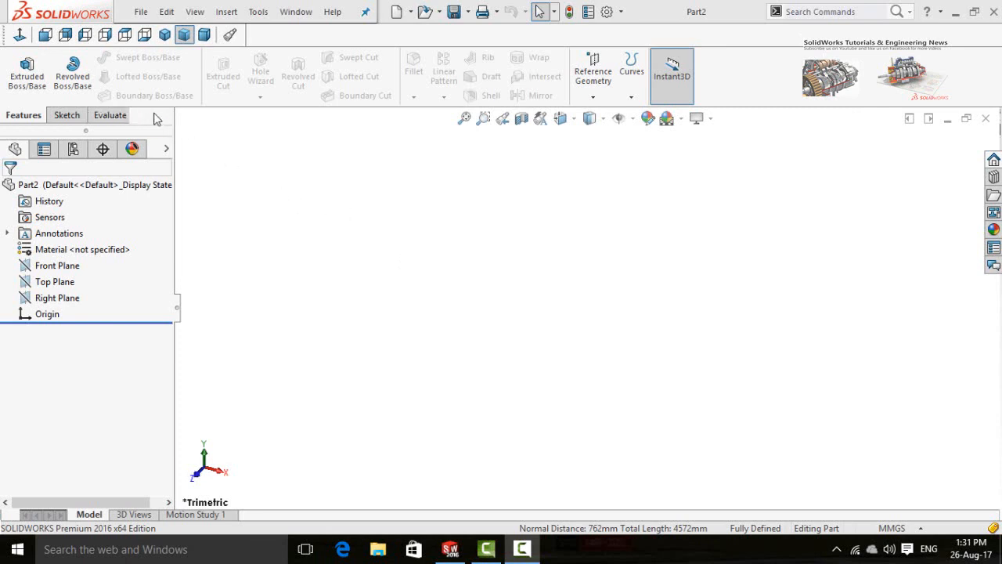
- Add the Weldments tools to the CommandManager and start a sketch on the Front Plane
{"action": "right_click", "coordinate": [114, 123]}
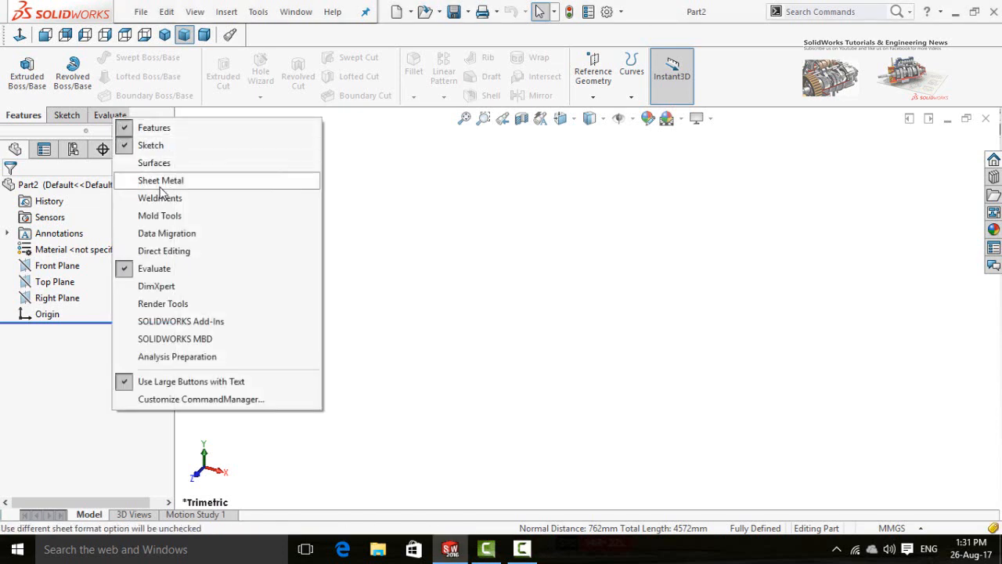
{"action": "left_click", "coordinate": [160, 198]}
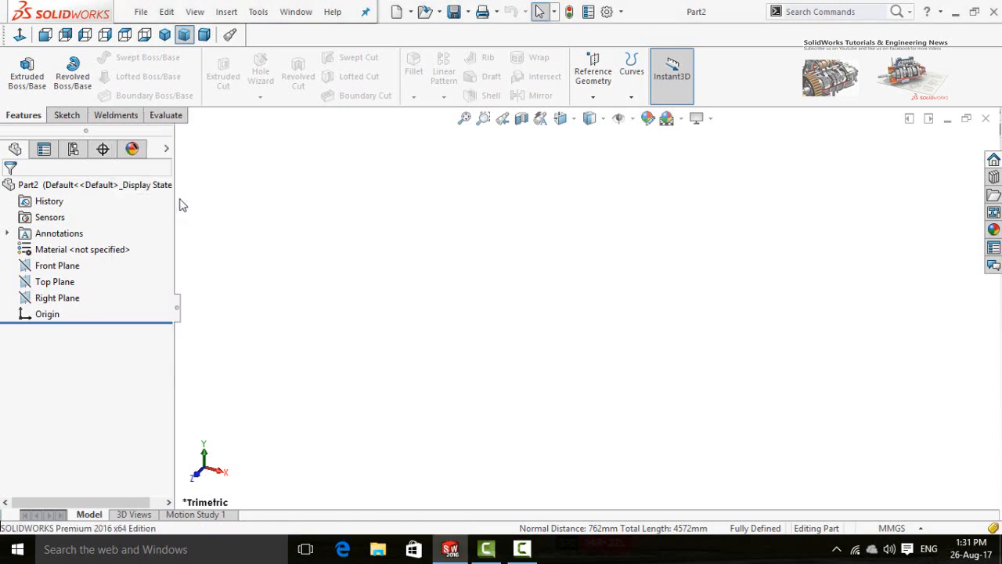
{"action": "left_click", "coordinate": [59, 269]}
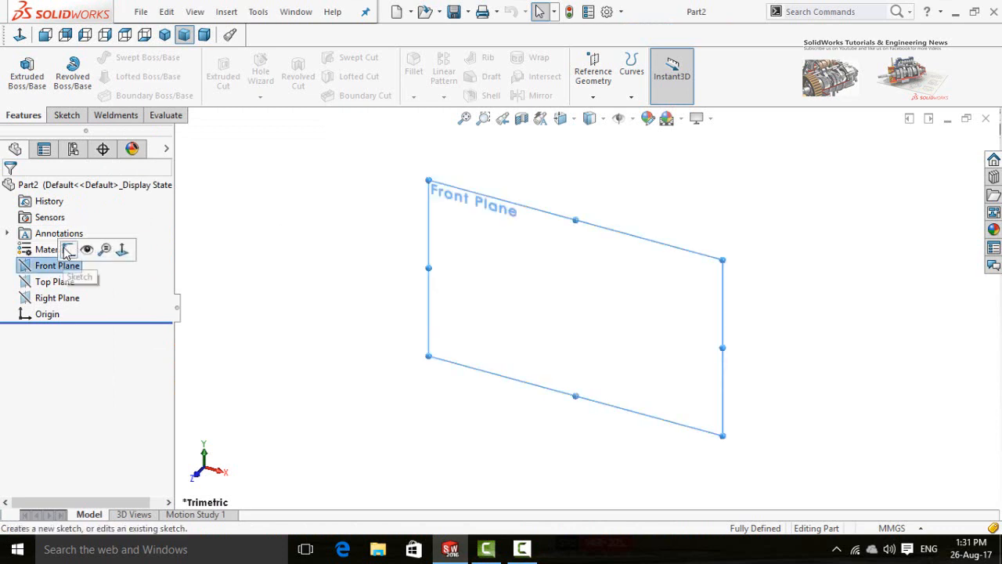
{"action": "left_click", "coordinate": [67, 249]}
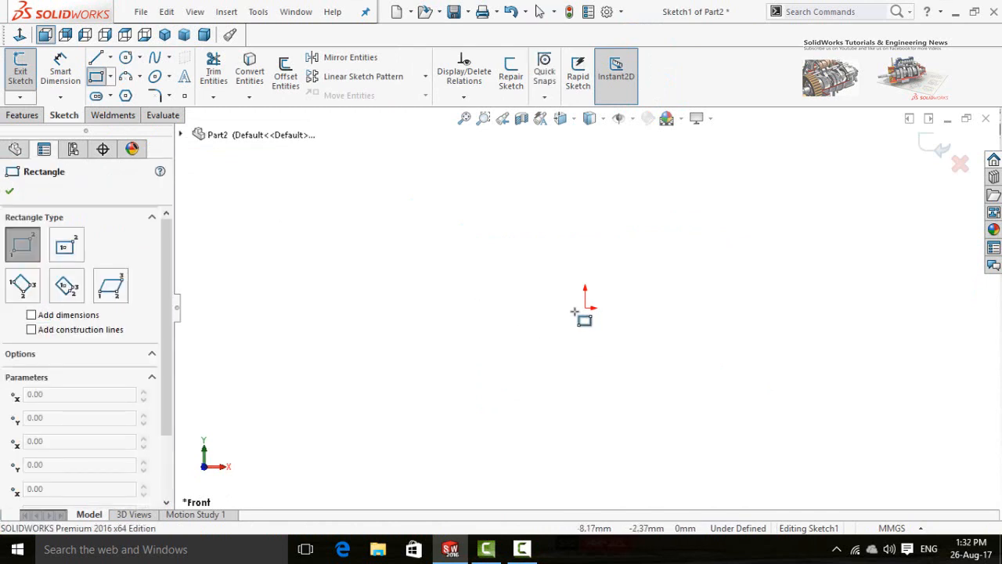
- Sketch a corner rectangle extending up and left from the origin, and dimension its bottom edge to 2.5 ft
{"action": "left_click_drag", "start_coordinate": [585, 307], "coordinate": [512, 254]}
{"action": "left_click_drag", "start_coordinate": [406, 186], "coordinate": [480, 161]}
{"action": "key", "text": "d"}
{"action": "left_click", "coordinate": [505, 309]}
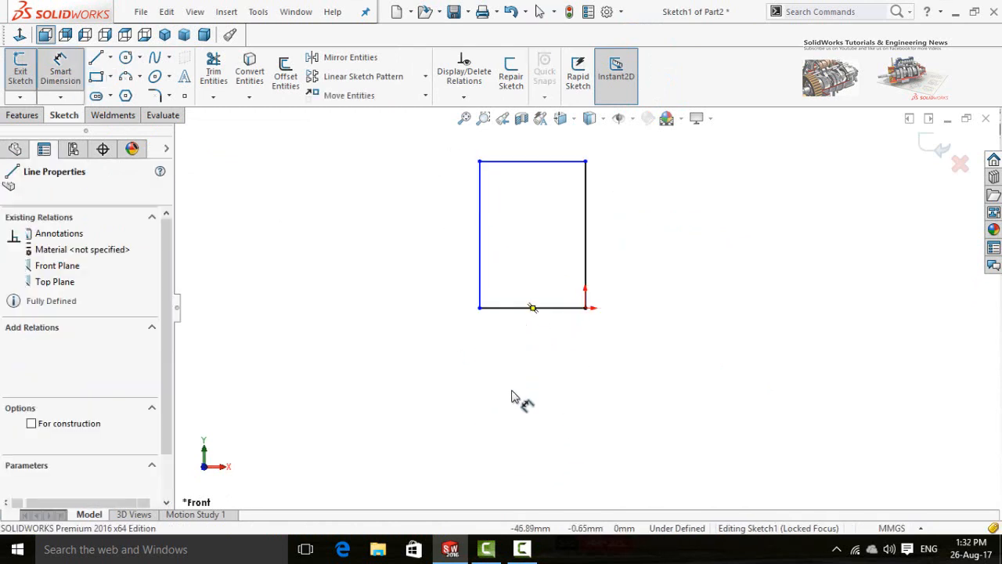
{"action": "left_click", "coordinate": [512, 401]}
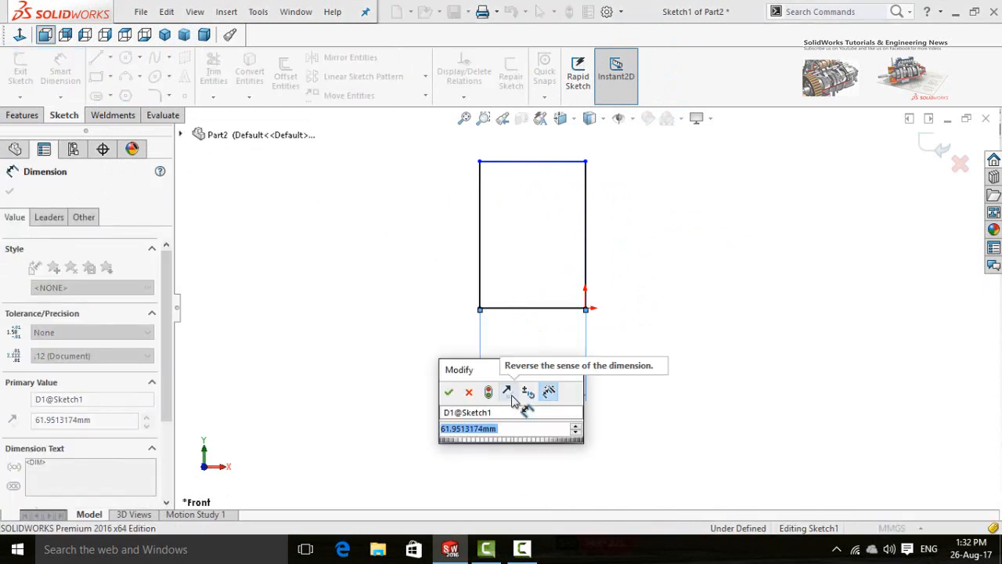
{"action": "type", "text": "2.5ft"}
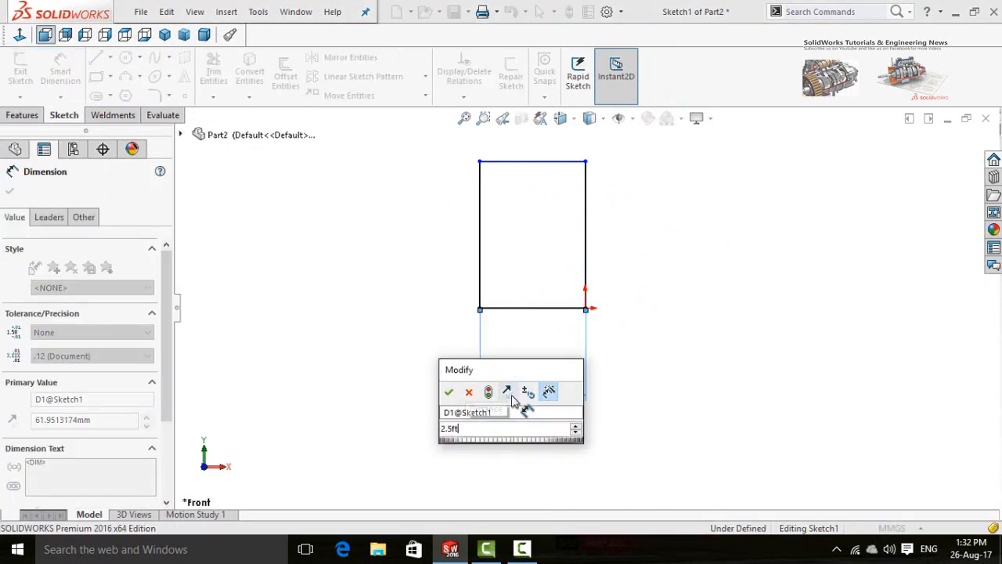
{"action": "key", "text": "Return"}
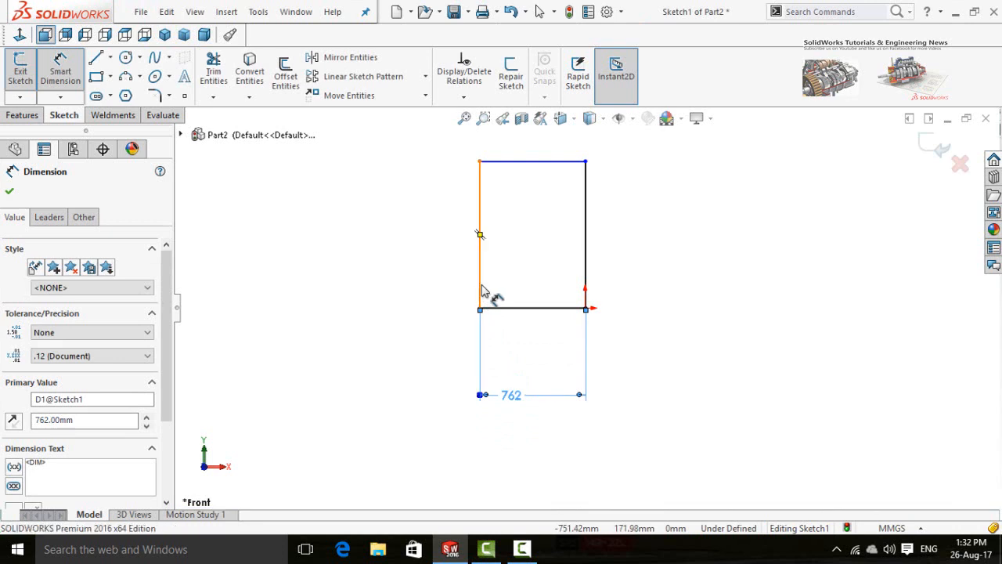
- Dimension the rectangle's left vertical edge to 6 ft and exit the sketch
{"action": "left_click", "coordinate": [481, 290]}
{"action": "left_click", "coordinate": [347, 251]}
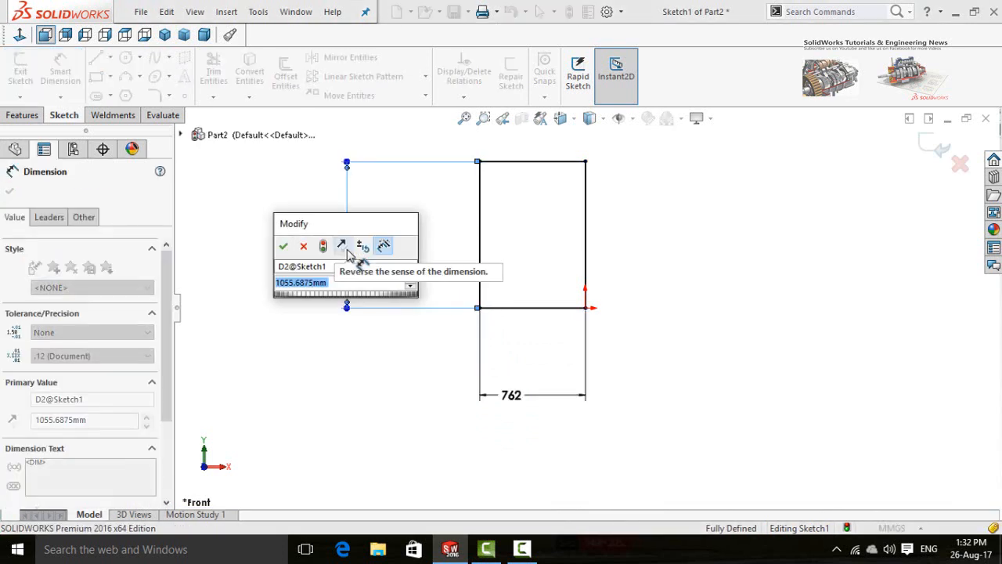
{"action": "type", "text": "6f"}
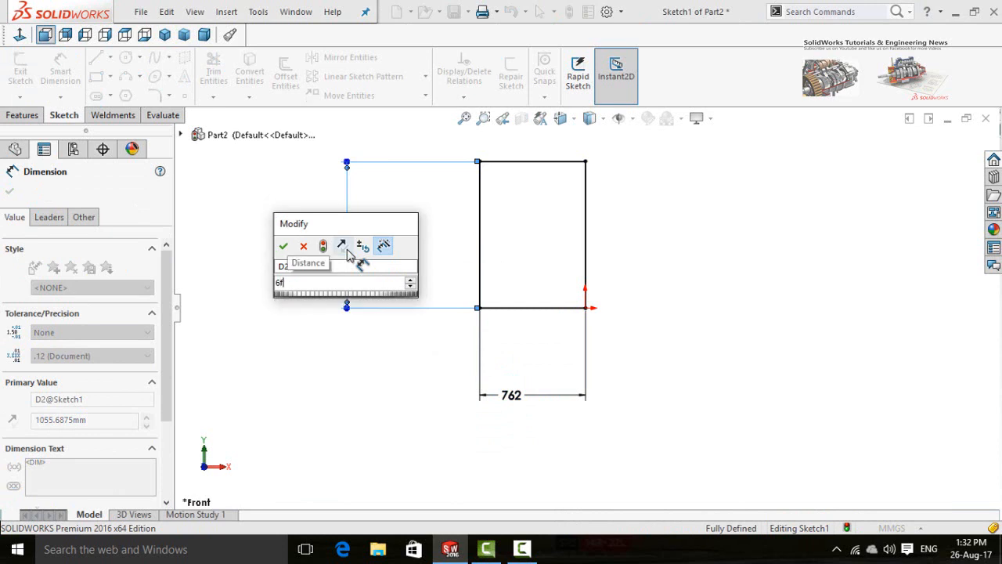
{"action": "type", "text": "t"}
{"action": "key", "text": "Return"}
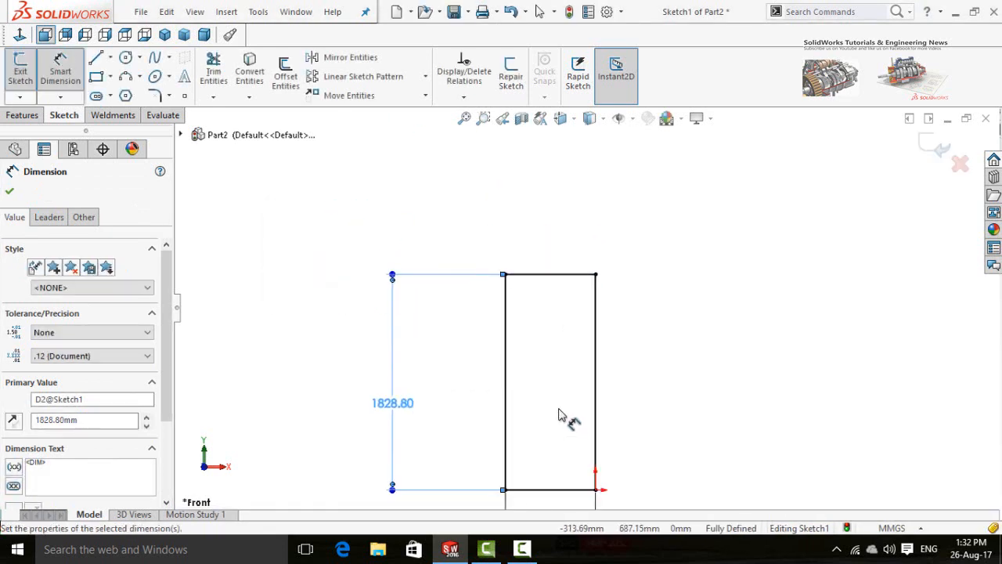
{"action": "left_click", "coordinate": [932, 146]}
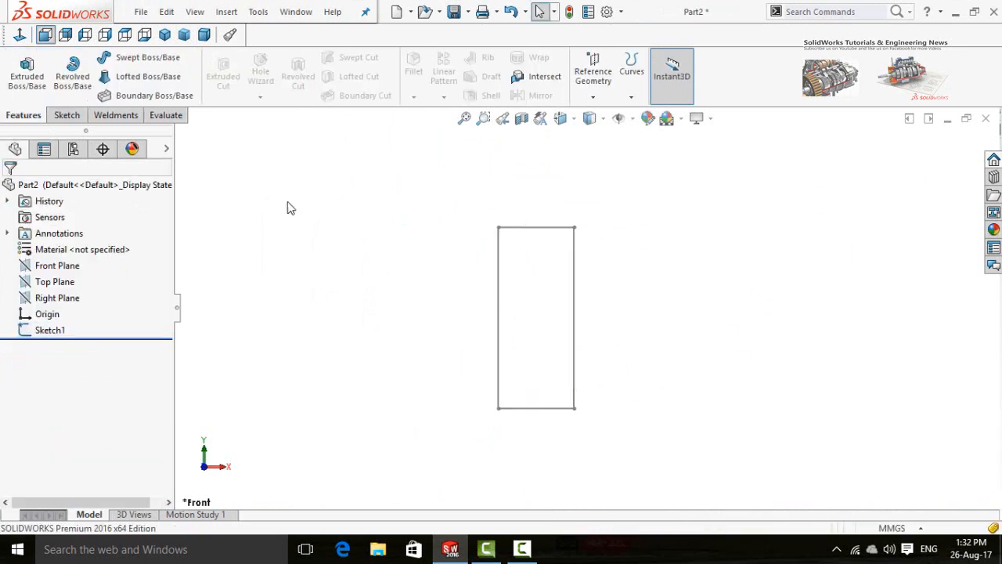
- Start a Structural Member with the ansi inch standard, square tube type and 3 x 3 x 0.25 size
{"action": "left_click", "coordinate": [109, 119]}
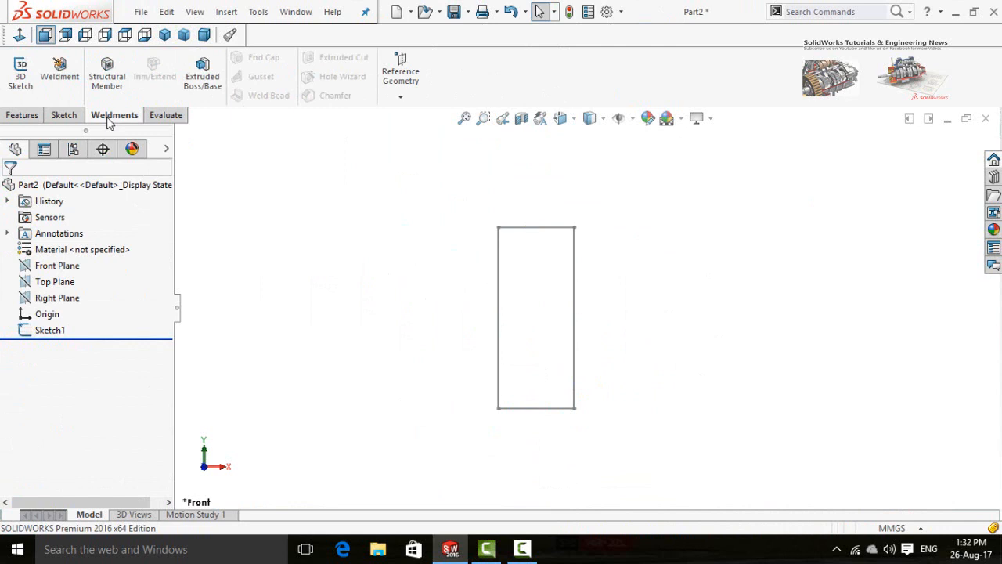
{"action": "left_click", "coordinate": [106, 75]}
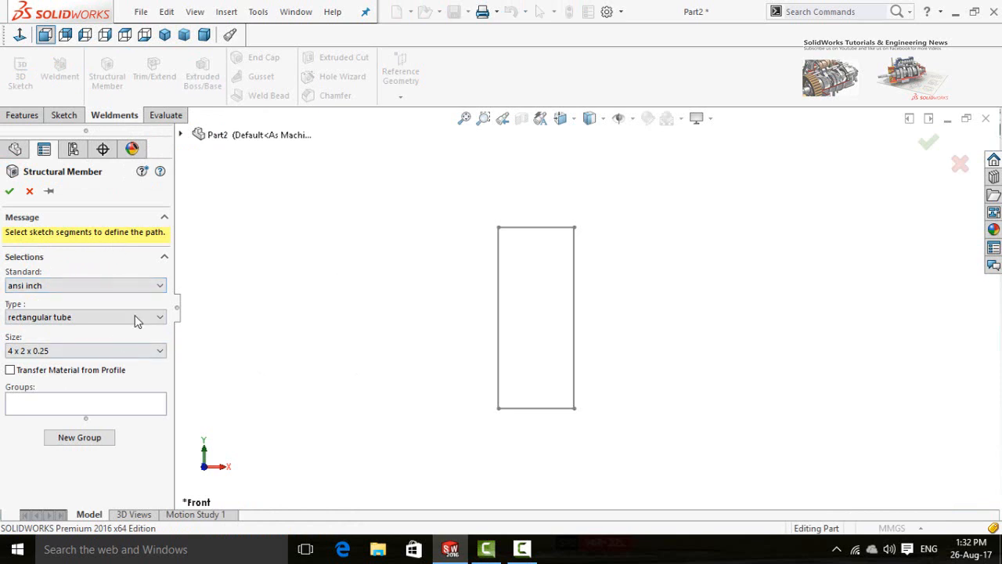
{"action": "left_click", "coordinate": [54, 287]}
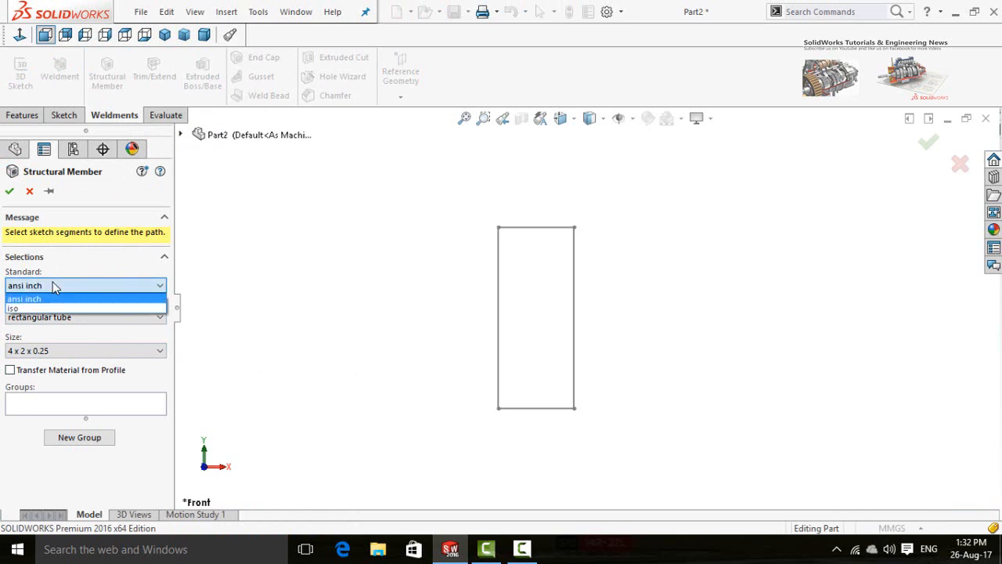
{"action": "left_click", "coordinate": [53, 285]}
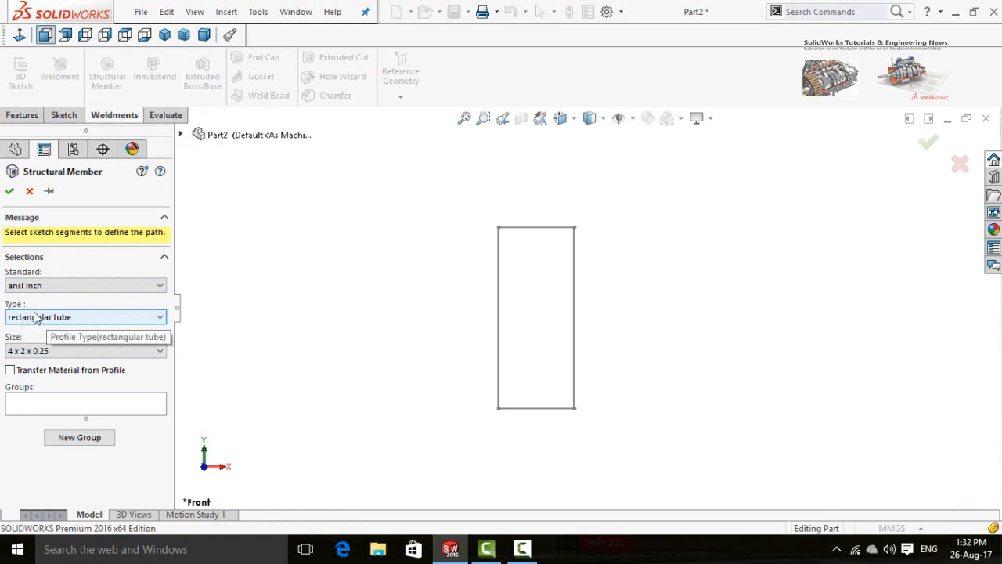
{"action": "left_click", "coordinate": [37, 319]}
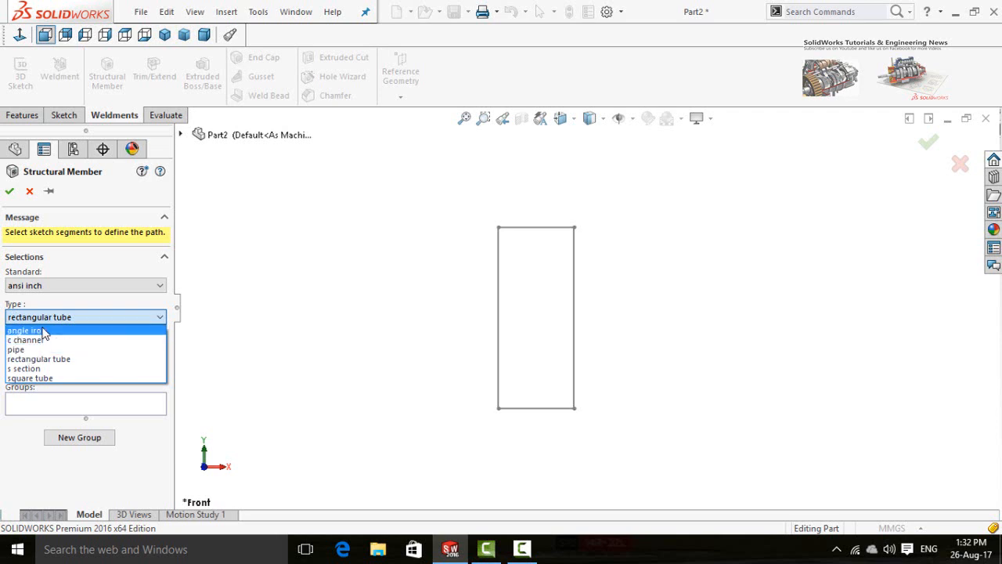
{"action": "left_click", "coordinate": [31, 379]}
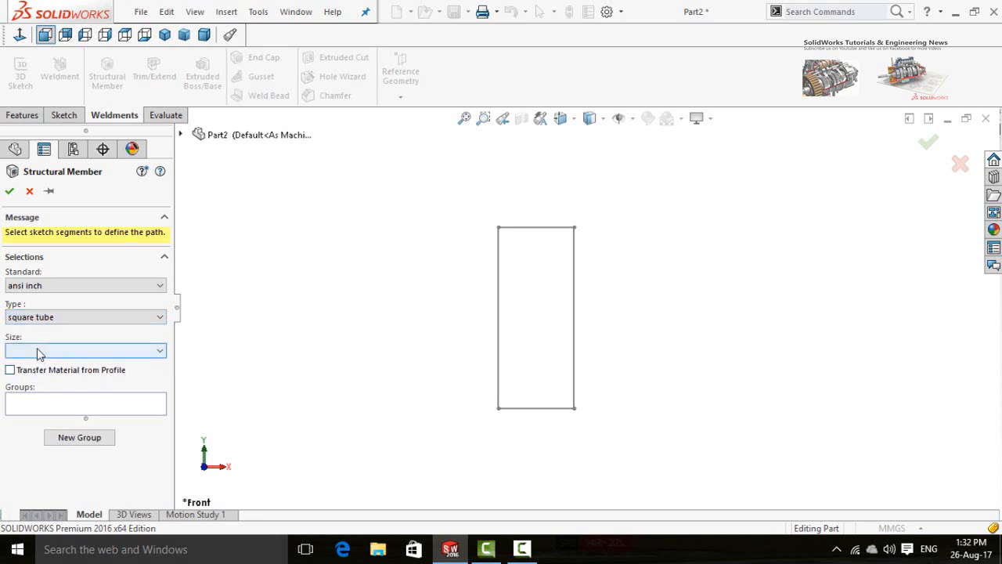
{"action": "left_click", "coordinate": [37, 350]}
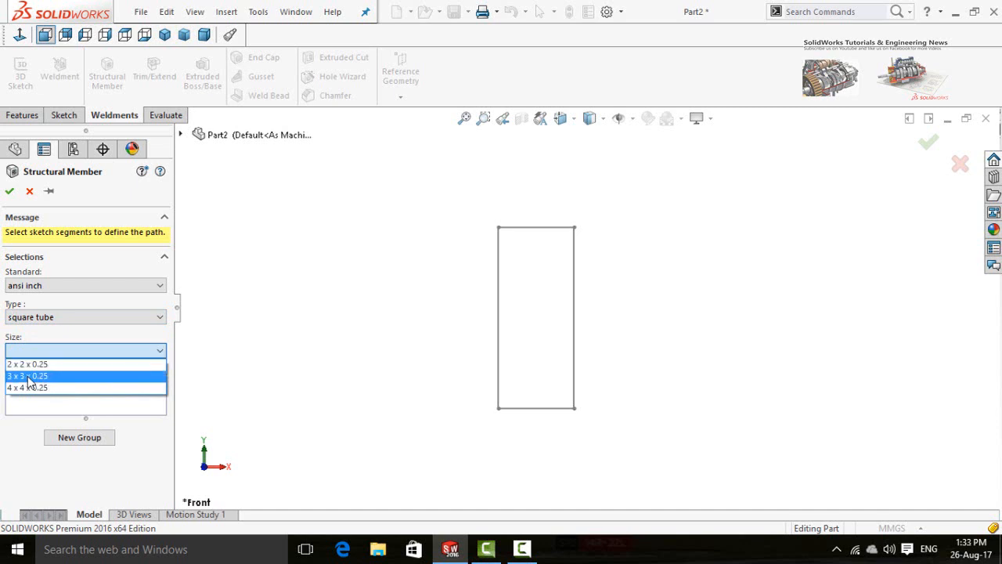
{"action": "left_click", "coordinate": [35, 376]}
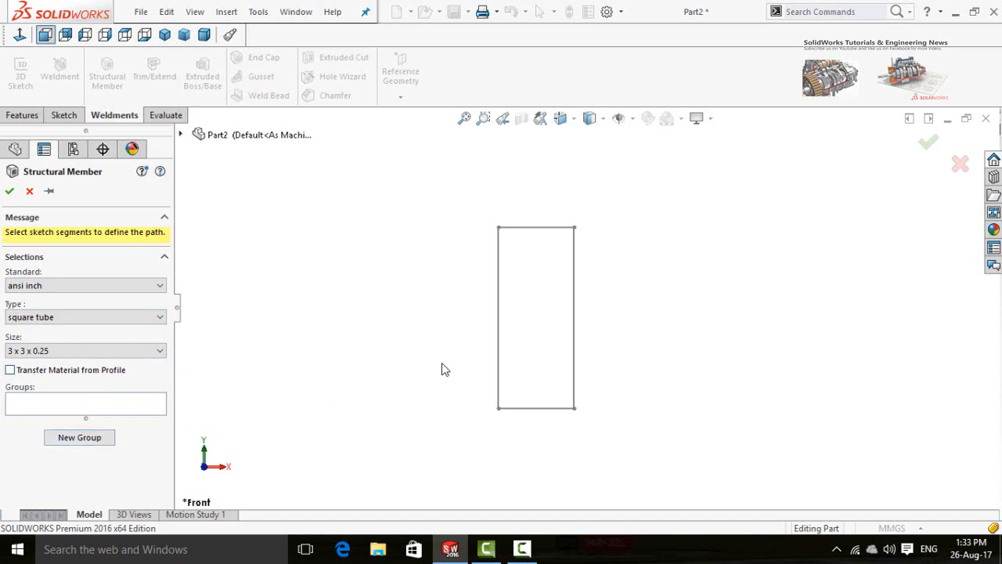
- Select the rectangle's left vertical line and top line as the path segments of the structural member group
{"action": "middle_click_drag", "start_coordinate": [441, 366], "coordinate": [514, 363]}
{"action": "left_click", "coordinate": [504, 367]}
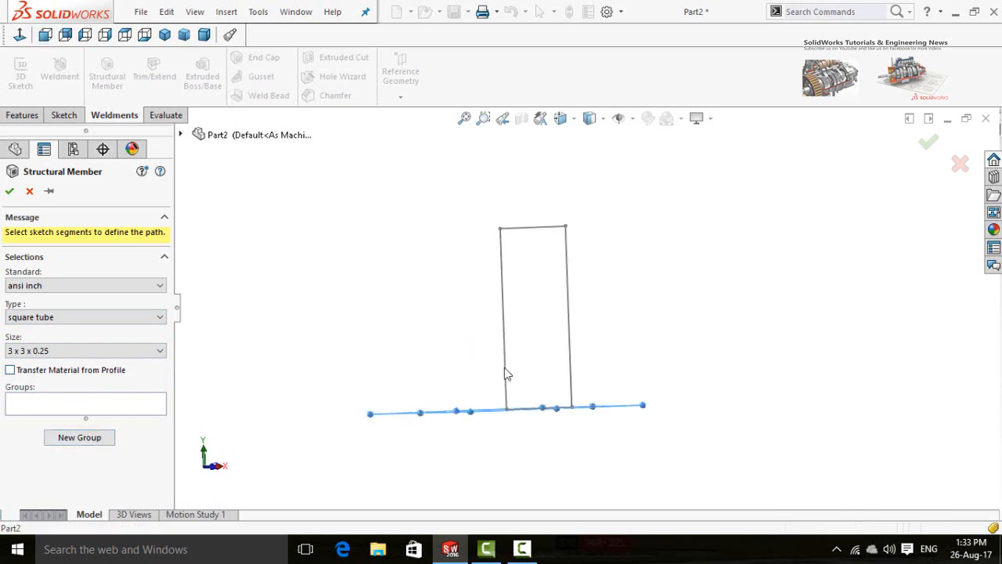
{"action": "left_click", "coordinate": [526, 229]}
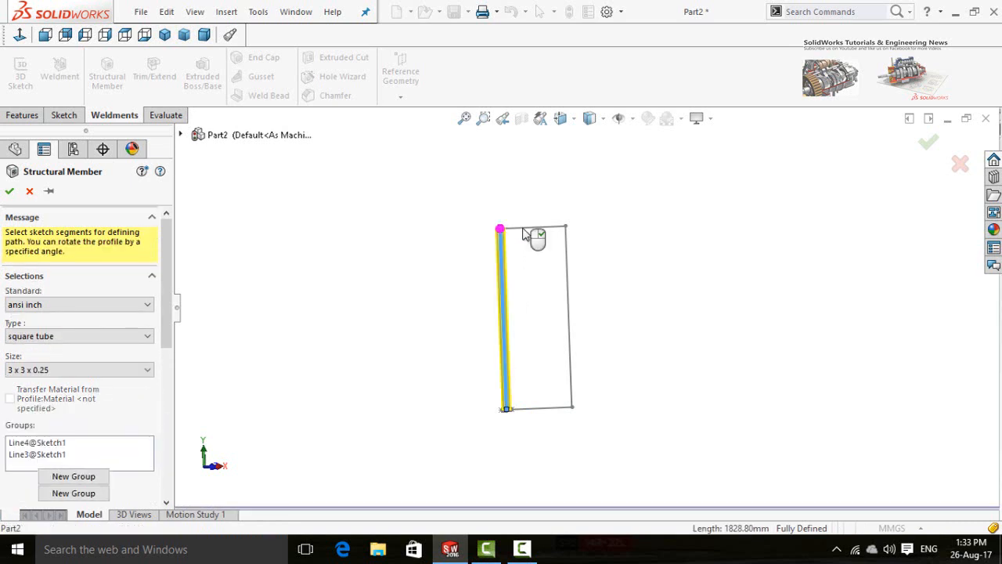
- Try both end butt corner treatments on the frame's upper-left corner and switch back to the mitered corner
{"action": "scroll", "coordinate": [517, 258], "scroll_direction": "down", "scroll_amount": 5}
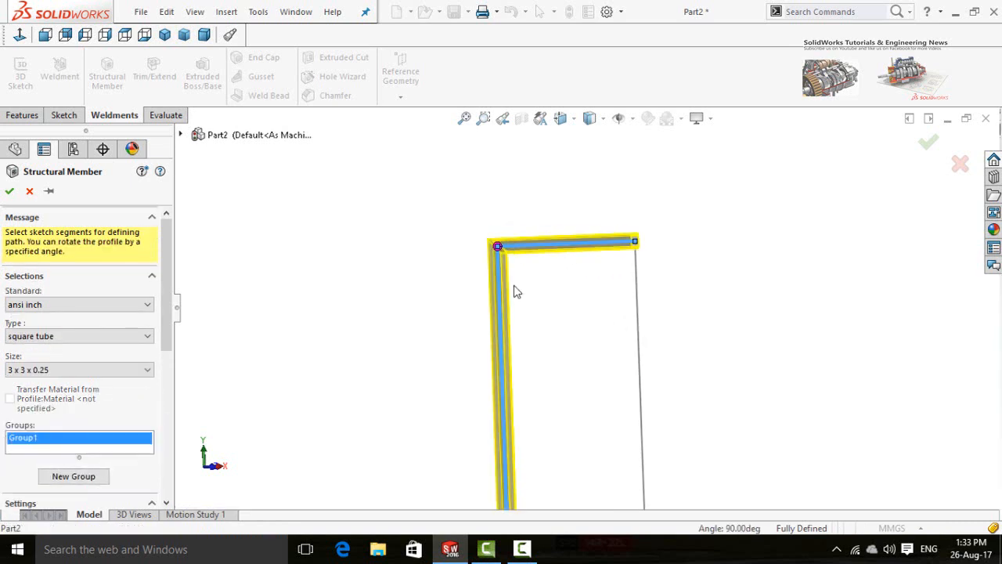
{"action": "scroll", "coordinate": [515, 230], "scroll_direction": "down", "scroll_amount": 2}
{"action": "middle_click_drag", "start_coordinate": [512, 232], "coordinate": [490, 244]}
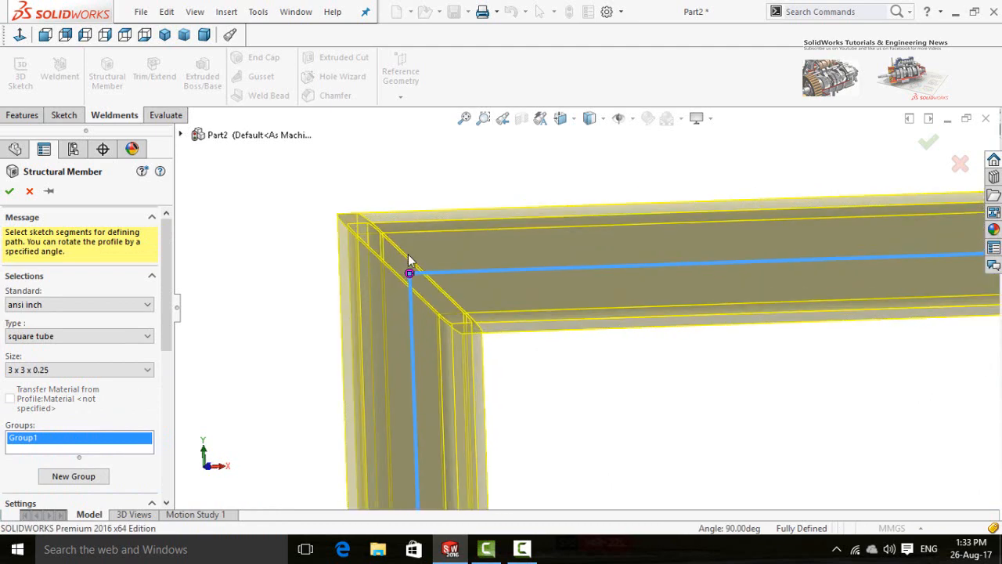
{"action": "middle_click_drag", "start_coordinate": [408, 254], "coordinate": [394, 259]}
{"action": "scroll", "coordinate": [399, 324], "scroll_direction": "down", "scroll_amount": 2}
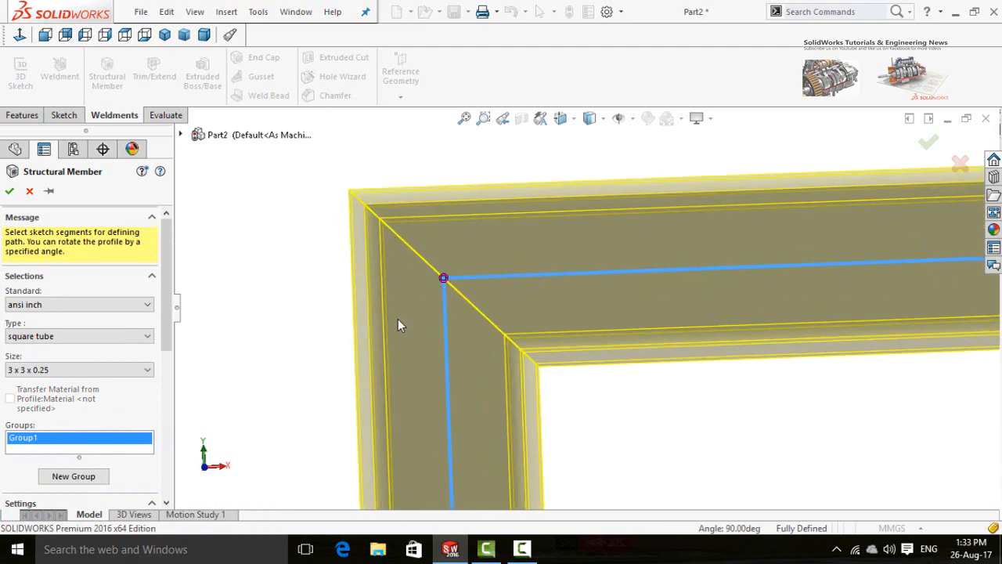
{"action": "left_click_drag", "start_coordinate": [168, 329], "coordinate": [165, 440]}
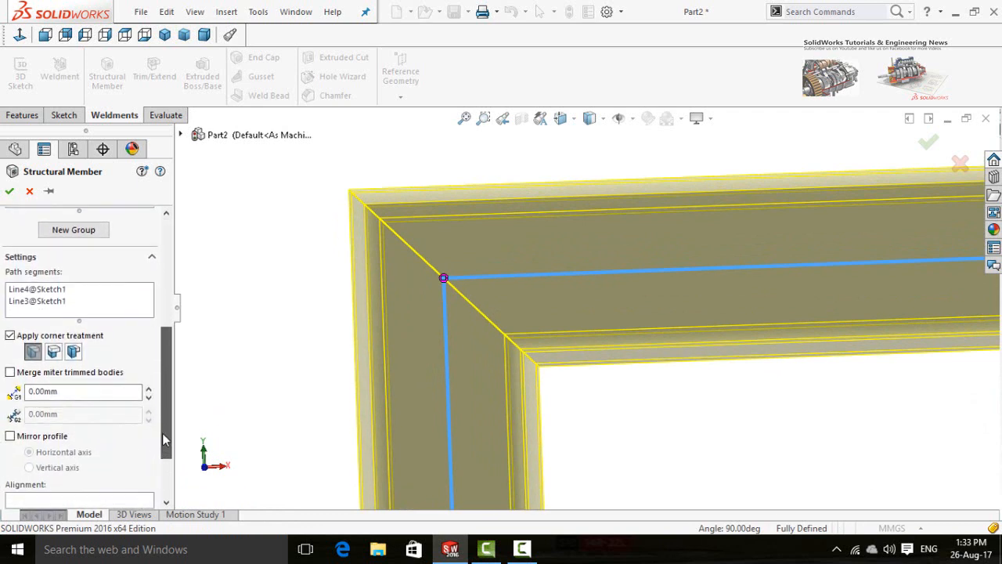
{"action": "left_click", "coordinate": [58, 353]}
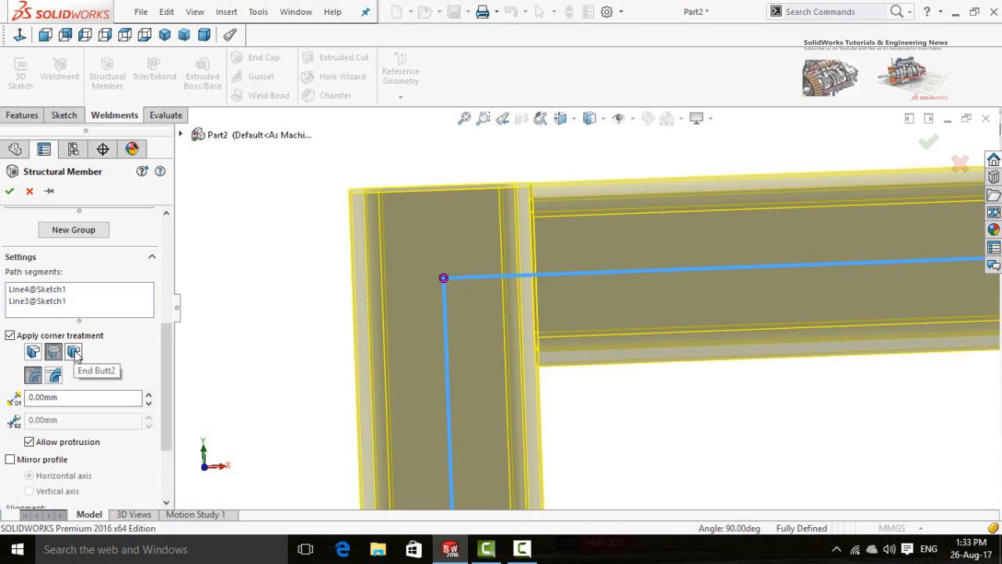
{"action": "left_click", "coordinate": [75, 354]}
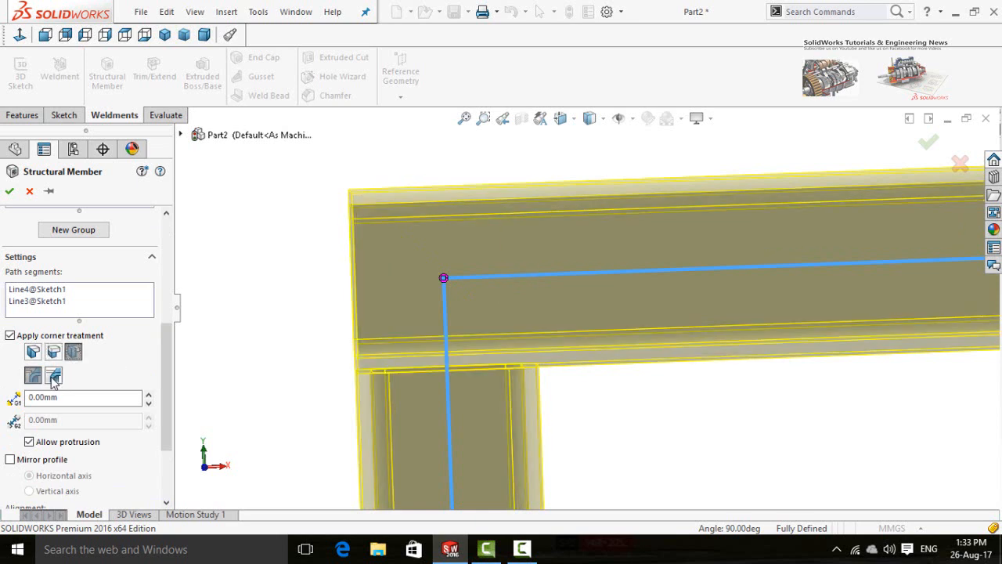
{"action": "left_click", "coordinate": [33, 352]}
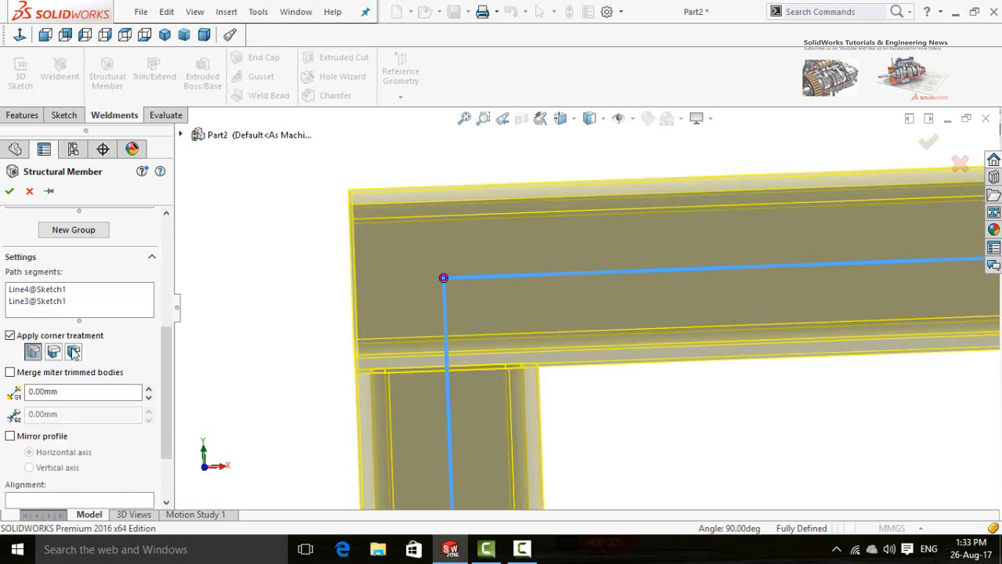
- Try a 10 mm gap between connected segments in the same group and reset it to 0 mm
{"action": "scroll", "coordinate": [172, 372], "scroll_direction": "down", "scroll_amount": 1}
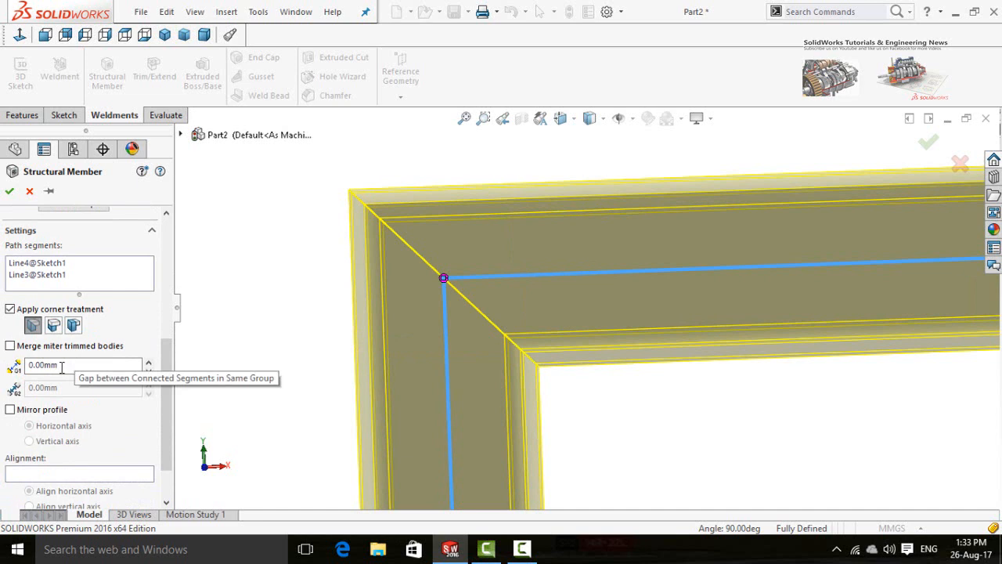
{"action": "left_click", "coordinate": [61, 366]}
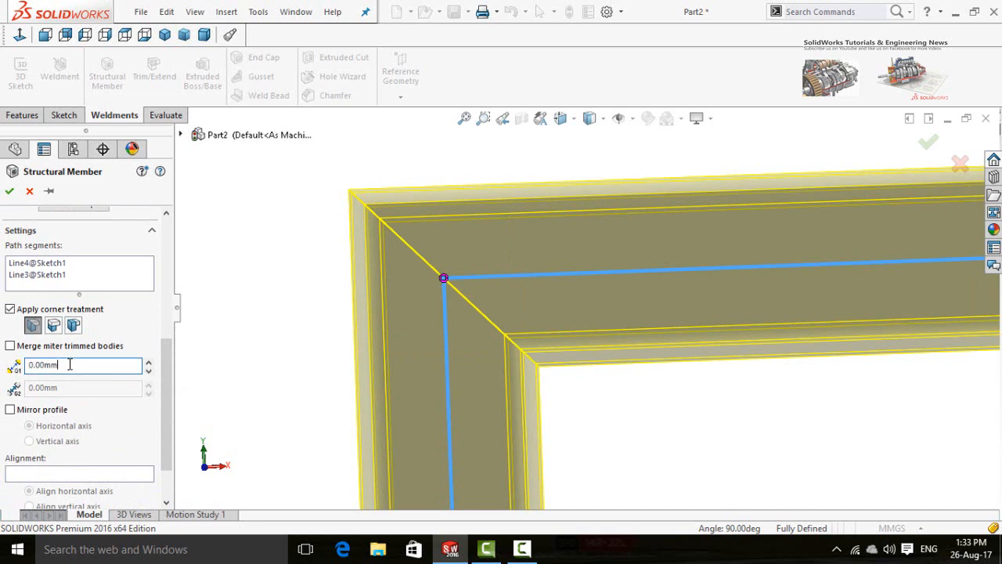
{"action": "left_click", "coordinate": [147, 362]}
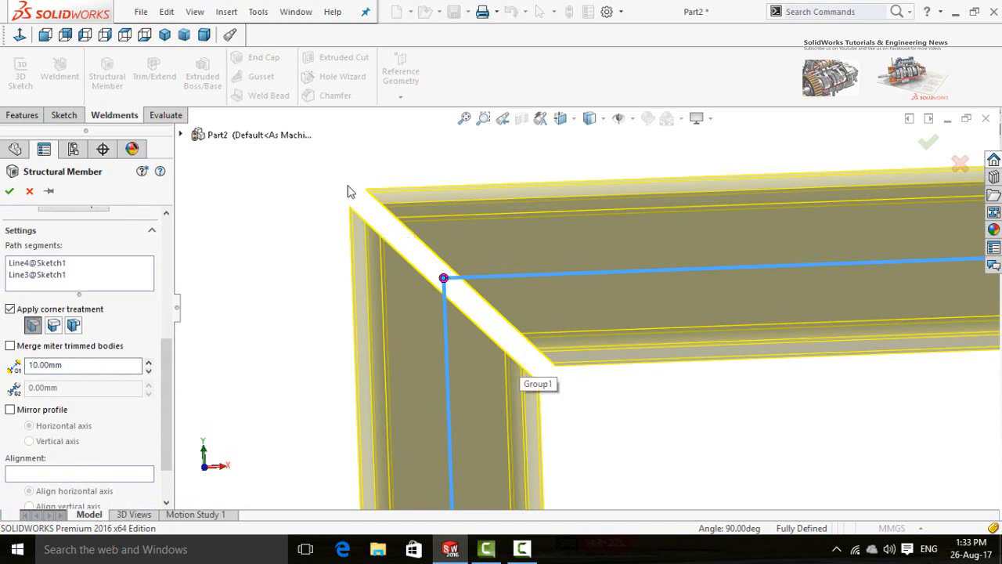
{"action": "left_click", "coordinate": [148, 371]}
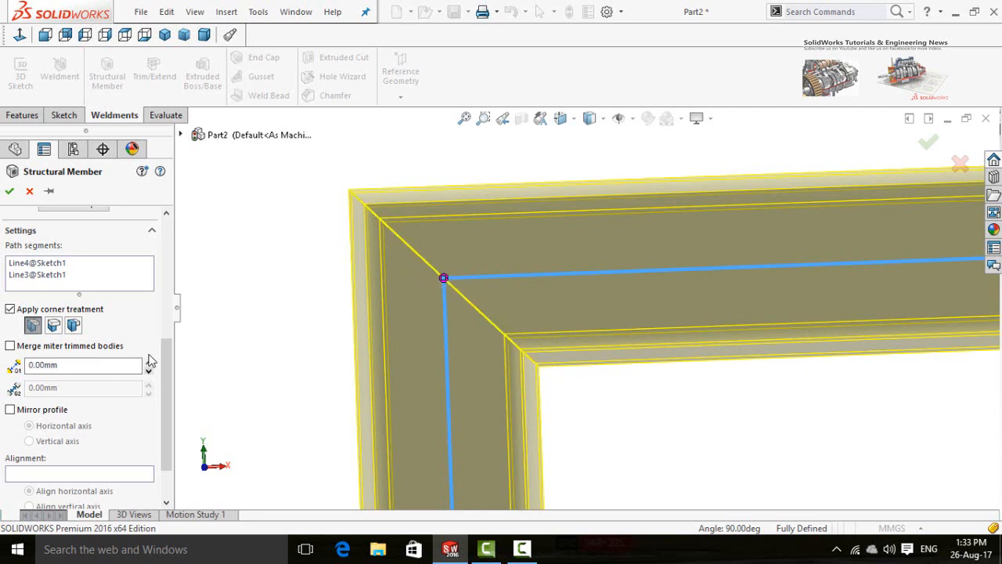
{"action": "left_click_drag", "start_coordinate": [162, 367], "coordinate": [162, 423]}
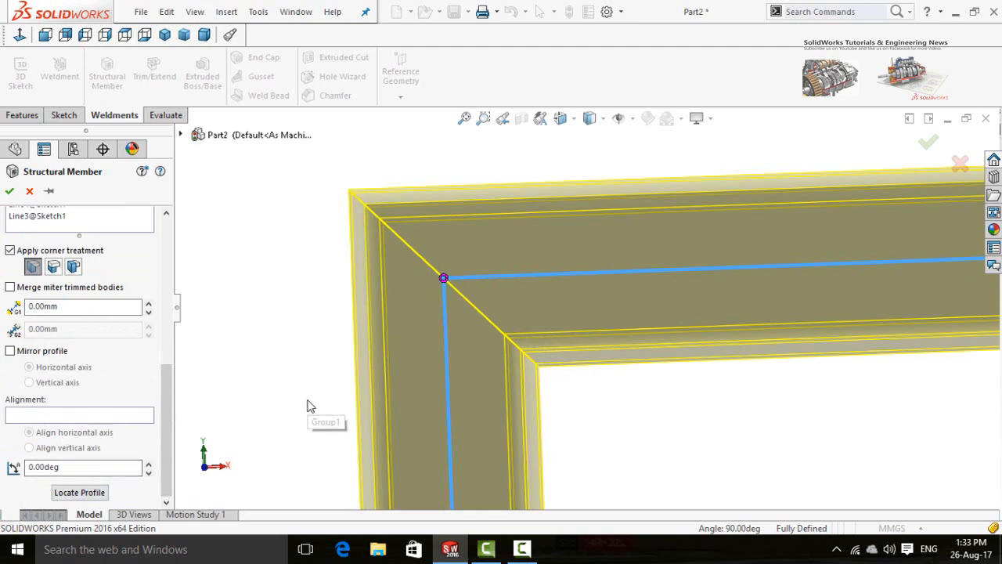
{"action": "scroll", "coordinate": [401, 356], "scroll_direction": "up", "scroll_amount": 5}
{"action": "middle_click_drag", "start_coordinate": [401, 356], "coordinate": [481, 354]}
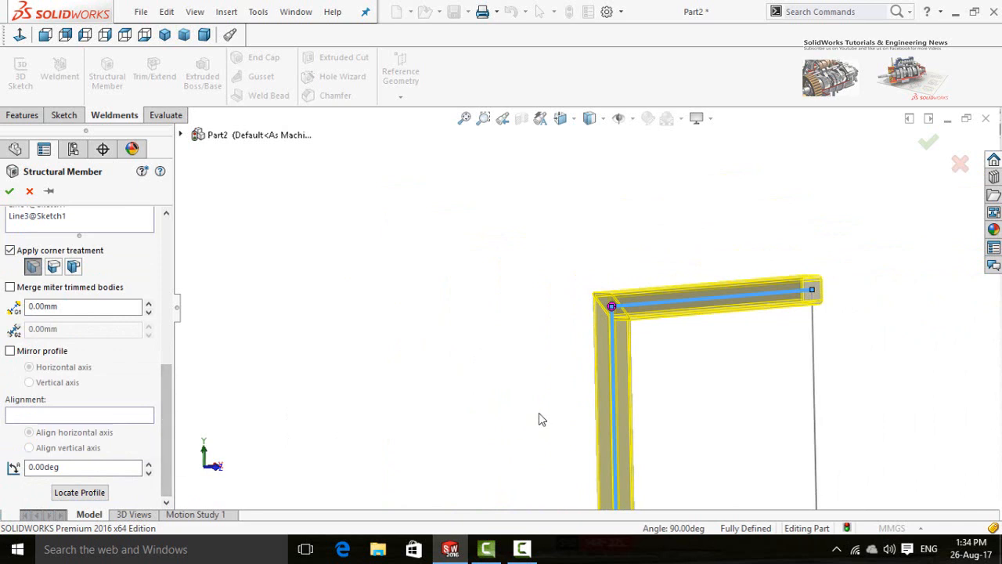
- Try rotating the tube profile in 3-degree increments and reset the rotation angle to 0 degrees
{"action": "middle_click_drag", "start_coordinate": [540, 416], "coordinate": [585, 406]}
{"action": "middle_click_drag", "start_coordinate": [779, 412], "coordinate": [753, 269]}
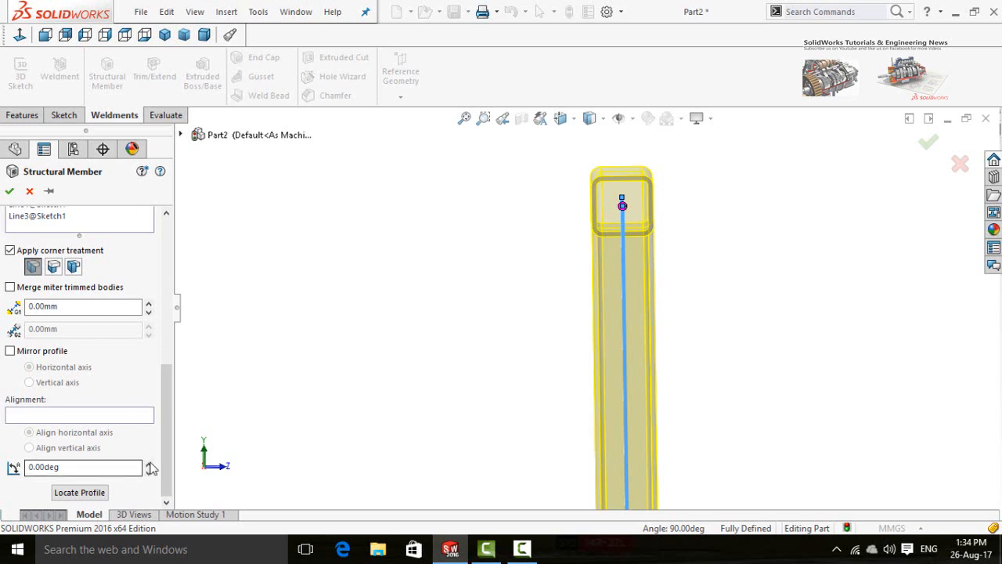
{"action": "left_click", "coordinate": [148, 463]}
{"action": "left_click", "coordinate": [149, 463]}
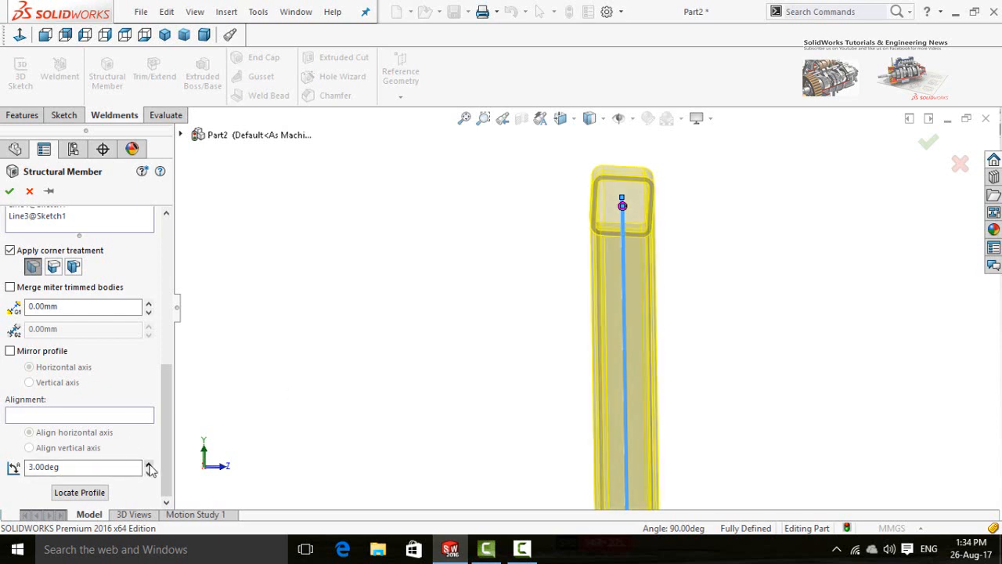
{"action": "left_click", "coordinate": [149, 463]}
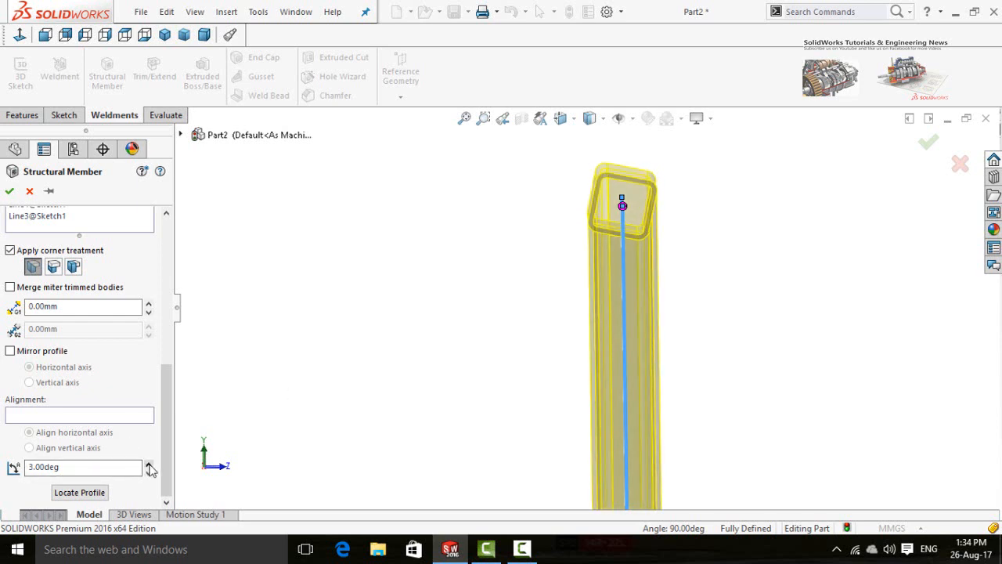
{"action": "double_click", "coordinate": [89, 469]}
{"action": "type", "text": "0"}
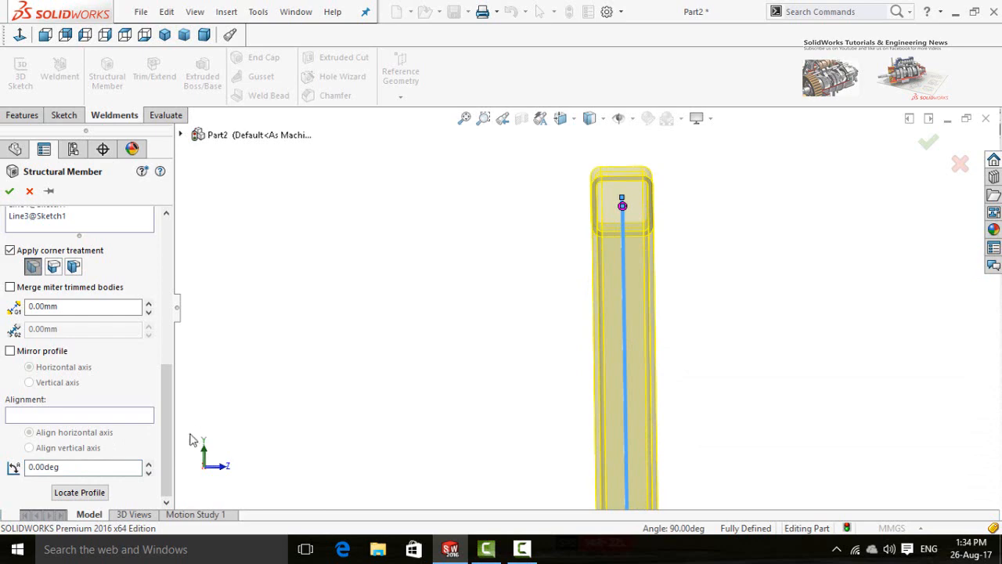
- Add the rectangle's right vertical line and bottom line to the group and create the structural member
{"action": "left_click_drag", "start_coordinate": [169, 459], "coordinate": [193, 331]}
{"action": "middle_click_drag", "start_coordinate": [371, 350], "coordinate": [397, 371]}
{"action": "scroll", "coordinate": [725, 375], "scroll_direction": "up", "scroll_amount": 6}
{"action": "scroll", "coordinate": [610, 458], "scroll_direction": "up", "scroll_amount": 4}
{"action": "scroll", "coordinate": [627, 494], "scroll_direction": "down", "scroll_amount": 1}
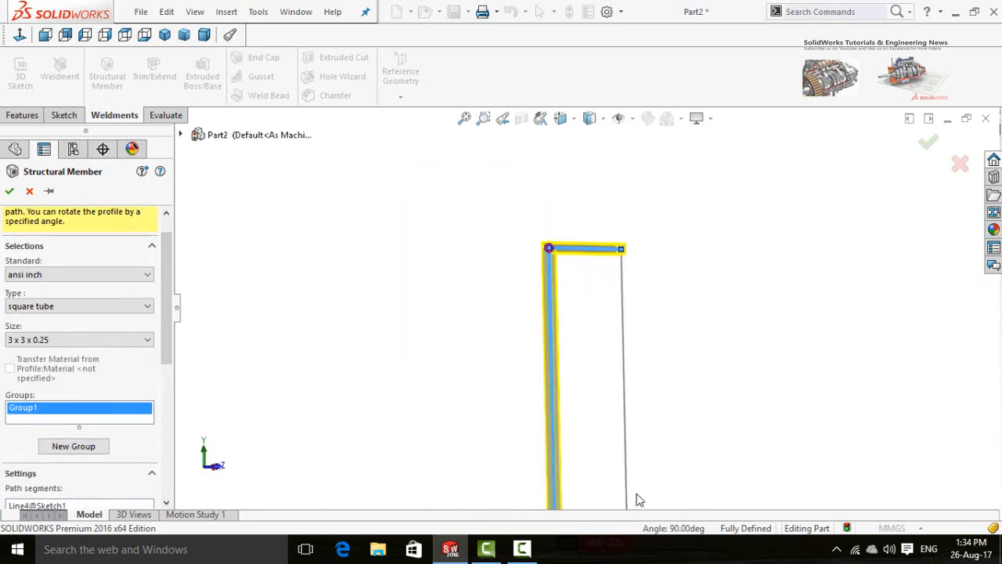
{"action": "scroll", "coordinate": [599, 399], "scroll_direction": "up", "scroll_amount": 3}
{"action": "scroll", "coordinate": [579, 394], "scroll_direction": "down", "scroll_amount": 4}
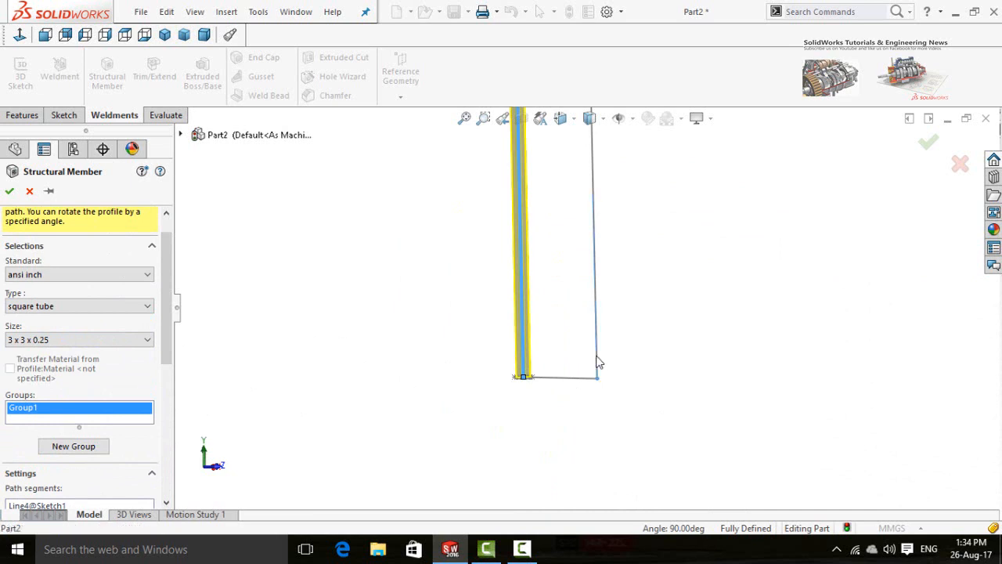
{"action": "left_click", "coordinate": [572, 383]}
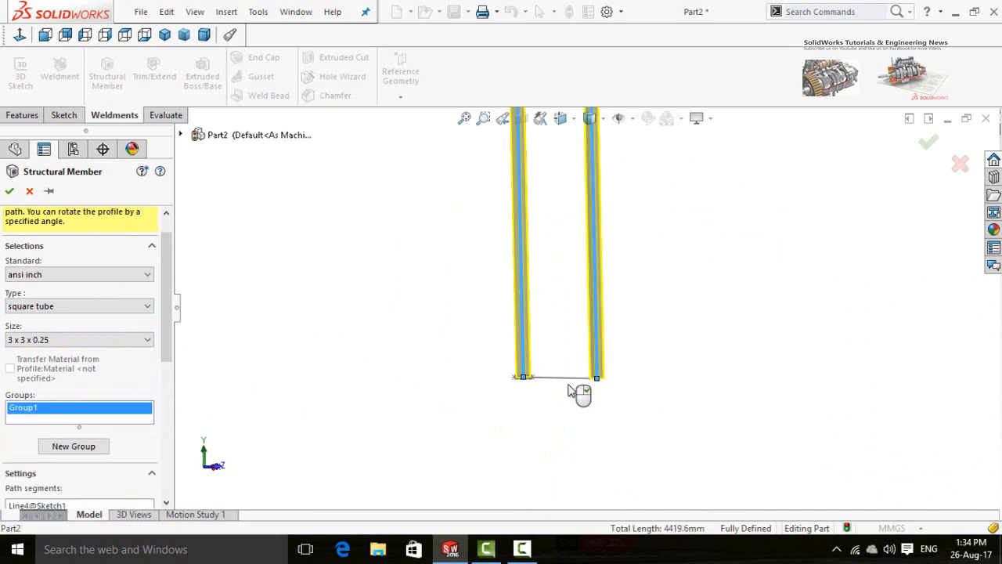
{"action": "scroll", "coordinate": [390, 357], "scroll_direction": "up", "scroll_amount": 4}
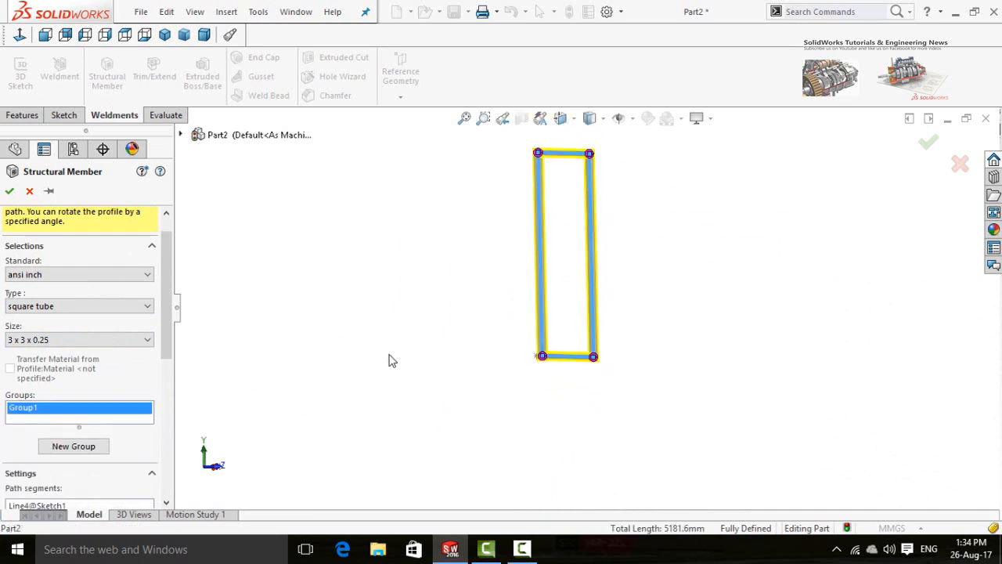
{"action": "scroll", "coordinate": [570, 196], "scroll_direction": "down", "scroll_amount": 3}
{"action": "left_click", "coordinate": [9, 190]}
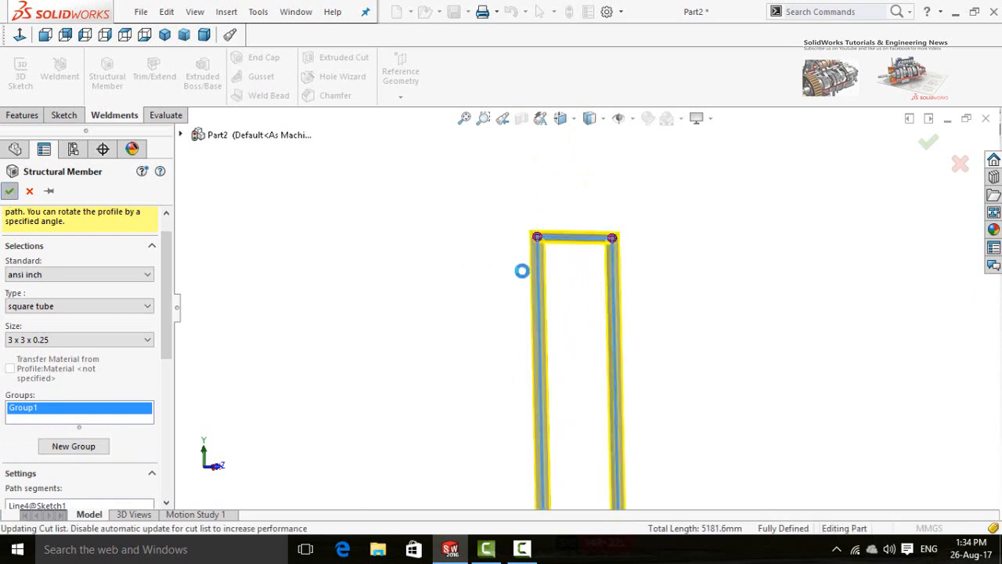
{"action": "middle_click_drag", "start_coordinate": [522, 270], "coordinate": [679, 312]}
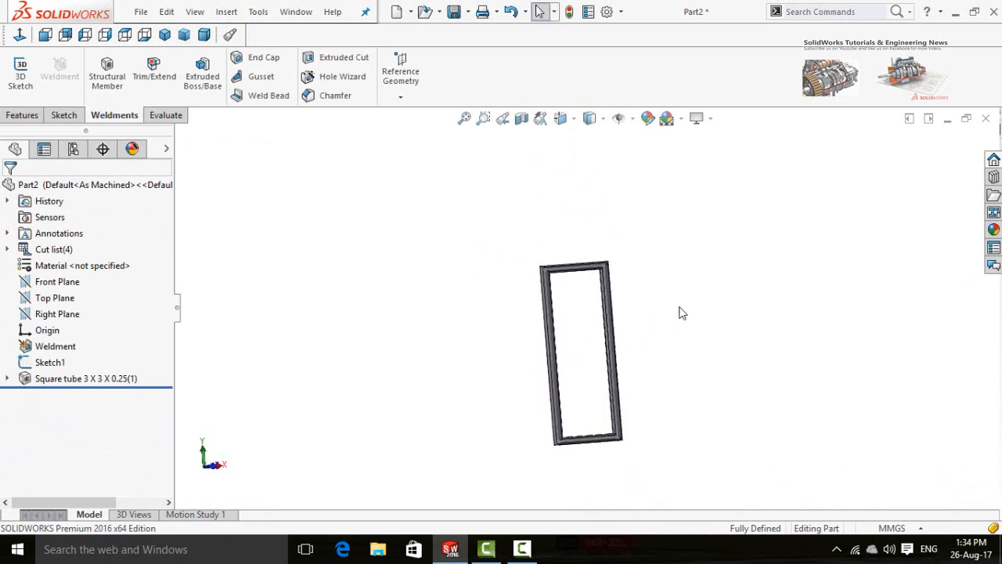
- Start a reference plane using the outer flat face of the frame's top member as the first reference
{"action": "left_click", "coordinate": [403, 79]}
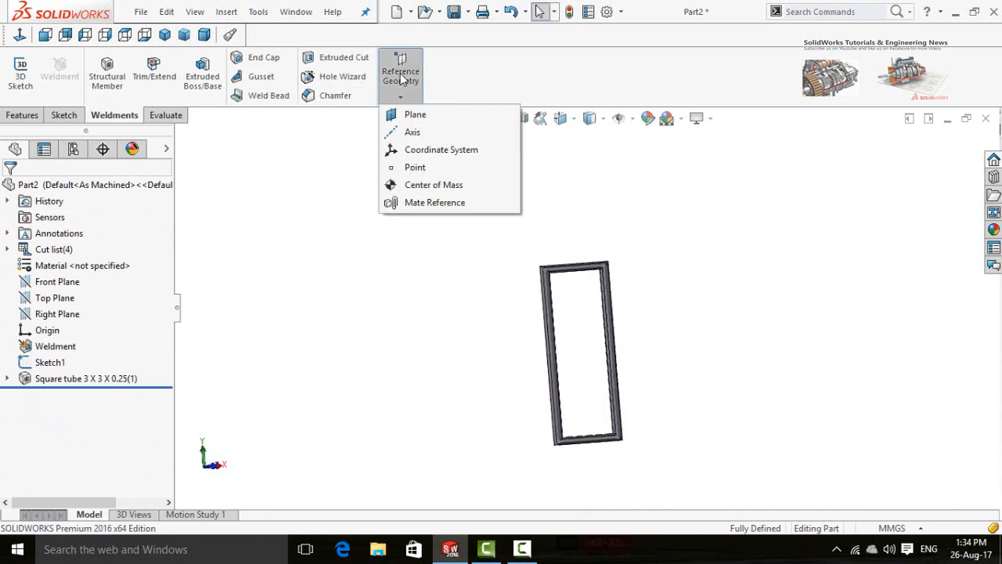
{"action": "left_click", "coordinate": [414, 115]}
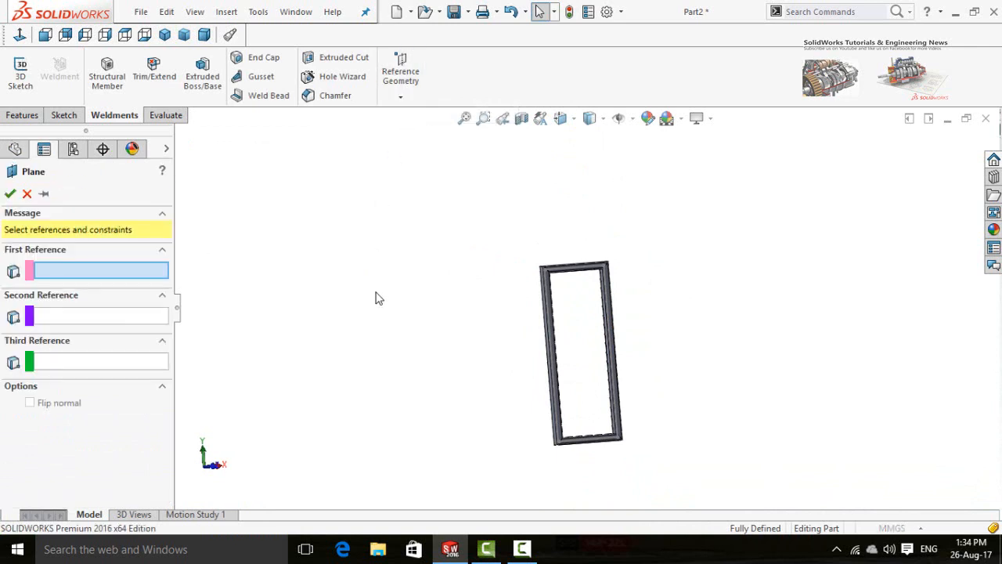
{"action": "middle_click_drag", "start_coordinate": [333, 319], "coordinate": [592, 285]}
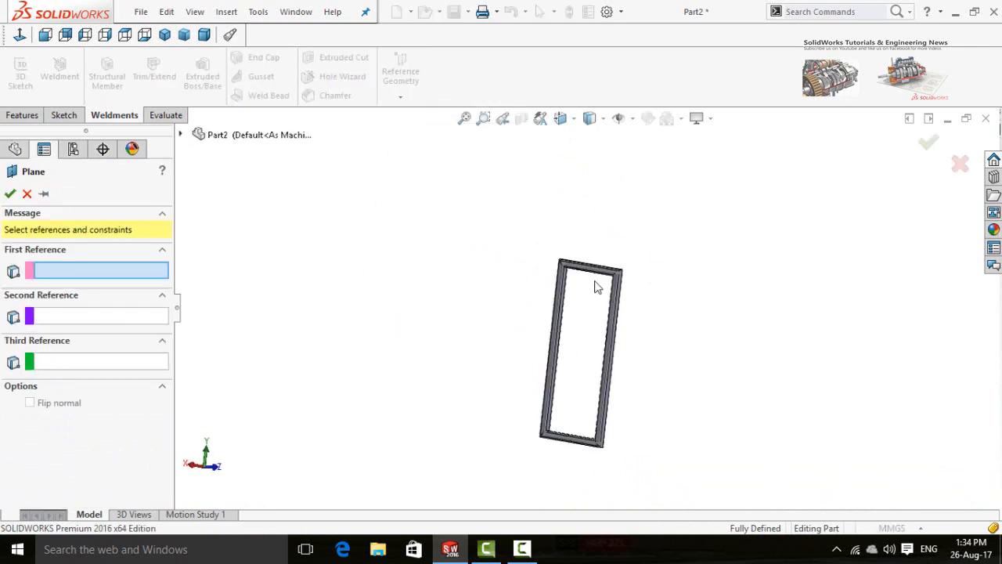
{"action": "scroll", "coordinate": [592, 284], "scroll_direction": "down", "scroll_amount": 5}
{"action": "left_click", "coordinate": [566, 264]}
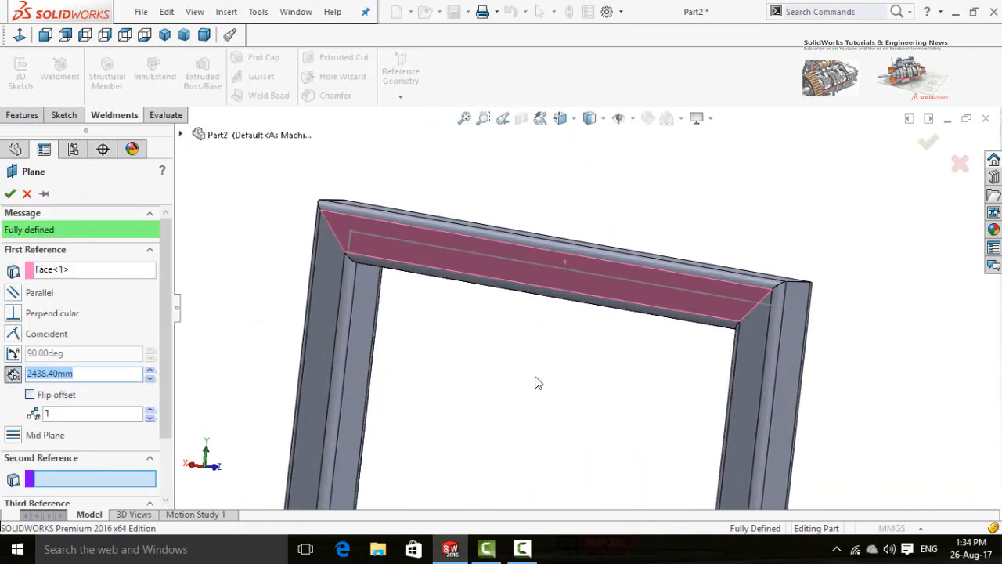
- Flip the plane's offset direction, set the offset distance to 8 ft and create the plane
{"action": "scroll", "coordinate": [535, 381], "scroll_direction": "up", "scroll_amount": 5}
{"action": "middle_click_drag", "start_coordinate": [502, 378], "coordinate": [395, 378]}
{"action": "left_click", "coordinate": [30, 396]}
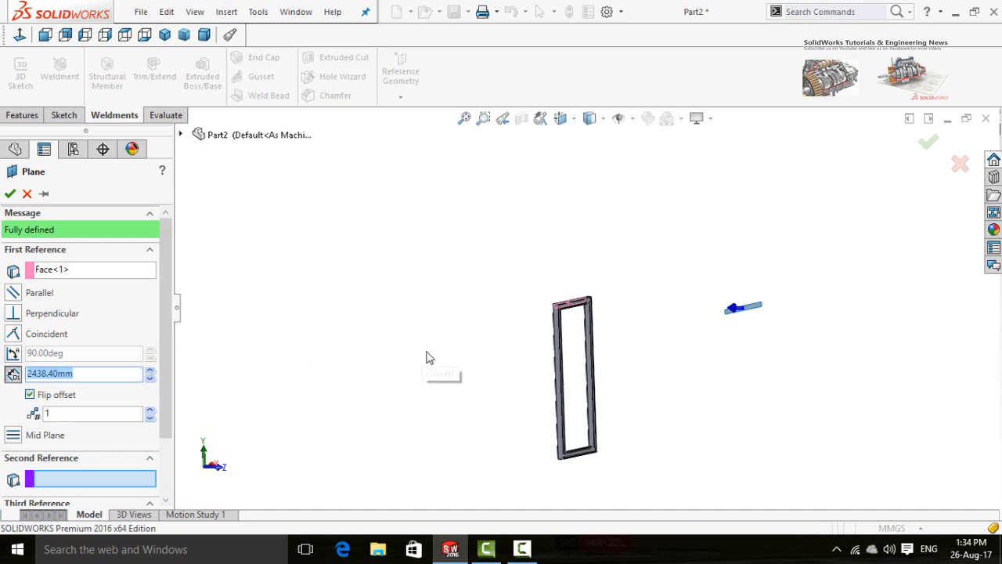
{"action": "middle_click_drag", "start_coordinate": [429, 358], "coordinate": [374, 372]}
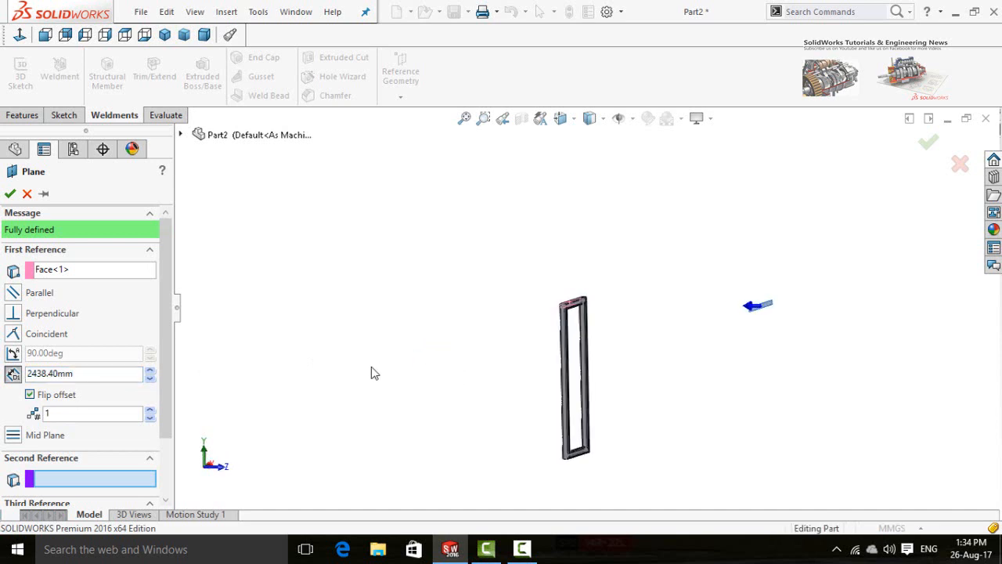
{"action": "left_click", "coordinate": [97, 376]}
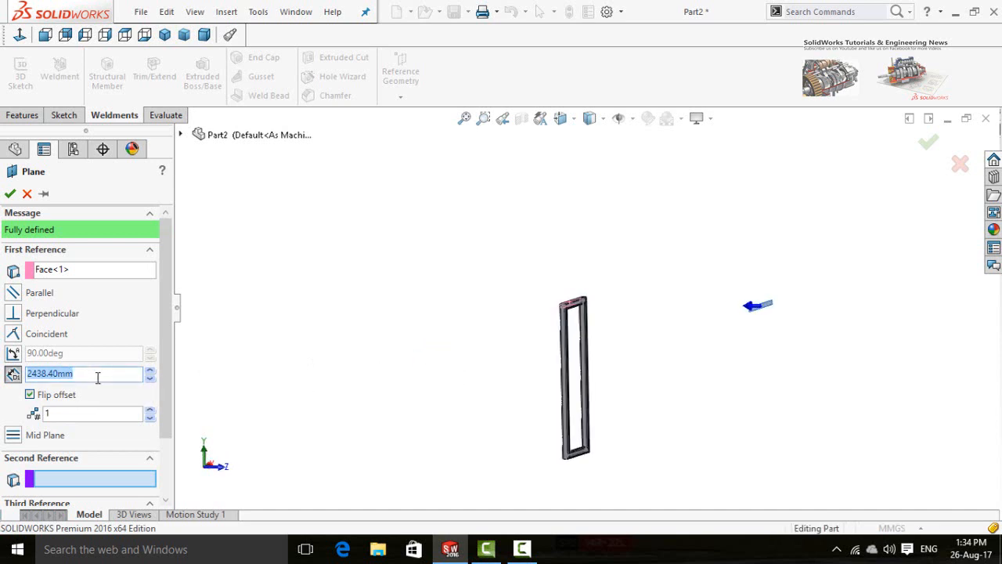
{"action": "type", "text": "8f"}
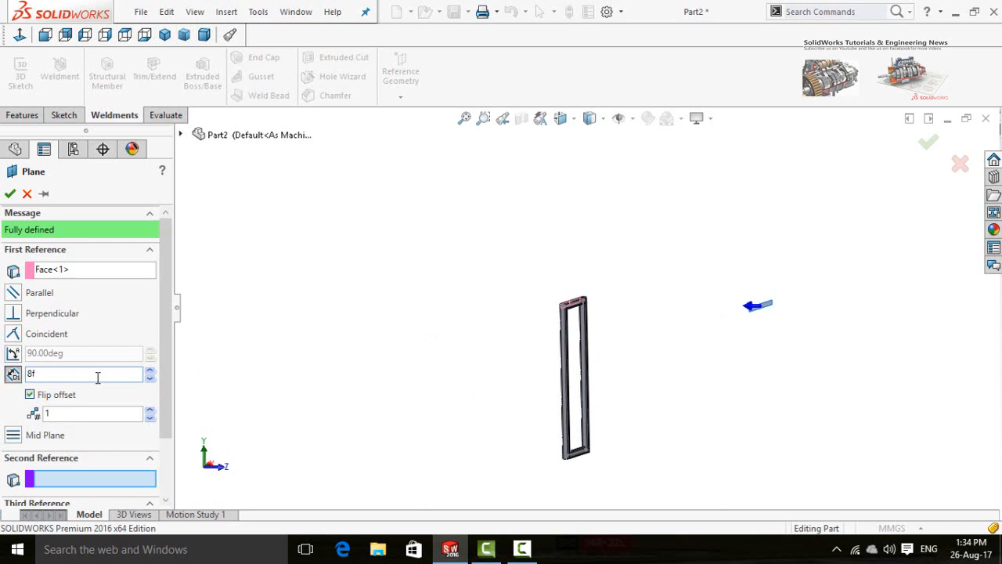
{"action": "type", "text": "t"}
{"action": "key", "text": "Return"}
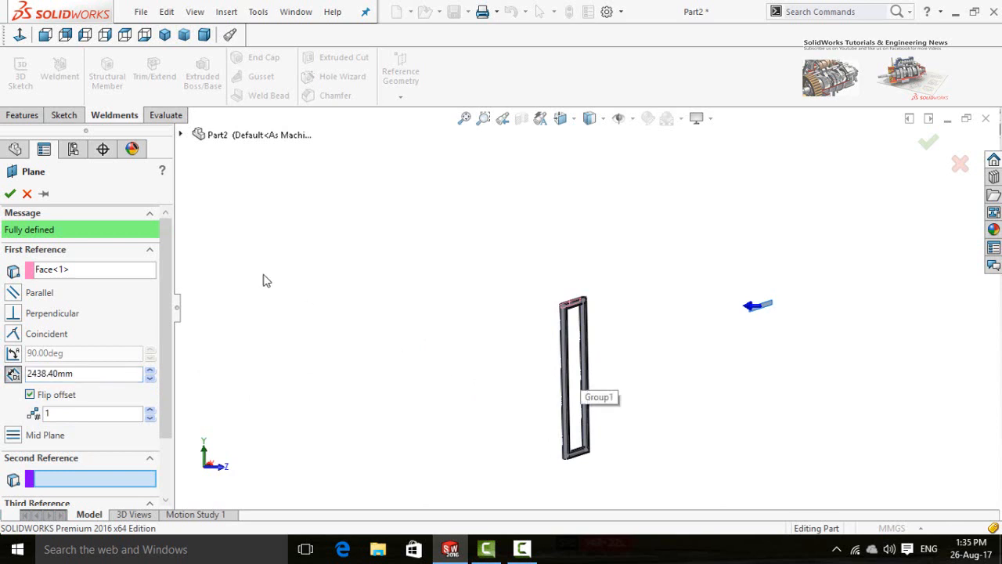
{"action": "left_click", "coordinate": [8, 194]}
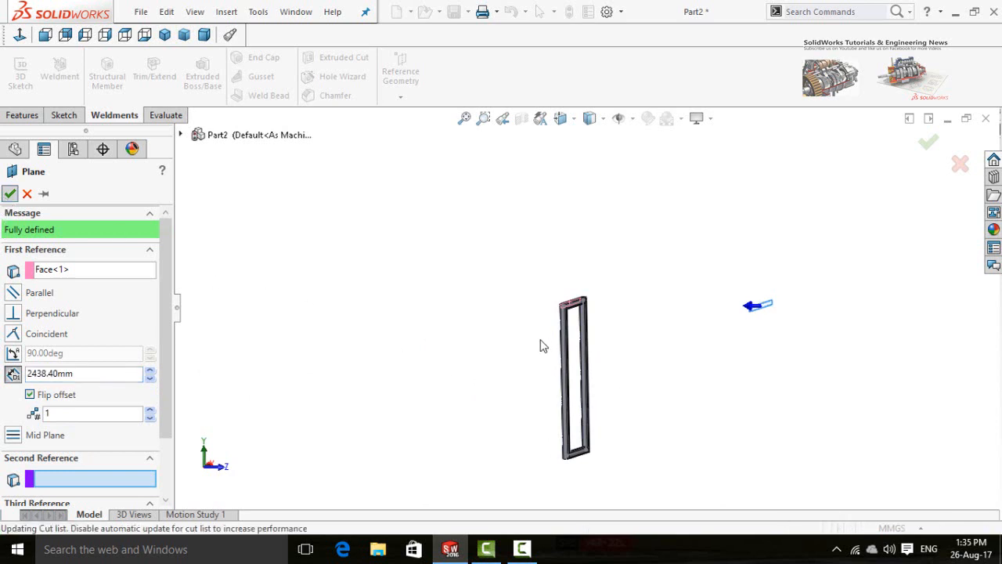
- Convert the rectangle of Sketch1 into a new sketch on the offset plane, and hide the plane
{"action": "scroll", "coordinate": [749, 320], "scroll_direction": "down", "scroll_amount": 4}
{"action": "left_click", "coordinate": [707, 307]}
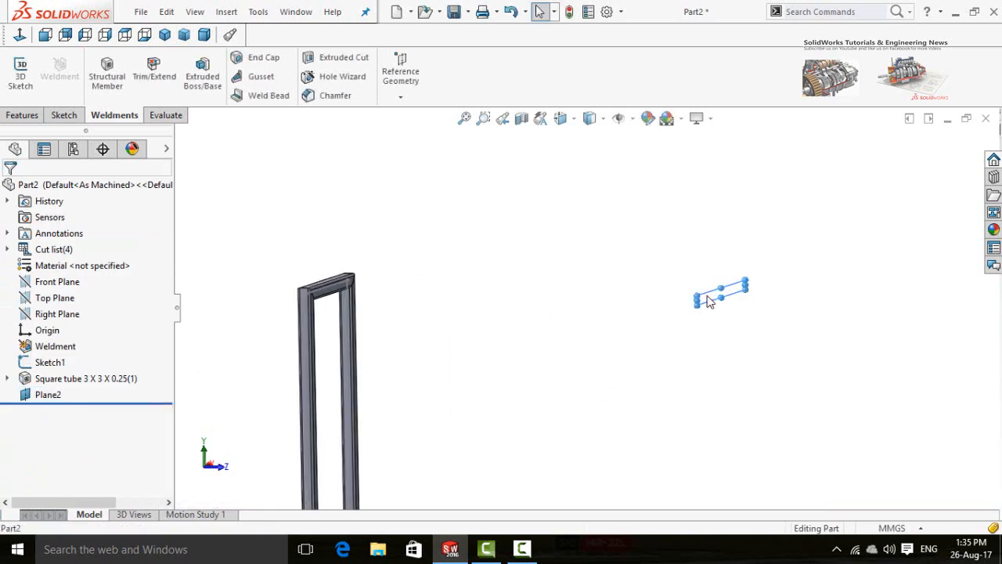
{"action": "left_click", "coordinate": [707, 302]}
{"action": "left_click", "coordinate": [756, 252]}
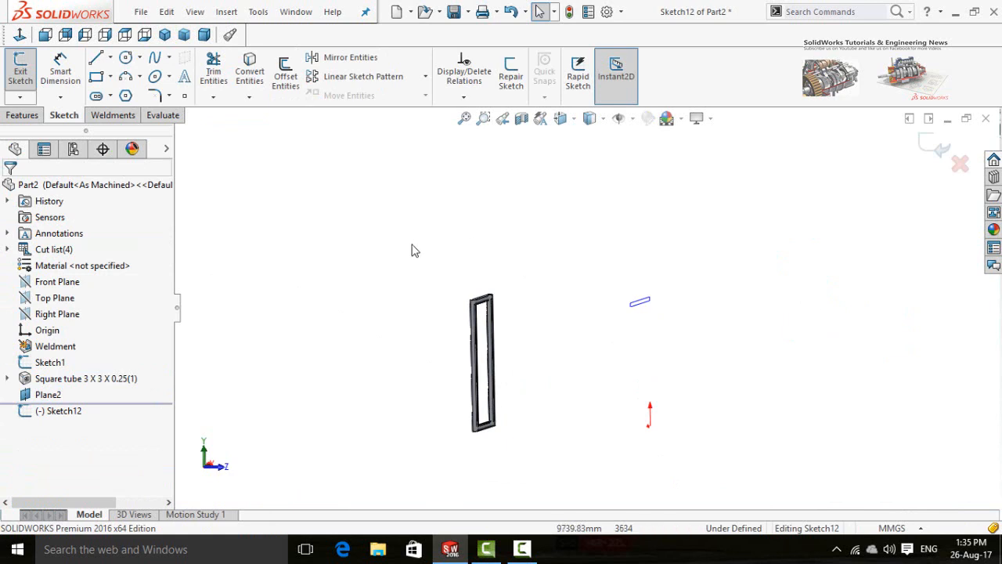
{"action": "left_click", "coordinate": [47, 363]}
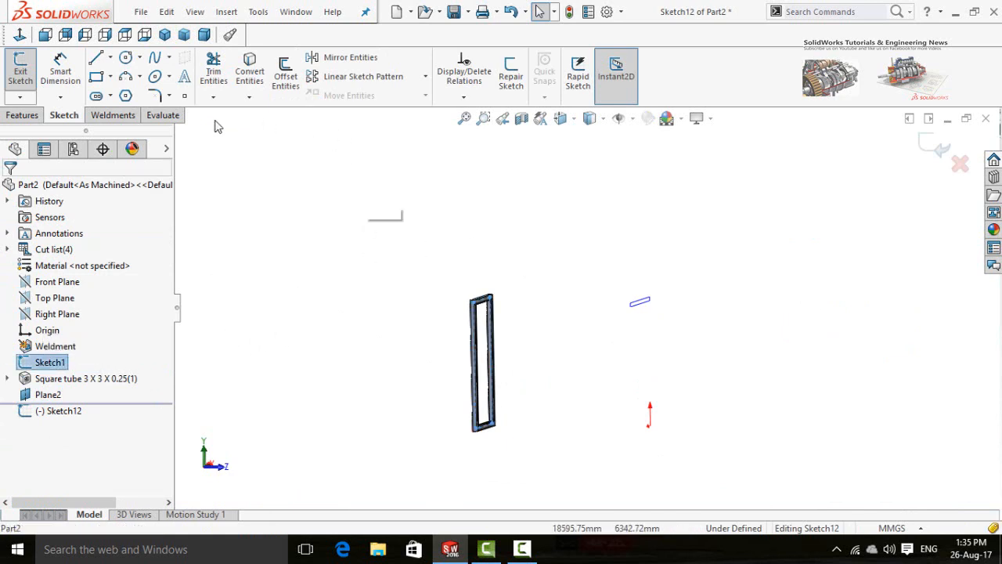
{"action": "left_click", "coordinate": [248, 78]}
{"action": "scroll", "coordinate": [697, 317], "scroll_direction": "down", "scroll_amount": 4}
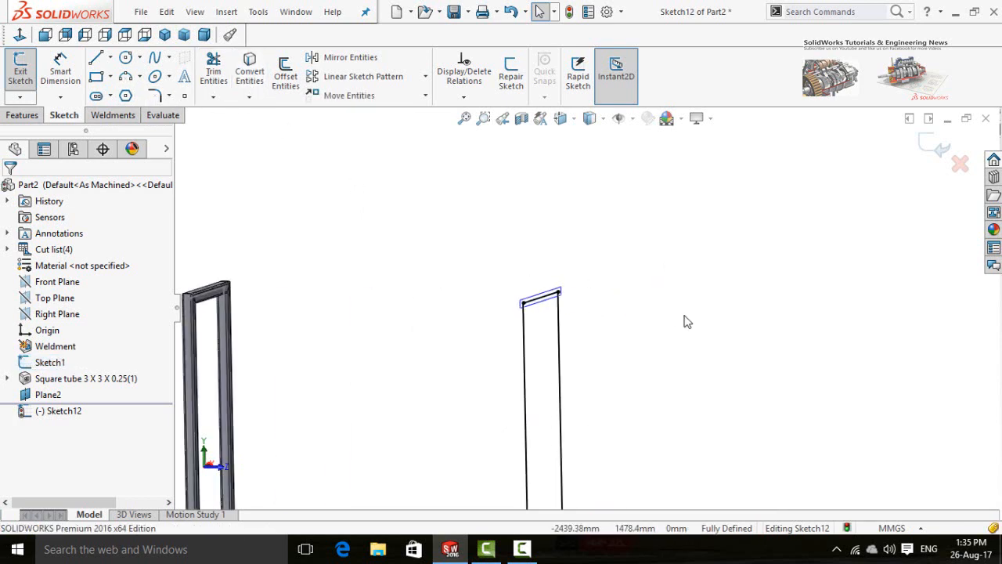
{"action": "left_click", "coordinate": [562, 295]}
{"action": "left_click", "coordinate": [637, 244]}
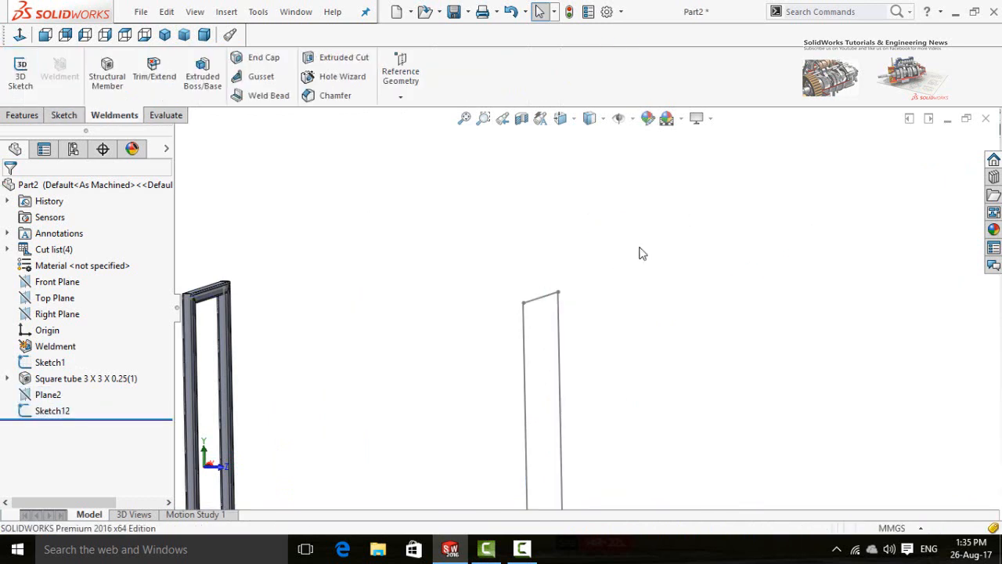
- Create an ansi inch 3 x 3 x 0.25 square tube structural member along all four lines of the converted rectangle
{"action": "key", "text": "f"}
{"action": "left_click", "coordinate": [107, 82]}
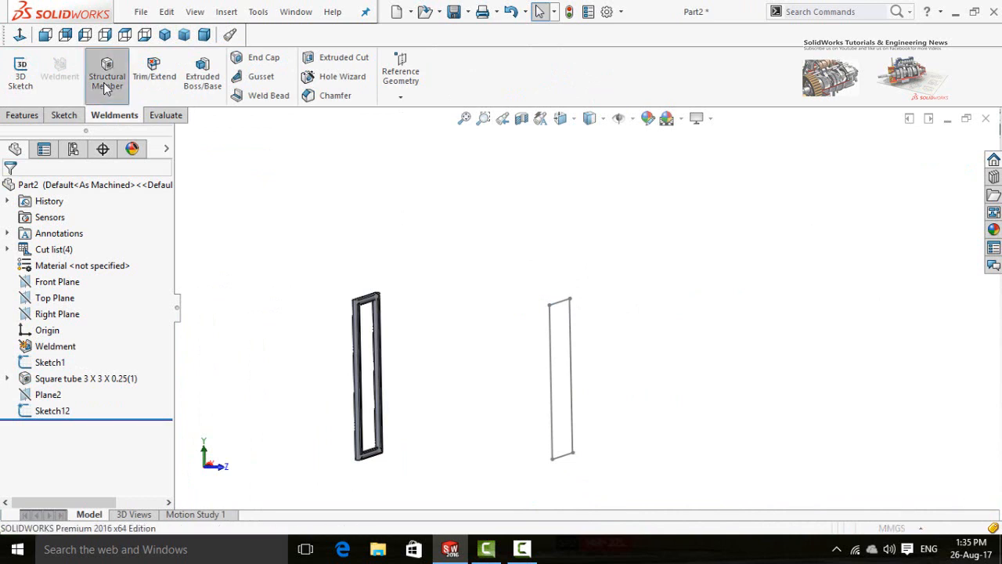
{"action": "scroll", "coordinate": [592, 392], "scroll_direction": "down", "scroll_amount": 2}
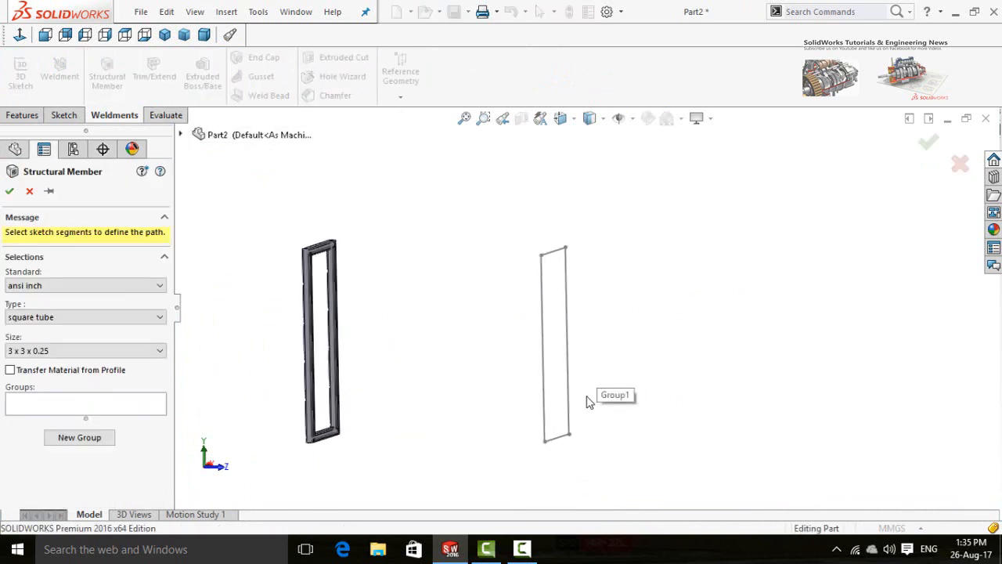
{"action": "left_click", "coordinate": [559, 439]}
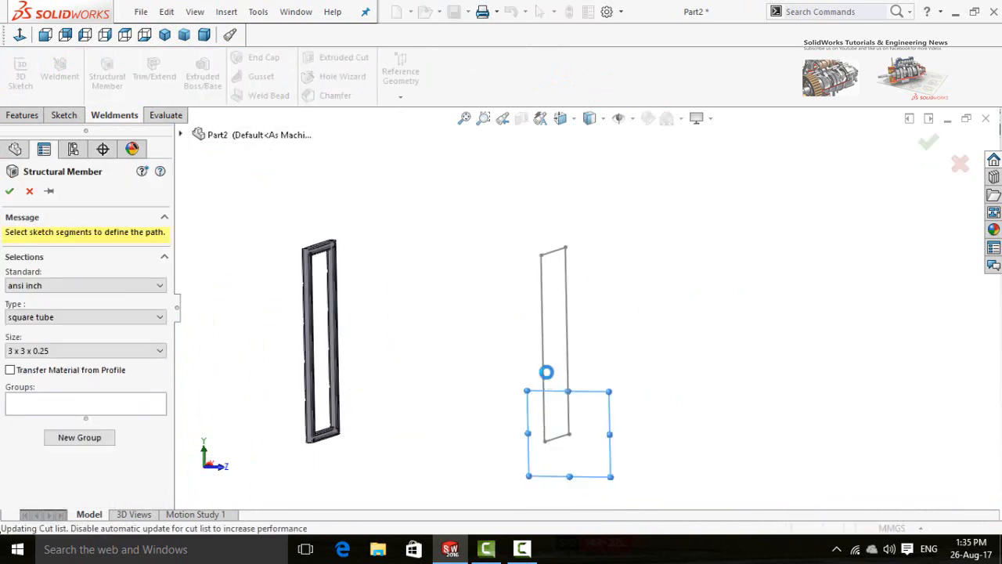
{"action": "left_click", "coordinate": [543, 368]}
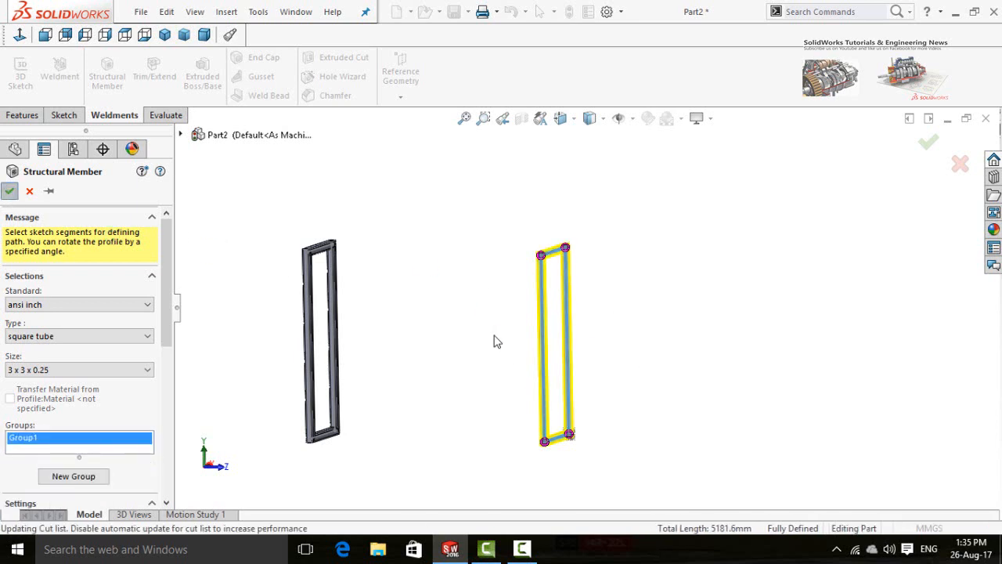
{"action": "key", "text": "Return"}
{"action": "middle_click_drag", "start_coordinate": [473, 354], "coordinate": [454, 368]}
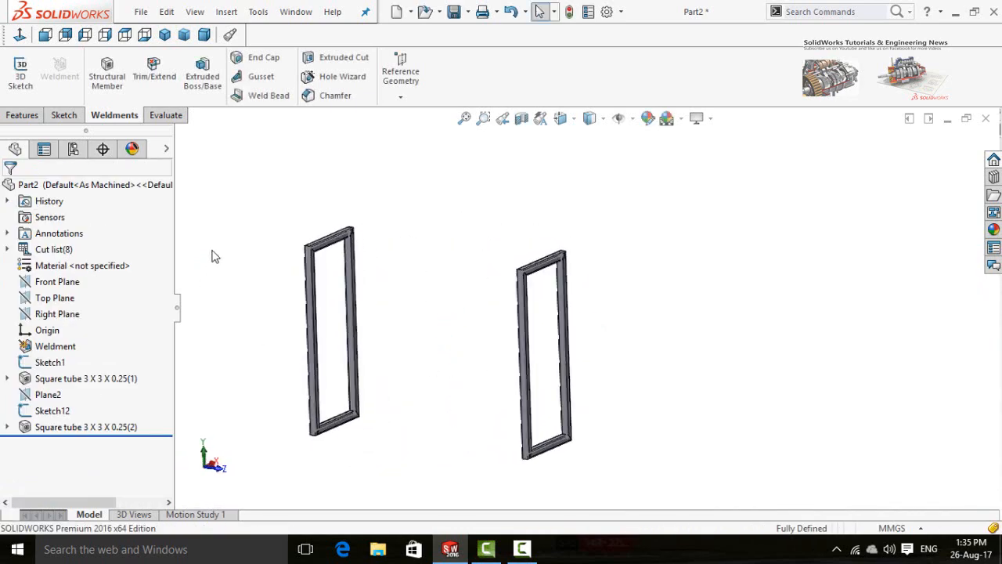
- Start a 3D sketch and draw a line joining the midpoints of the two frames' upper miter edges on the origin side
{"action": "left_click", "coordinate": [50, 116]}
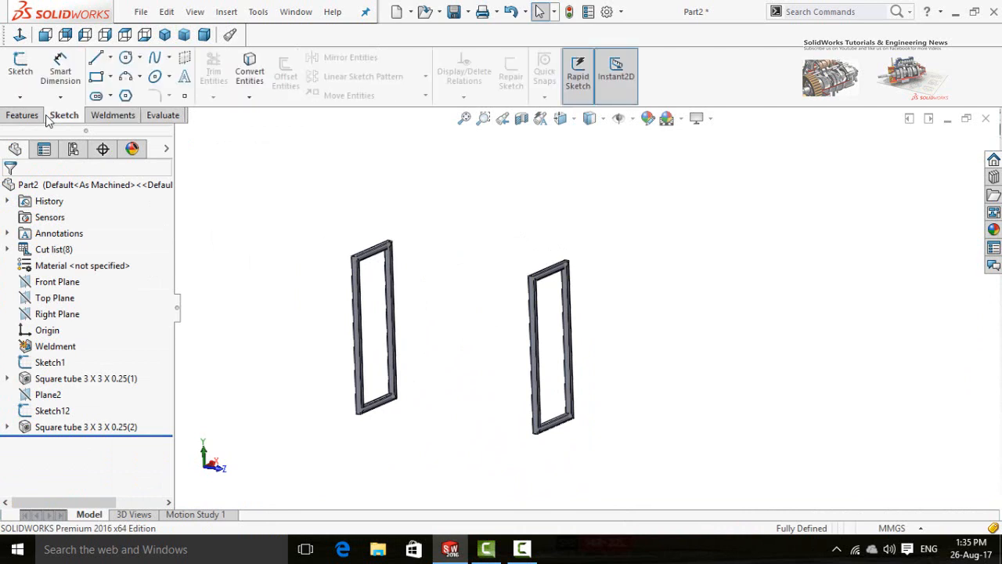
{"action": "left_click", "coordinate": [20, 97]}
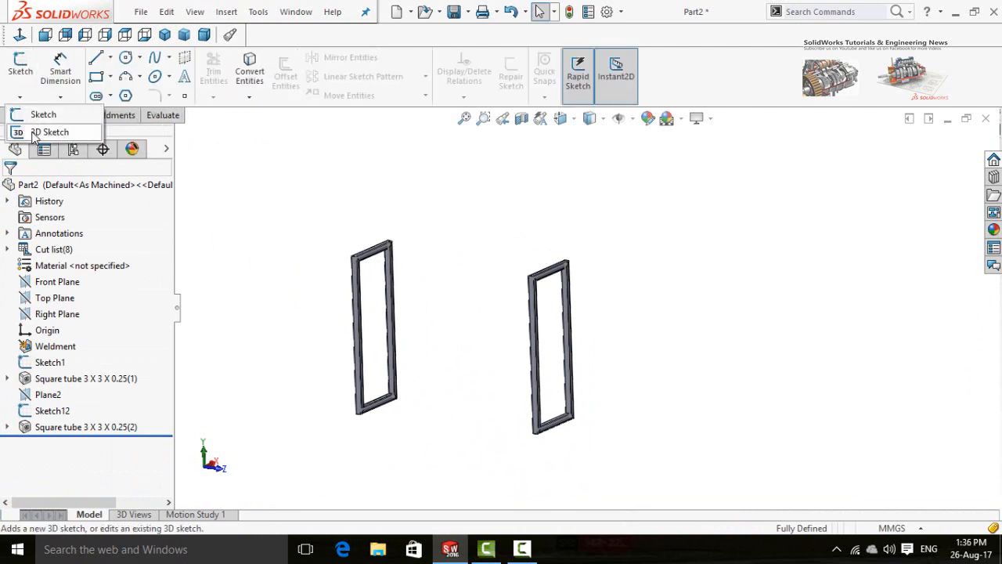
{"action": "left_click", "coordinate": [47, 132]}
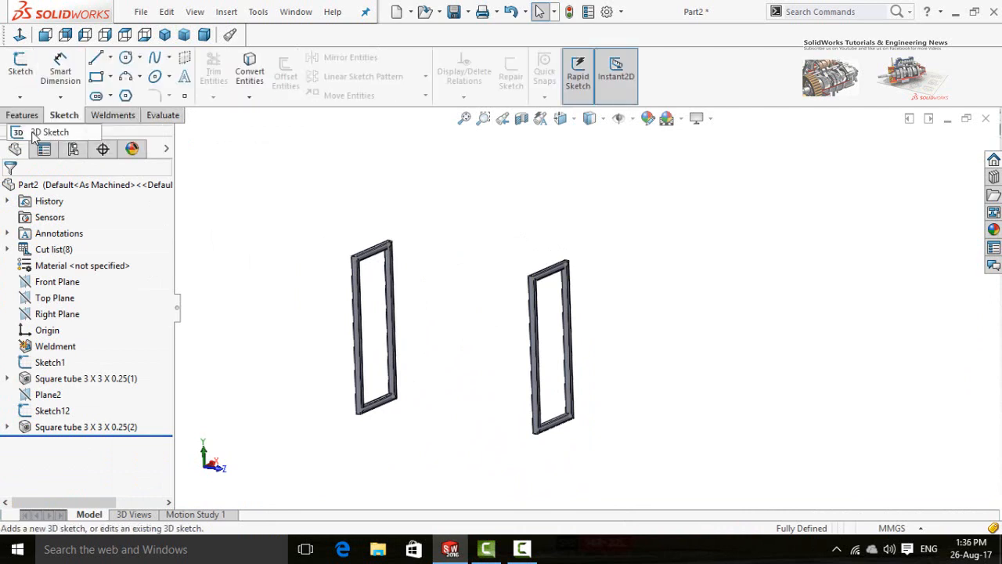
{"action": "left_click", "coordinate": [96, 60]}
{"action": "scroll", "coordinate": [487, 274], "scroll_direction": "down", "scroll_amount": 5}
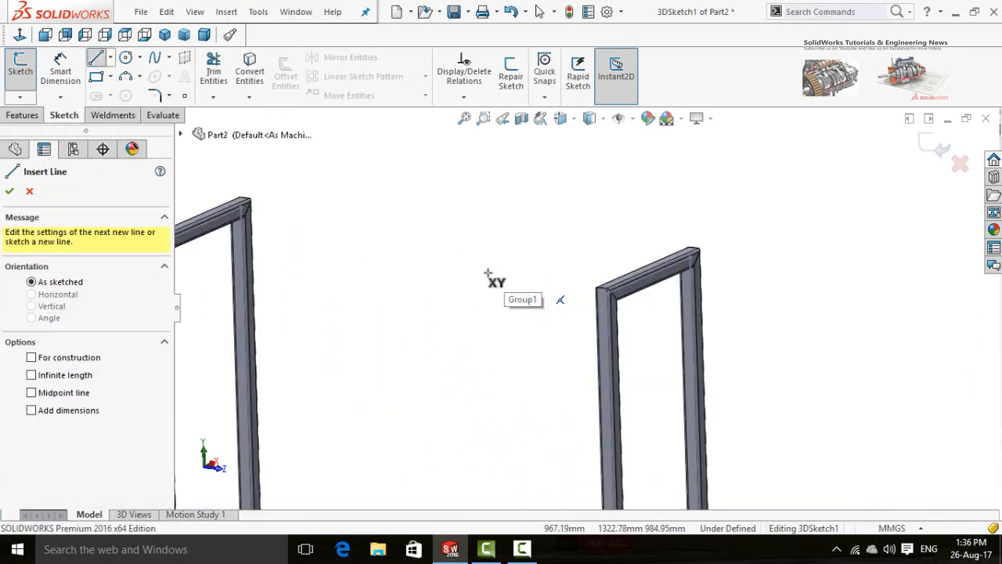
{"action": "scroll", "coordinate": [267, 215], "scroll_direction": "down", "scroll_amount": 5}
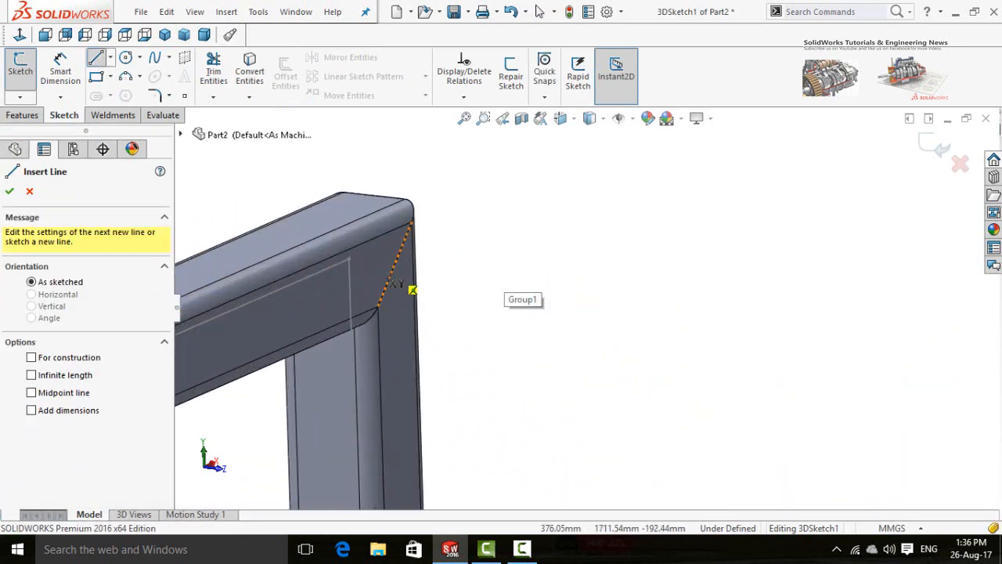
{"action": "scroll", "coordinate": [546, 288], "scroll_direction": "up", "scroll_amount": 7}
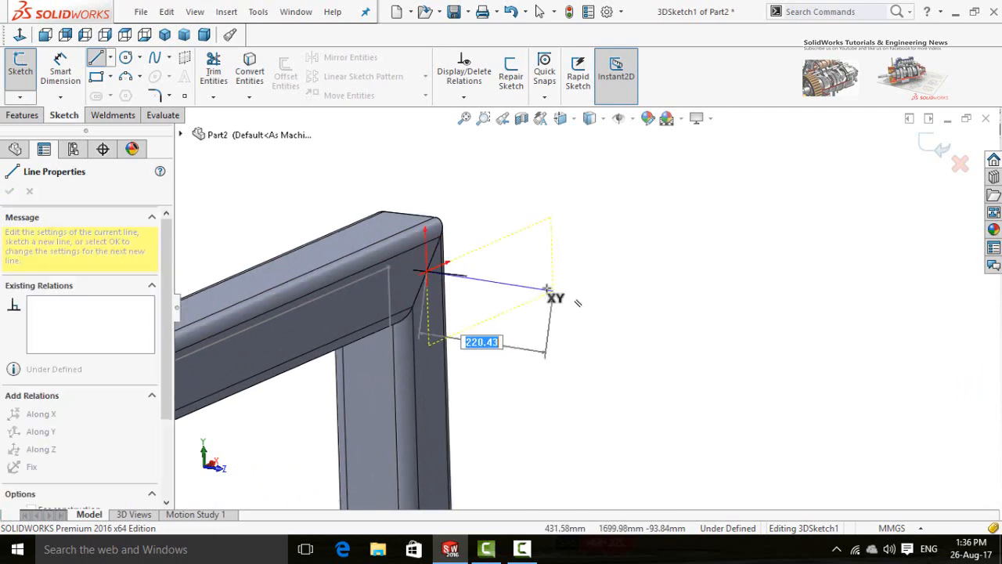
{"action": "middle_click_drag", "start_coordinate": [715, 315], "coordinate": [789, 339]}
{"action": "scroll", "coordinate": [833, 348], "scroll_direction": "down", "scroll_amount": 8}
{"action": "scroll", "coordinate": [732, 327], "scroll_direction": "down", "scroll_amount": 3}
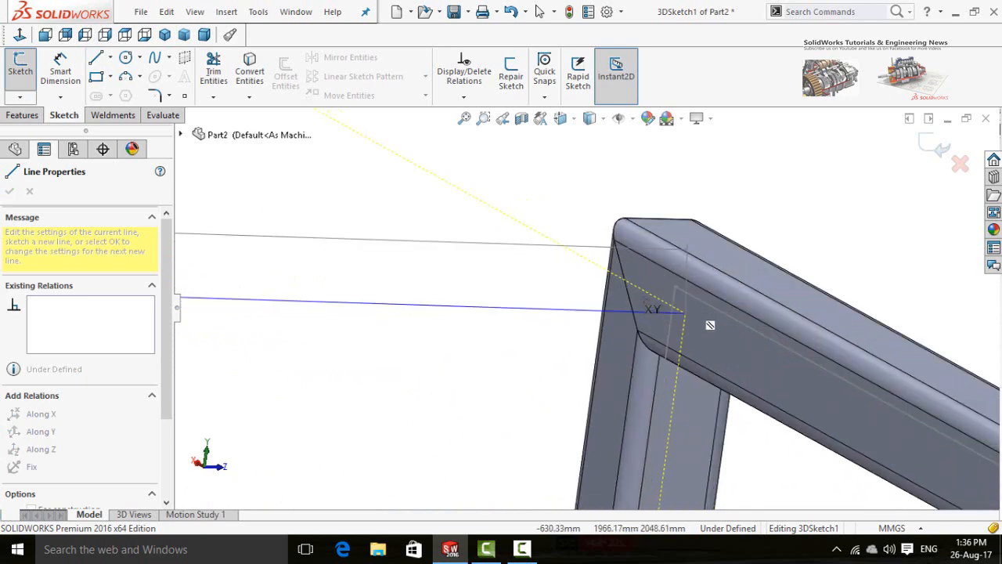
{"action": "left_click", "coordinate": [626, 286]}
{"action": "scroll", "coordinate": [548, 323], "scroll_direction": "up", "scroll_amount": 7}
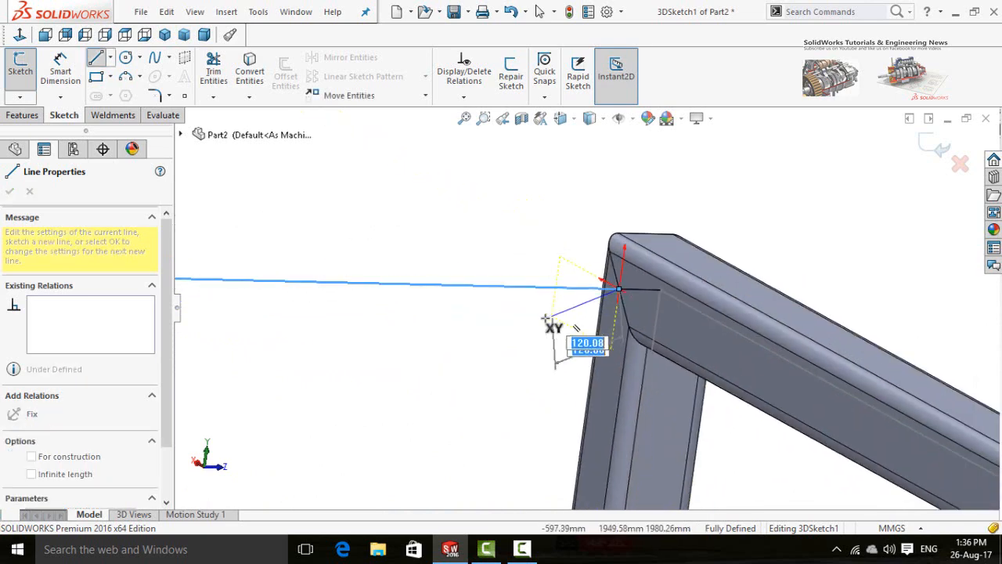
{"action": "key", "text": "Escape"}
- Draw a second line joining the midpoints of the two frames' upper miter edges on the side away from the origin
{"action": "scroll", "coordinate": [647, 346], "scroll_direction": "down", "scroll_amount": 7}
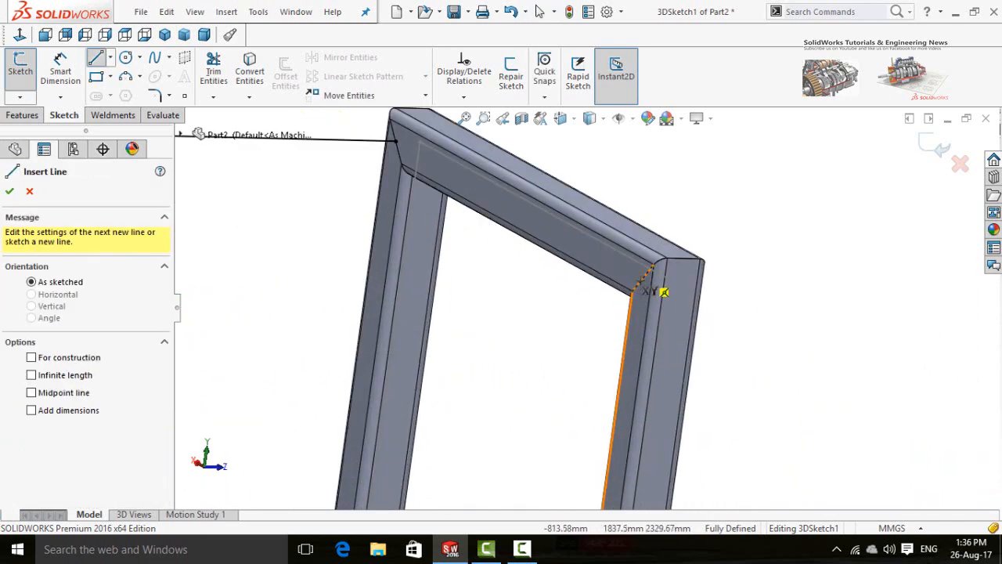
{"action": "left_click", "coordinate": [638, 277]}
{"action": "scroll", "coordinate": [583, 310], "scroll_direction": "up", "scroll_amount": 8}
{"action": "middle_click_drag", "start_coordinate": [543, 338], "coordinate": [466, 332]}
{"action": "scroll", "coordinate": [426, 300], "scroll_direction": "down", "scroll_amount": 7}
{"action": "left_click", "coordinate": [481, 311]}
{"action": "key", "text": "Escape"}
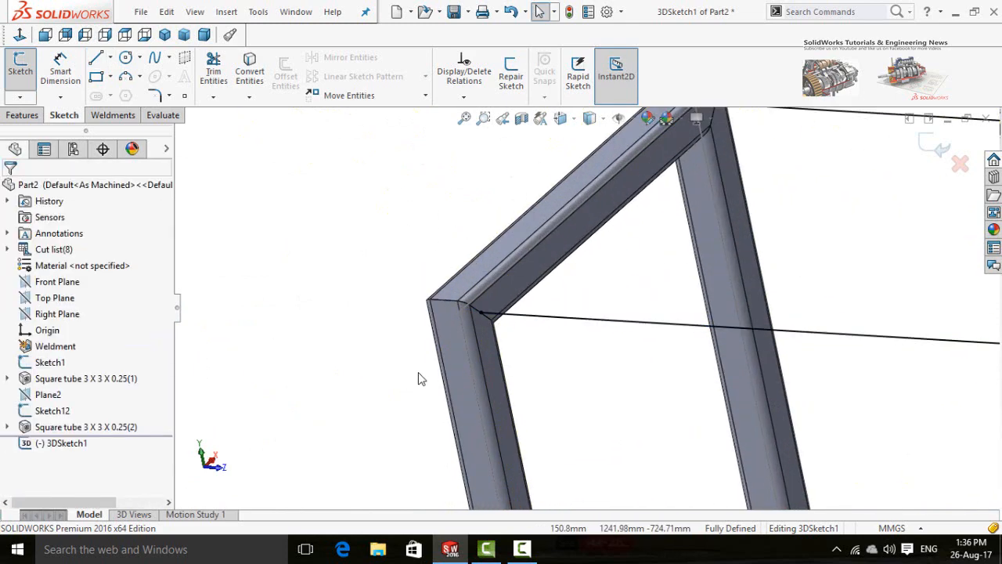
- Draw a line joining the midpoints of the frames' lower miter edges on the side away from the origin
{"action": "key", "text": "l"}
{"action": "scroll", "coordinate": [438, 383], "scroll_direction": "up", "scroll_amount": 7}
{"action": "scroll", "coordinate": [597, 454], "scroll_direction": "down", "scroll_amount": 7}
{"action": "left_click", "coordinate": [556, 309]}
{"action": "scroll", "coordinate": [707, 321], "scroll_direction": "up", "scroll_amount": 5}
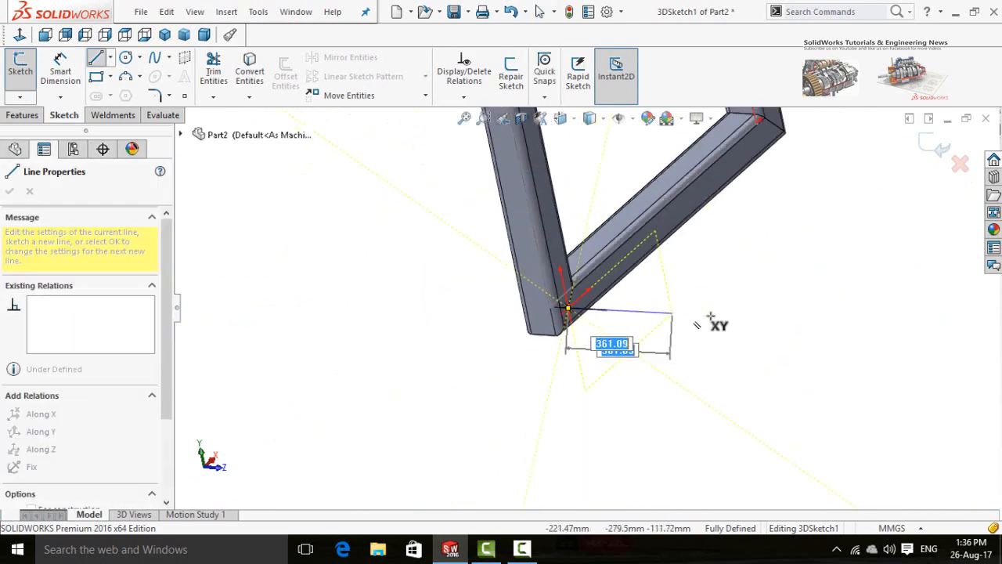
{"action": "middle_click_drag", "start_coordinate": [727, 315], "coordinate": [888, 353]}
{"action": "scroll", "coordinate": [854, 336], "scroll_direction": "down", "scroll_amount": 6}
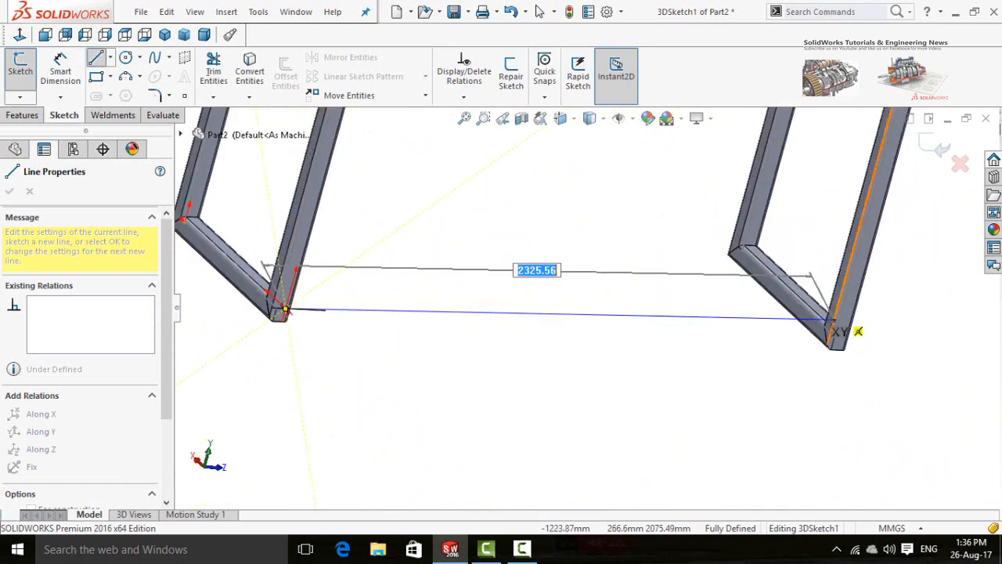
{"action": "middle_click_drag", "start_coordinate": [784, 347], "coordinate": [750, 359]}
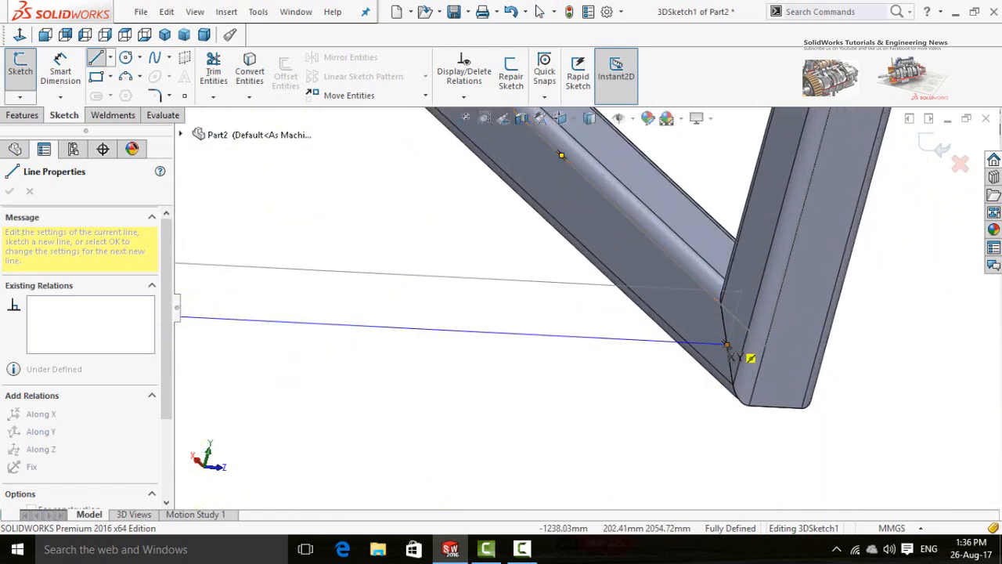
{"action": "left_click", "coordinate": [728, 345]}
{"action": "key", "text": "Escape"}
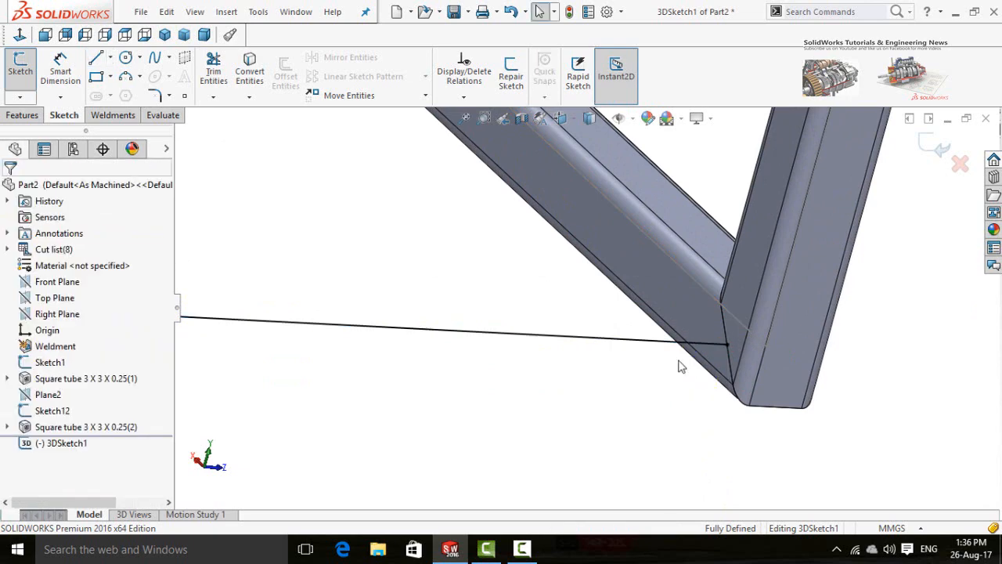
- Draw a line joining the midpoints of the frames' lower miter edges on the origin side
{"action": "scroll", "coordinate": [670, 365], "scroll_direction": "up", "scroll_amount": 2}
{"action": "scroll", "coordinate": [540, 317], "scroll_direction": "up", "scroll_amount": 2}
{"action": "key", "text": "l"}
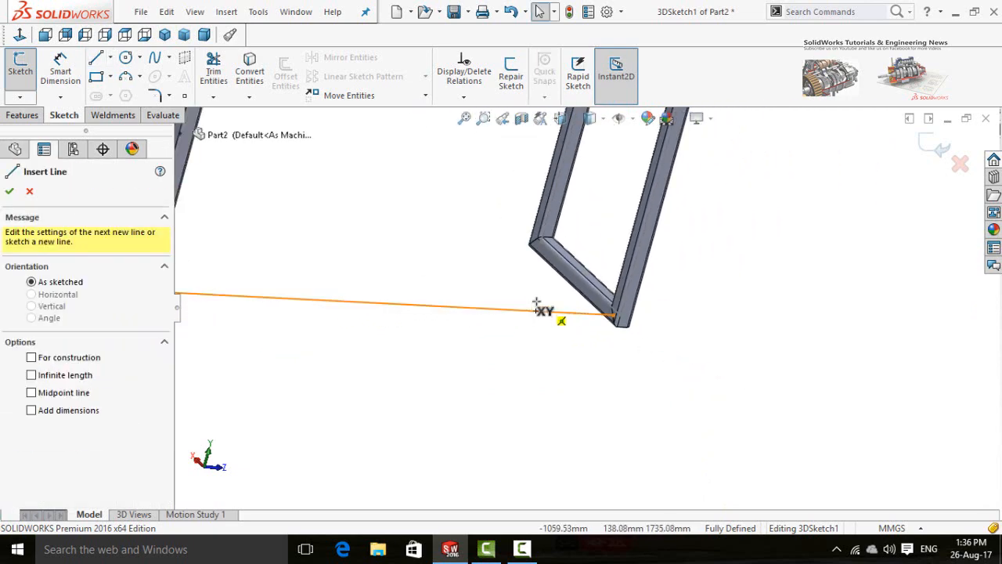
{"action": "scroll", "coordinate": [542, 304], "scroll_direction": "up", "scroll_amount": 3}
{"action": "scroll", "coordinate": [558, 261], "scroll_direction": "down", "scroll_amount": 8}
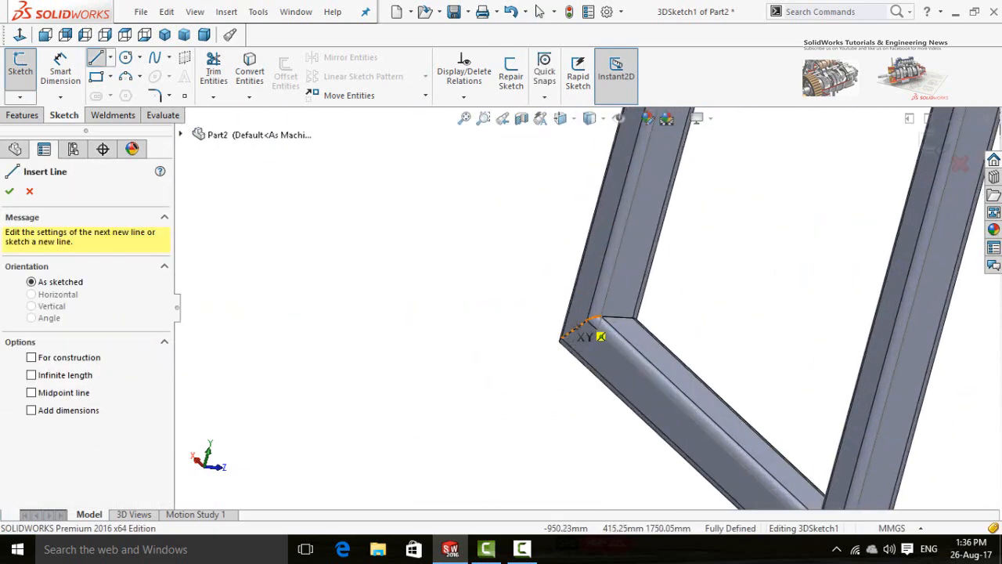
{"action": "left_click", "coordinate": [574, 330]}
{"action": "scroll", "coordinate": [384, 313], "scroll_direction": "up", "scroll_amount": 4}
{"action": "middle_click_drag", "start_coordinate": [385, 313], "coordinate": [302, 309]}
{"action": "scroll", "coordinate": [470, 287], "scroll_direction": "down", "scroll_amount": 4}
{"action": "left_click", "coordinate": [475, 287]}
{"action": "key", "text": "Escape"}
{"action": "scroll", "coordinate": [617, 346], "scroll_direction": "up", "scroll_amount": 8}
{"action": "middle_click_drag", "start_coordinate": [642, 274], "coordinate": [606, 308]}
{"action": "scroll", "coordinate": [606, 308], "scroll_direction": "down", "scroll_amount": 2}
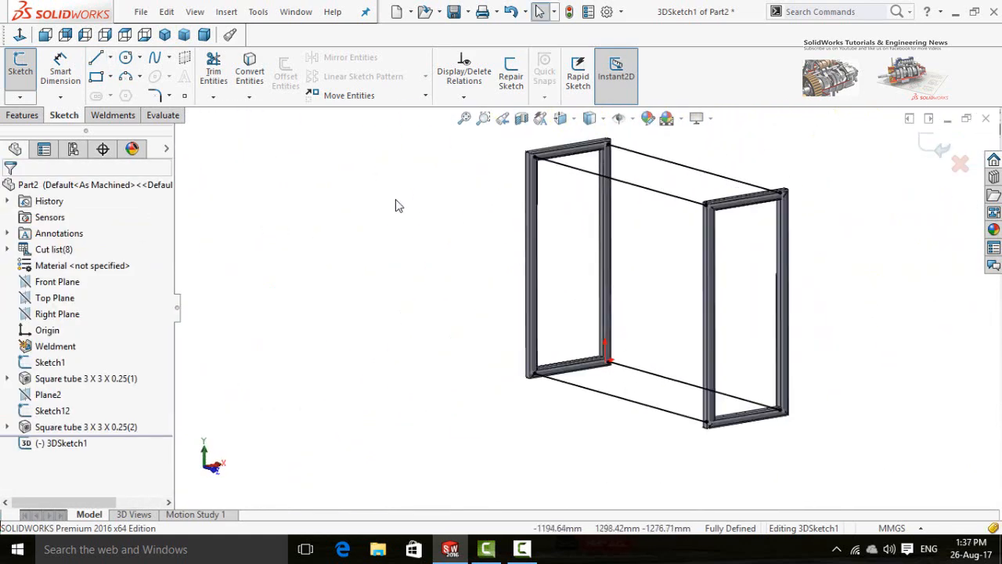
- Draw a vertical centerline between the connecting lines' upper and lower endpoints on the first frame's upright away from the origin
{"action": "left_click", "coordinate": [96, 61]}
{"action": "scroll", "coordinate": [603, 295], "scroll_direction": "down", "scroll_amount": 2}
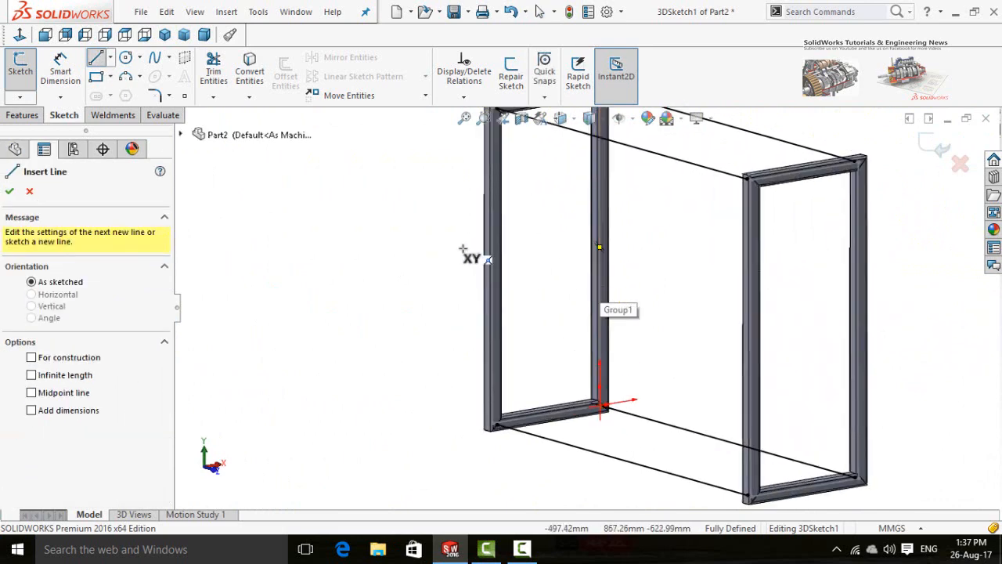
{"action": "key", "text": "z"}
{"action": "left_click", "coordinate": [110, 58]}
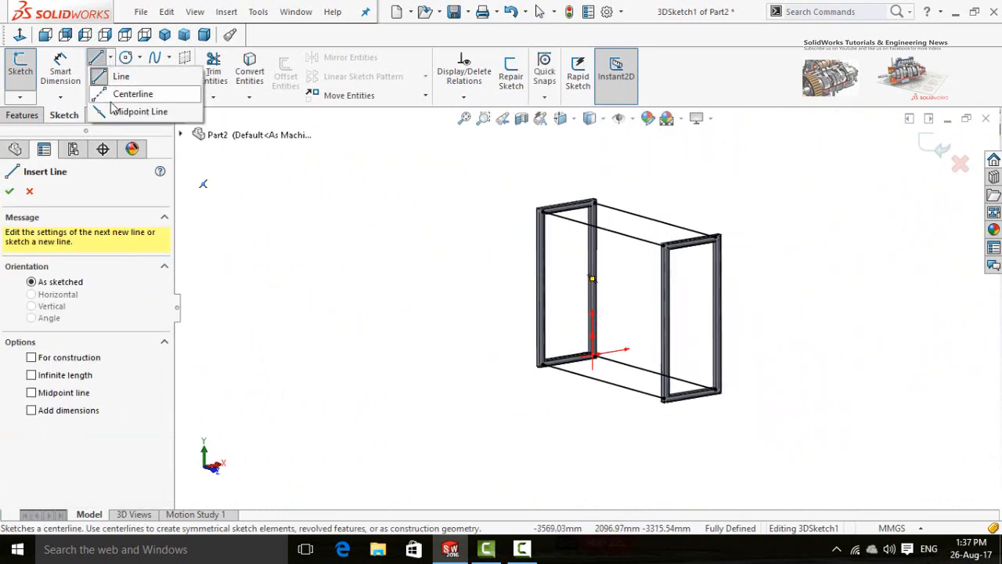
{"action": "left_click", "coordinate": [128, 89]}
{"action": "scroll", "coordinate": [577, 235], "scroll_direction": "down", "scroll_amount": 4}
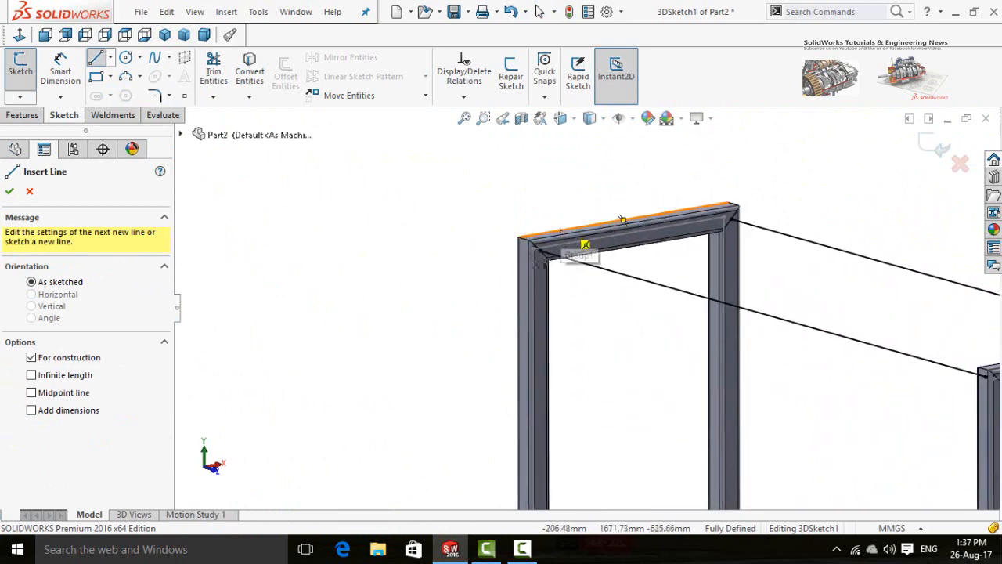
{"action": "scroll", "coordinate": [564, 263], "scroll_direction": "down", "scroll_amount": 3}
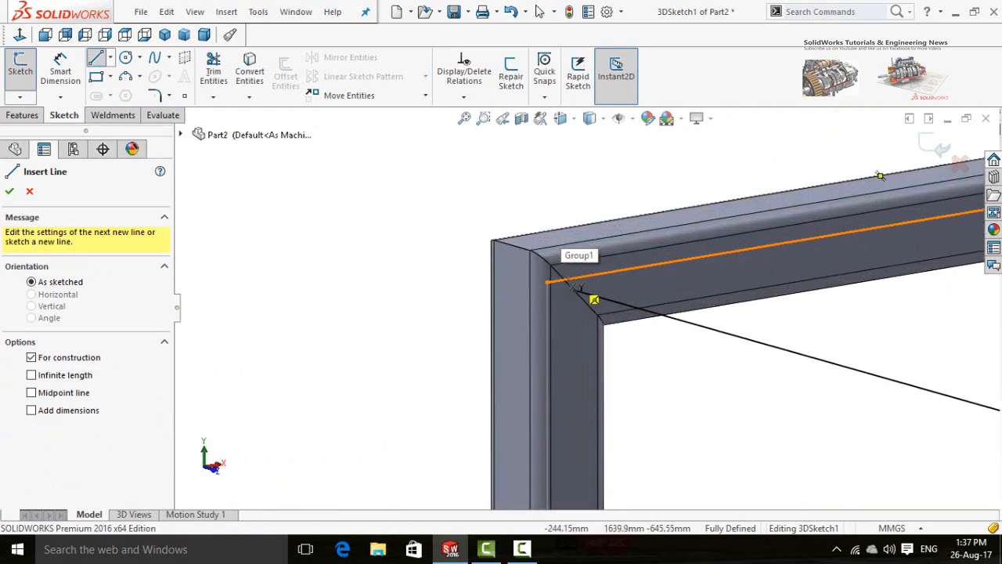
{"action": "left_click", "coordinate": [583, 300]}
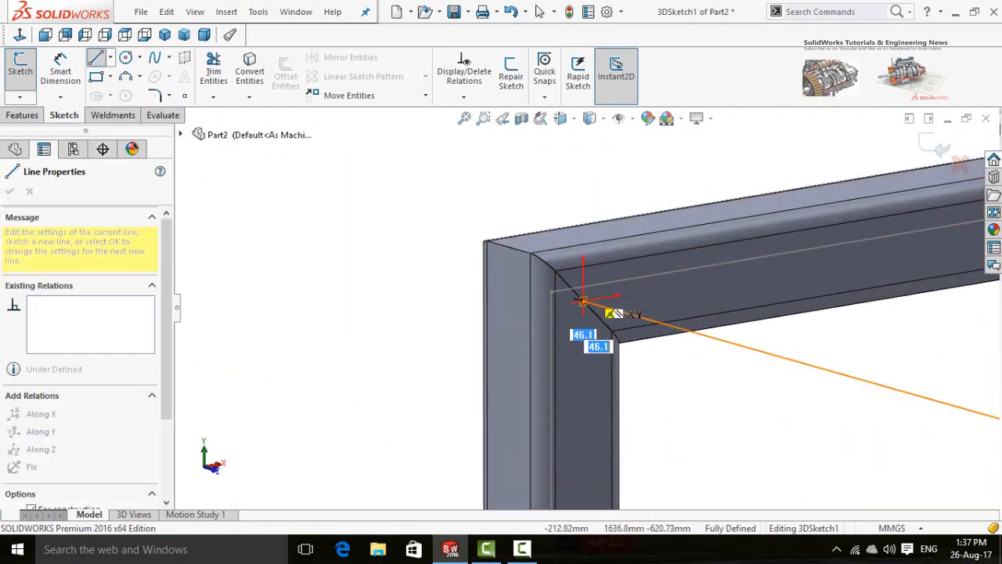
{"action": "scroll", "coordinate": [588, 314], "scroll_direction": "up", "scroll_amount": 6}
{"action": "scroll", "coordinate": [595, 423], "scroll_direction": "up", "scroll_amount": 3}
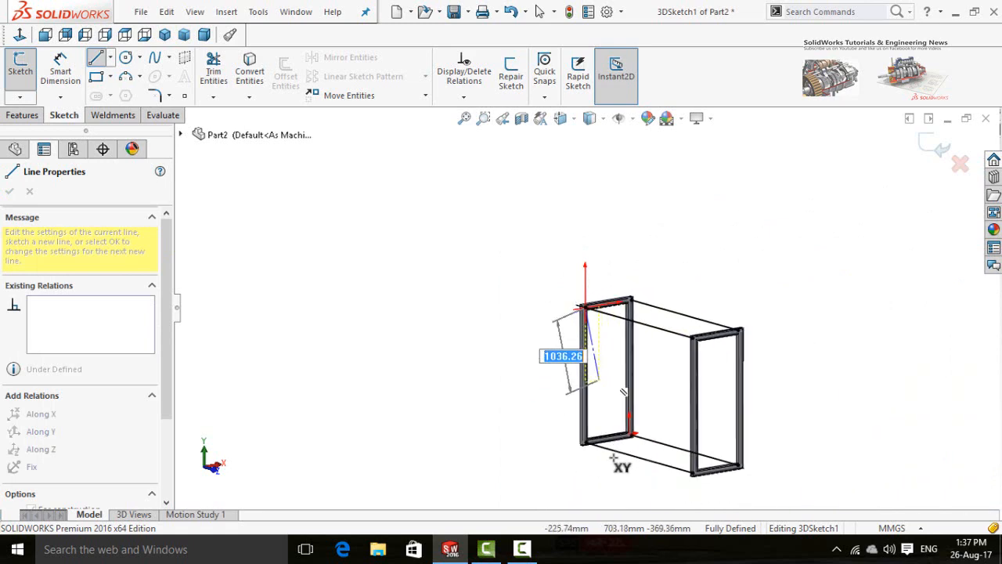
{"action": "scroll", "coordinate": [593, 407], "scroll_direction": "down", "scroll_amount": 6}
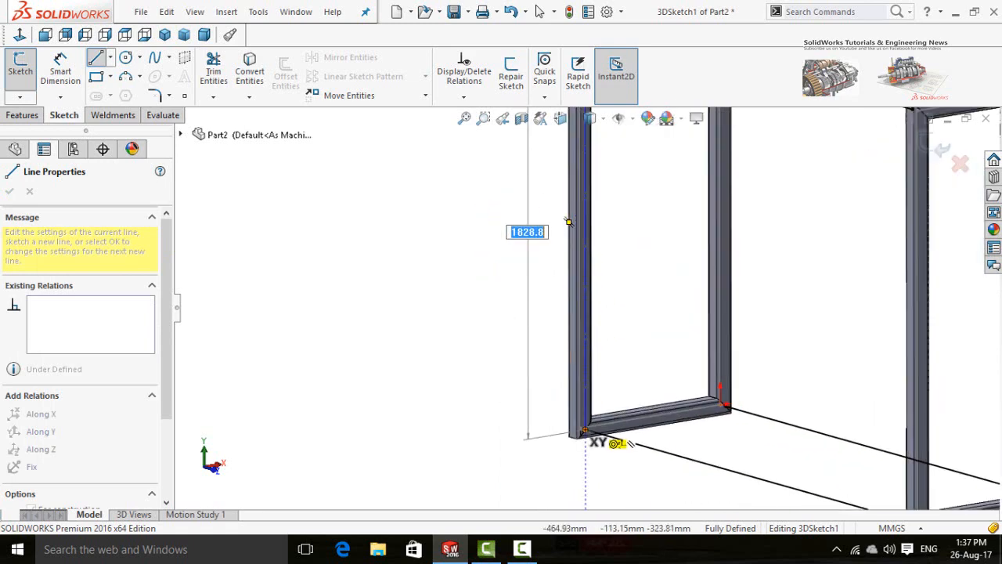
{"action": "left_click", "coordinate": [584, 430]}
{"action": "key", "text": "Escape"}
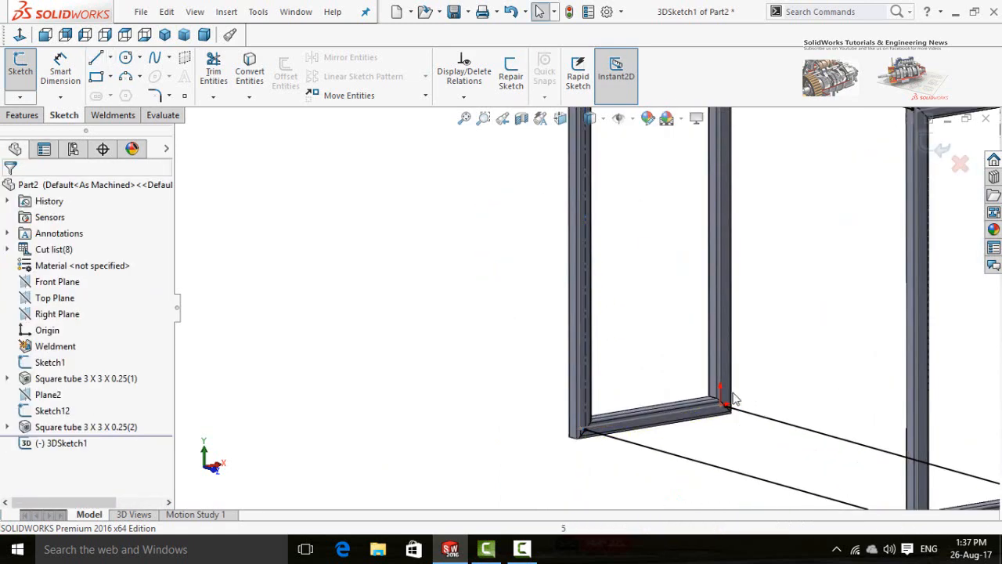
- Draw a vertical centerline between the connecting lines' lower and upper endpoints on the first frame's origin-side upright
{"action": "scroll", "coordinate": [742, 390], "scroll_direction": "down", "scroll_amount": 5}
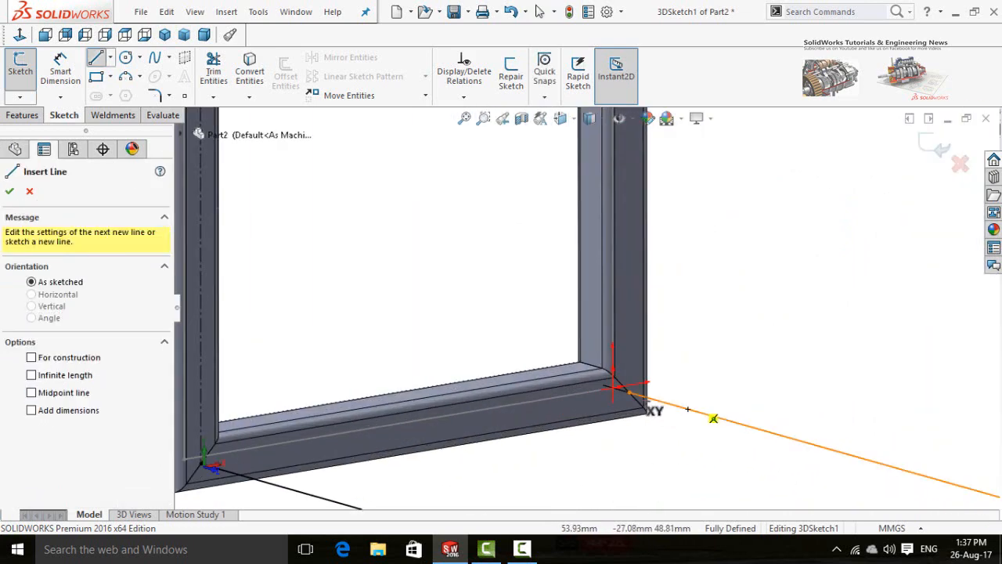
{"action": "key", "text": "Escape"}
{"action": "left_click", "coordinate": [110, 58]}
{"action": "left_click", "coordinate": [125, 93]}
{"action": "left_click", "coordinate": [631, 393]}
{"action": "scroll", "coordinate": [644, 305], "scroll_direction": "up", "scroll_amount": 5}
{"action": "scroll", "coordinate": [647, 264], "scroll_direction": "up", "scroll_amount": 5}
{"action": "scroll", "coordinate": [598, 224], "scroll_direction": "down", "scroll_amount": 5}
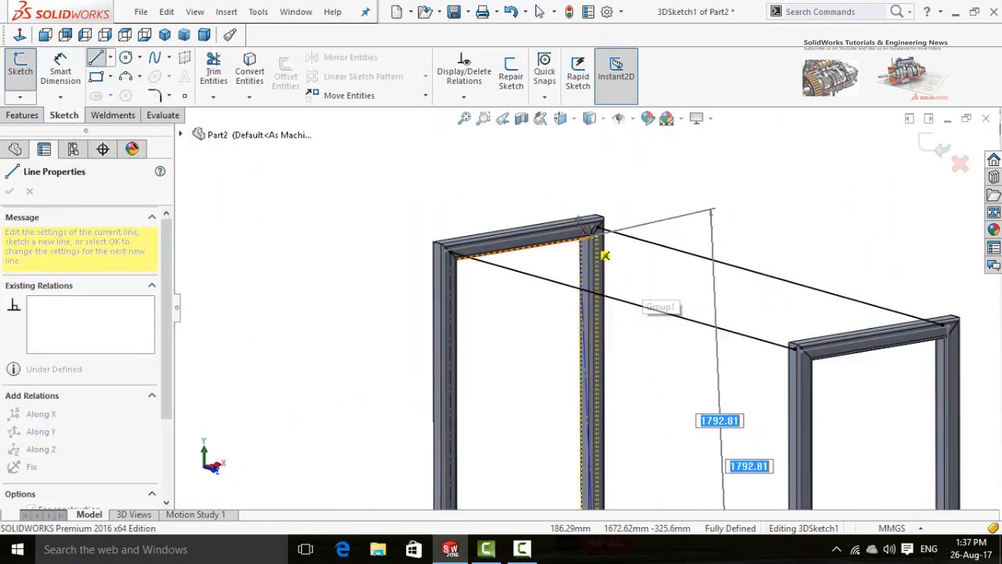
{"action": "scroll", "coordinate": [601, 230], "scroll_direction": "down", "scroll_amount": 2}
{"action": "left_click", "coordinate": [609, 241]}
{"action": "key", "text": "Escape"}
- Draw a centerline from the upper to the lower connecting-line endpoint on the second frame's upright away from the origin
{"action": "scroll", "coordinate": [744, 263], "scroll_direction": "up", "scroll_amount": 5}
{"action": "scroll", "coordinate": [711, 289], "scroll_direction": "down", "scroll_amount": 5}
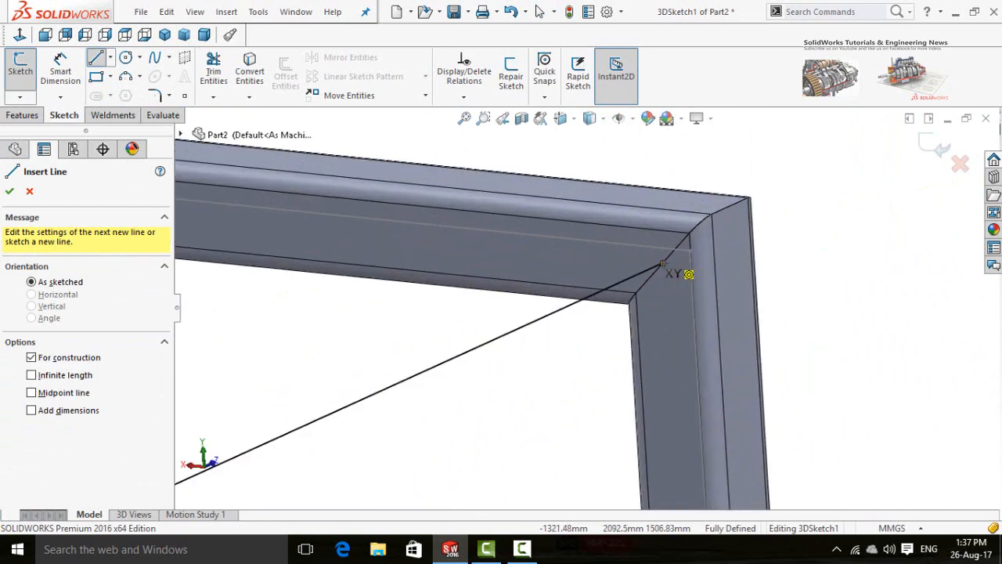
{"action": "left_click", "coordinate": [687, 277]}
{"action": "scroll", "coordinate": [595, 477], "scroll_direction": "up", "scroll_amount": 5}
{"action": "scroll", "coordinate": [603, 457], "scroll_direction": "down", "scroll_amount": 2}
{"action": "scroll", "coordinate": [615, 440], "scroll_direction": "down", "scroll_amount": 5}
{"action": "left_click", "coordinate": [599, 428]}
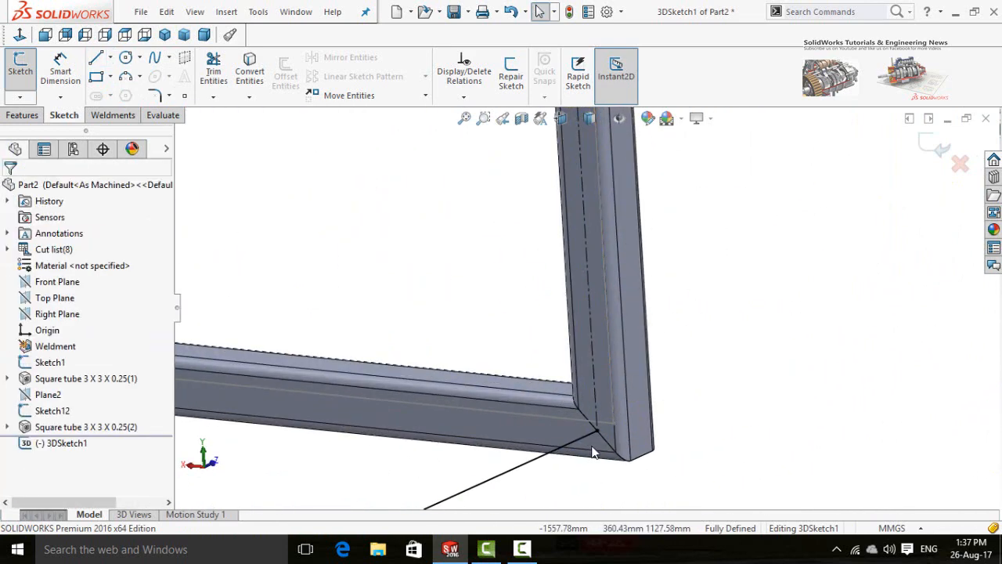
- Draw a centerline from the lower to the upper connecting-line endpoint on the second frame's origin-side upright
{"action": "scroll", "coordinate": [592, 448], "scroll_direction": "up", "scroll_amount": 5}
{"action": "scroll", "coordinate": [497, 323], "scroll_direction": "down", "scroll_amount": 4}
{"action": "left_click", "coordinate": [530, 330]}
{"action": "scroll", "coordinate": [533, 331], "scroll_direction": "up", "scroll_amount": 2}
{"action": "scroll", "coordinate": [548, 274], "scroll_direction": "up", "scroll_amount": 5}
{"action": "scroll", "coordinate": [570, 224], "scroll_direction": "down", "scroll_amount": 5}
{"action": "left_click", "coordinate": [609, 201]}
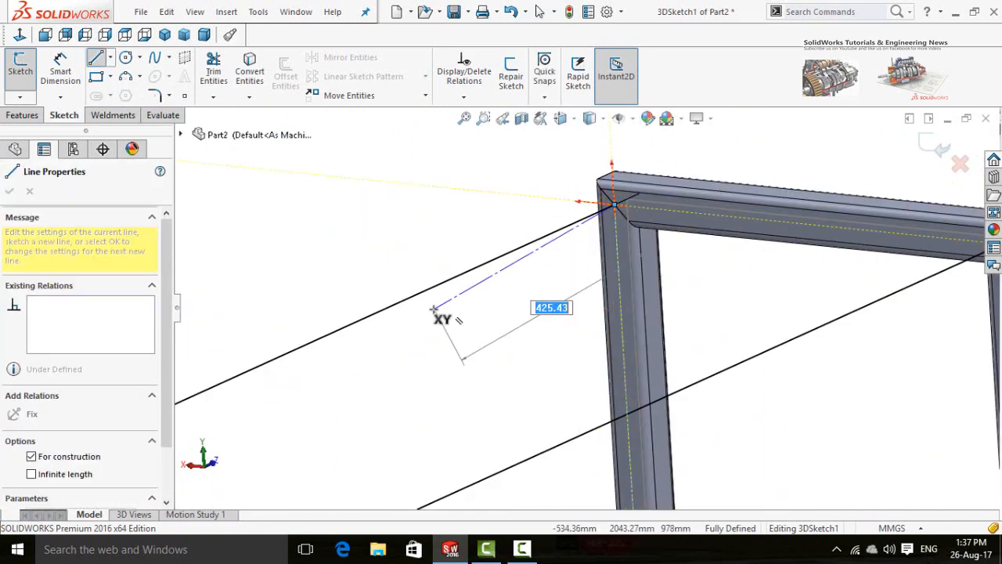
{"action": "key", "text": "Escape"}
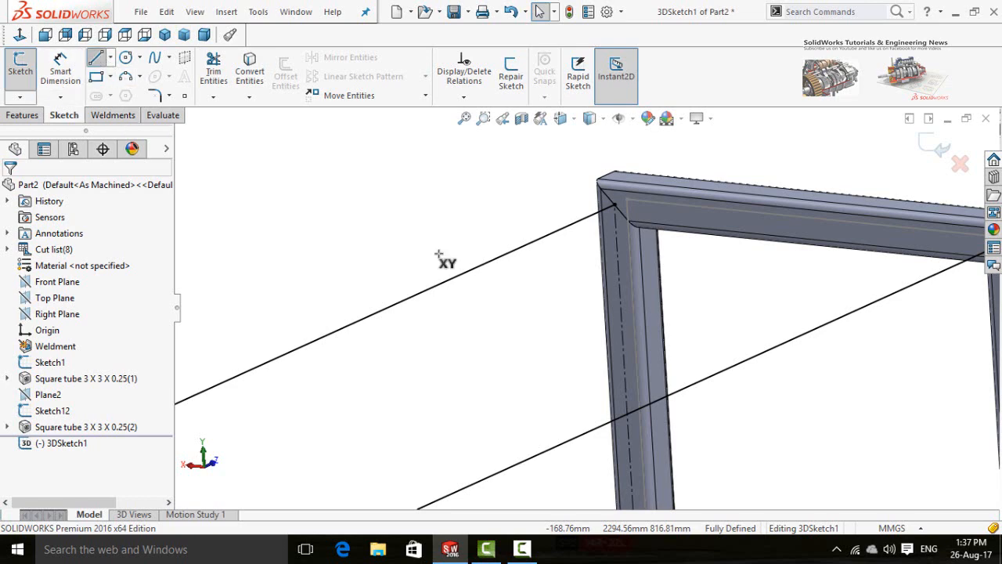
- Draw a line from the first frame's outer upright centerline to the second frame's, just above the lower connecting line on the side away from the origin
{"action": "scroll", "coordinate": [443, 259], "scroll_direction": "up", "scroll_amount": 8}
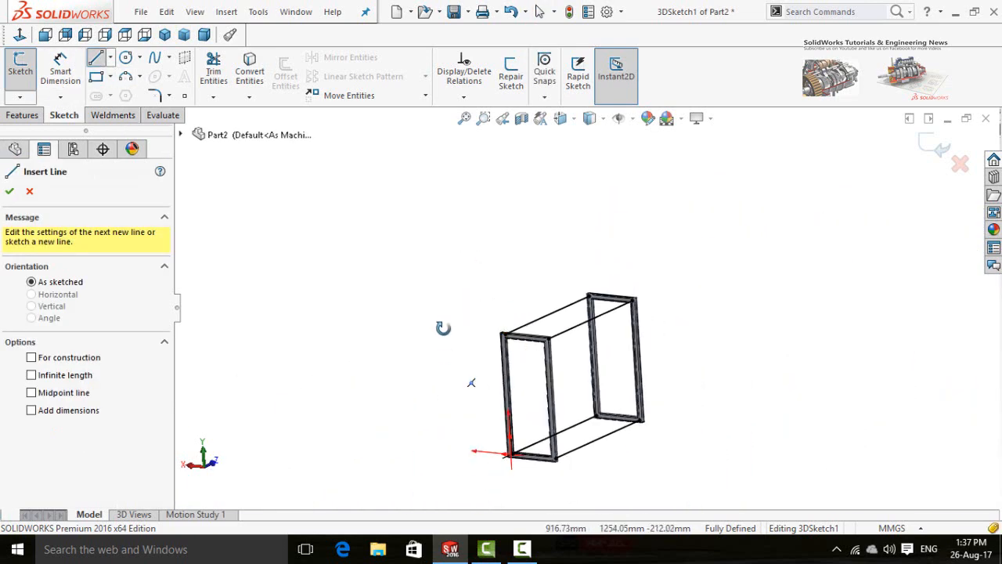
{"action": "middle_click_drag", "start_coordinate": [443, 327], "coordinate": [344, 344]}
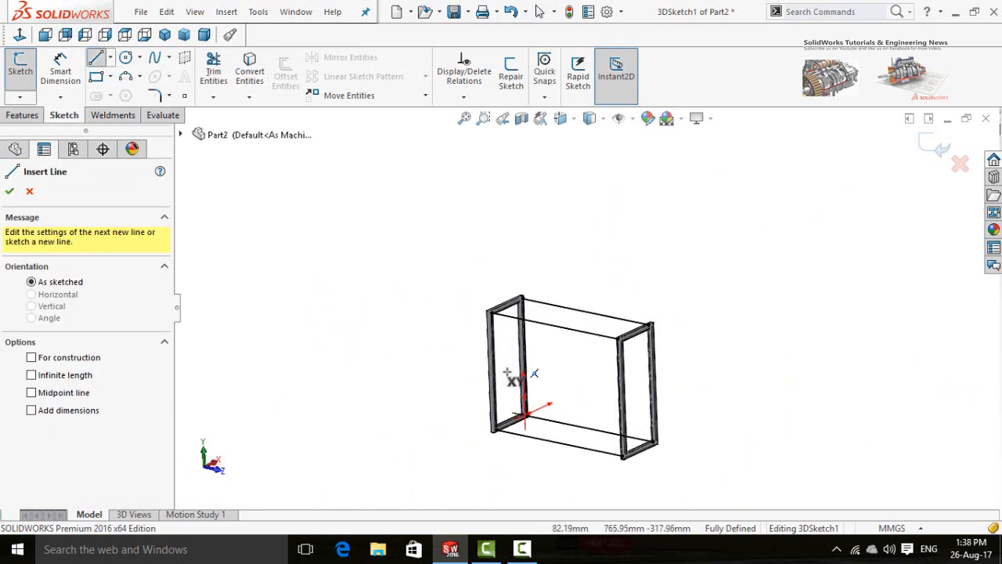
{"action": "scroll", "coordinate": [509, 376], "scroll_direction": "down", "scroll_amount": 4}
{"action": "scroll", "coordinate": [504, 432], "scroll_direction": "down", "scroll_amount": 5}
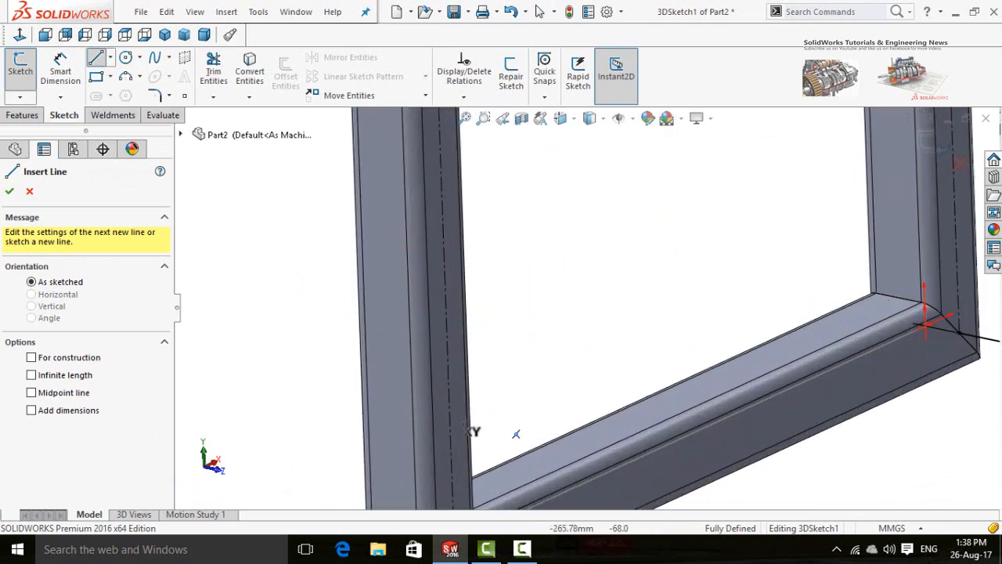
{"action": "left_click", "coordinate": [457, 421]}
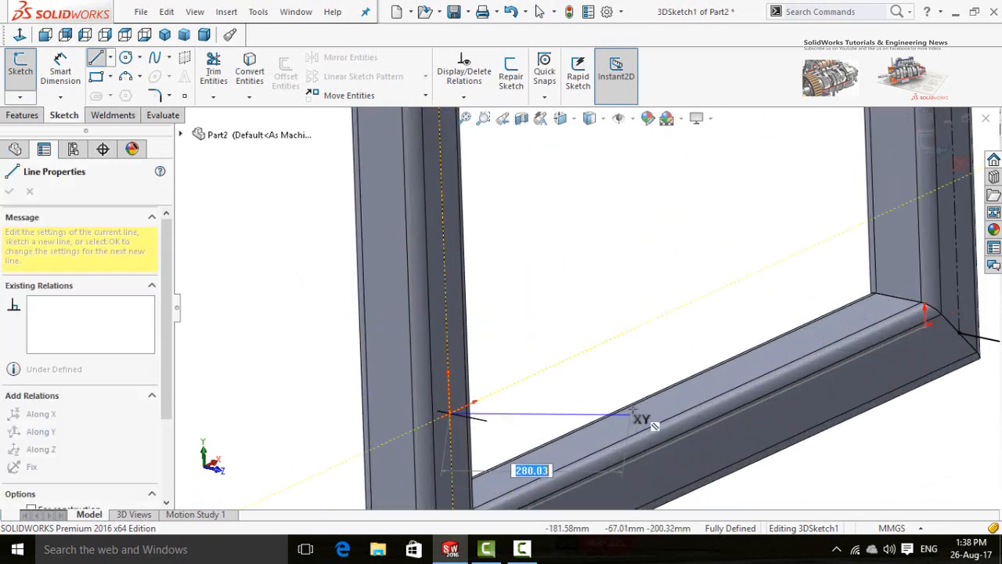
{"action": "scroll", "coordinate": [555, 356], "scroll_direction": "up", "scroll_amount": 5}
{"action": "scroll", "coordinate": [832, 392], "scroll_direction": "up", "scroll_amount": 4}
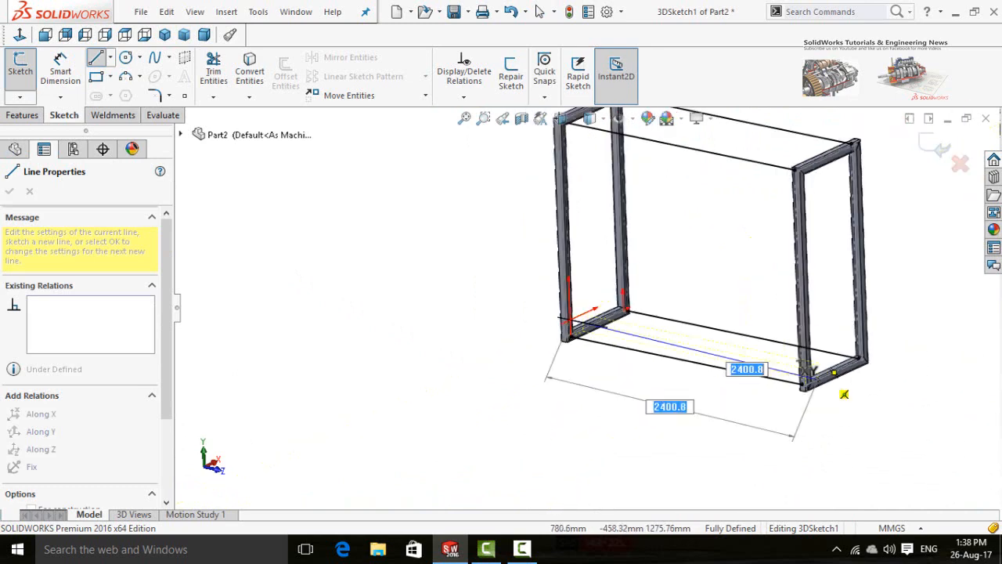
{"action": "middle_click_drag", "start_coordinate": [821, 343], "coordinate": [891, 348]}
{"action": "scroll", "coordinate": [819, 346], "scroll_direction": "down", "scroll_amount": 8}
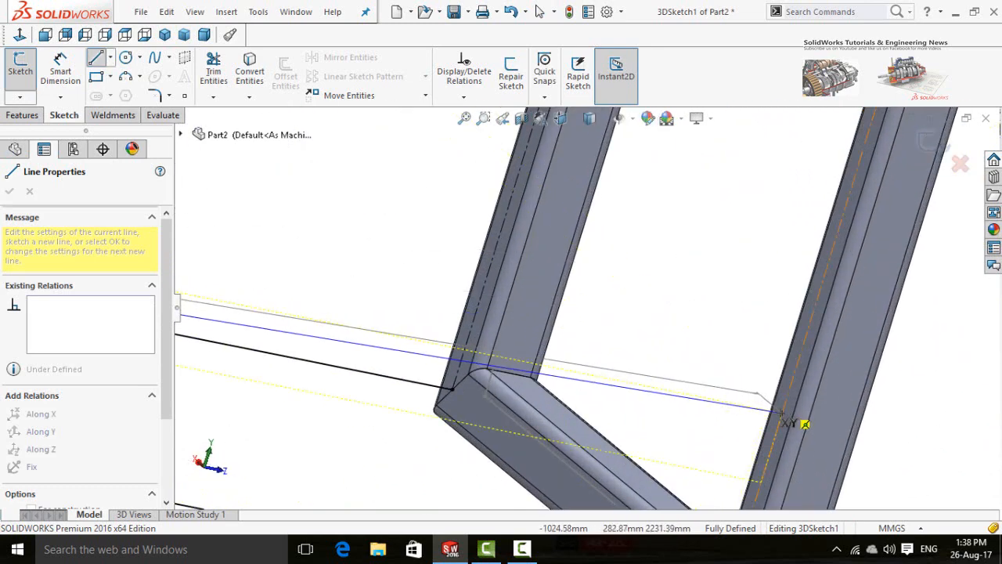
{"action": "left_click", "coordinate": [783, 414]}
{"action": "key", "text": "Escape"}
- Draw a line between the two frames' origin-side upright centerlines, just above the lower connecting line
{"action": "key", "text": "l"}
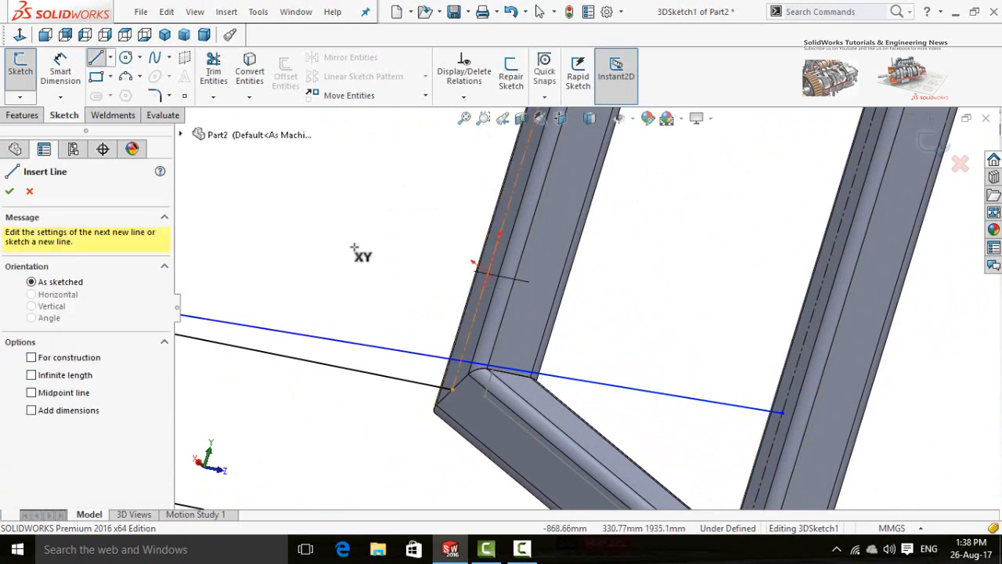
{"action": "scroll", "coordinate": [355, 247], "scroll_direction": "up", "scroll_amount": 8}
{"action": "middle_click_drag", "start_coordinate": [379, 213], "coordinate": [347, 233]}
{"action": "scroll", "coordinate": [346, 224], "scroll_direction": "down", "scroll_amount": 5}
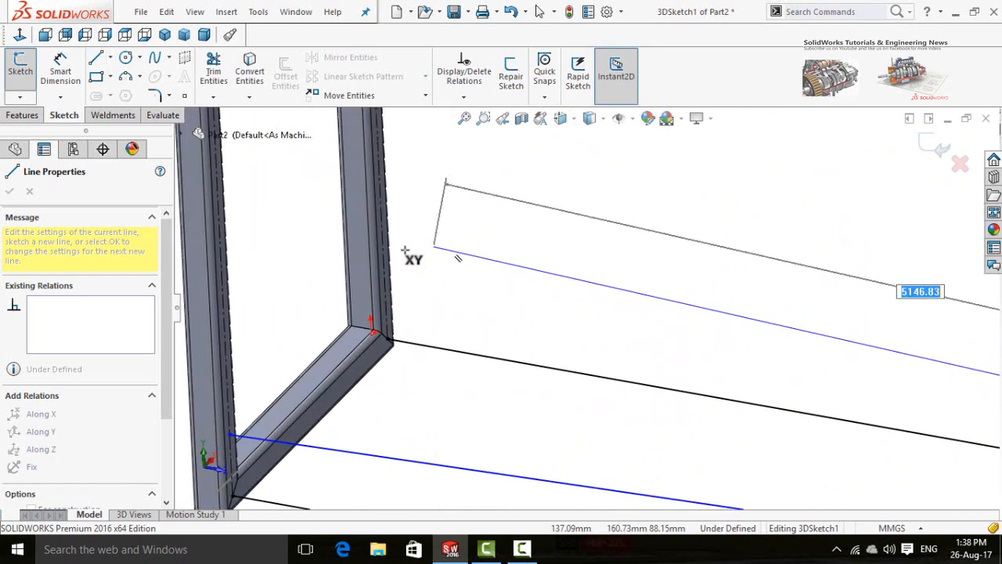
{"action": "mouse_move", "coordinate": [405, 250]}
{"action": "middle_mouse_down"}
{"action": "mouse_move", "coordinate": [402, 287]}
{"action": "mouse_move", "coordinate": [388, 289]}
{"action": "middle_mouse_up"}
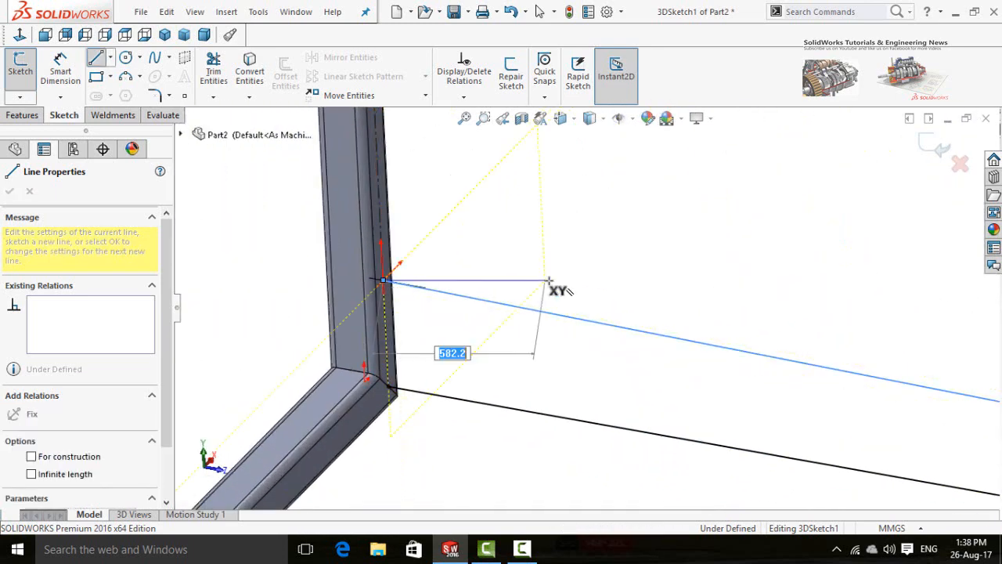
{"action": "key", "text": "Escape"}
{"action": "key", "text": "l"}
{"action": "scroll", "coordinate": [548, 284], "scroll_direction": "up", "scroll_amount": 6}
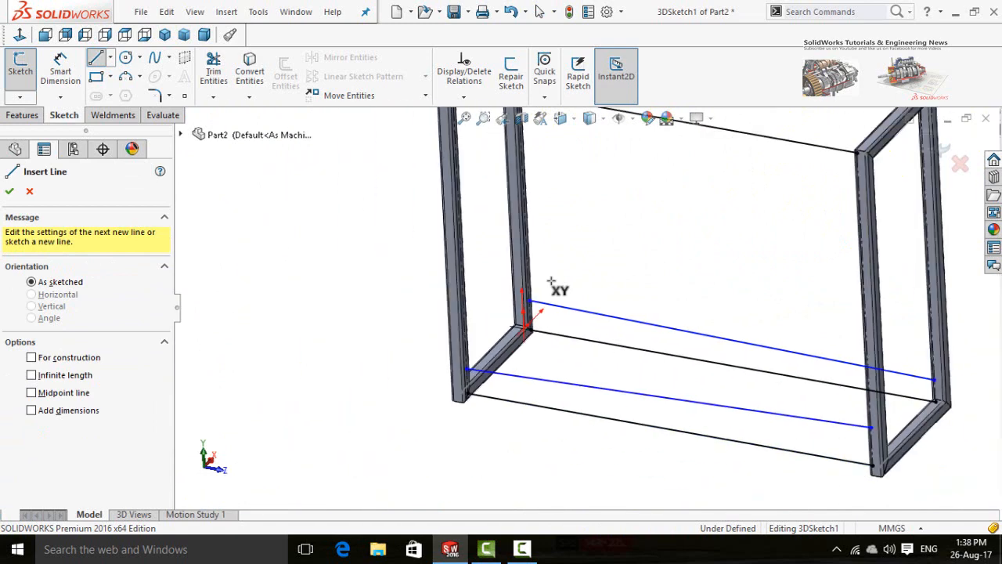
{"action": "key", "text": "Escape"}
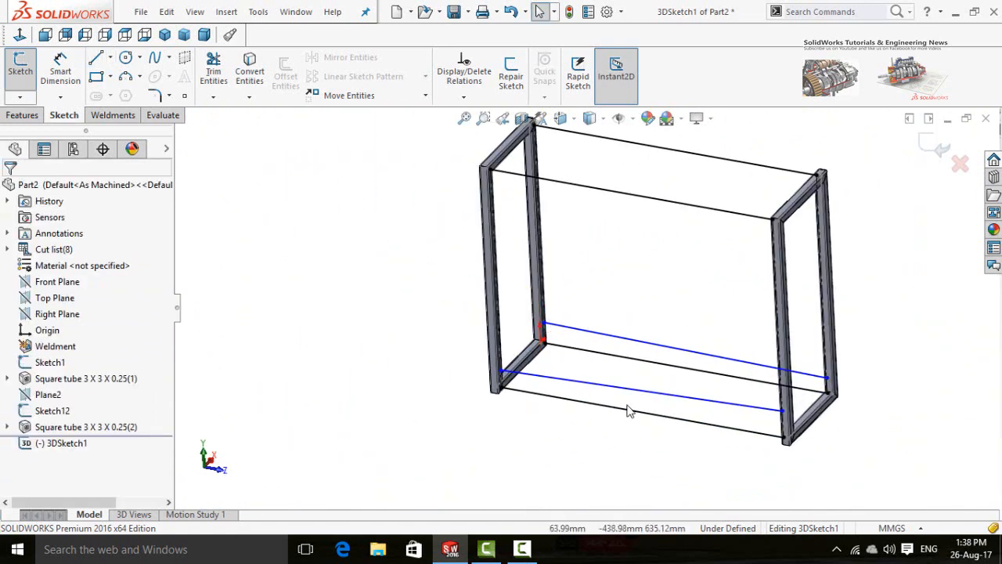
- Make the new line on the side away from the origin parallel to the lower connecting line beneath it
{"action": "scroll", "coordinate": [661, 401], "scroll_direction": "up", "scroll_amount": 1}
{"action": "mouse_move", "coordinate": [660, 399]}
{"action": "middle_mouse_down"}
{"action": "mouse_move", "coordinate": [625, 380]}
{"action": "mouse_move", "coordinate": [656, 410]}
{"action": "mouse_move", "coordinate": [610, 394]}
{"action": "middle_mouse_up"}
{"action": "left_click", "coordinate": [626, 379]}
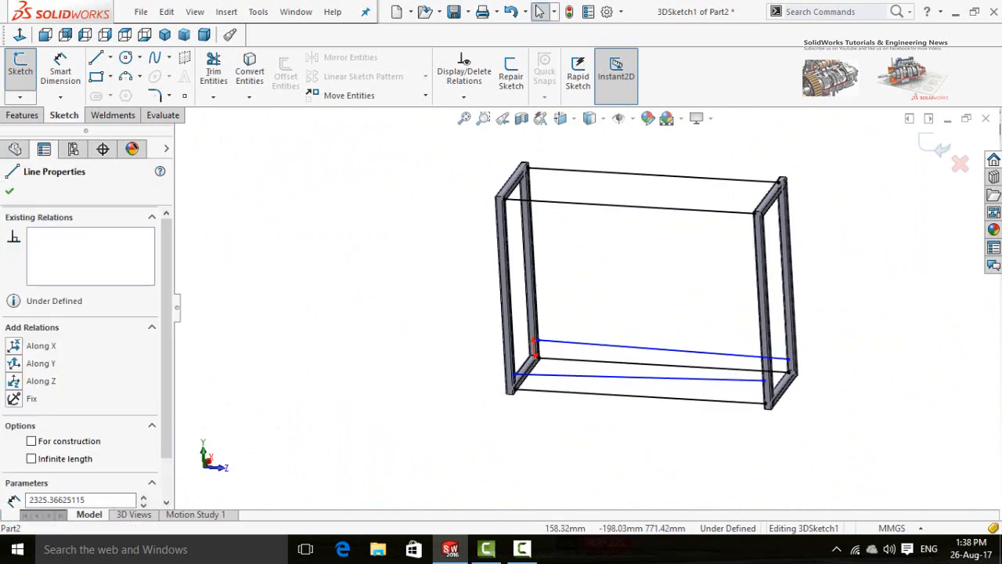
{"action": "left_click", "coordinate": [625, 399], "text": "ctrl"}
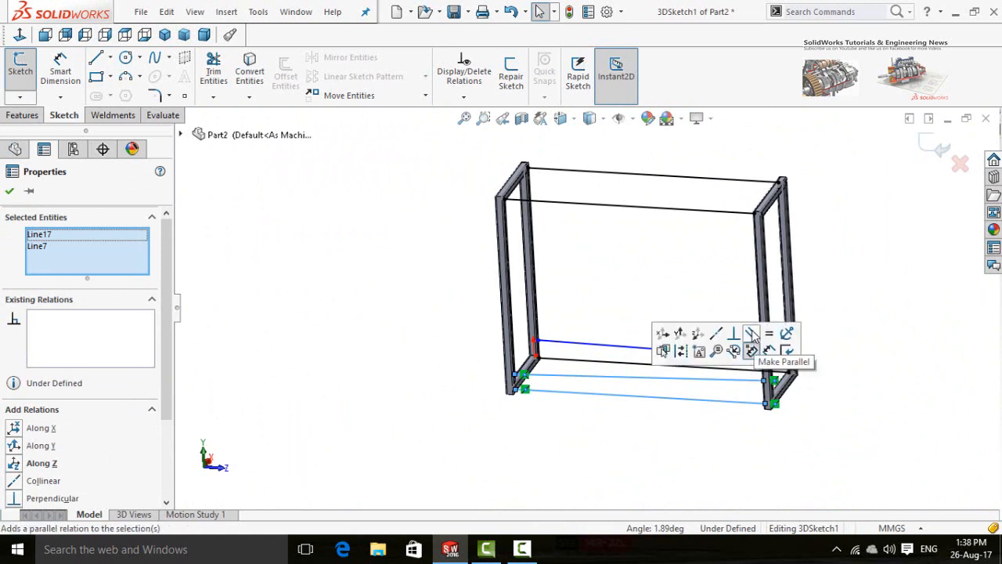
{"action": "left_click", "coordinate": [752, 333]}
{"action": "left_click", "coordinate": [614, 450]}
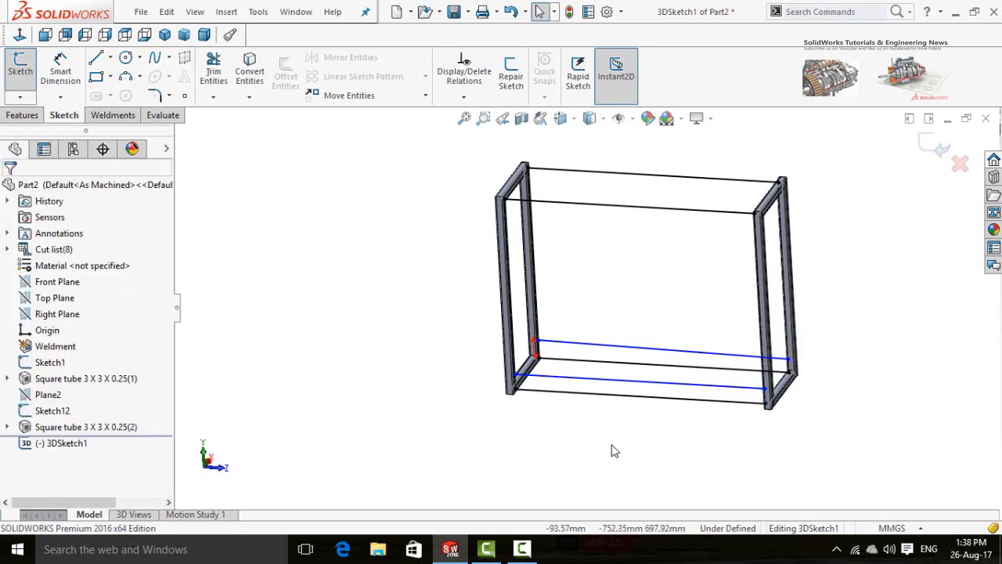
- Make the new origin-side line parallel to the lower connecting line beneath it
{"action": "left_click", "coordinate": [638, 348]}
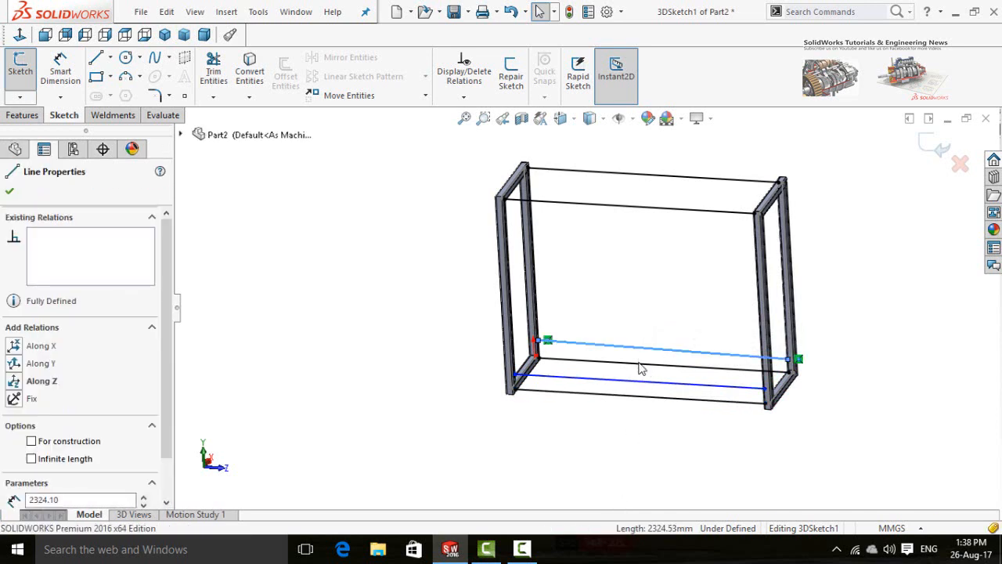
{"action": "left_click", "coordinate": [641, 366], "text": "ctrl"}
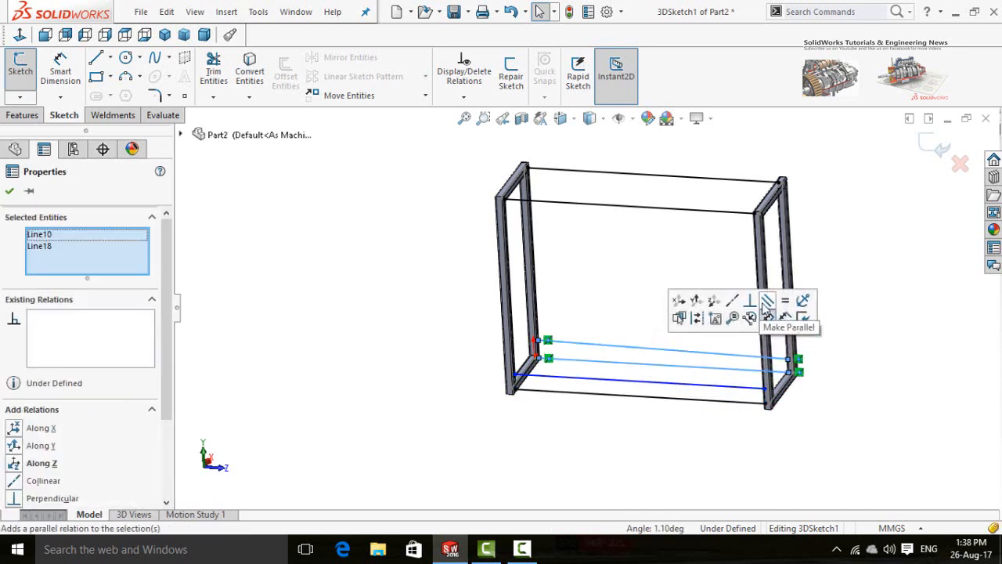
{"action": "left_click", "coordinate": [765, 302]}
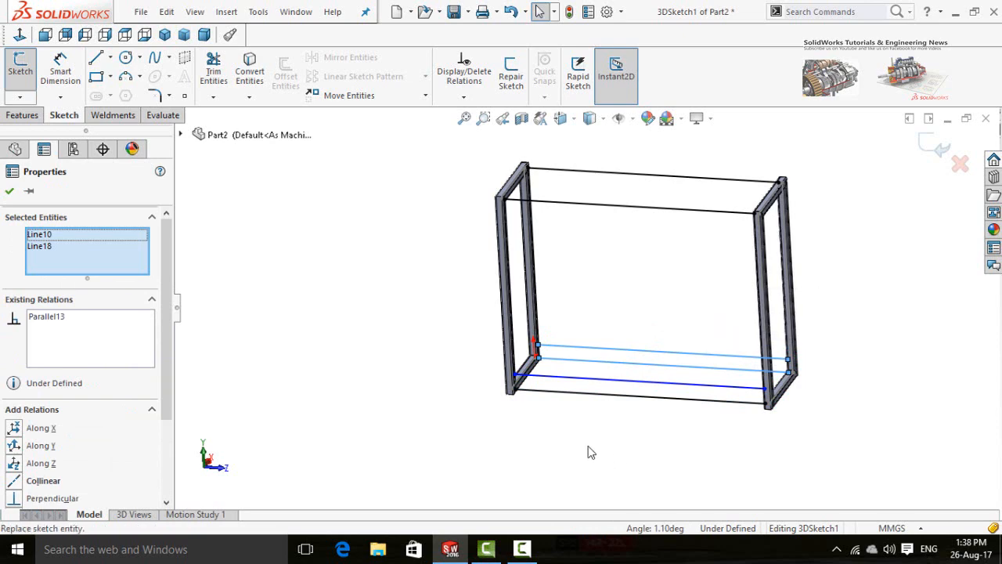
{"action": "left_click", "coordinate": [615, 442]}
- Add an Along X relation between the two new lines' endpoints on the first frame's uprights
{"action": "mouse_move", "coordinate": [473, 426]}
{"action": "middle_mouse_down"}
{"action": "mouse_move", "coordinate": [477, 385]}
{"action": "mouse_move", "coordinate": [474, 409]}
{"action": "middle_mouse_up"}
{"action": "scroll", "coordinate": [546, 375], "scroll_direction": "down", "scroll_amount": 5}
{"action": "scroll", "coordinate": [516, 329], "scroll_direction": "down", "scroll_amount": 3}
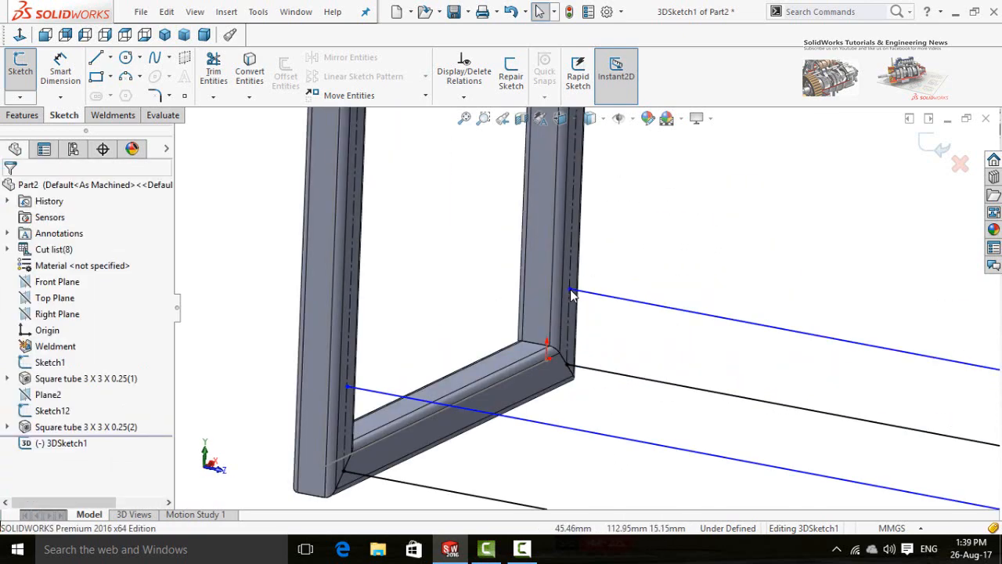
{"action": "left_click", "coordinate": [570, 289]}
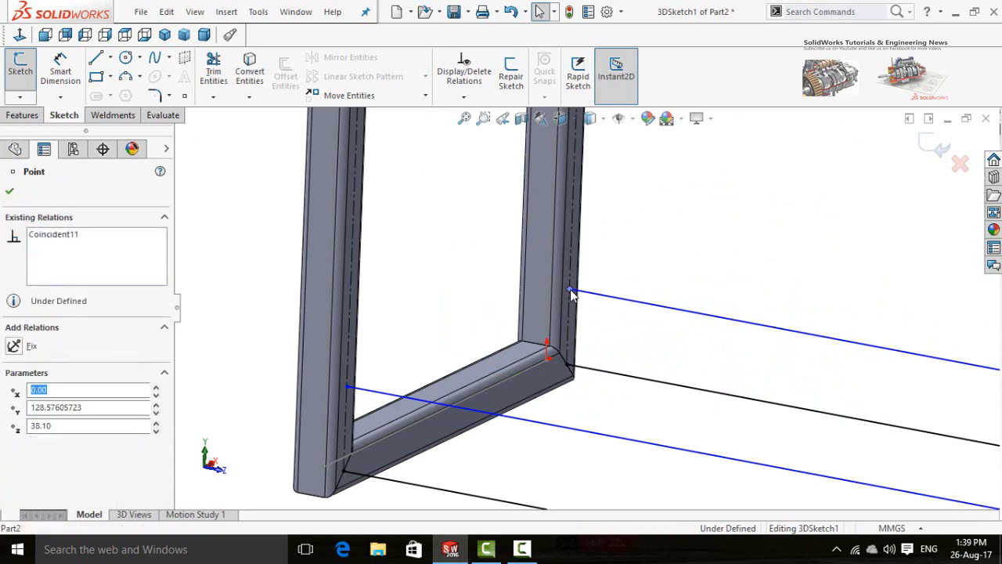
{"action": "left_click", "coordinate": [346, 387], "text": "ctrl"}
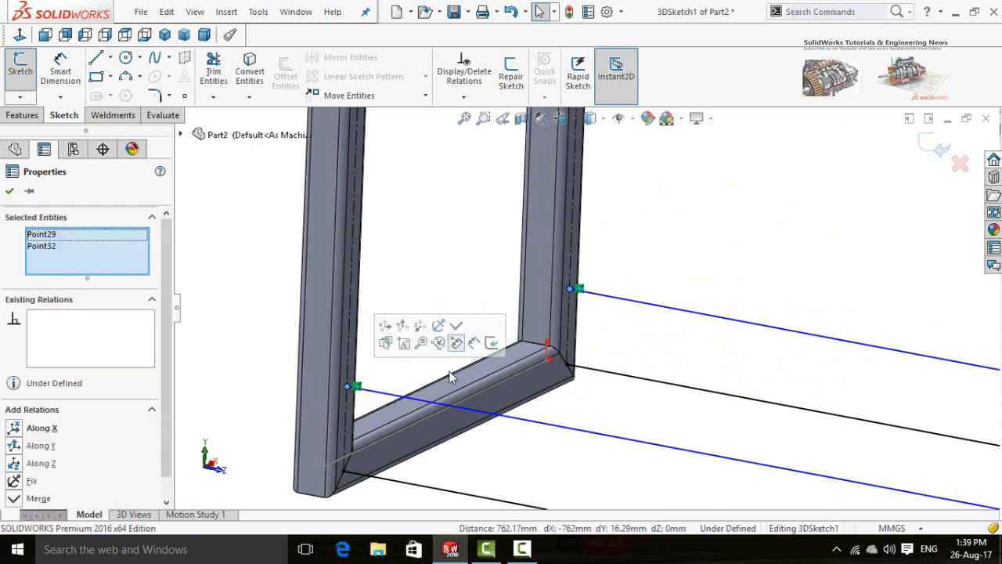
{"action": "scroll", "coordinate": [450, 373], "scroll_direction": "up", "scroll_amount": 5}
{"action": "middle_click_drag", "start_coordinate": [505, 387], "coordinate": [440, 405]}
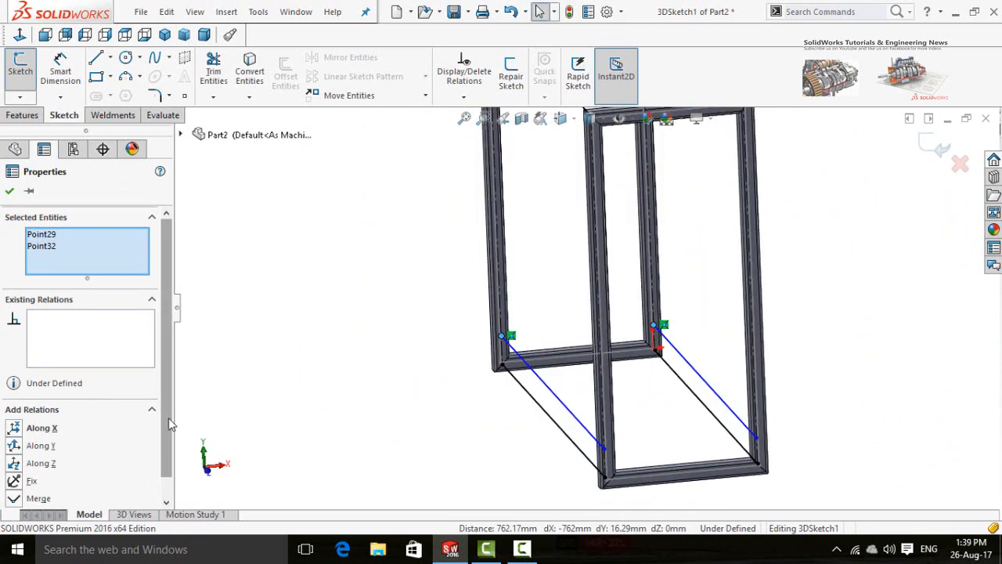
{"action": "scroll", "coordinate": [171, 439], "scroll_direction": "down", "scroll_amount": 1}
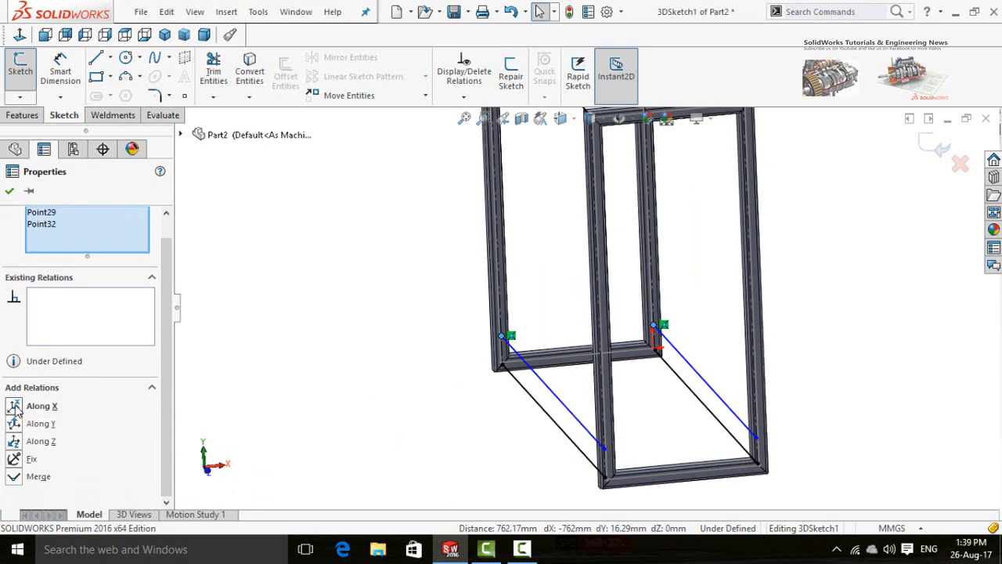
{"action": "left_click", "coordinate": [396, 439]}
- Add an Along X relation between the two new lines' endpoints on the second frame's uprights
{"action": "scroll", "coordinate": [744, 460], "scroll_direction": "down", "scroll_amount": 5}
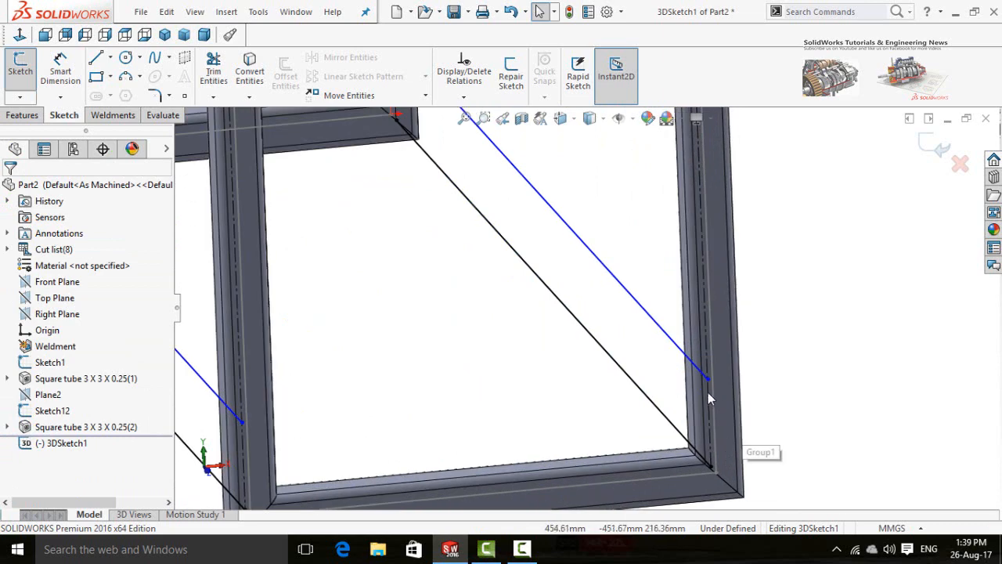
{"action": "left_click", "coordinate": [707, 382]}
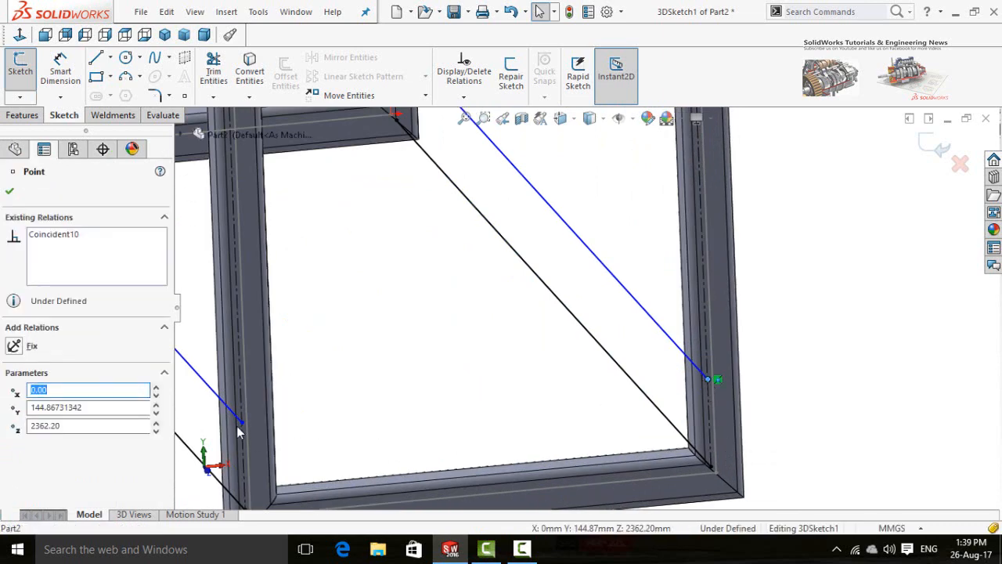
{"action": "left_click", "coordinate": [242, 429], "text": "ctrl"}
{"action": "scroll", "coordinate": [398, 429], "scroll_direction": "up", "scroll_amount": 4}
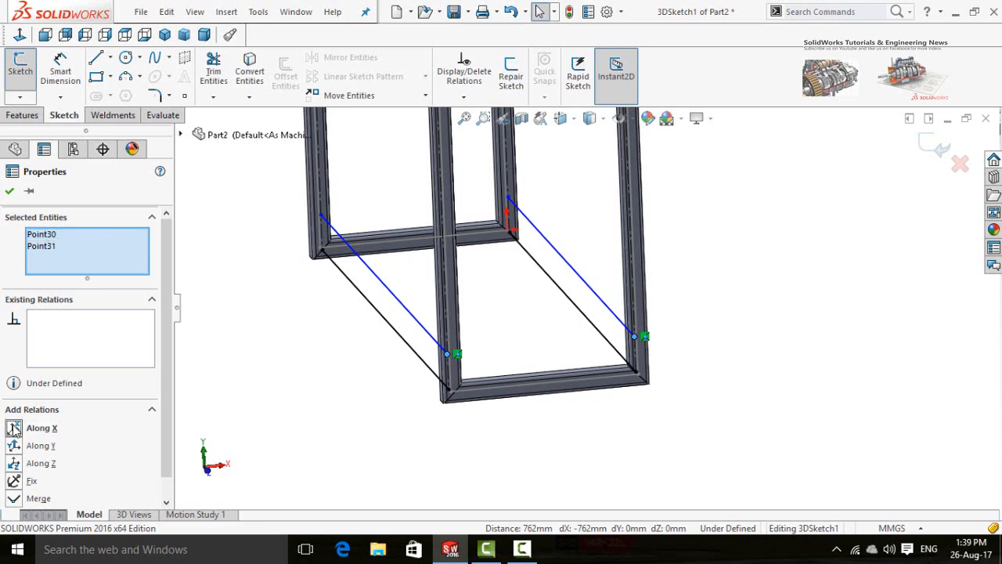
{"action": "left_click", "coordinate": [438, 430]}
- Dimension the new line 1 ft above the lower connecting line on the side away from the origin
{"action": "middle_click_drag", "start_coordinate": [438, 430], "coordinate": [470, 396]}
{"action": "middle_click_drag", "start_coordinate": [559, 380], "coordinate": [530, 412]}
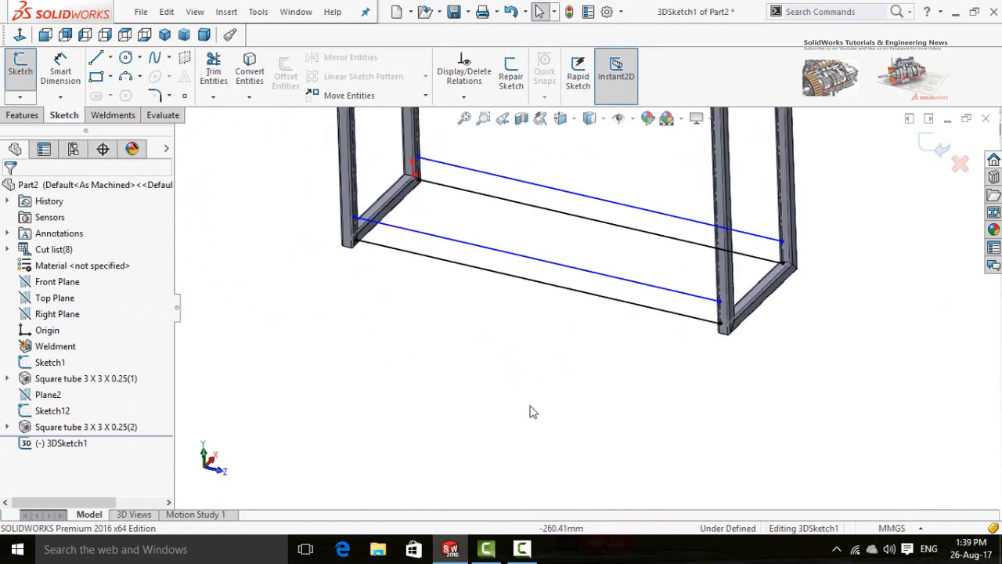
{"action": "left_click", "coordinate": [546, 282]}
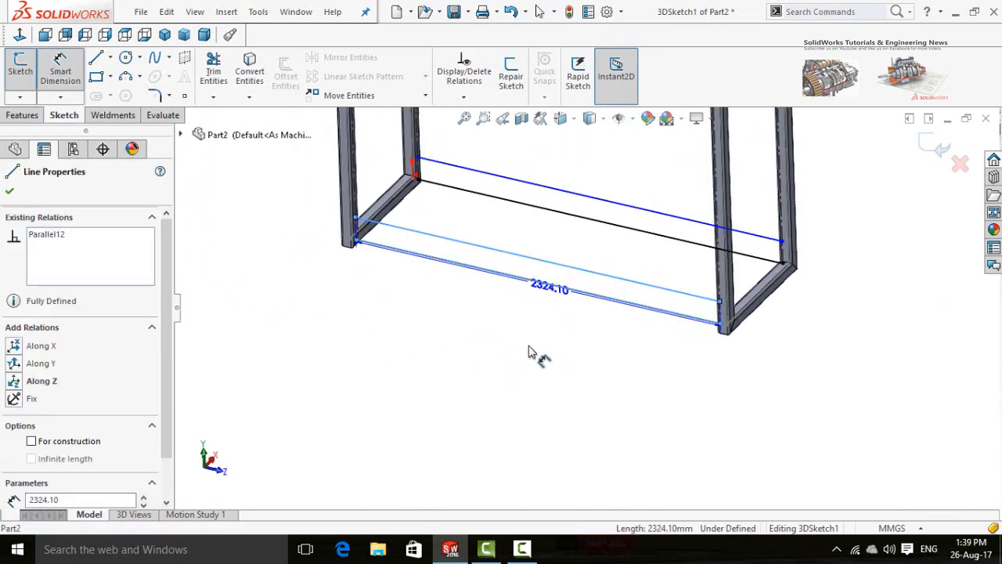
{"action": "left_click", "coordinate": [538, 261]}
{"action": "left_click", "coordinate": [546, 357]}
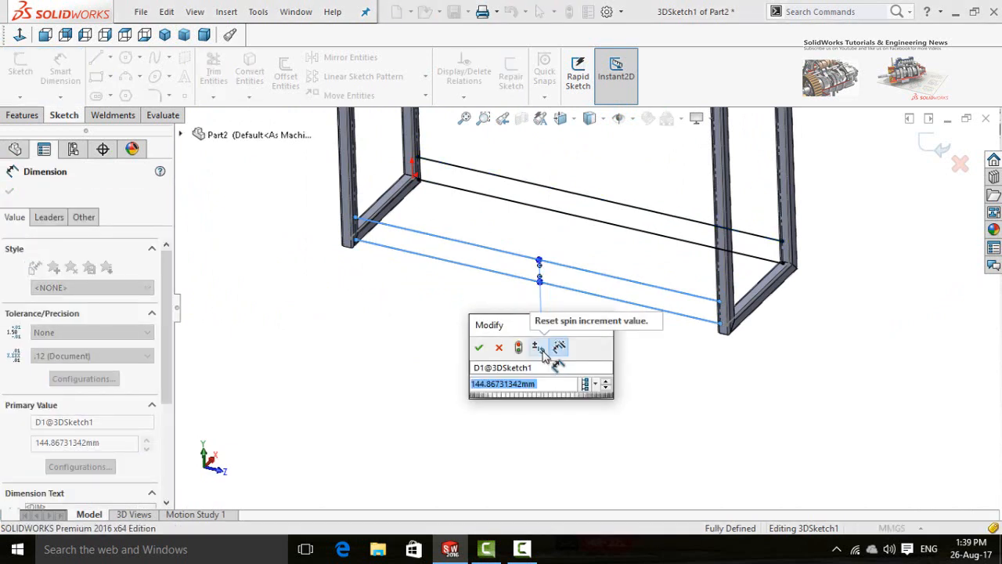
{"action": "type", "text": "1ft"}
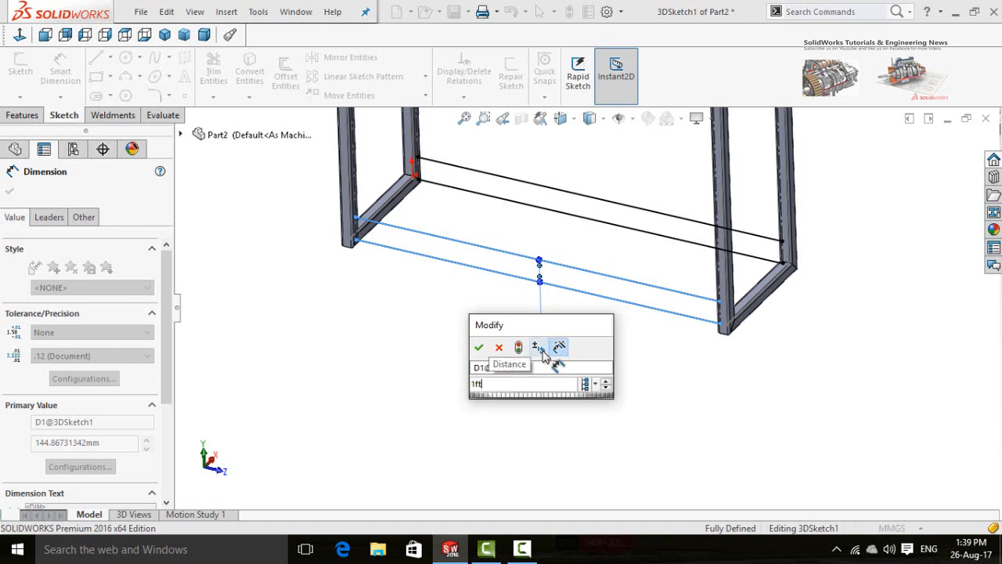
{"action": "key", "text": "Return"}
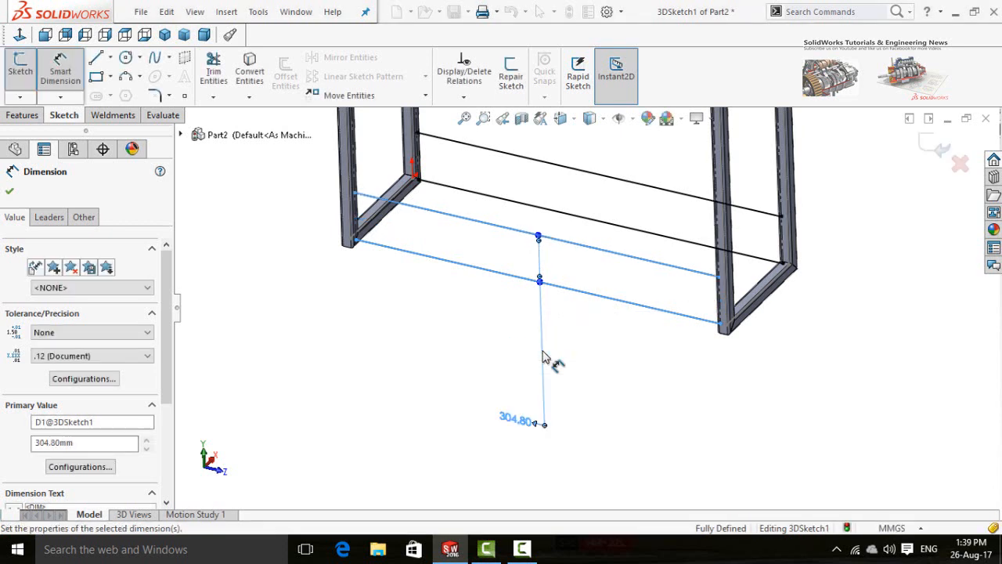
{"action": "scroll", "coordinate": [537, 304], "scroll_direction": "up", "scroll_amount": 4}
{"action": "scroll", "coordinate": [537, 304], "scroll_direction": "up", "scroll_amount": 1}
{"action": "mouse_move", "coordinate": [404, 299]}
{"action": "middle_mouse_down"}
{"action": "mouse_move", "coordinate": [396, 274]}
{"action": "mouse_move", "coordinate": [395, 285]}
{"action": "middle_mouse_up"}
{"action": "left_click", "coordinate": [9, 191]}
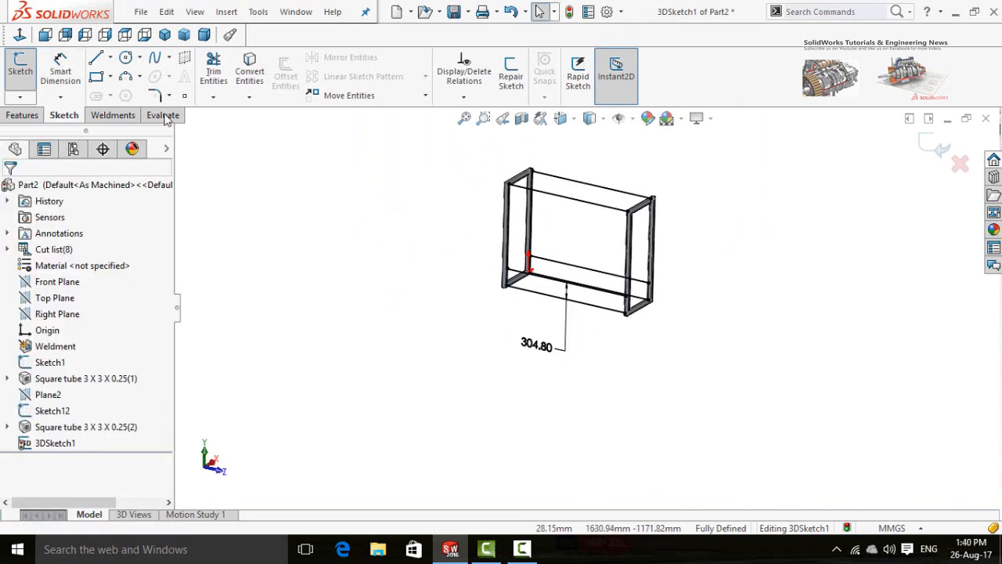
- Sketch a line between the two frames' uprights away from the origin, a little above the 1 ft line on that side
{"action": "scroll", "coordinate": [459, 306], "scroll_direction": "down", "scroll_amount": 3}
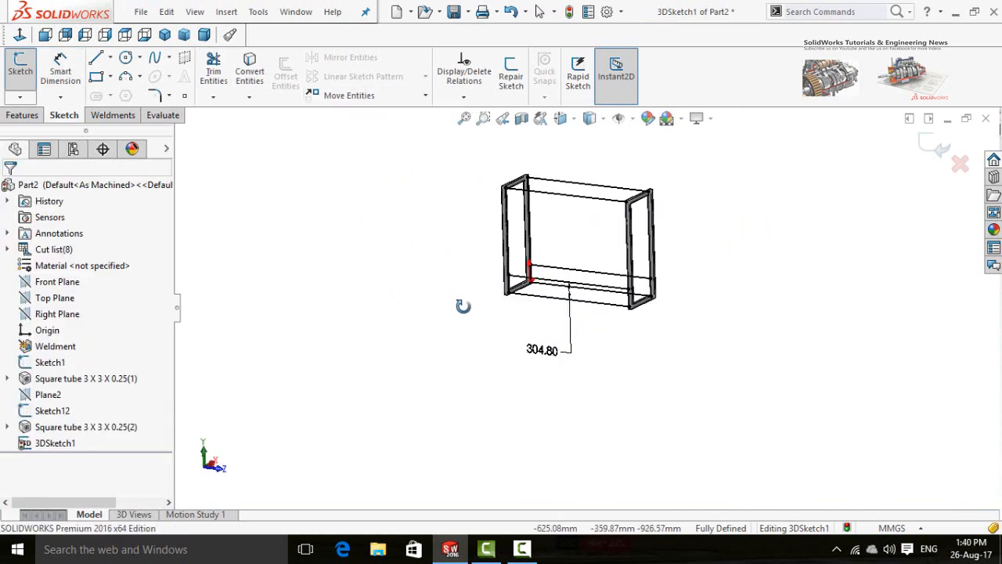
{"action": "key", "text": "l"}
{"action": "scroll", "coordinate": [582, 266], "scroll_direction": "down", "scroll_amount": 5}
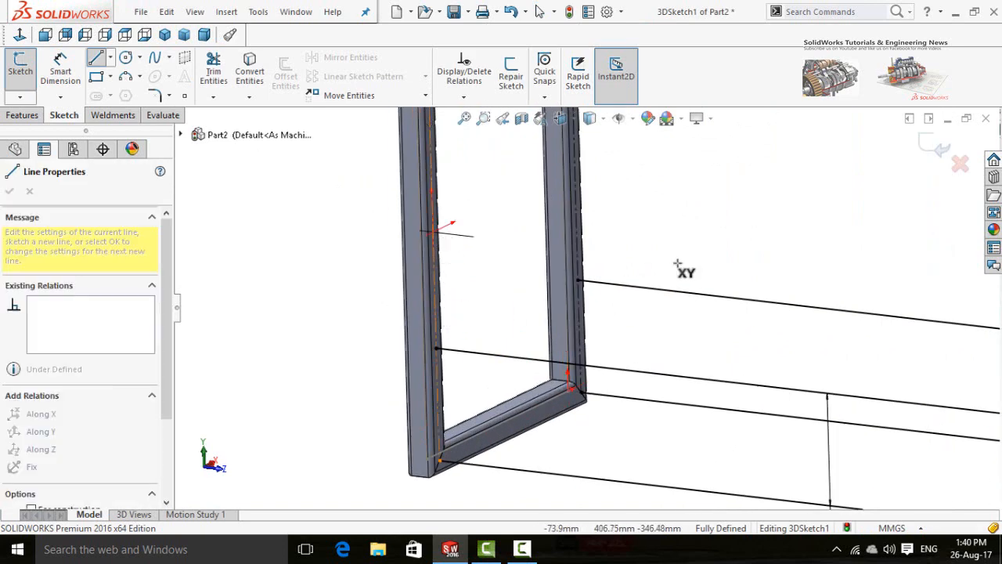
{"action": "scroll", "coordinate": [686, 260], "scroll_direction": "up", "scroll_amount": 4}
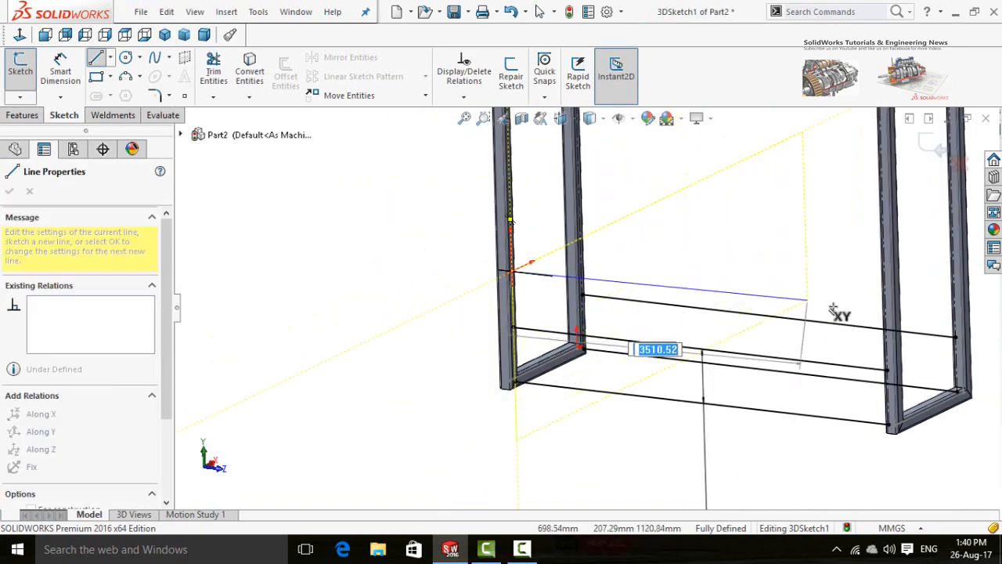
{"action": "mouse_move", "coordinate": [854, 280]}
{"action": "middle_mouse_down"}
{"action": "mouse_move", "coordinate": [882, 245]}
{"action": "mouse_move", "coordinate": [900, 271]}
{"action": "mouse_move", "coordinate": [867, 267]}
{"action": "middle_mouse_up"}
{"action": "scroll", "coordinate": [799, 349], "scroll_direction": "down", "scroll_amount": 4}
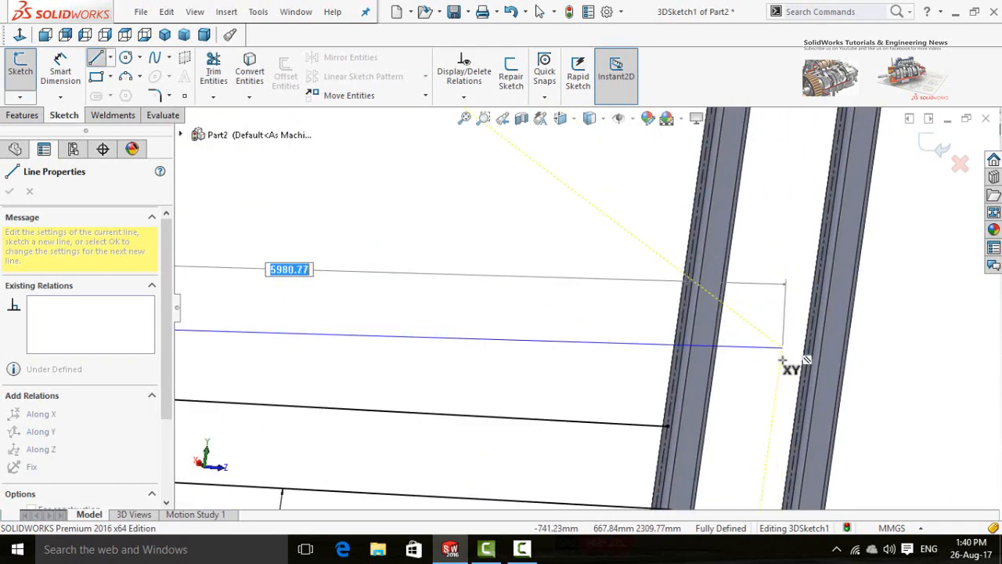
{"action": "mouse_move", "coordinate": [783, 358]}
{"action": "middle_mouse_down"}
{"action": "mouse_move", "coordinate": [801, 392]}
{"action": "mouse_move", "coordinate": [829, 404]}
{"action": "middle_mouse_up"}
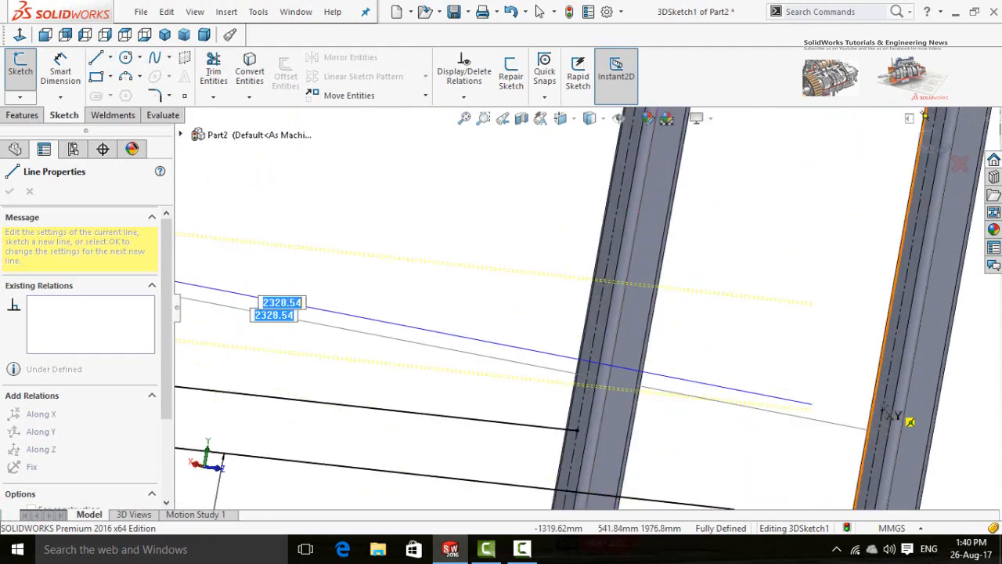
{"action": "left_click", "coordinate": [885, 404]}
{"action": "key", "text": "Escape"}
- Sketch a matching line between the two origin-side uprights, a little above the existing connecting line there
{"action": "scroll", "coordinate": [729, 389], "scroll_direction": "up", "scroll_amount": 5}
{"action": "scroll", "coordinate": [535, 304], "scroll_direction": "up", "scroll_amount": 2}
{"action": "mouse_move", "coordinate": [539, 293]}
{"action": "middle_mouse_down"}
{"action": "mouse_move", "coordinate": [543, 279]}
{"action": "mouse_move", "coordinate": [527, 277]}
{"action": "middle_mouse_up"}
{"action": "scroll", "coordinate": [576, 288], "scroll_direction": "down", "scroll_amount": 6}
{"action": "key", "text": "l"}
{"action": "left_click", "coordinate": [626, 323]}
{"action": "scroll", "coordinate": [400, 286], "scroll_direction": "up", "scroll_amount": 4}
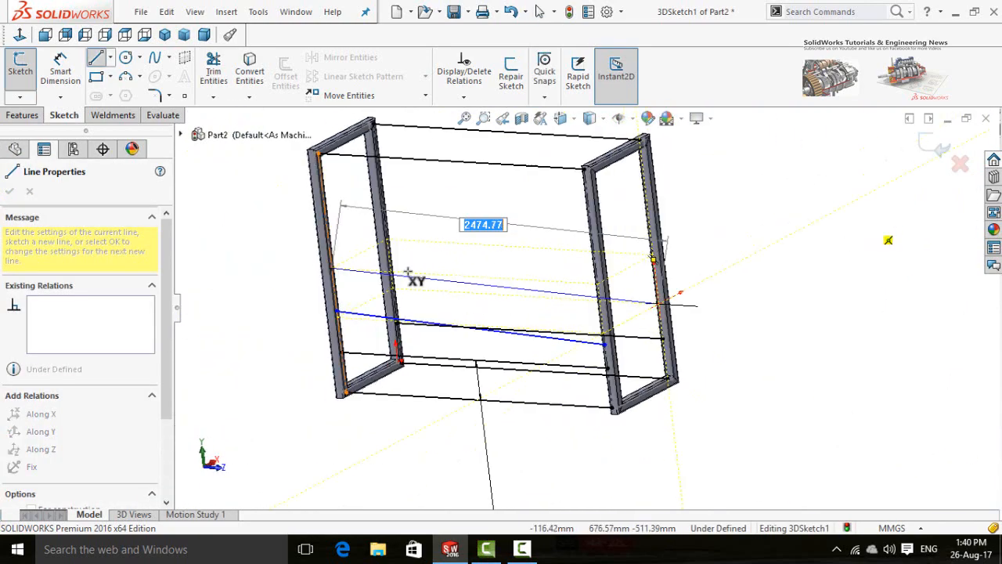
{"action": "scroll", "coordinate": [438, 302], "scroll_direction": "down", "scroll_amount": 5}
{"action": "left_click", "coordinate": [459, 313]}
{"action": "key", "text": "Escape"}
- Sketch a higher line between the two origin-side uprights, between the previous new line and the top connecting line
{"action": "scroll", "coordinate": [526, 321], "scroll_direction": "up", "scroll_amount": 5}
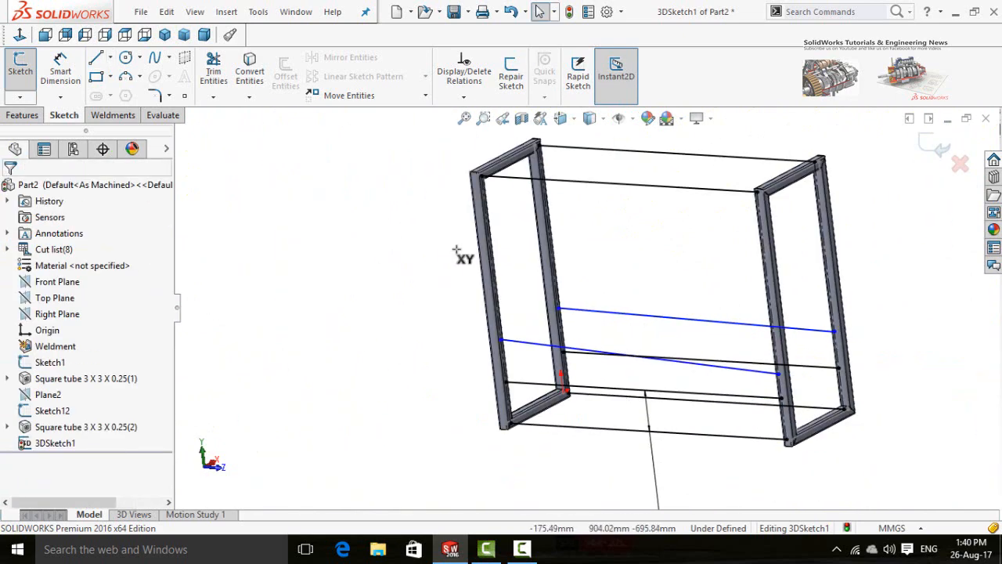
{"action": "key", "text": "l"}
{"action": "scroll", "coordinate": [562, 249], "scroll_direction": "down", "scroll_amount": 5}
{"action": "left_click", "coordinate": [559, 248]}
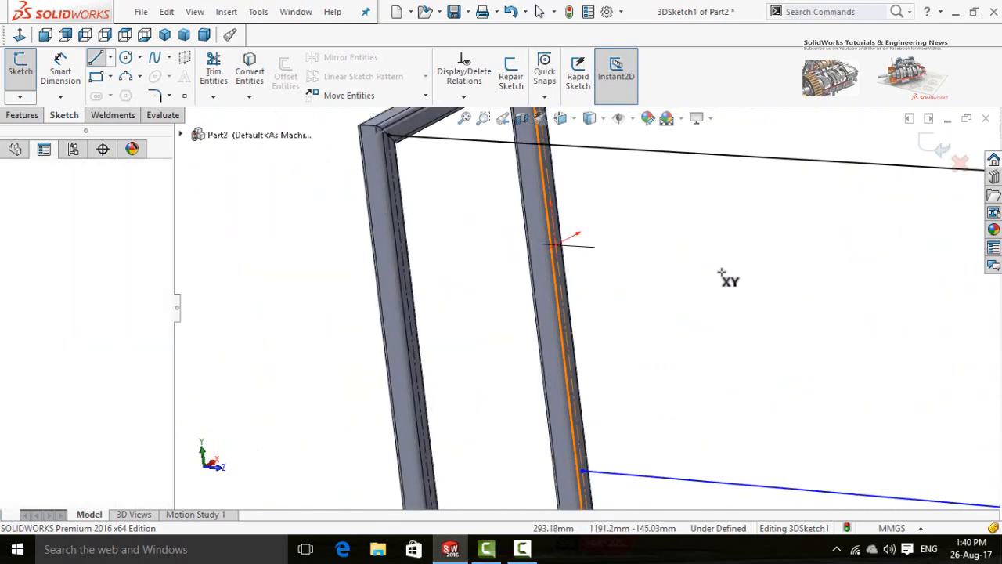
{"action": "scroll", "coordinate": [720, 279], "scroll_direction": "up", "scroll_amount": 5}
{"action": "scroll", "coordinate": [806, 324], "scroll_direction": "down", "scroll_amount": 5}
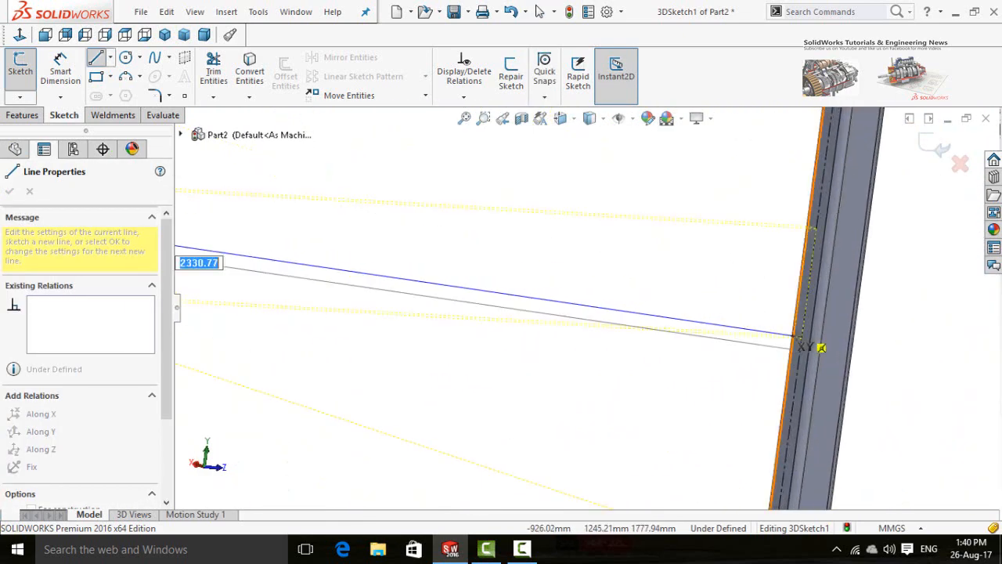
{"action": "left_click", "coordinate": [804, 339]}
{"action": "key", "text": "Escape"}
- Sketch a matching higher line between the two uprights on the side away from the origin
{"action": "scroll", "coordinate": [560, 360], "scroll_direction": "up", "scroll_amount": 5}
{"action": "key", "text": "l"}
{"action": "scroll", "coordinate": [662, 334], "scroll_direction": "down", "scroll_amount": 4}
{"action": "left_click", "coordinate": [671, 335]}
{"action": "scroll", "coordinate": [548, 290], "scroll_direction": "up", "scroll_amount": 4}
{"action": "scroll", "coordinate": [358, 303], "scroll_direction": "up", "scroll_amount": 2}
{"action": "middle_click_drag", "start_coordinate": [358, 304], "coordinate": [251, 282]}
{"action": "scroll", "coordinate": [274, 276], "scroll_direction": "down", "scroll_amount": 6}
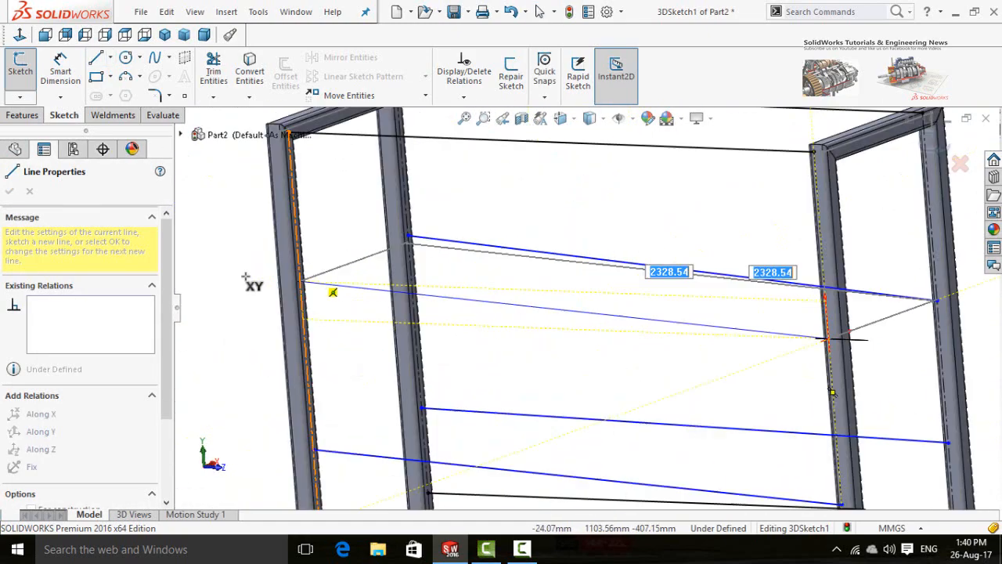
{"action": "left_click", "coordinate": [382, 281]}
{"action": "key", "text": "Escape"}
{"action": "scroll", "coordinate": [579, 314], "scroll_direction": "up", "scroll_amount": 5}
{"action": "middle_click_drag", "start_coordinate": [441, 369], "coordinate": [516, 423]}
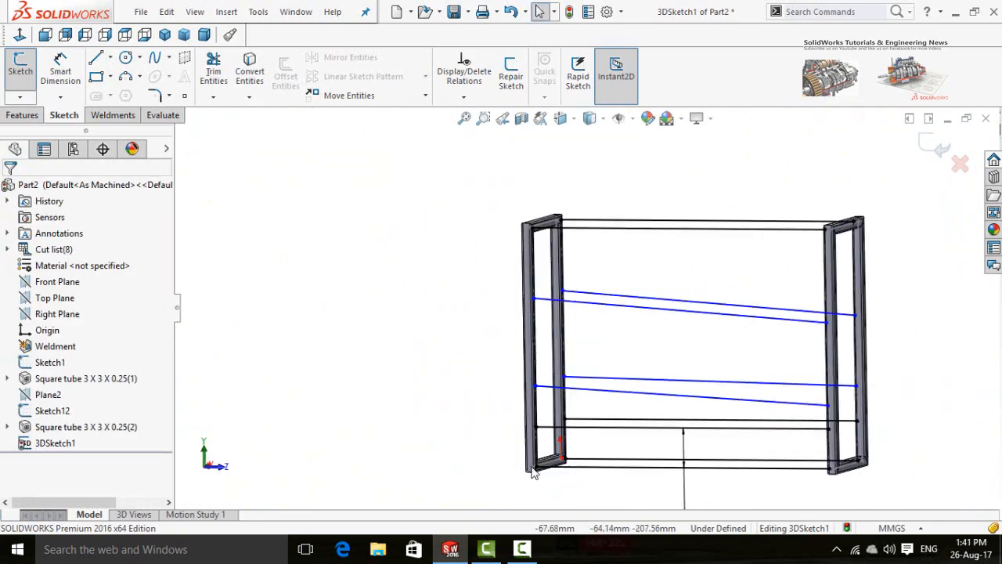
- On the side away from the origin, make the two new lines parallel to the 1 ft line beneath them
{"action": "left_click", "coordinate": [595, 432]}
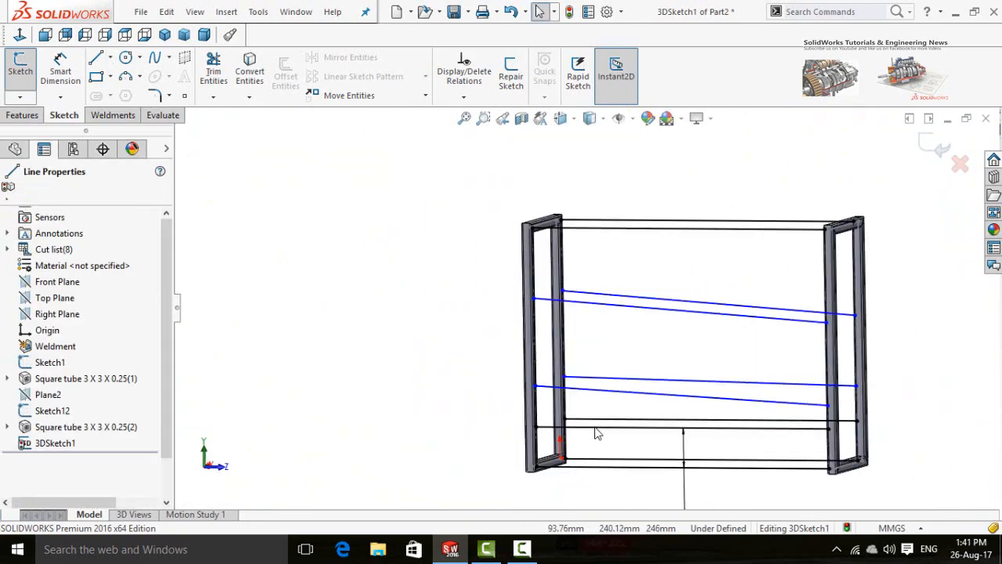
{"action": "left_click", "coordinate": [615, 393], "text": "ctrl"}
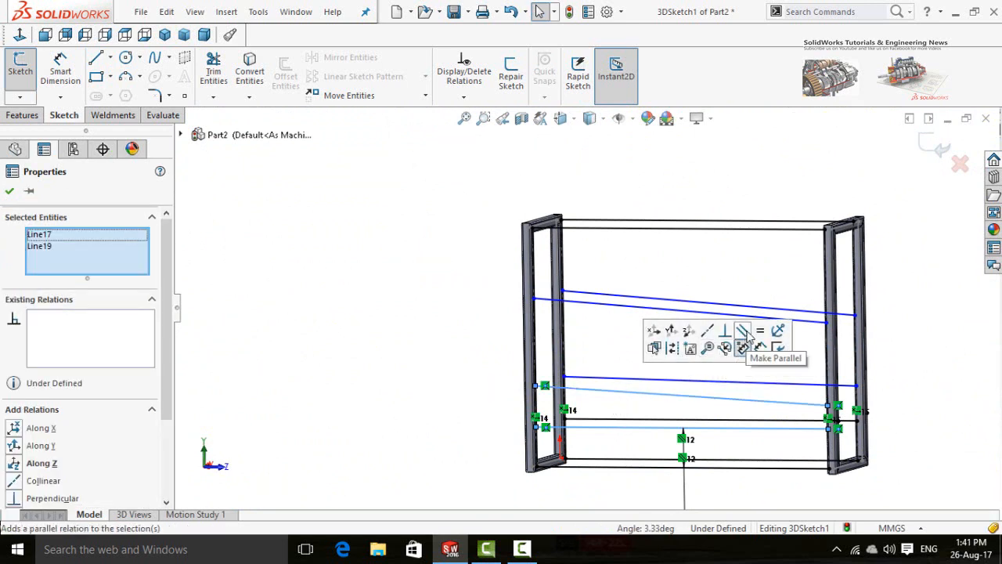
{"action": "left_click", "coordinate": [624, 336]}
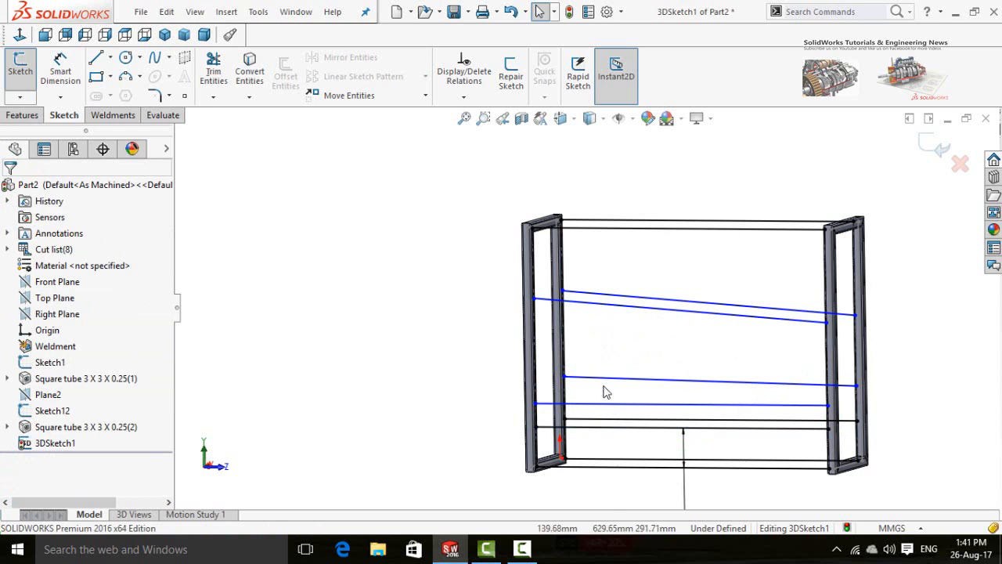
{"action": "left_click", "coordinate": [603, 307], "text": "ctrl"}
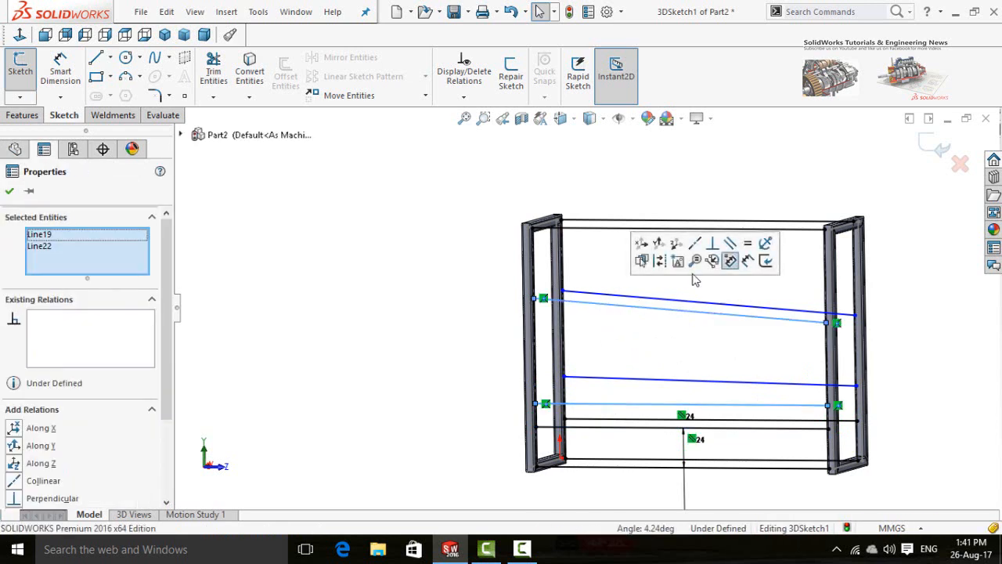
{"action": "left_click", "coordinate": [730, 245]}
{"action": "left_click", "coordinate": [630, 364]}
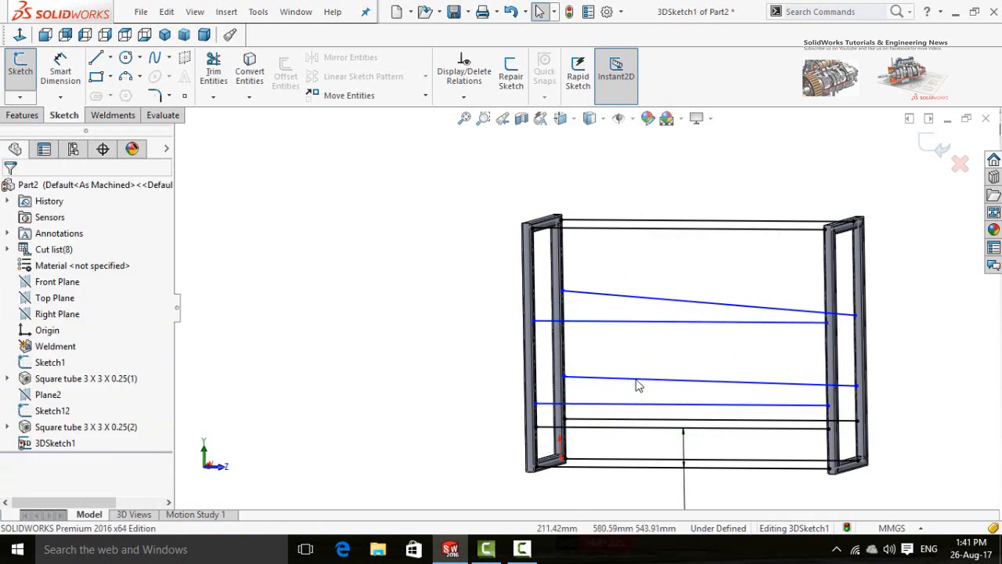
- On the origin side, make the two new lines parallel to the existing connecting line beneath them
{"action": "left_click", "coordinate": [635, 379]}
{"action": "left_click", "coordinate": [635, 426], "text": "ctrl"}
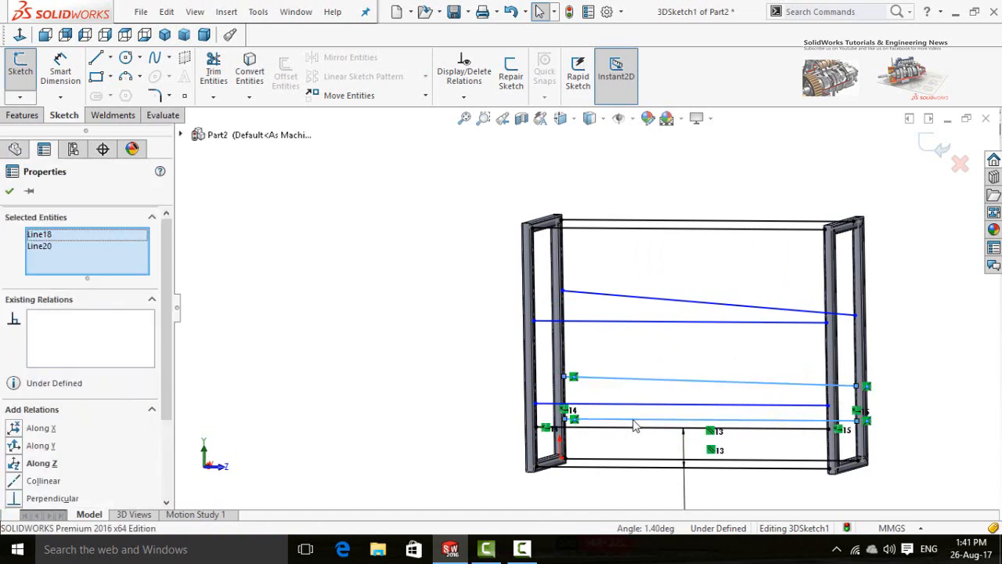
{"action": "left_click", "coordinate": [763, 358]}
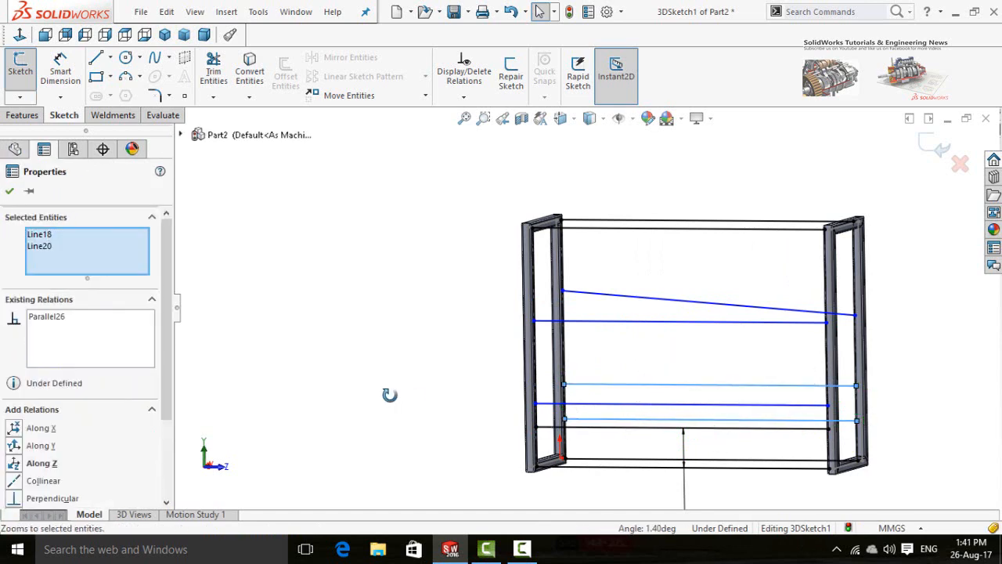
{"action": "middle_click_drag", "start_coordinate": [390, 395], "coordinate": [267, 422]}
{"action": "left_click", "coordinate": [674, 388]}
{"action": "middle_click_drag", "start_coordinate": [674, 388], "coordinate": [693, 404]}
{"action": "left_click", "coordinate": [683, 399]}
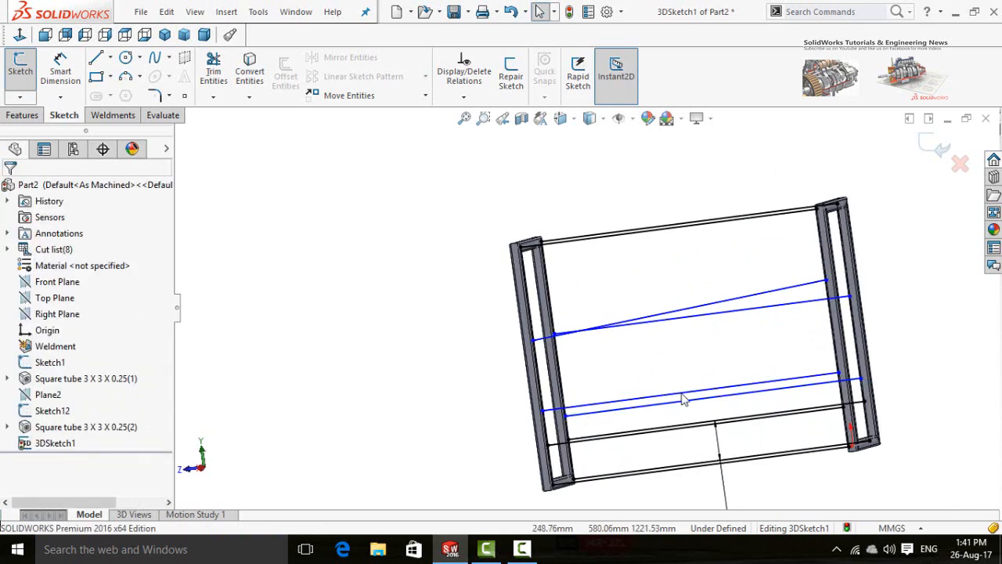
{"action": "left_click", "coordinate": [682, 394]}
{"action": "left_click", "coordinate": [757, 295], "text": "ctrl"}
{"action": "left_click", "coordinate": [874, 238]}
- Add an Along X relation between the lower new pair's endpoints on the second frame's uprights
{"action": "left_click", "coordinate": [443, 389]}
{"action": "middle_click_drag", "start_coordinate": [443, 389], "coordinate": [513, 374]}
{"action": "scroll", "coordinate": [677, 333], "scroll_direction": "down", "scroll_amount": 5}
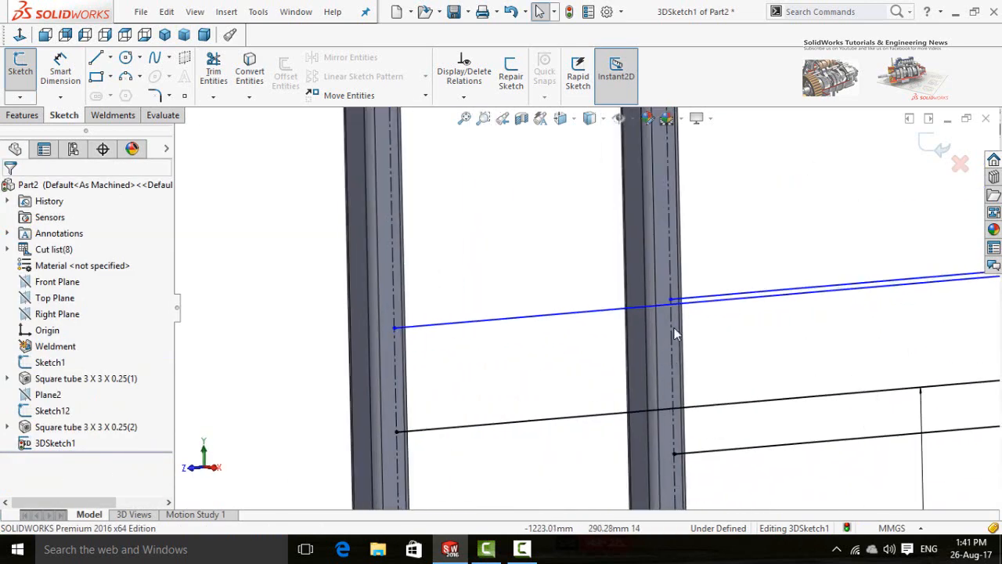
{"action": "left_click", "coordinate": [673, 304]}
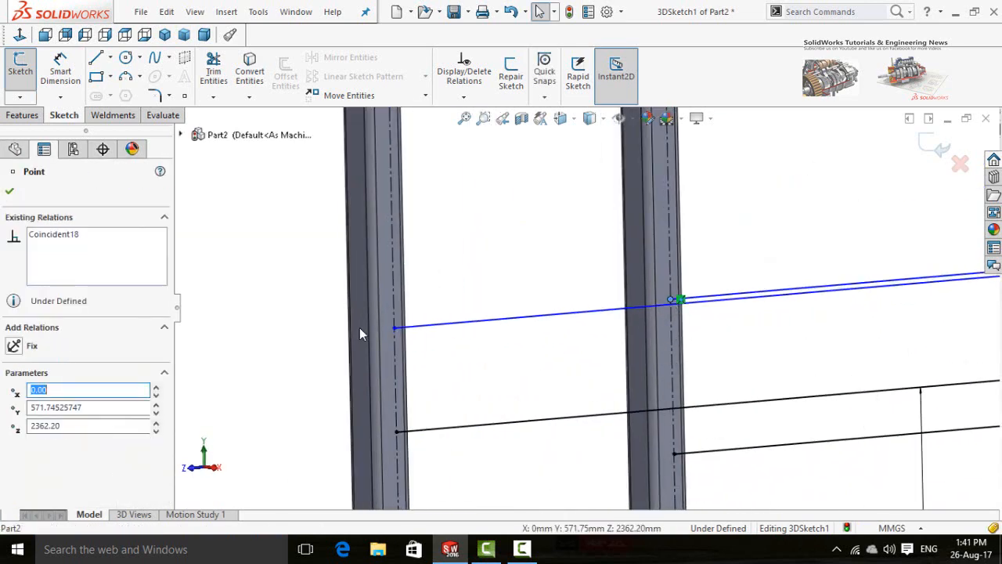
{"action": "left_click", "coordinate": [394, 328], "text": "ctrl"}
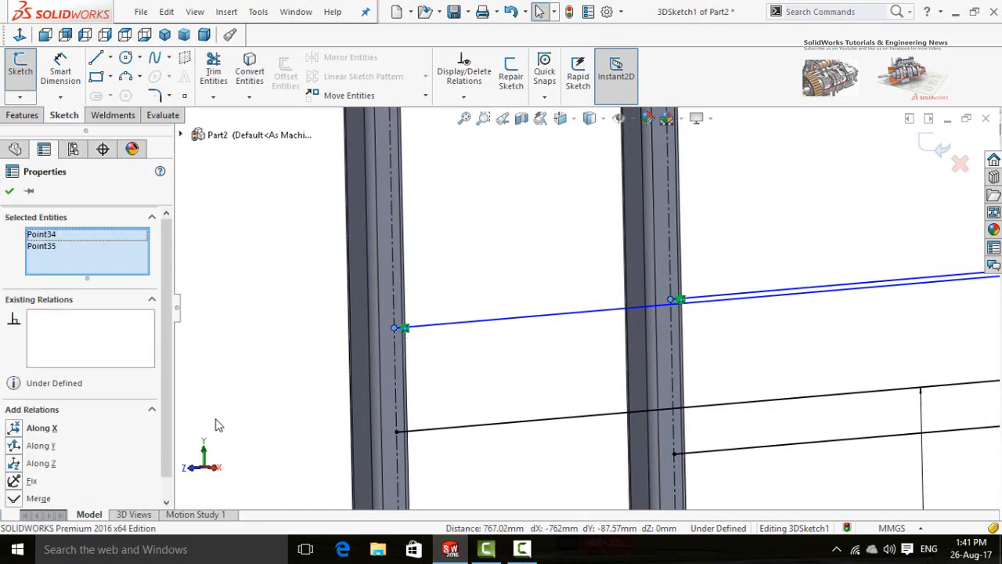
{"action": "scroll", "coordinate": [284, 441], "scroll_direction": "up", "scroll_amount": 3}
{"action": "middle_click_drag", "start_coordinate": [284, 441], "coordinate": [420, 401]}
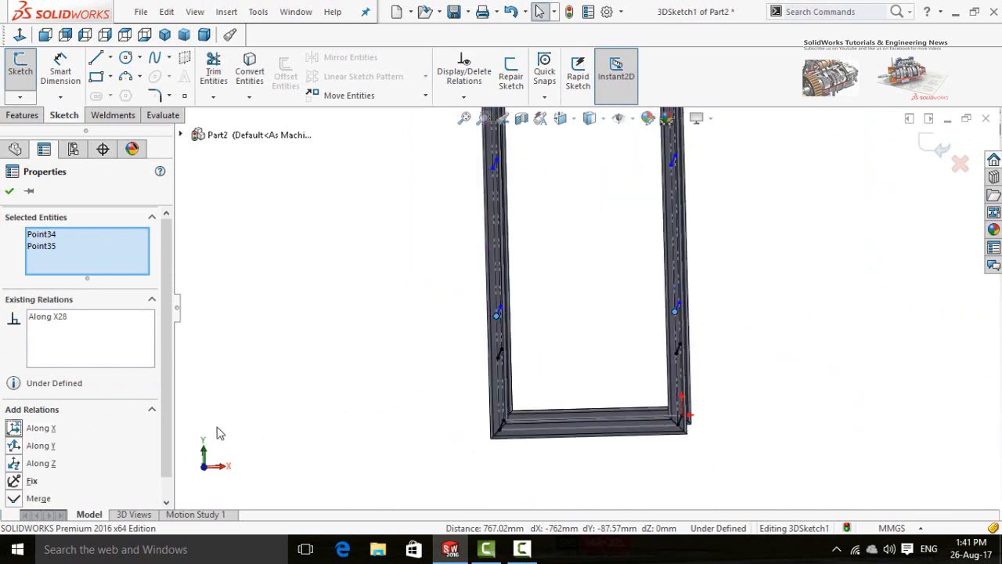
{"action": "left_click", "coordinate": [395, 384]}
- Add an Along X relation between the upper new pair's endpoints on the second frame's uprights
{"action": "scroll", "coordinate": [527, 190], "scroll_direction": "down", "scroll_amount": 4}
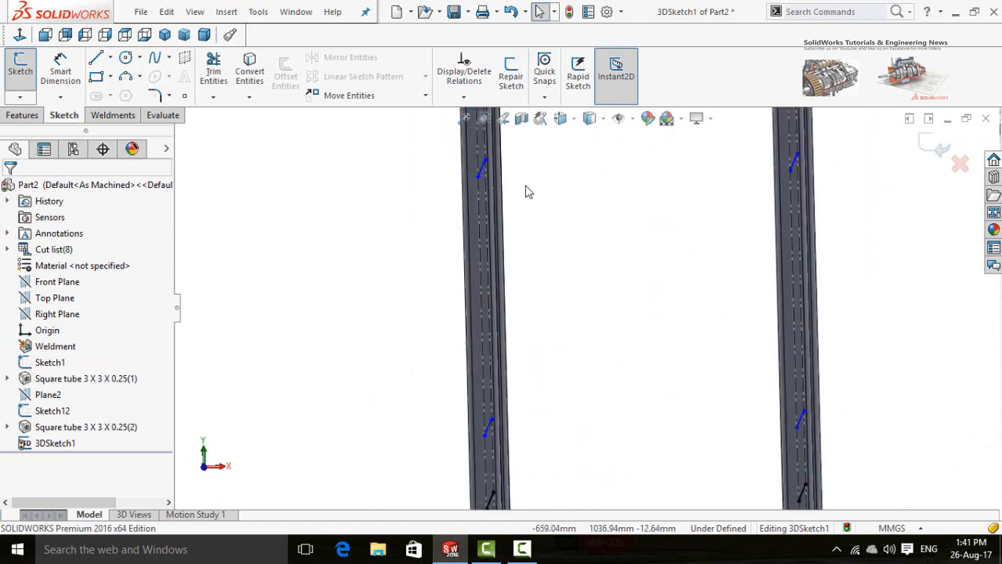
{"action": "left_click", "coordinate": [442, 200]}
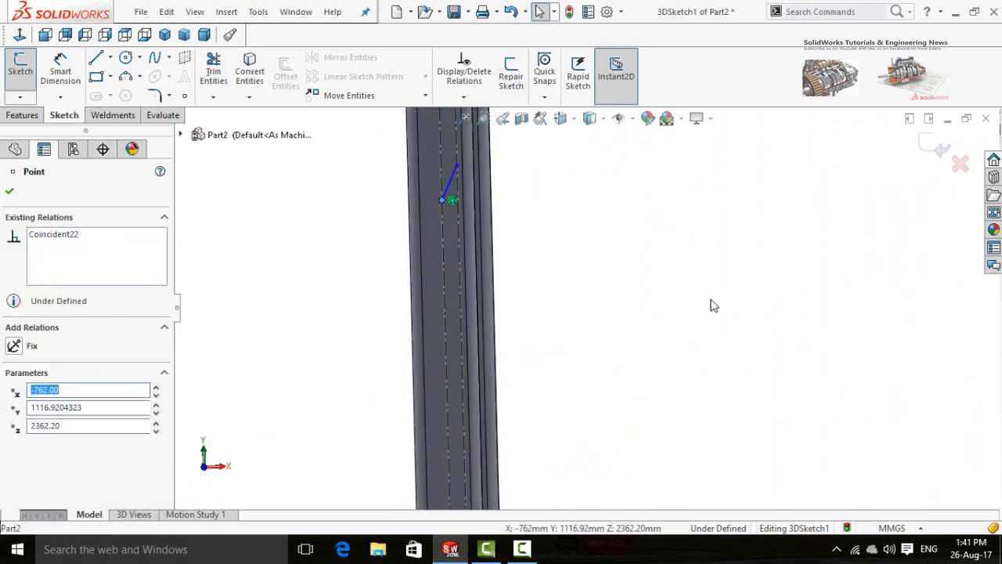
{"action": "scroll", "coordinate": [721, 293], "scroll_direction": "up", "scroll_amount": 4}
{"action": "scroll", "coordinate": [777, 238], "scroll_direction": "down", "scroll_amount": 4}
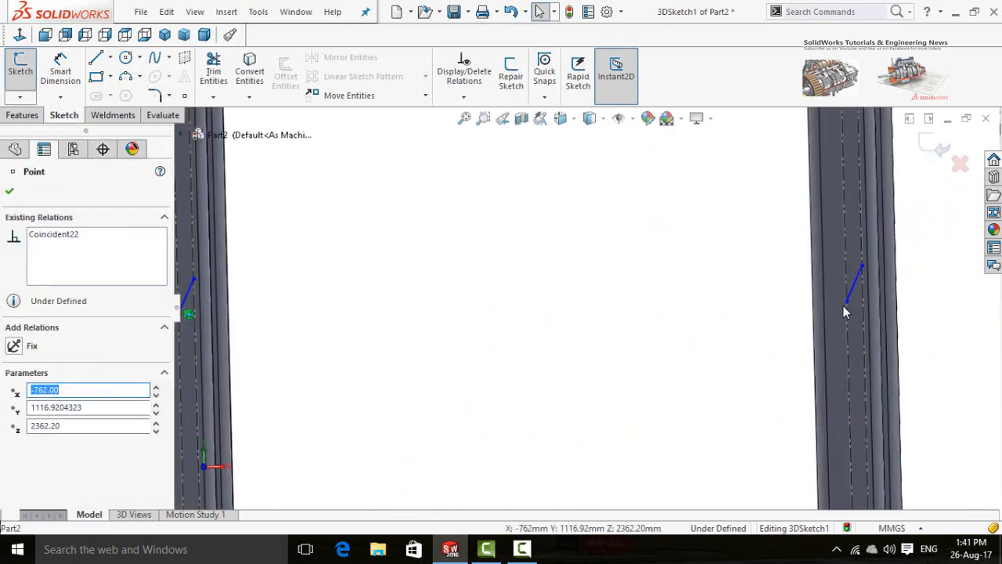
{"action": "left_click", "coordinate": [847, 303], "text": "ctrl"}
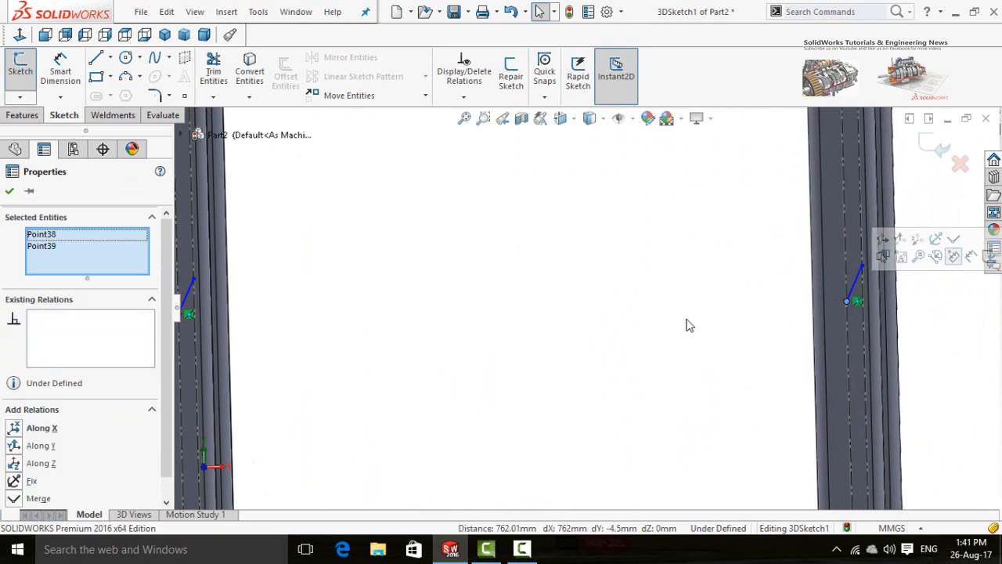
{"action": "scroll", "coordinate": [674, 326], "scroll_direction": "up", "scroll_amount": 3}
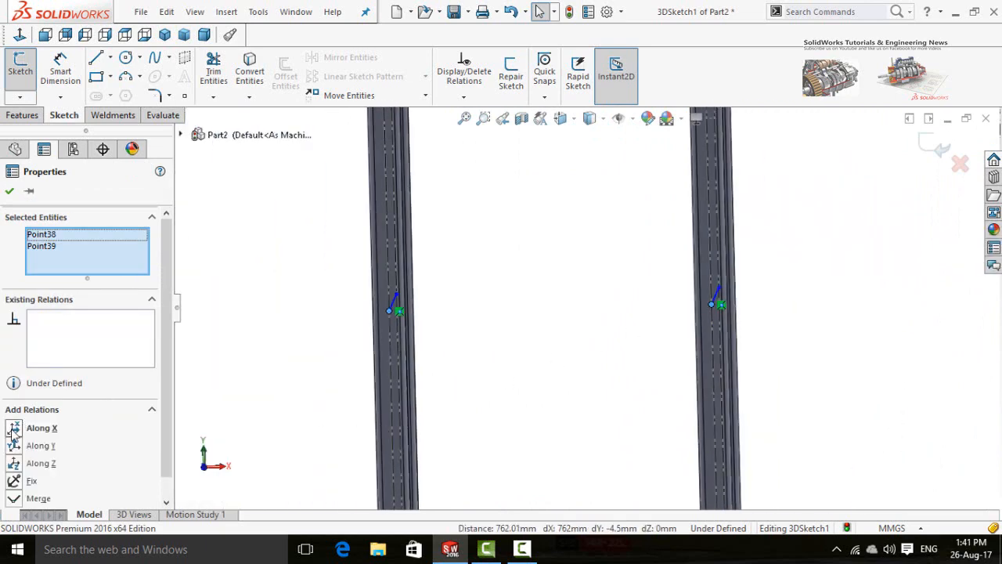
- Add an Along X relation between the upper new pair's endpoints on the first frame's uprights
{"action": "scroll", "coordinate": [504, 421], "scroll_direction": "up", "scroll_amount": 2}
{"action": "scroll", "coordinate": [393, 416], "scroll_direction": "up", "scroll_amount": 3}
{"action": "middle_click_drag", "start_coordinate": [393, 415], "coordinate": [520, 338]}
{"action": "scroll", "coordinate": [521, 332], "scroll_direction": "down", "scroll_amount": 3}
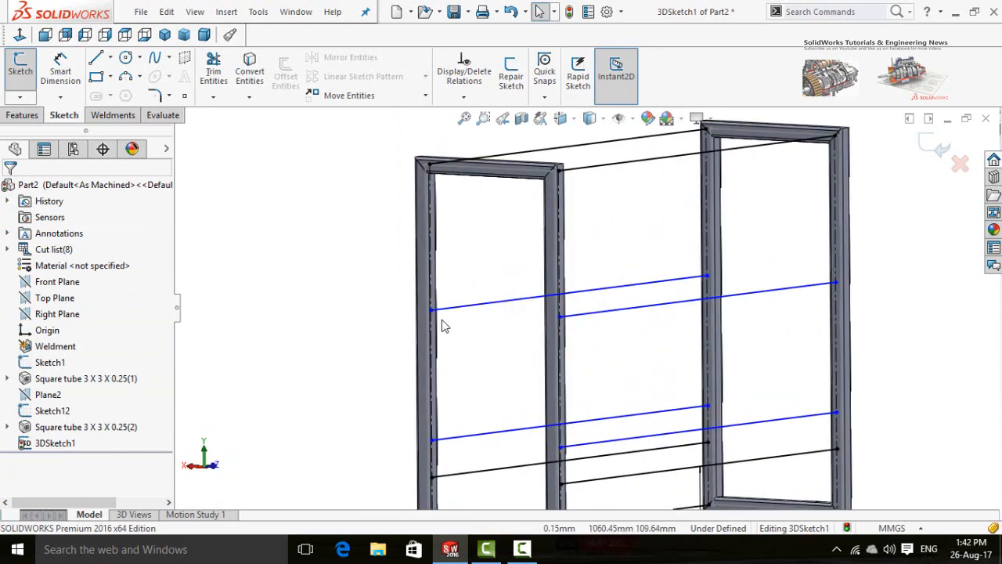
{"action": "scroll", "coordinate": [522, 322], "scroll_direction": "down", "scroll_amount": 2}
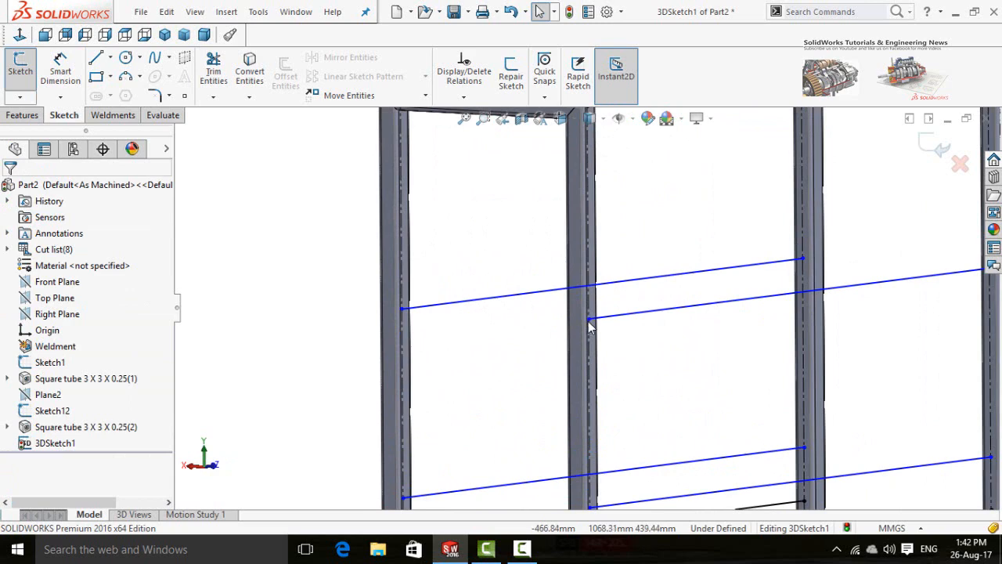
{"action": "left_click", "coordinate": [588, 321]}
{"action": "left_click", "coordinate": [403, 310], "text": "ctrl"}
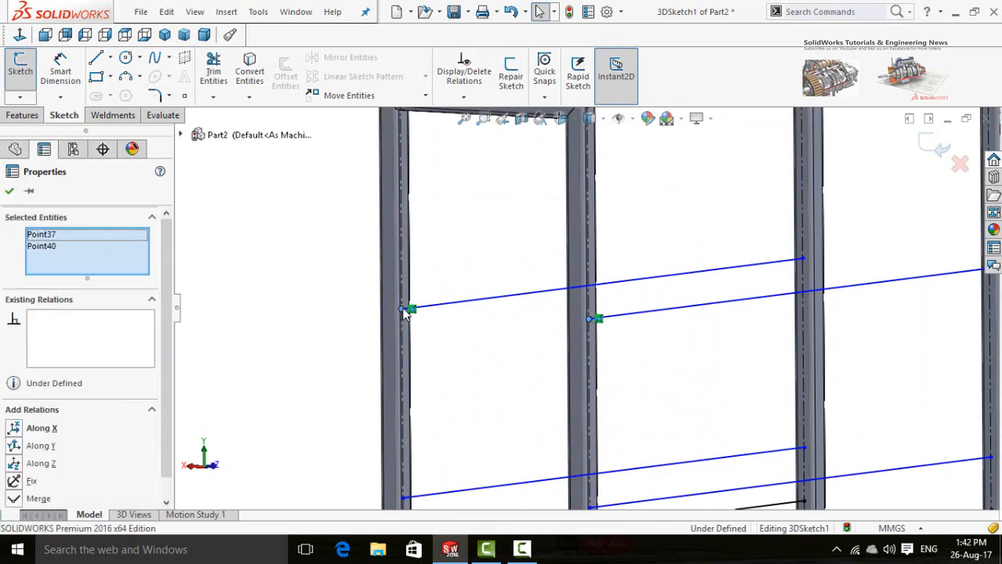
{"action": "scroll", "coordinate": [305, 397], "scroll_direction": "up", "scroll_amount": 3}
{"action": "middle_click_drag", "start_coordinate": [342, 376], "coordinate": [362, 378]}
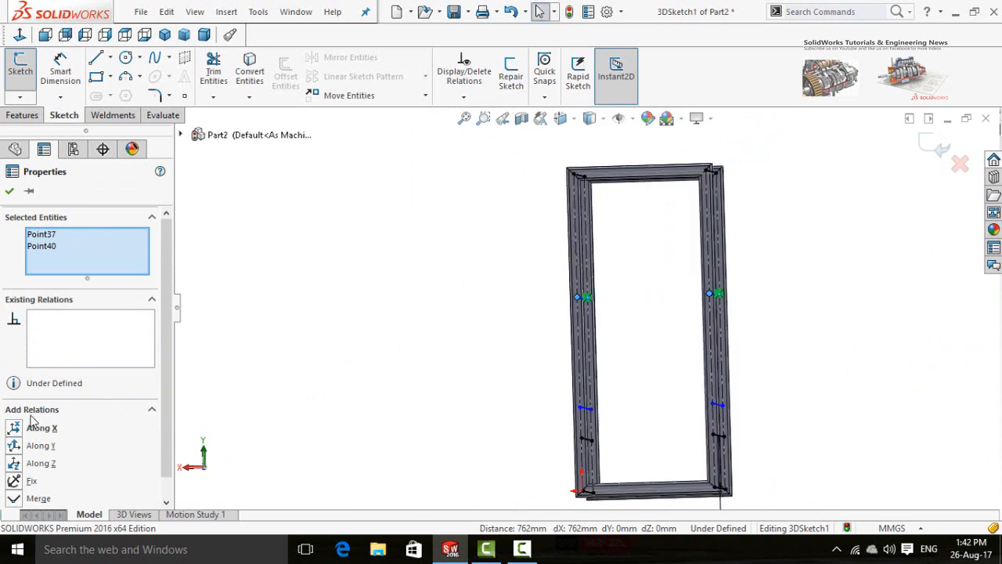
- Add an Along X relation between the lower new pair's endpoints on the first frame's uprights
{"action": "scroll", "coordinate": [663, 430], "scroll_direction": "down", "scroll_amount": 3}
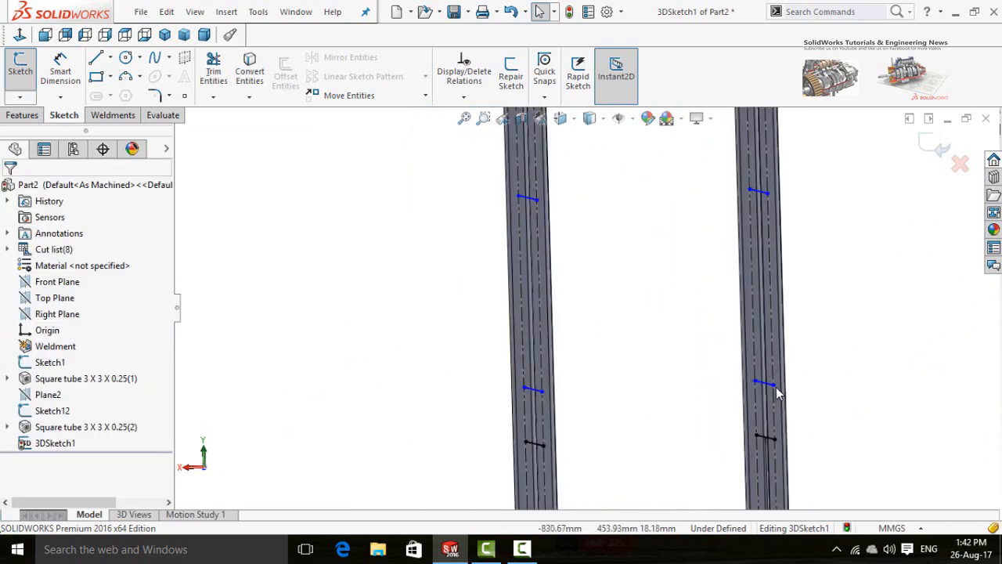
{"action": "left_click", "coordinate": [775, 388]}
{"action": "scroll", "coordinate": [635, 412], "scroll_direction": "down", "scroll_amount": 1}
{"action": "scroll", "coordinate": [634, 412], "scroll_direction": "up", "scroll_amount": 2}
{"action": "left_click", "coordinate": [635, 412]}
{"action": "middle_click_drag", "start_coordinate": [635, 412], "coordinate": [651, 376]}
{"action": "scroll", "coordinate": [650, 376], "scroll_direction": "down", "scroll_amount": 3}
{"action": "left_click", "coordinate": [559, 328]}
{"action": "left_click", "coordinate": [898, 318], "text": "ctrl"}
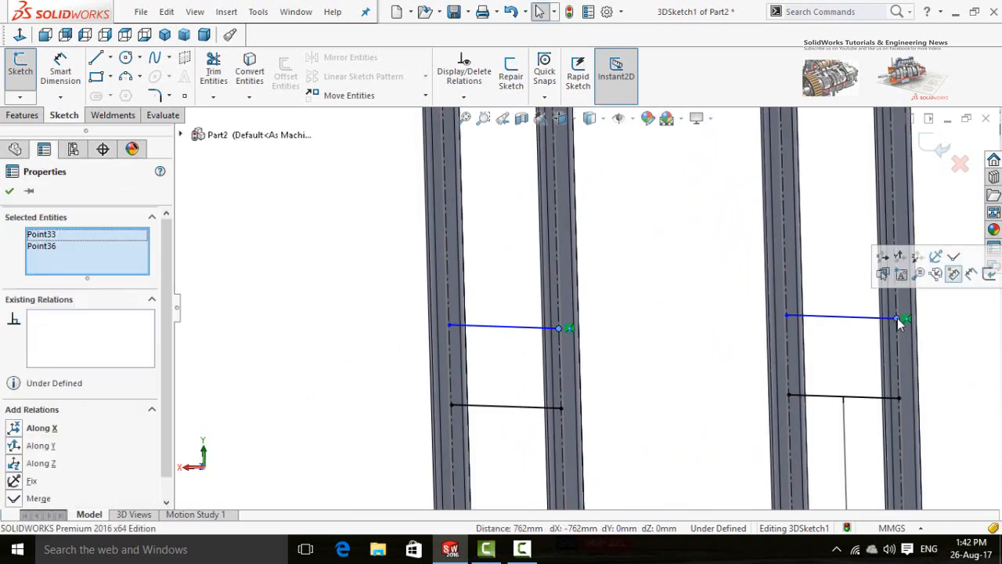
{"action": "scroll", "coordinate": [783, 352], "scroll_direction": "up", "scroll_amount": 5}
{"action": "middle_click_drag", "start_coordinate": [347, 380], "coordinate": [485, 386]}
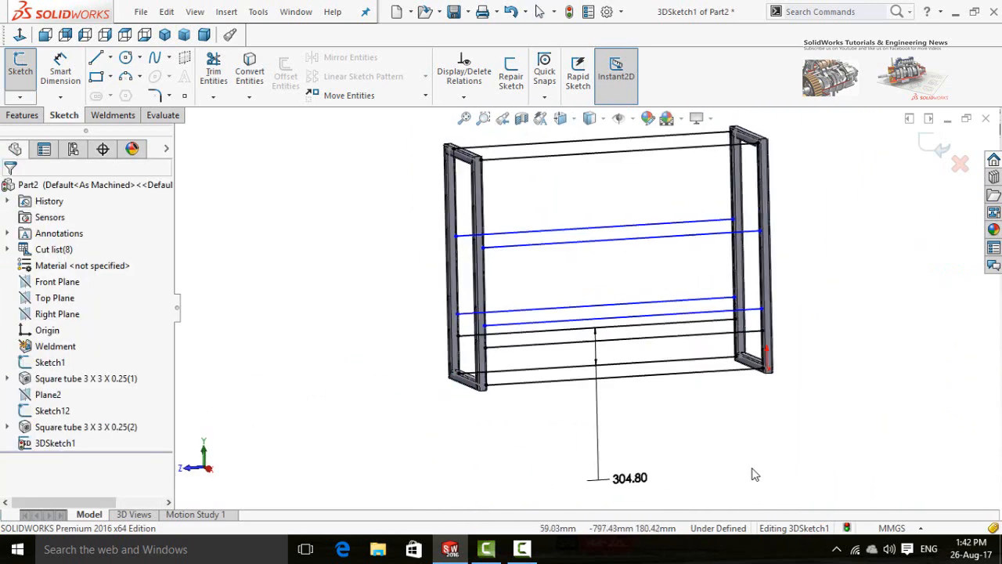
- Dimension the distance between the lower new pair of lines and the existing pair below it as 2 ft
{"action": "scroll", "coordinate": [656, 329], "scroll_direction": "down", "scroll_amount": 4}
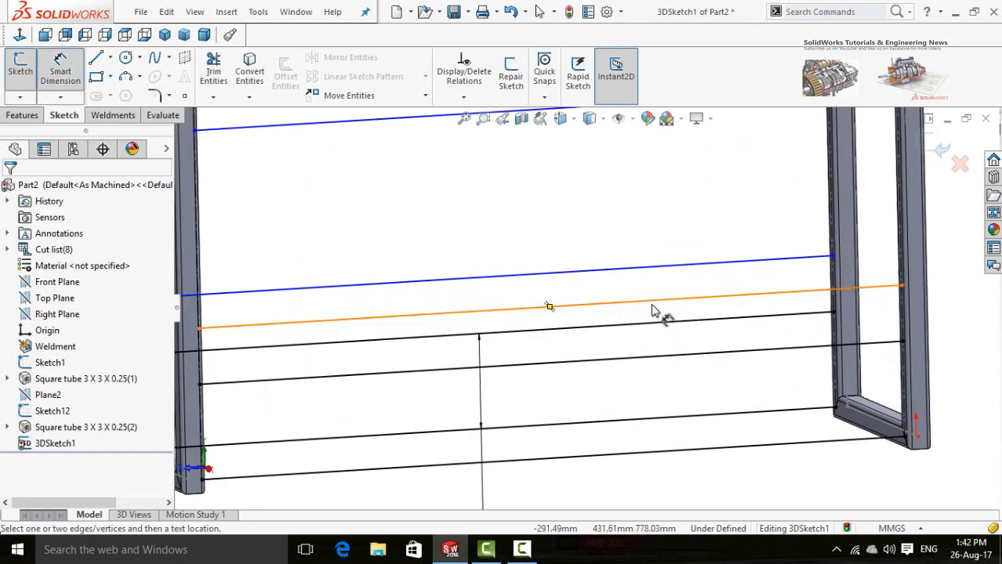
{"action": "left_click", "coordinate": [658, 356]}
{"action": "left_click", "coordinate": [636, 406]}
{"action": "scroll", "coordinate": [645, 409], "scroll_direction": "up", "scroll_amount": 5}
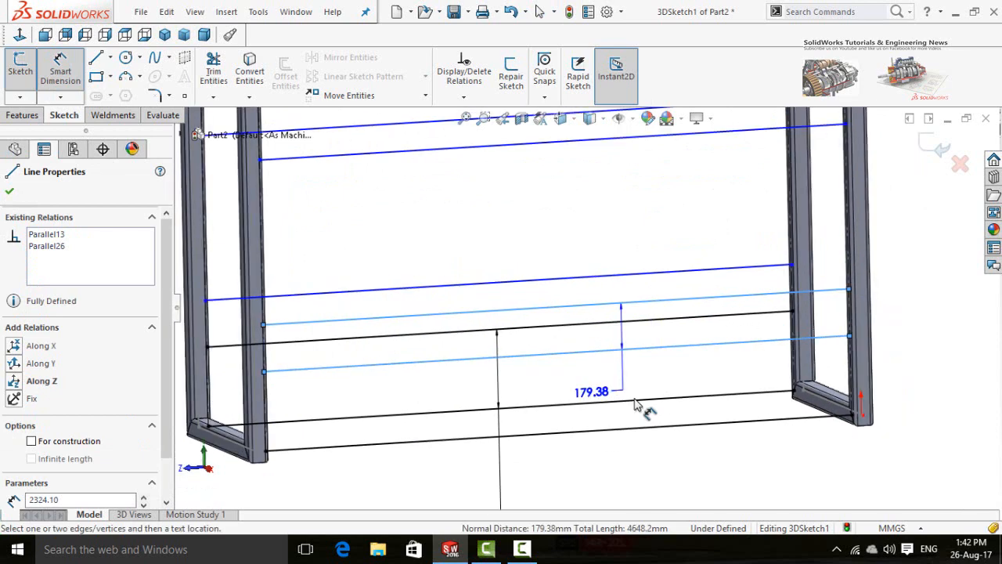
{"action": "left_click", "coordinate": [646, 444]}
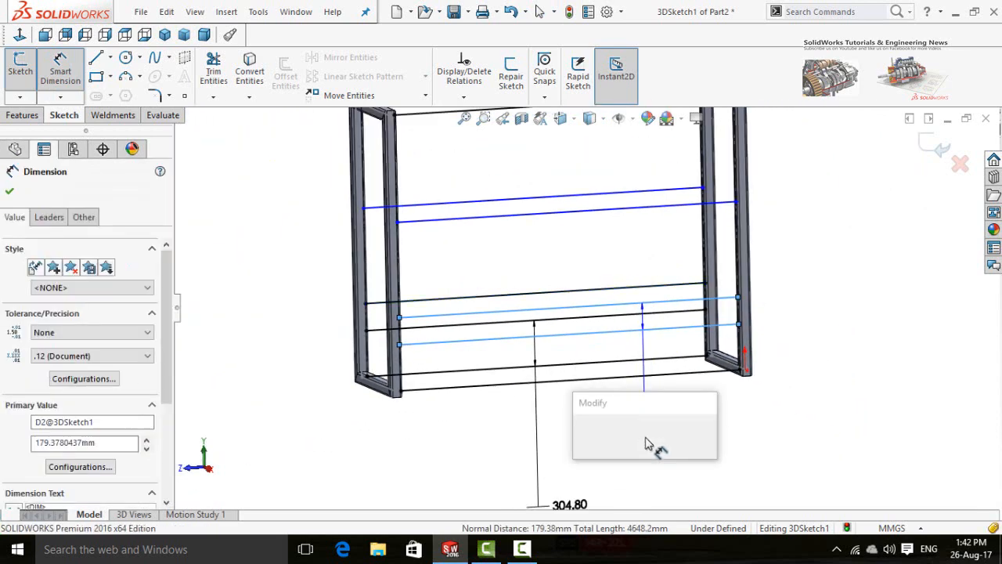
{"action": "type", "text": "2ft"}
{"action": "key", "text": "Return"}
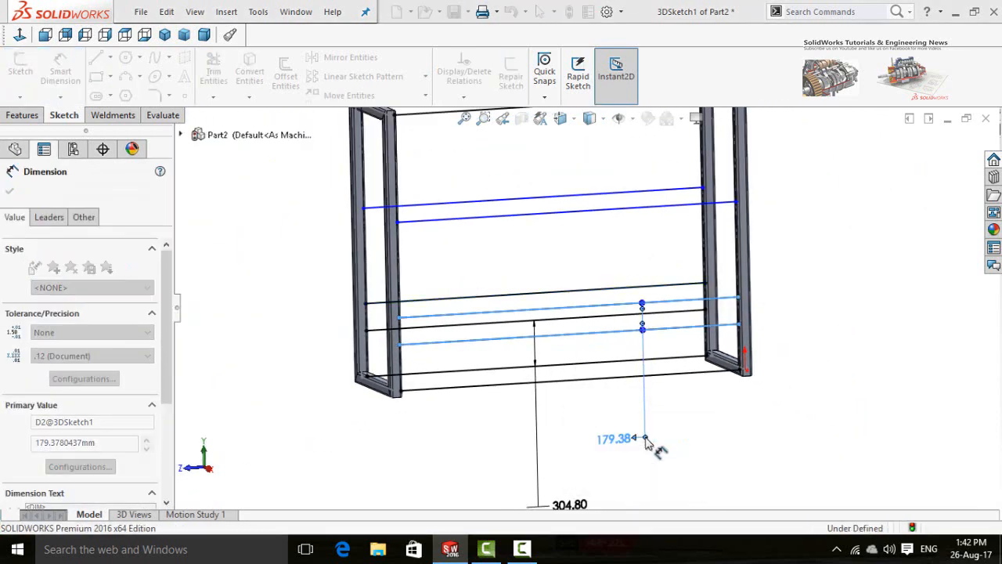
{"action": "scroll", "coordinate": [626, 386], "scroll_direction": "up", "scroll_amount": 3}
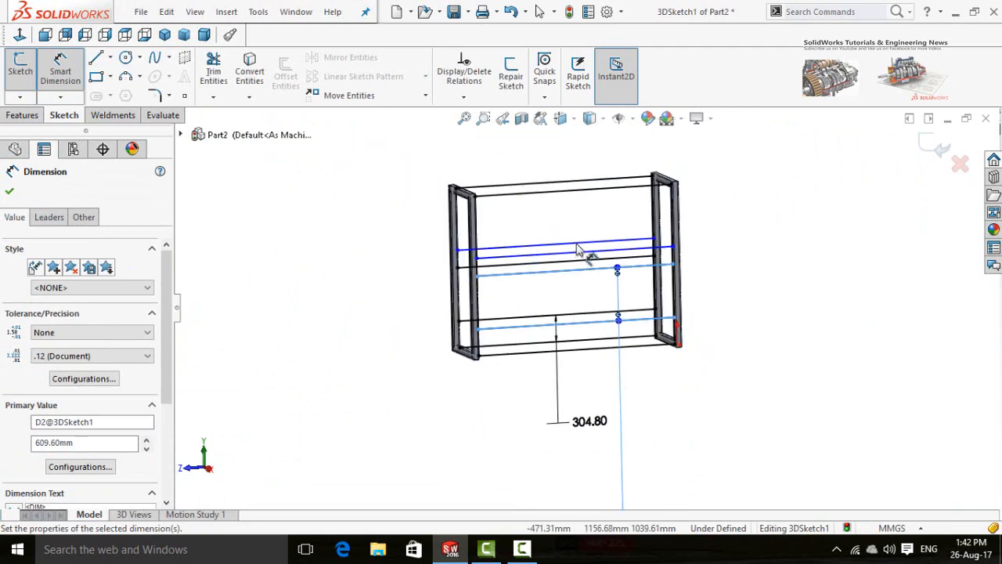
{"action": "scroll", "coordinate": [579, 251], "scroll_direction": "down", "scroll_amount": 3}
{"action": "key", "text": "Escape"}
- Dimension the distance between the uppermost new pair of lines and the pair directly below it as 1 ft
{"action": "left_click", "coordinate": [578, 272]}
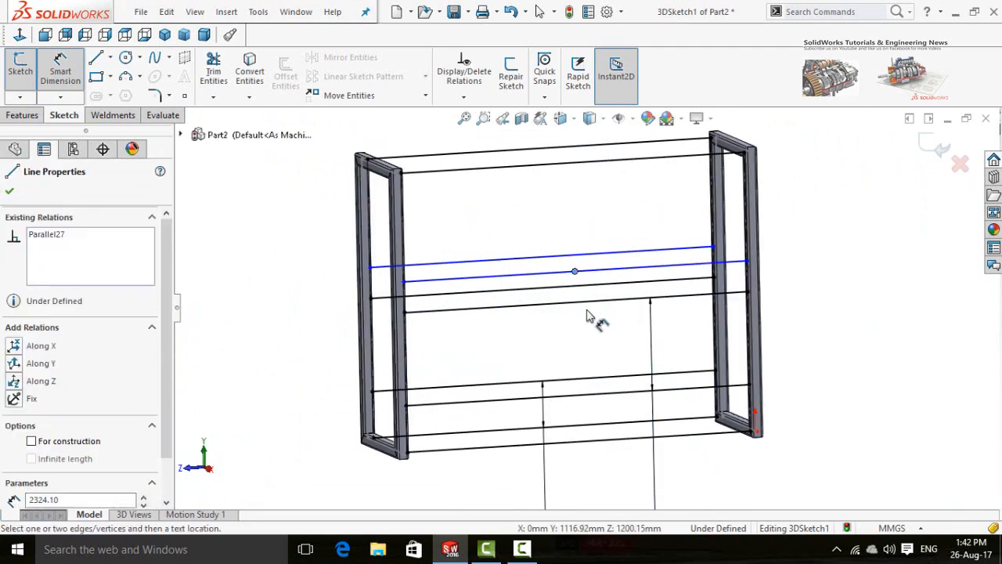
{"action": "left_click", "coordinate": [600, 306]}
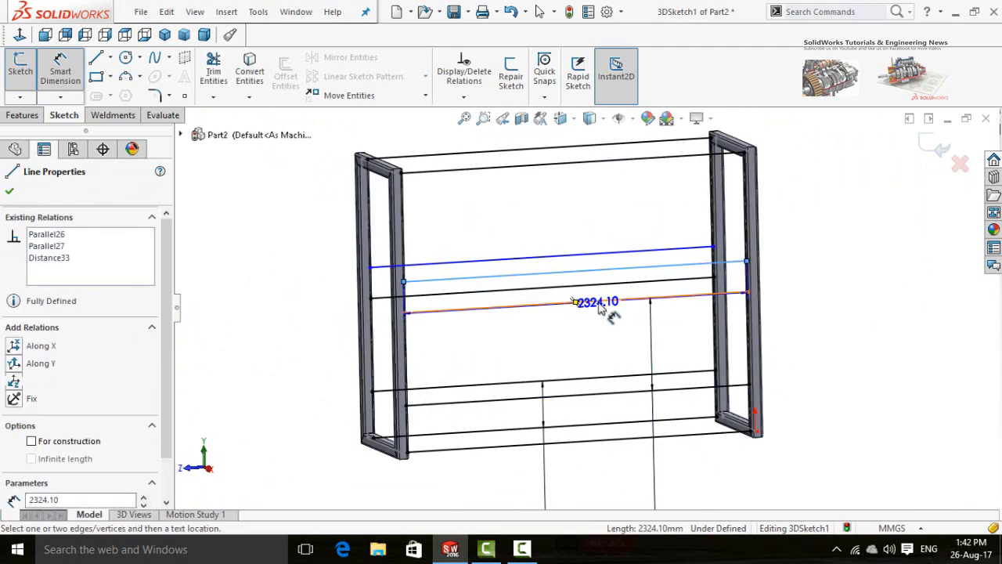
{"action": "left_click", "coordinate": [597, 372]}
{"action": "left_click", "coordinate": [599, 369]}
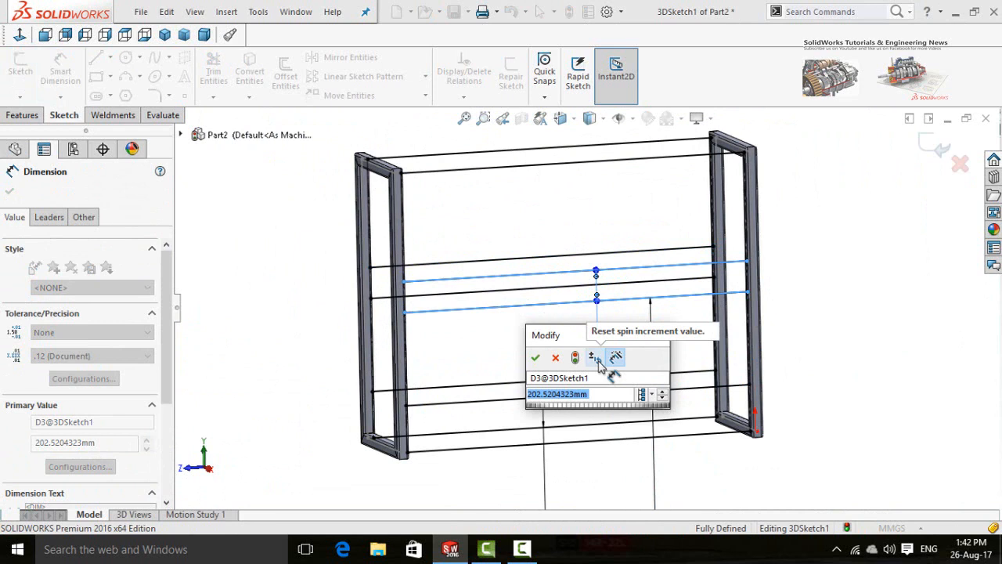
{"action": "type", "text": "1ft"}
{"action": "key", "text": "Return"}
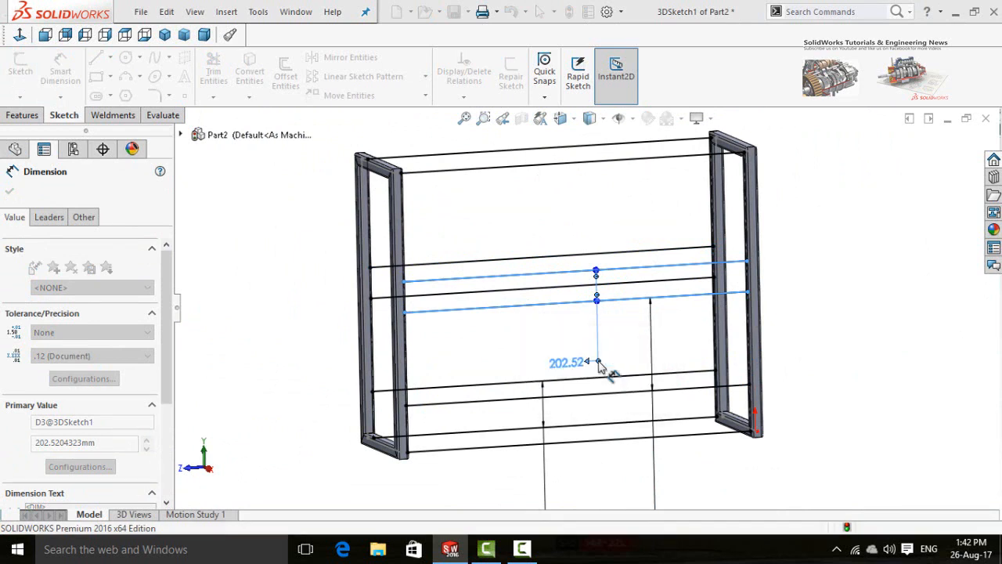
{"action": "scroll", "coordinate": [603, 319], "scroll_direction": "up", "scroll_amount": 2}
{"action": "scroll", "coordinate": [603, 319], "scroll_direction": "up", "scroll_amount": 1}
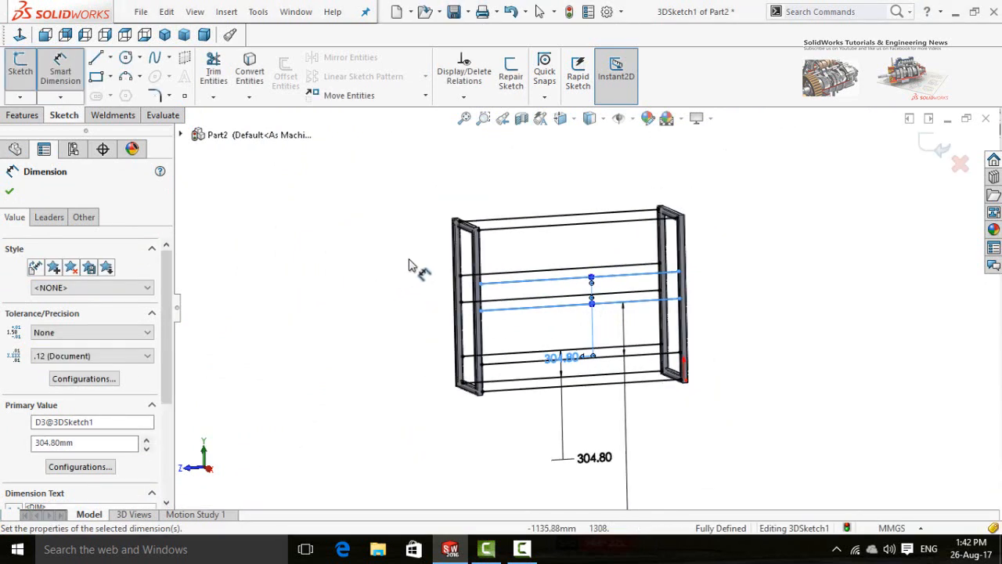
{"action": "scroll", "coordinate": [555, 258], "scroll_direction": "down", "scroll_amount": 2}
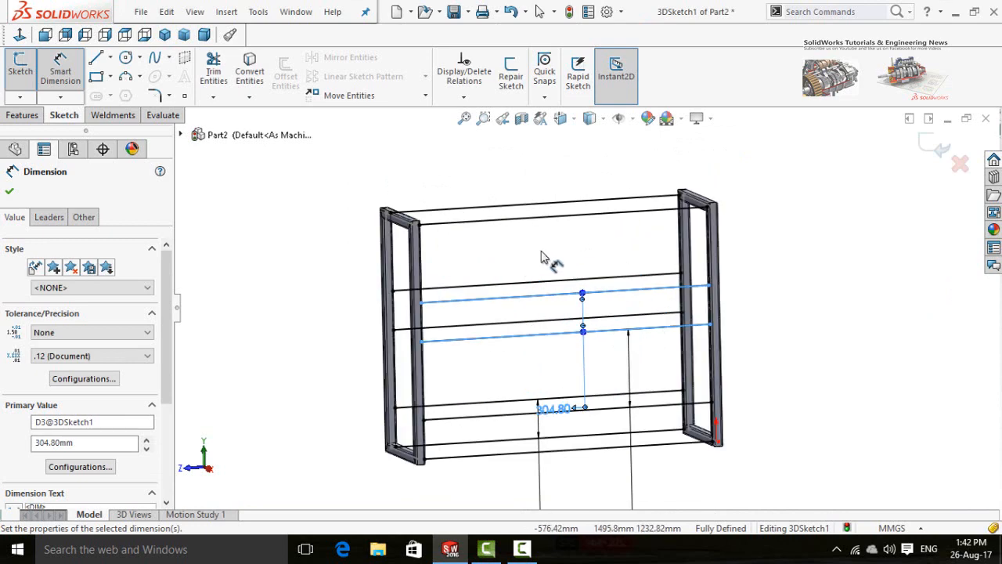
{"action": "key", "text": "Escape"}
- Sketch a line about 2325 mm long joining the two frames' matching uprights, between the top line and the next level down
{"action": "middle_click_drag", "start_coordinate": [536, 257], "coordinate": [458, 261]}
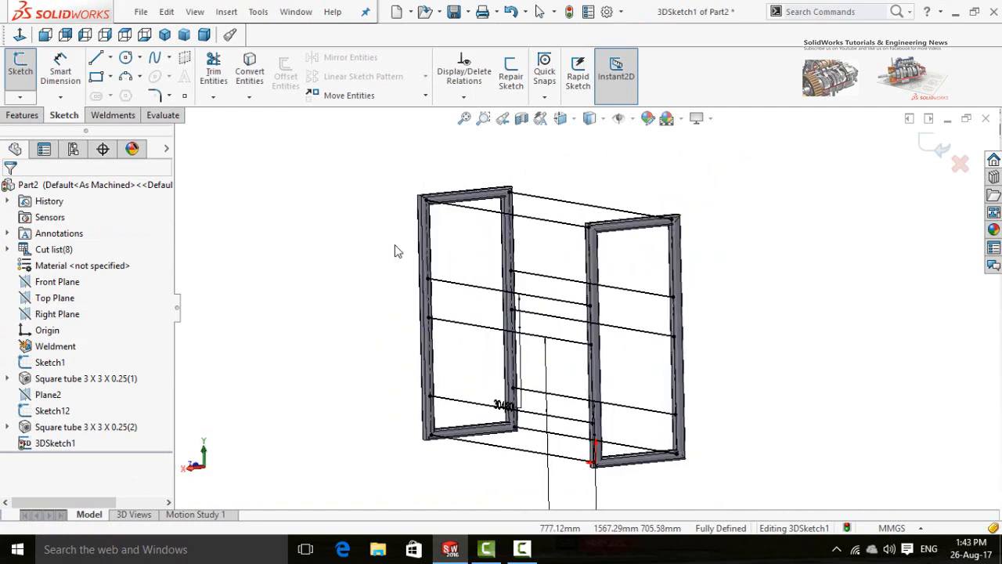
{"action": "left_click", "coordinate": [97, 60]}
{"action": "scroll", "coordinate": [535, 230], "scroll_direction": "down", "scroll_amount": 5}
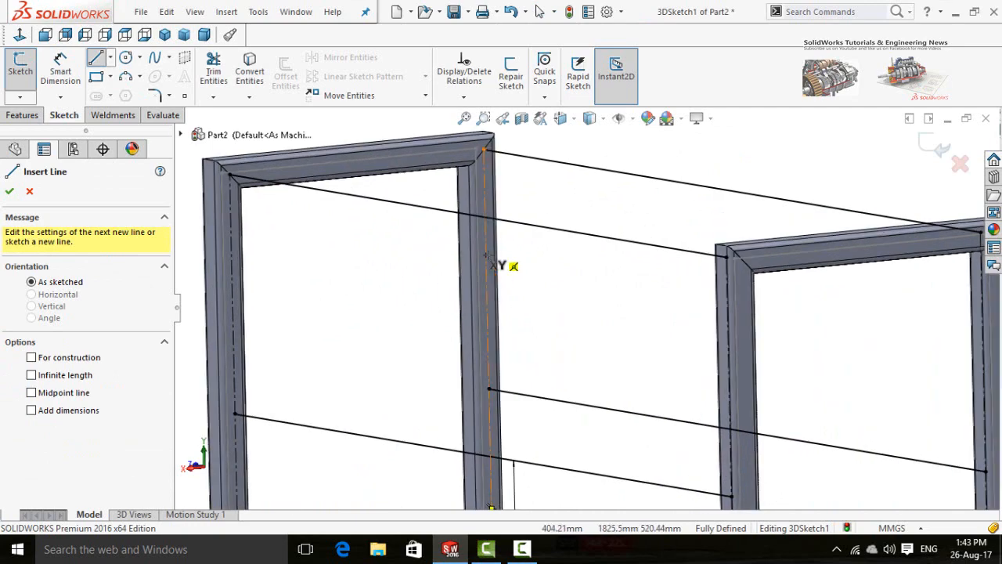
{"action": "left_click", "coordinate": [487, 258]}
{"action": "middle_click_drag", "start_coordinate": [600, 293], "coordinate": [660, 254]}
{"action": "scroll", "coordinate": [559, 339], "scroll_direction": "down", "scroll_amount": 3}
{"action": "left_click", "coordinate": [544, 345]}
{"action": "key", "text": "Escape"}
- Make the newly sketched line parallel to the line directly below it
{"action": "scroll", "coordinate": [662, 367], "scroll_direction": "up", "scroll_amount": 3}
{"action": "left_click", "coordinate": [660, 255]}
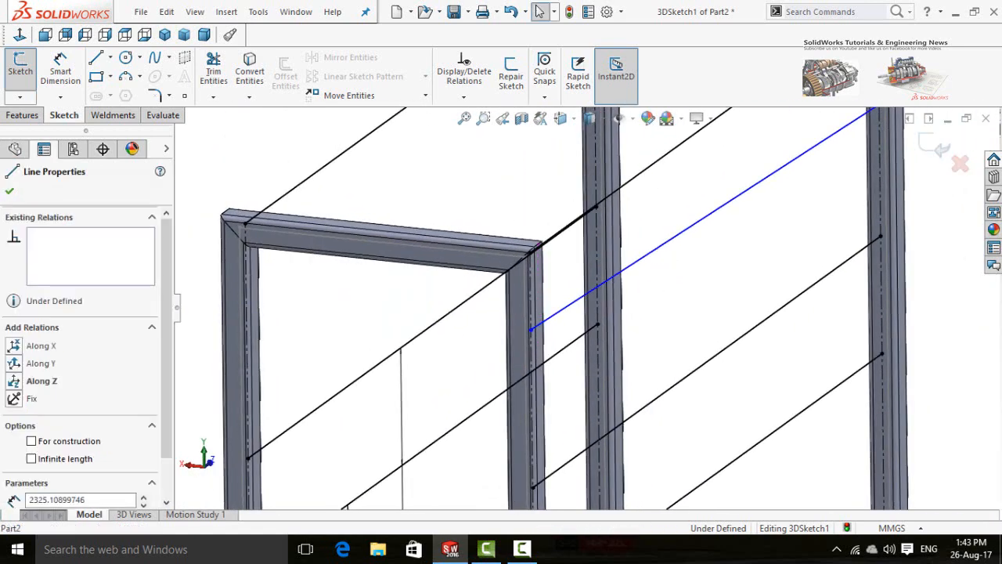
{"action": "left_click", "coordinate": [701, 372], "text": "ctrl"}
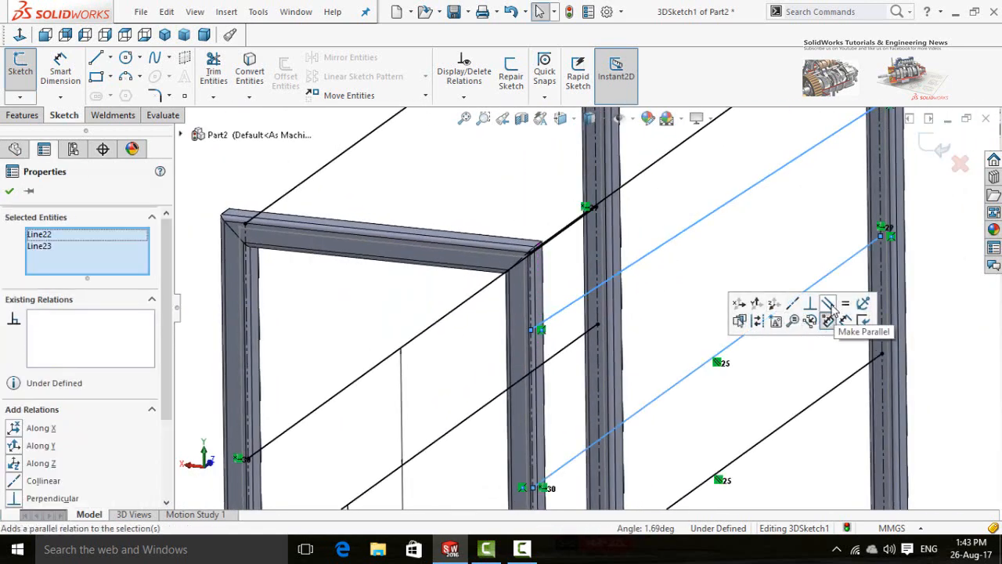
{"action": "scroll", "coordinate": [829, 384], "scroll_direction": "up", "scroll_amount": 5}
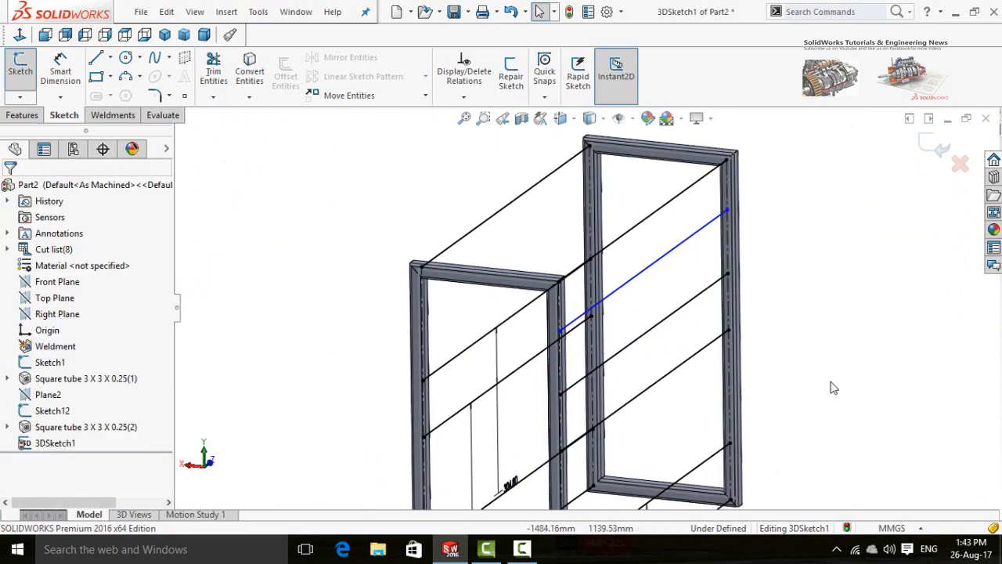
- Dimension the distance between the new upper line and the parallel line directly below it as 304.8 mm
{"action": "middle_click_drag", "start_coordinate": [830, 384], "coordinate": [807, 277]}
{"action": "right_click_drag", "start_coordinate": [817, 243], "coordinate": [814, 167]}
{"action": "scroll", "coordinate": [765, 235], "scroll_direction": "down", "scroll_amount": 4}
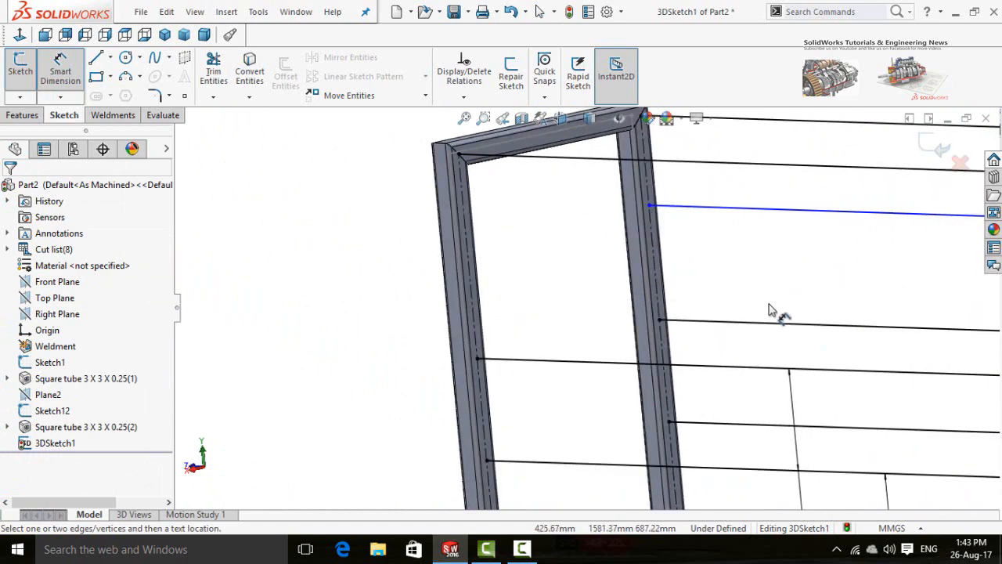
{"action": "left_click", "coordinate": [782, 346]}
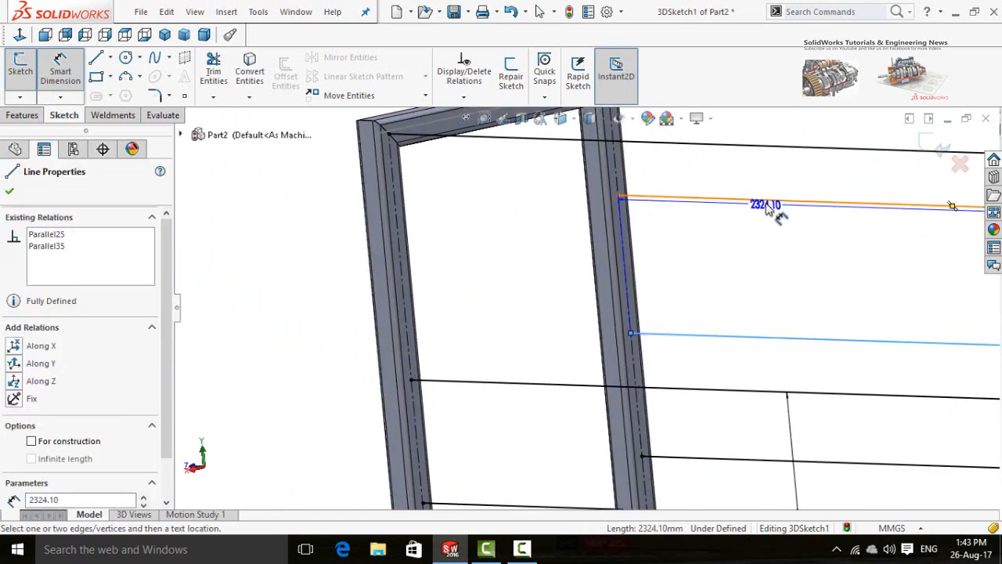
{"action": "left_click", "coordinate": [767, 205]}
{"action": "left_click", "coordinate": [759, 318]}
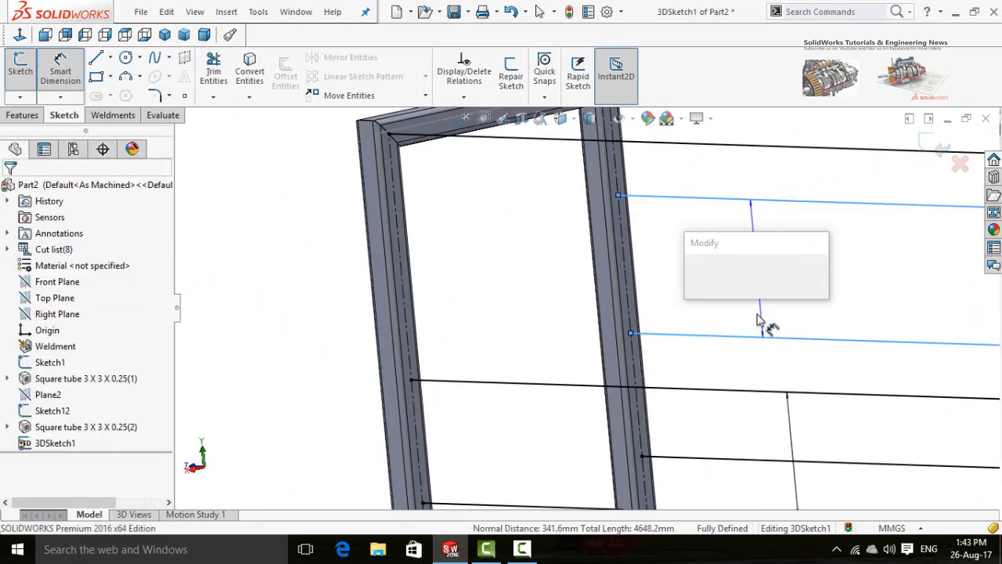
{"action": "scroll", "coordinate": [650, 313], "scroll_direction": "up", "scroll_amount": 5}
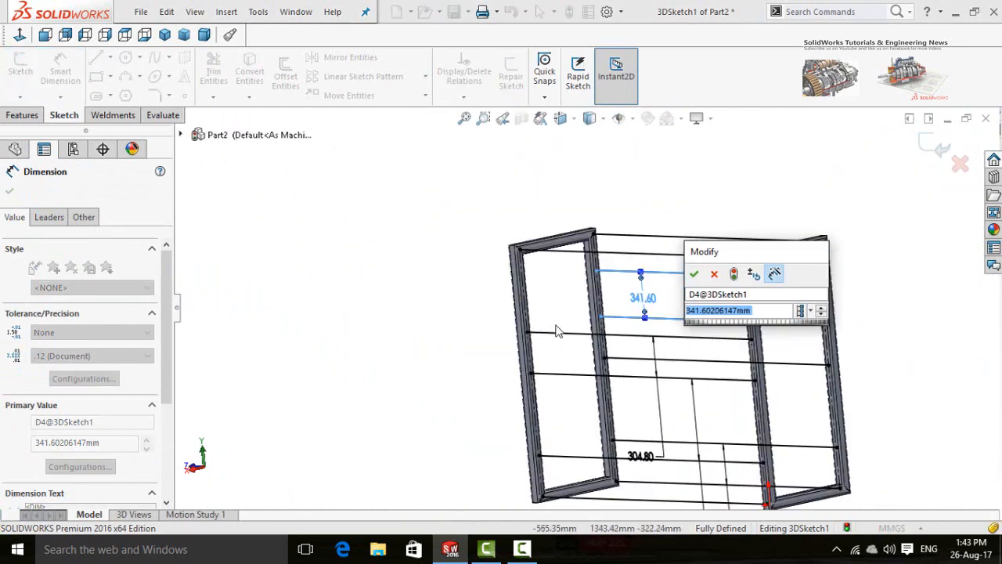
{"action": "middle_click_drag", "start_coordinate": [472, 324], "coordinate": [595, 306]}
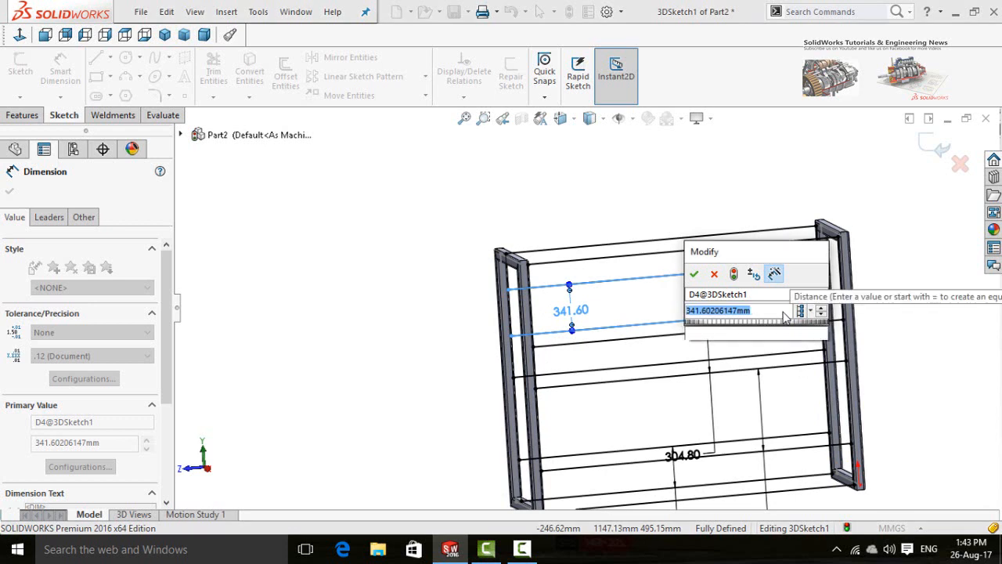
{"action": "type", "text": "300"}
{"action": "key", "text": "BackSpace"}
{"action": "key", "text": "BackSpace"}
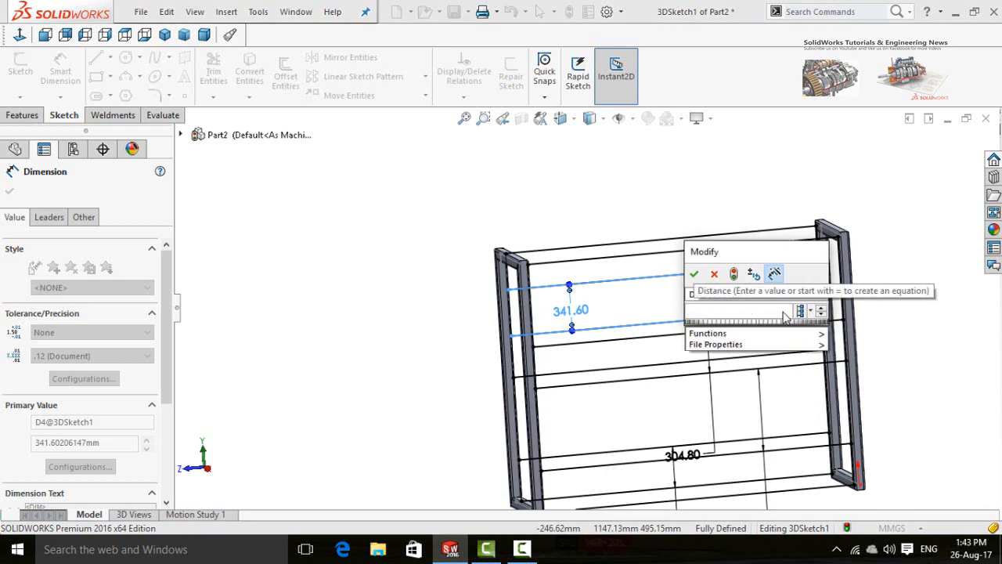
{"action": "type", "text": "304.8"}
{"action": "key", "text": "Return"}
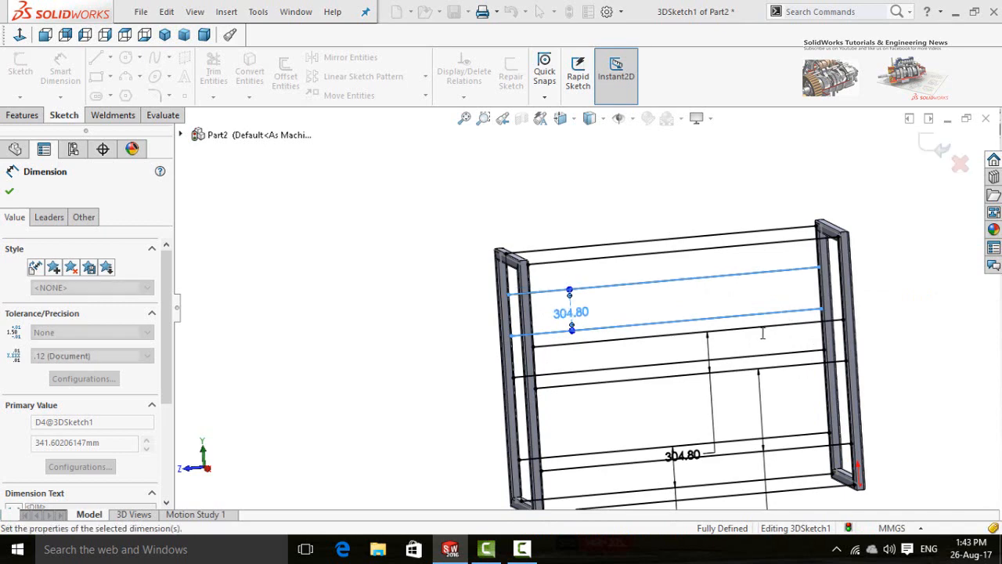
{"action": "middle_click_drag", "start_coordinate": [761, 286], "coordinate": [798, 285]}
{"action": "key", "text": "Escape"}
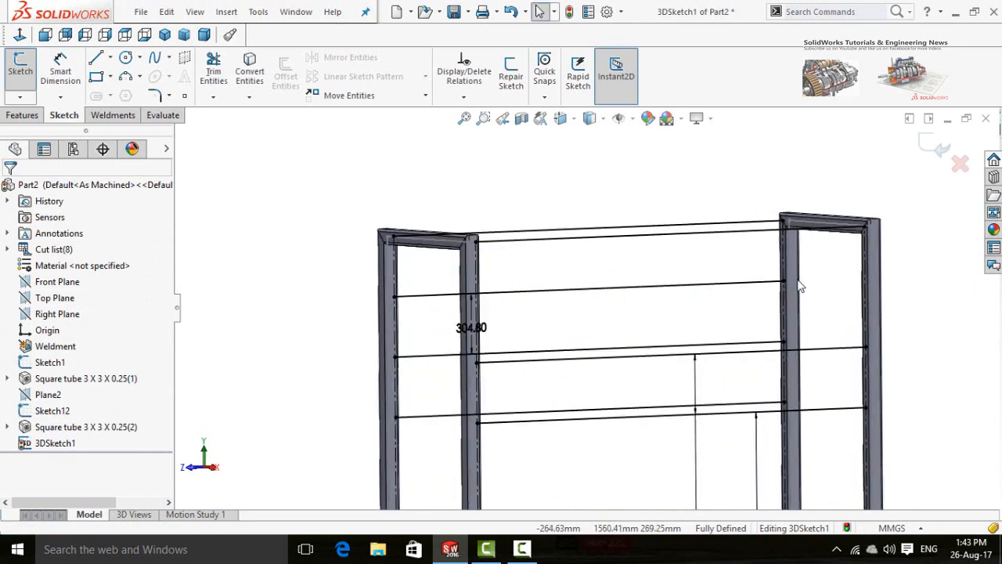
- Sketch a centerline down the inner face of the origin frame's upright farther from the origin, from its top inner edge to its bottom inner edge
{"action": "scroll", "coordinate": [799, 286], "scroll_direction": "down", "scroll_amount": 5}
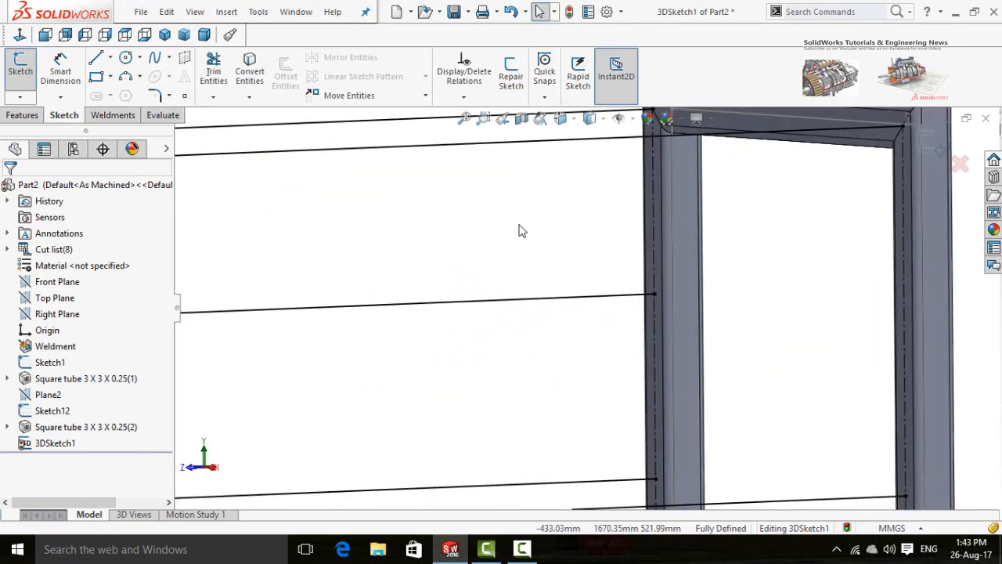
{"action": "scroll", "coordinate": [526, 233], "scroll_direction": "up", "scroll_amount": 3}
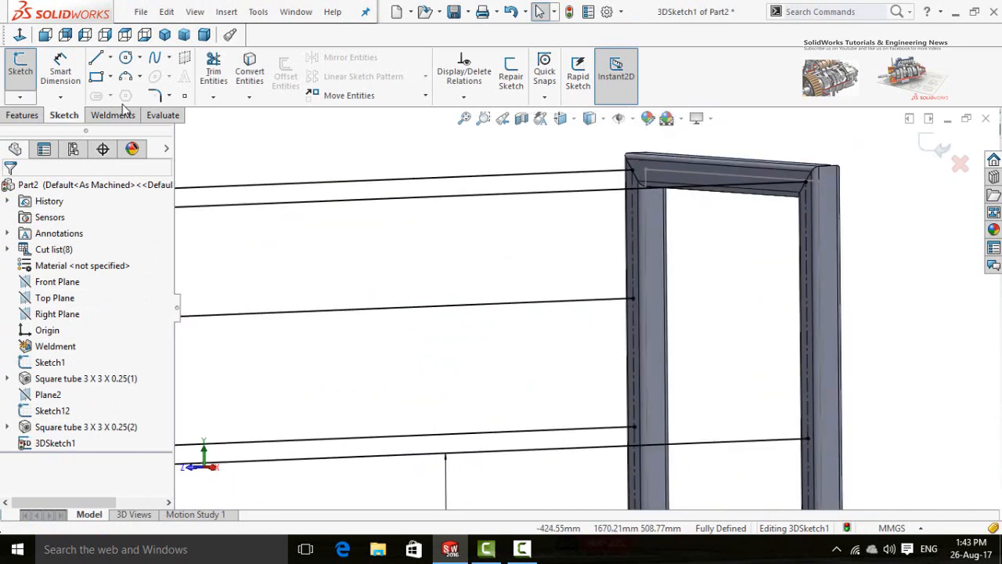
{"action": "left_click", "coordinate": [111, 58]}
{"action": "left_click", "coordinate": [130, 84]}
{"action": "middle_click_drag", "start_coordinate": [742, 286], "coordinate": [673, 223]}
{"action": "scroll", "coordinate": [663, 212], "scroll_direction": "down", "scroll_amount": 5}
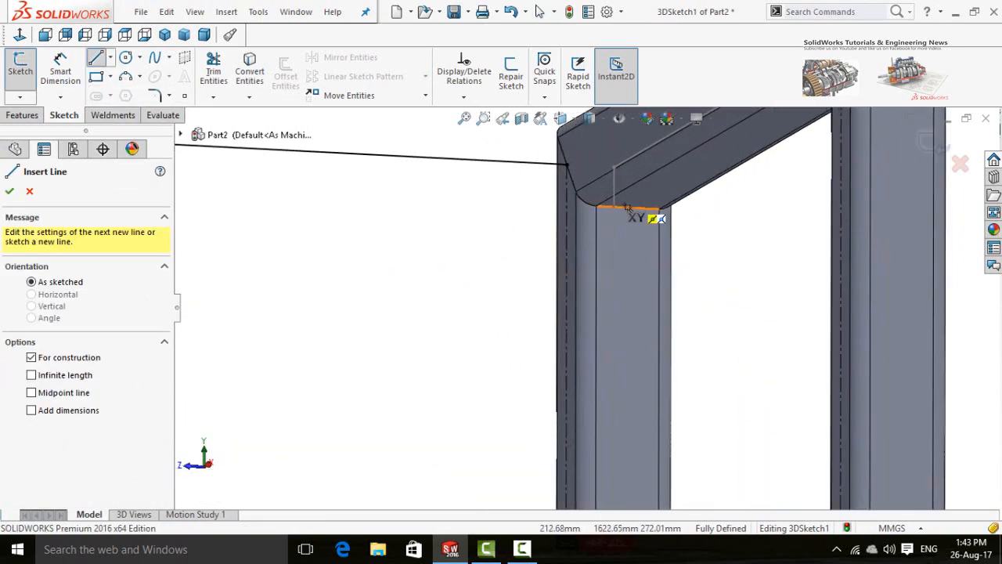
{"action": "left_click", "coordinate": [629, 207]}
{"action": "scroll", "coordinate": [637, 305], "scroll_direction": "up", "scroll_amount": 6}
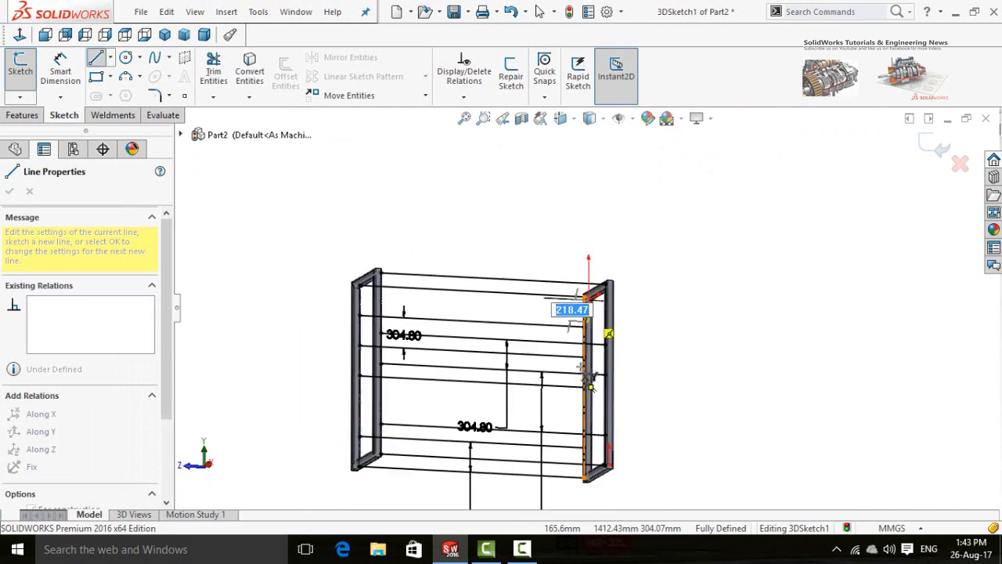
{"action": "middle_click_drag", "start_coordinate": [570, 405], "coordinate": [599, 501]}
{"action": "scroll", "coordinate": [599, 410], "scroll_direction": "down", "scroll_amount": 8}
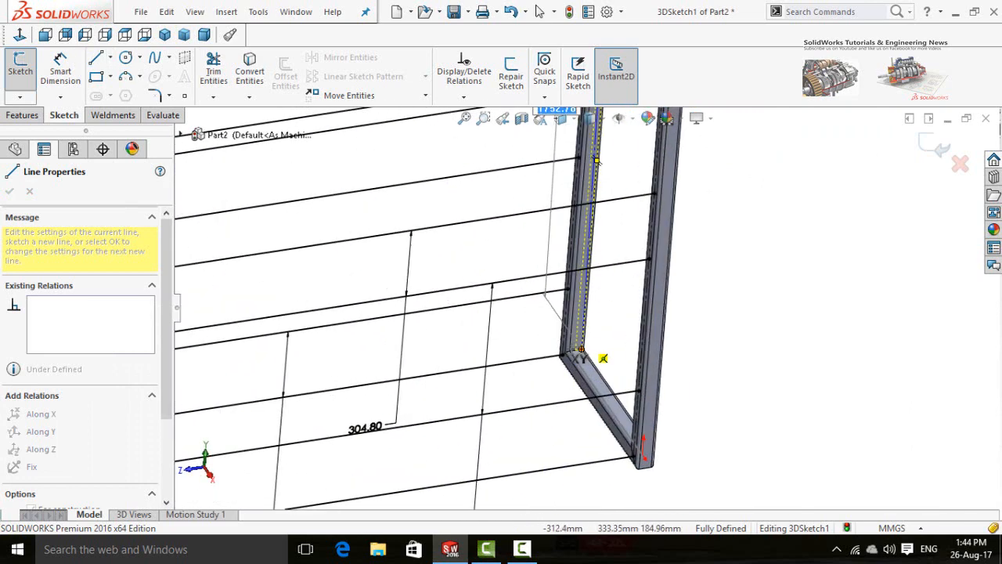
{"action": "left_click", "coordinate": [580, 344]}
{"action": "key", "text": "Escape"}
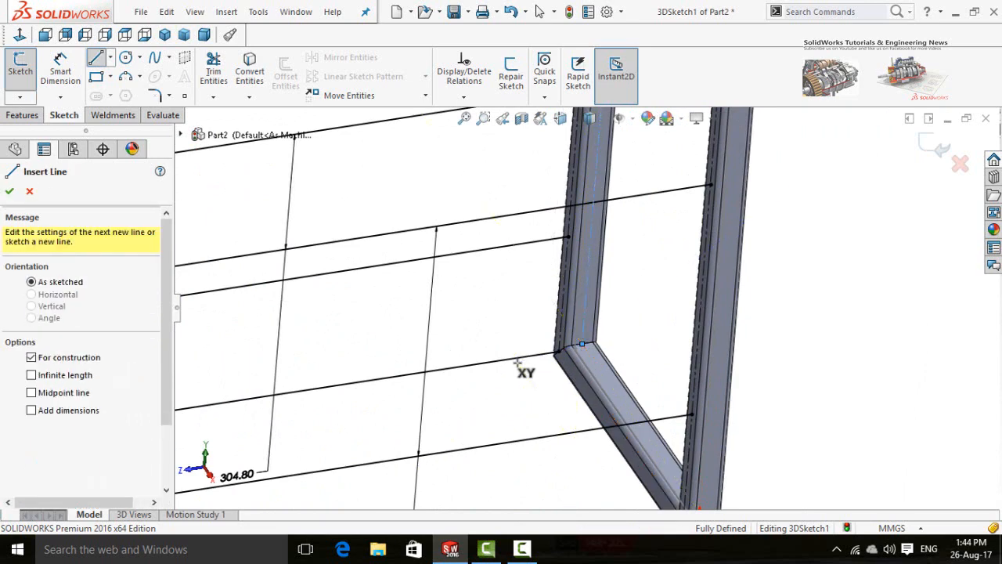
{"action": "key", "text": "Escape"}
- Sketch a centerline down the inner face of the same frame's upright at the origin, from its top inner edge to its bottom inner edge
{"action": "key", "text": "f"}
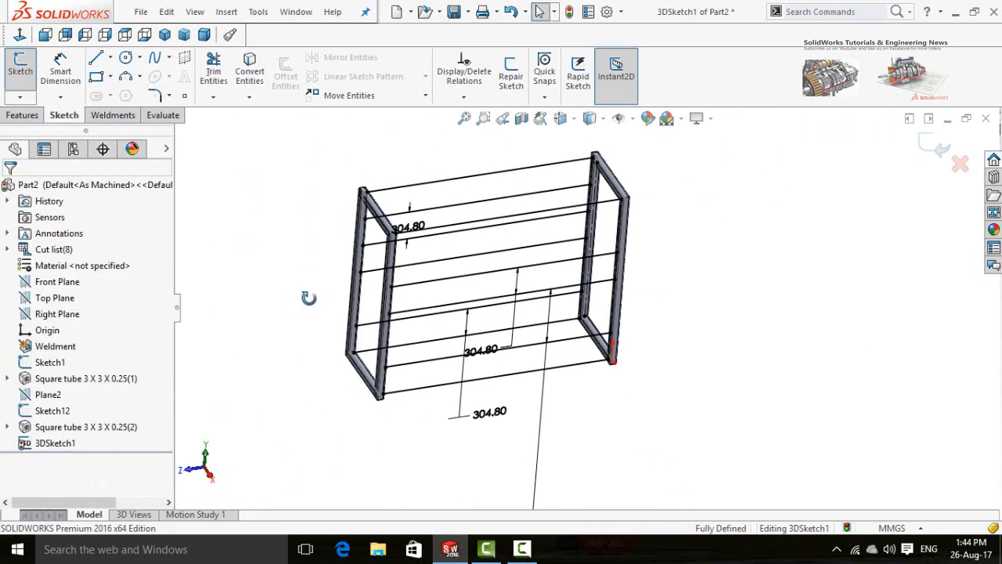
{"action": "middle_click_drag", "start_coordinate": [309, 298], "coordinate": [144, 249]}
{"action": "scroll", "coordinate": [409, 275], "scroll_direction": "down", "scroll_amount": 6}
{"action": "scroll", "coordinate": [415, 263], "scroll_direction": "up", "scroll_amount": 1}
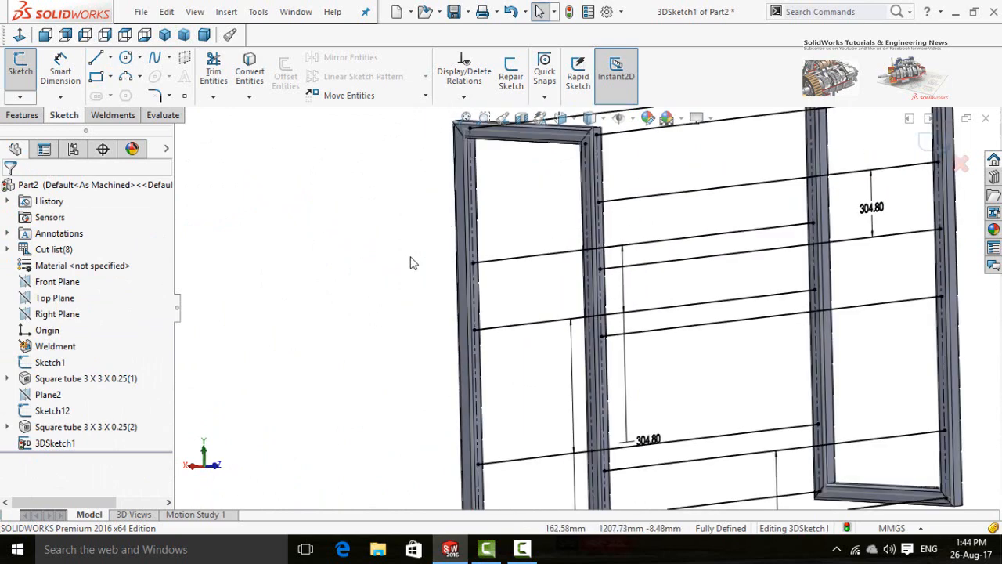
{"action": "middle_click_drag", "start_coordinate": [409, 263], "coordinate": [507, 201]}
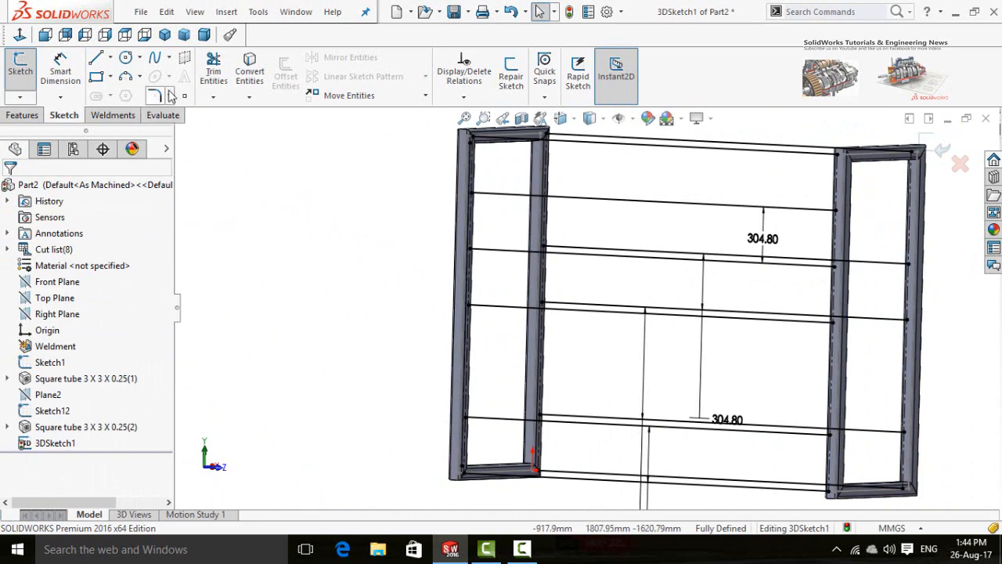
{"action": "left_click", "coordinate": [110, 58]}
{"action": "left_click", "coordinate": [115, 96]}
{"action": "scroll", "coordinate": [517, 157], "scroll_direction": "down", "scroll_amount": 6}
{"action": "middle_click_drag", "start_coordinate": [552, 219], "coordinate": [524, 145]}
{"action": "left_click", "coordinate": [581, 195]}
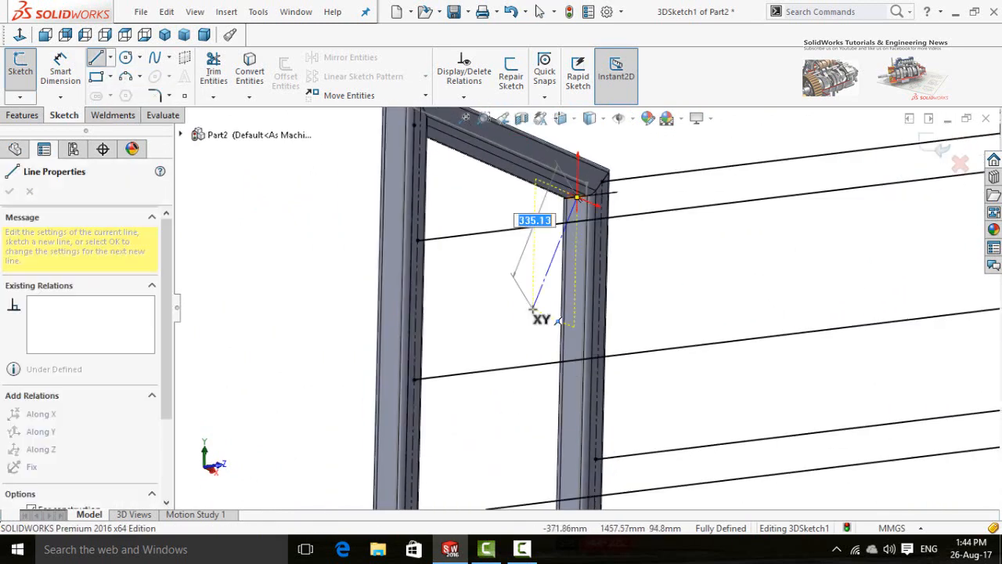
{"action": "scroll", "coordinate": [534, 312], "scroll_direction": "up", "scroll_amount": 7}
{"action": "middle_click_drag", "start_coordinate": [557, 400], "coordinate": [478, 509]}
{"action": "scroll", "coordinate": [601, 333], "scroll_direction": "down", "scroll_amount": 8}
{"action": "left_click", "coordinate": [624, 337]}
{"action": "key", "text": "Escape"}
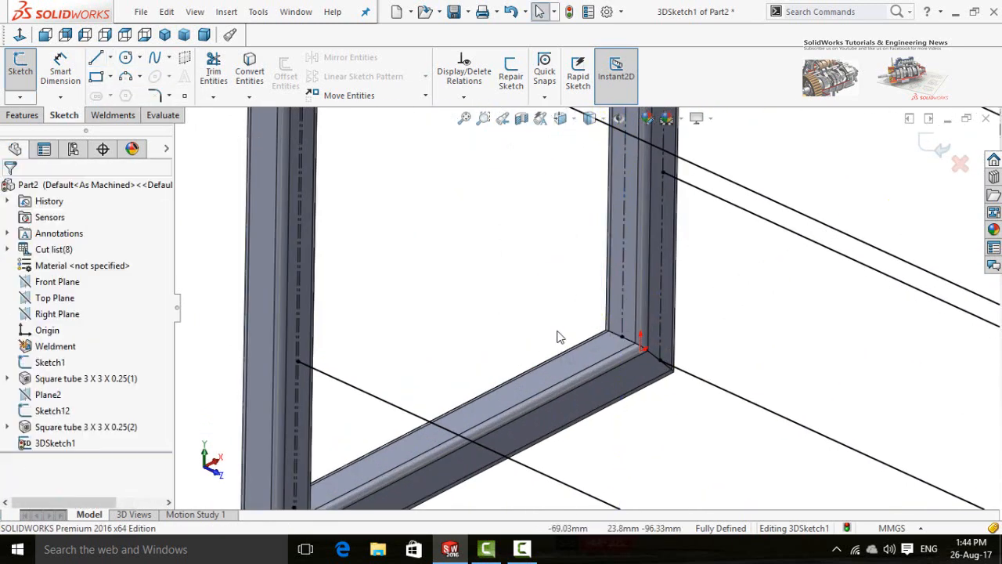
- Sketch a centerline on the inner face of the far frame's upright in line with the origin, from its bottom inner edge to its top inner edge
{"action": "left_click", "coordinate": [111, 60]}
{"action": "left_click", "coordinate": [114, 95]}
{"action": "scroll", "coordinate": [579, 353], "scroll_direction": "up", "scroll_amount": 7}
{"action": "scroll", "coordinate": [855, 424], "scroll_direction": "down", "scroll_amount": 9}
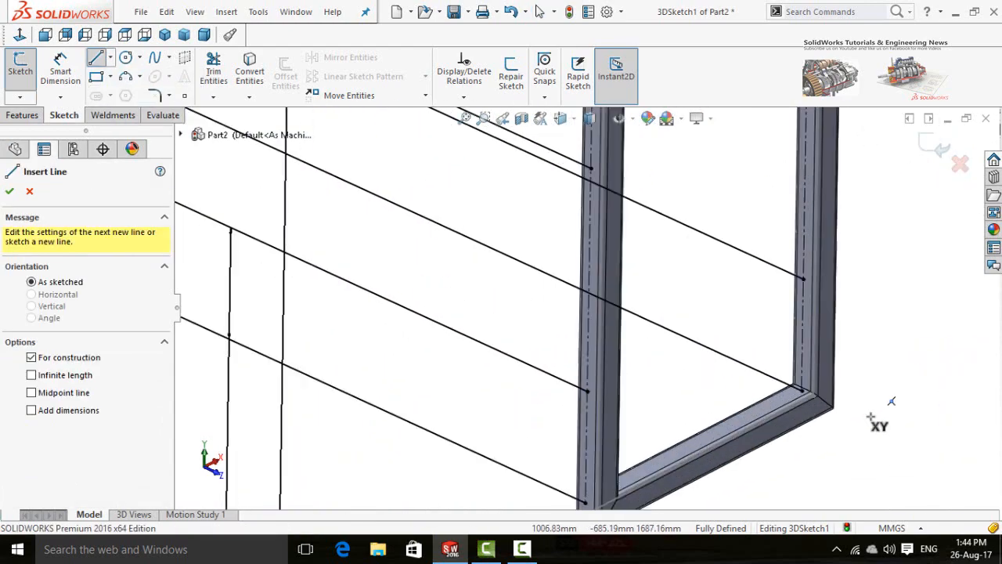
{"action": "middle_click_drag", "start_coordinate": [870, 415], "coordinate": [778, 378]}
{"action": "left_click", "coordinate": [599, 324]}
{"action": "scroll", "coordinate": [626, 301], "scroll_direction": "up", "scroll_amount": 8}
{"action": "scroll", "coordinate": [635, 157], "scroll_direction": "down", "scroll_amount": 6}
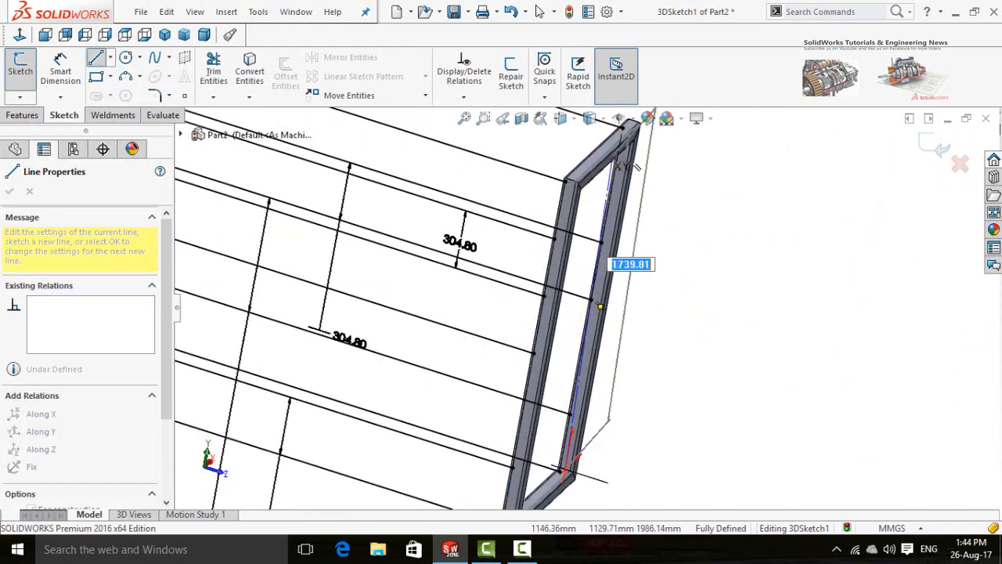
{"action": "middle_click_drag", "start_coordinate": [656, 200], "coordinate": [661, 122]}
{"action": "scroll", "coordinate": [620, 233], "scroll_direction": "down", "scroll_amount": 4}
{"action": "left_click", "coordinate": [600, 249]}
{"action": "key", "text": "Escape"}
- Sketch a centerline on the inner face of the far frame's other upright, from its bottom inner edge to its top inner edge
{"action": "scroll", "coordinate": [695, 389], "scroll_direction": "up", "scroll_amount": 9}
{"action": "middle_click_drag", "start_coordinate": [689, 376], "coordinate": [421, 373]}
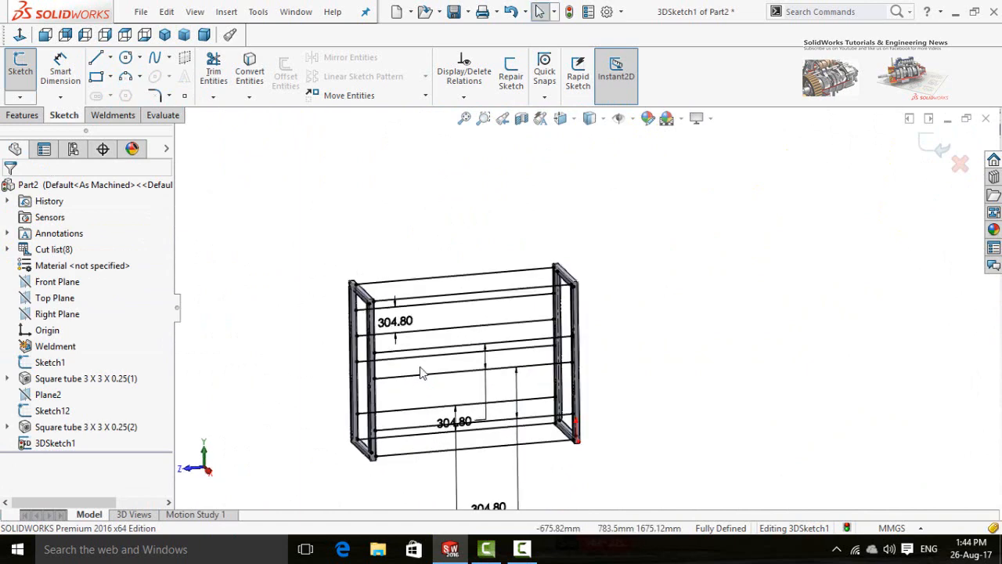
{"action": "left_click", "coordinate": [111, 57]}
{"action": "left_click", "coordinate": [134, 91]}
{"action": "scroll", "coordinate": [390, 440], "scroll_direction": "down", "scroll_amount": 4}
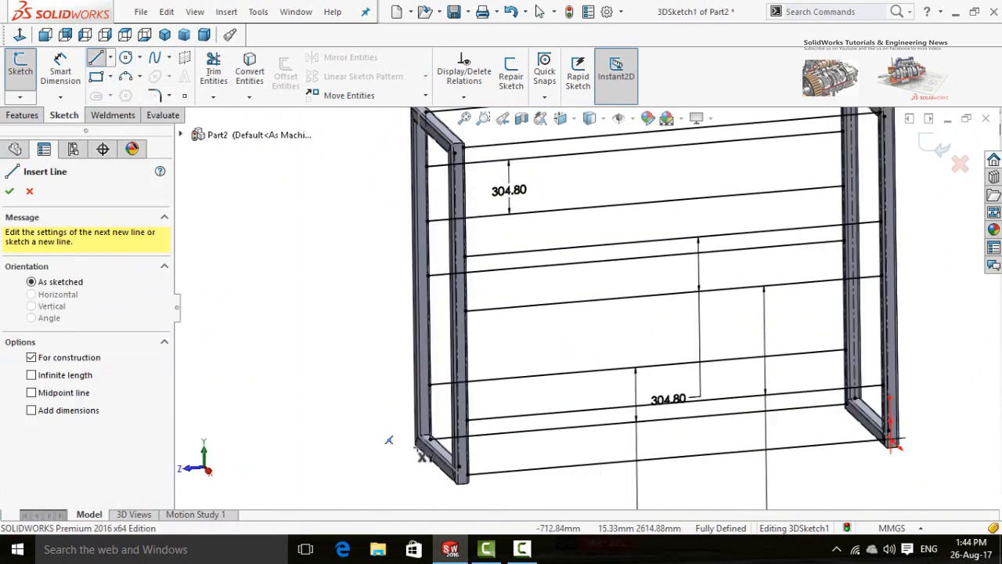
{"action": "scroll", "coordinate": [390, 440], "scroll_direction": "down", "scroll_amount": 3}
{"action": "scroll", "coordinate": [472, 410], "scroll_direction": "down", "scroll_amount": 2}
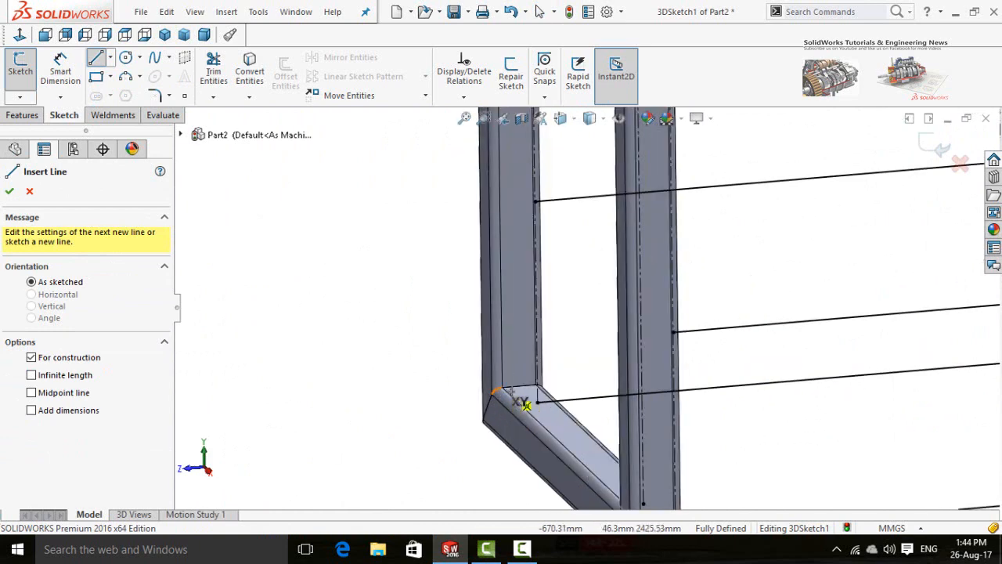
{"action": "left_click", "coordinate": [495, 366]}
{"action": "scroll", "coordinate": [509, 348], "scroll_direction": "up", "scroll_amount": 6}
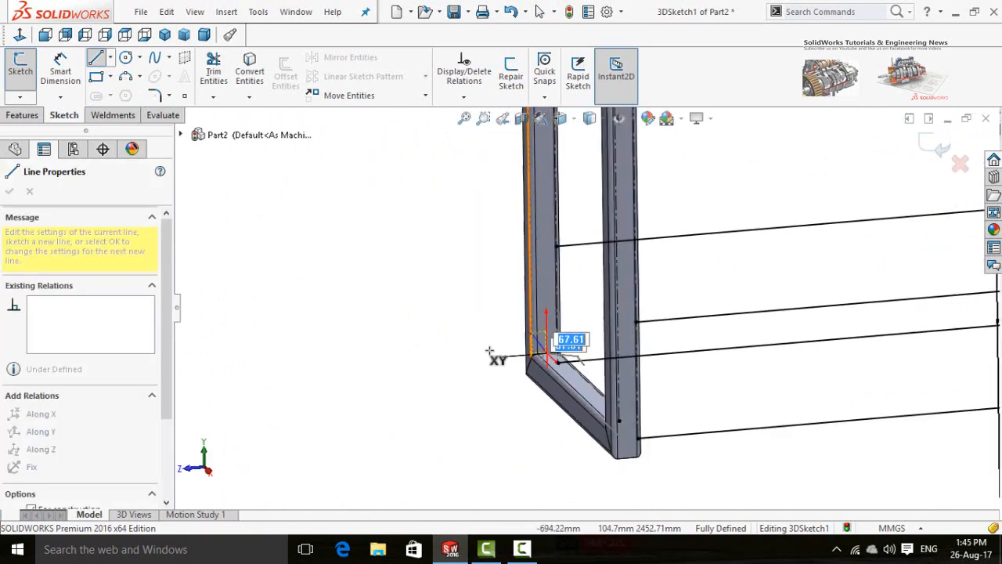
{"action": "scroll", "coordinate": [591, 272], "scroll_direction": "down", "scroll_amount": 5}
{"action": "middle_click_drag", "start_coordinate": [599, 271], "coordinate": [618, 242]}
{"action": "scroll", "coordinate": [658, 262], "scroll_direction": "down", "scroll_amount": 6}
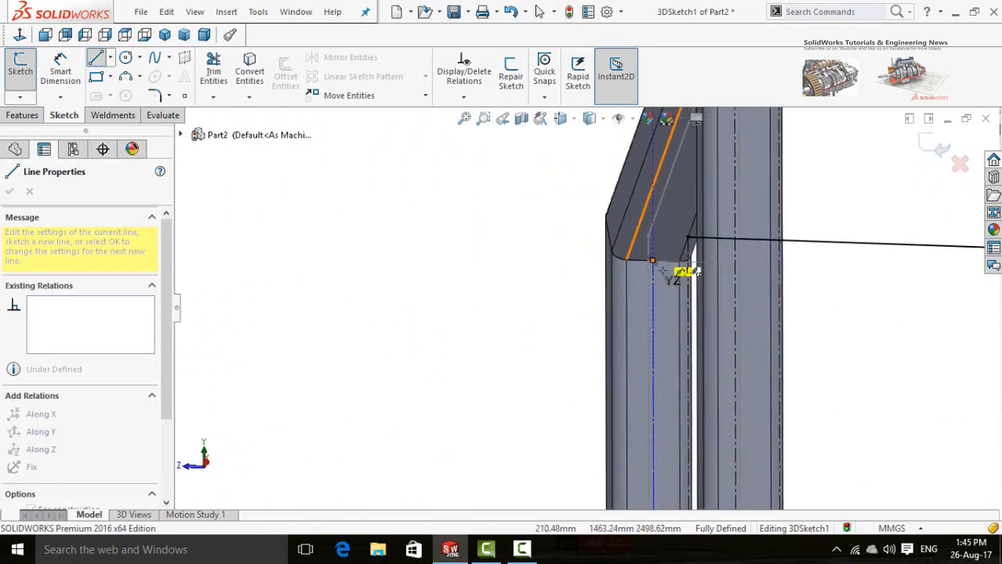
{"action": "left_click", "coordinate": [622, 259]}
{"action": "key", "text": "Escape"}
{"action": "scroll", "coordinate": [458, 305], "scroll_direction": "up", "scroll_amount": 9}
{"action": "middle_click_drag", "start_coordinate": [453, 305], "coordinate": [791, 402]}
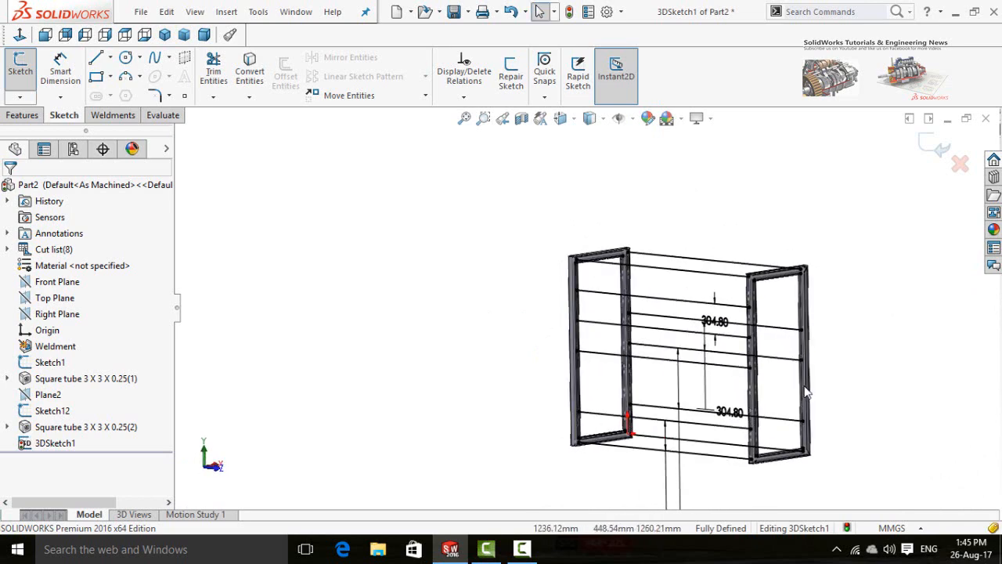
{"action": "left_click", "coordinate": [804, 391]}
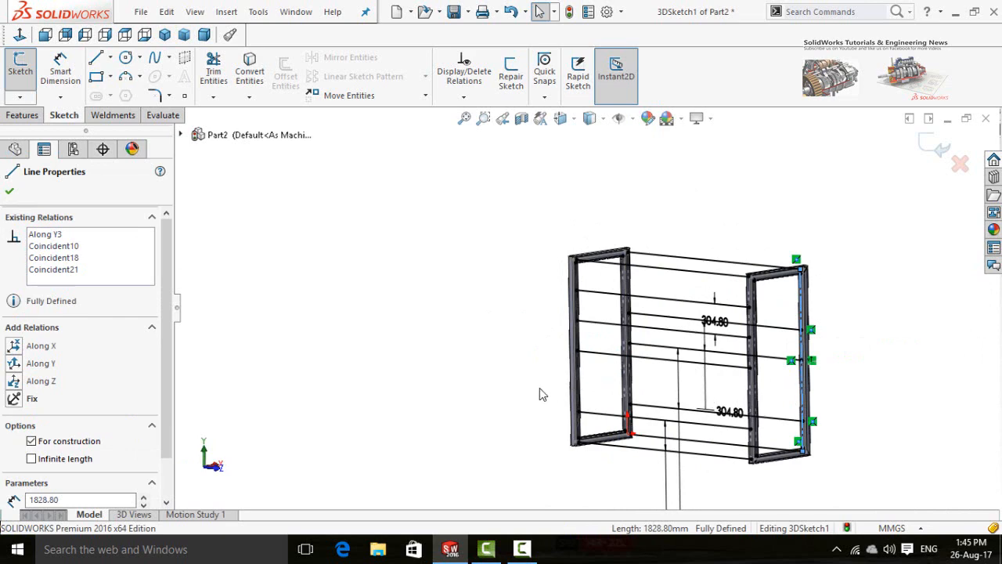
{"action": "middle_click_drag", "start_coordinate": [544, 380], "coordinate": [429, 405]}
{"action": "left_click", "coordinate": [428, 405]}
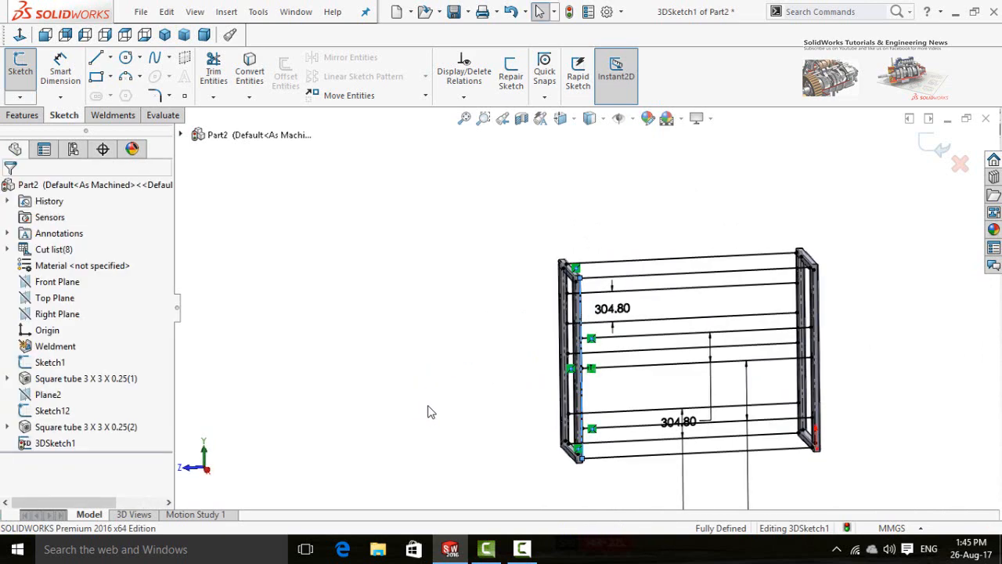
- Sketch a line across the upper part of the far frame, joining the inner-face centerlines of its two uprights
{"action": "scroll", "coordinate": [592, 346], "scroll_direction": "down", "scroll_amount": 2}
{"action": "middle_click_drag", "start_coordinate": [415, 365], "coordinate": [485, 298]}
{"action": "scroll", "coordinate": [634, 278], "scroll_direction": "down", "scroll_amount": 2}
{"action": "scroll", "coordinate": [634, 277], "scroll_direction": "down", "scroll_amount": 4}
{"action": "scroll", "coordinate": [477, 321], "scroll_direction": "up", "scroll_amount": 3}
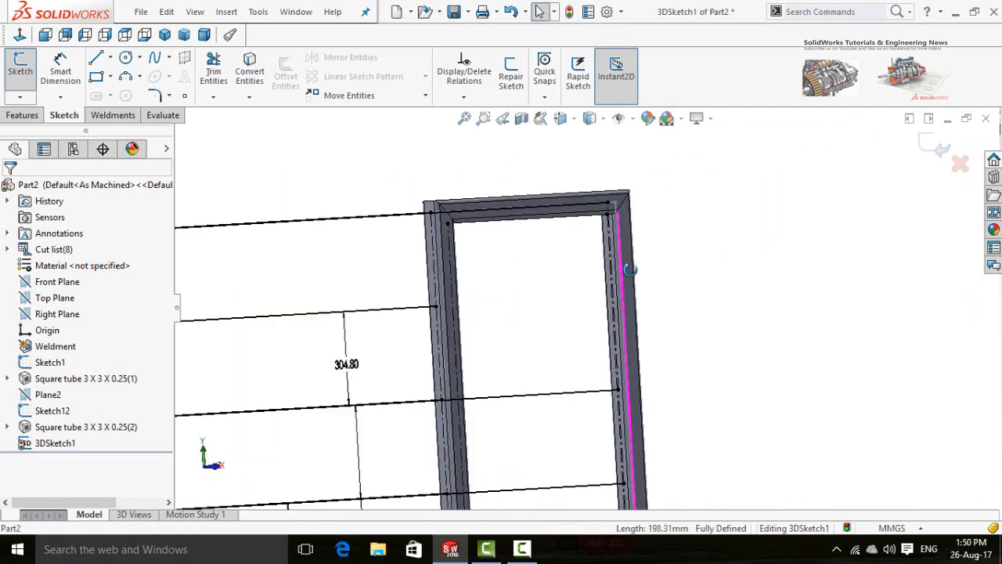
{"action": "middle_click_drag", "start_coordinate": [501, 313], "coordinate": [437, 185]}
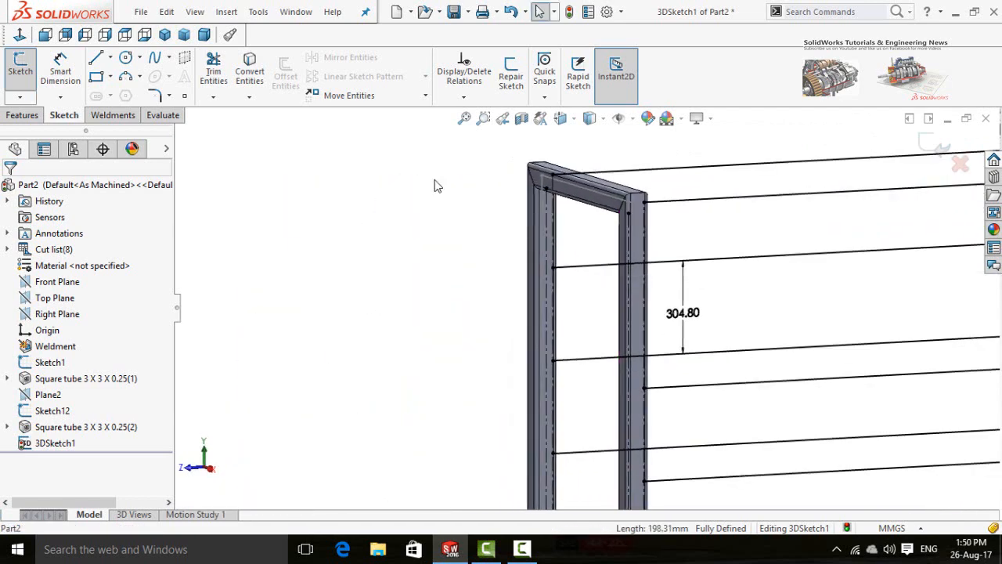
{"action": "left_click", "coordinate": [95, 59]}
{"action": "scroll", "coordinate": [548, 270], "scroll_direction": "down", "scroll_amount": 4}
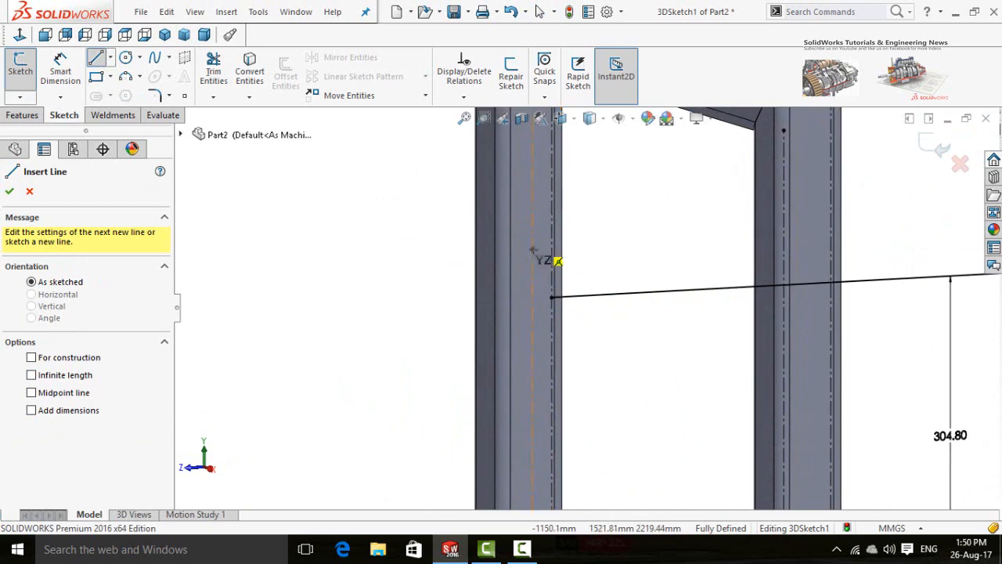
{"action": "left_click", "coordinate": [532, 295]}
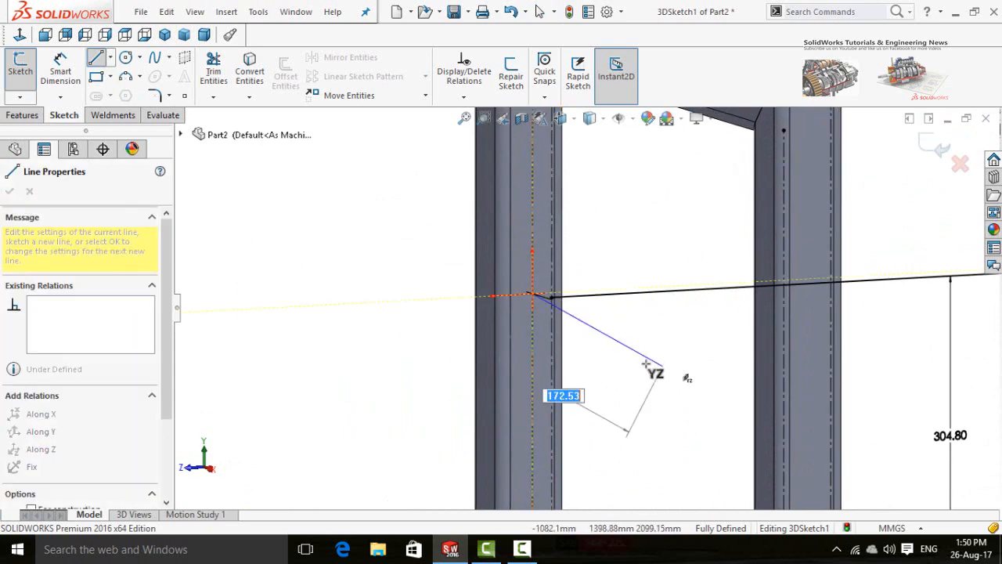
{"action": "mouse_move", "coordinate": [646, 362]}
{"action": "middle_mouse_down"}
{"action": "mouse_move", "coordinate": [574, 344]}
{"action": "mouse_move", "coordinate": [718, 329]}
{"action": "mouse_move", "coordinate": [787, 356]}
{"action": "mouse_move", "coordinate": [738, 376]}
{"action": "middle_mouse_up"}
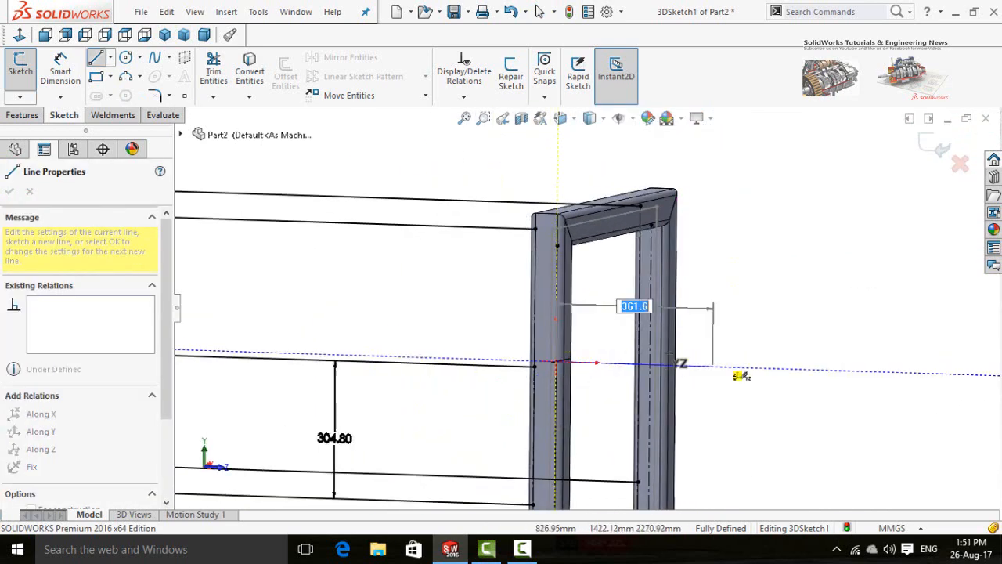
{"action": "scroll", "coordinate": [682, 340], "scroll_direction": "down", "scroll_amount": 5}
{"action": "left_click", "coordinate": [630, 348]}
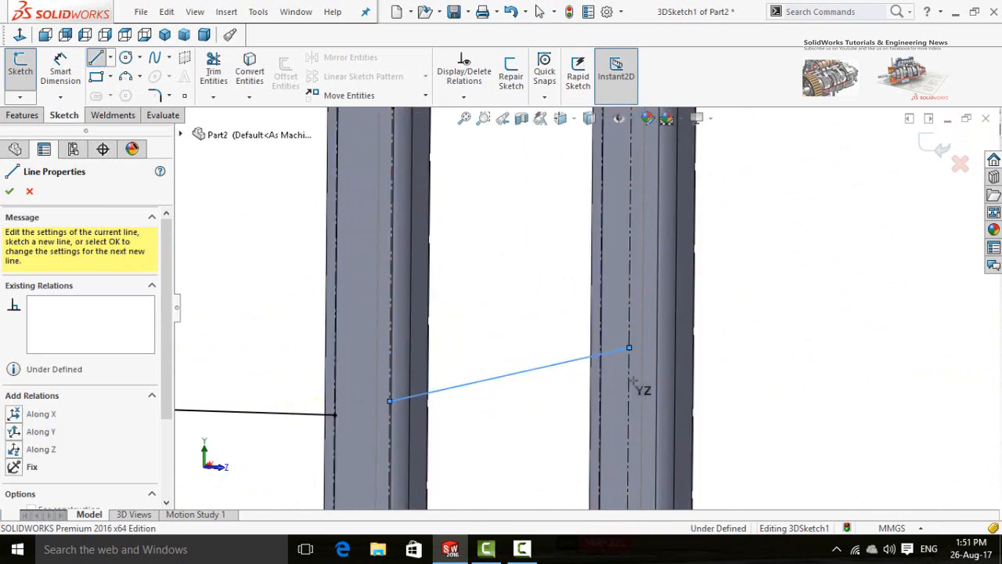
{"action": "key", "text": "Escape"}
{"action": "scroll", "coordinate": [626, 363], "scroll_direction": "up", "scroll_amount": 5}
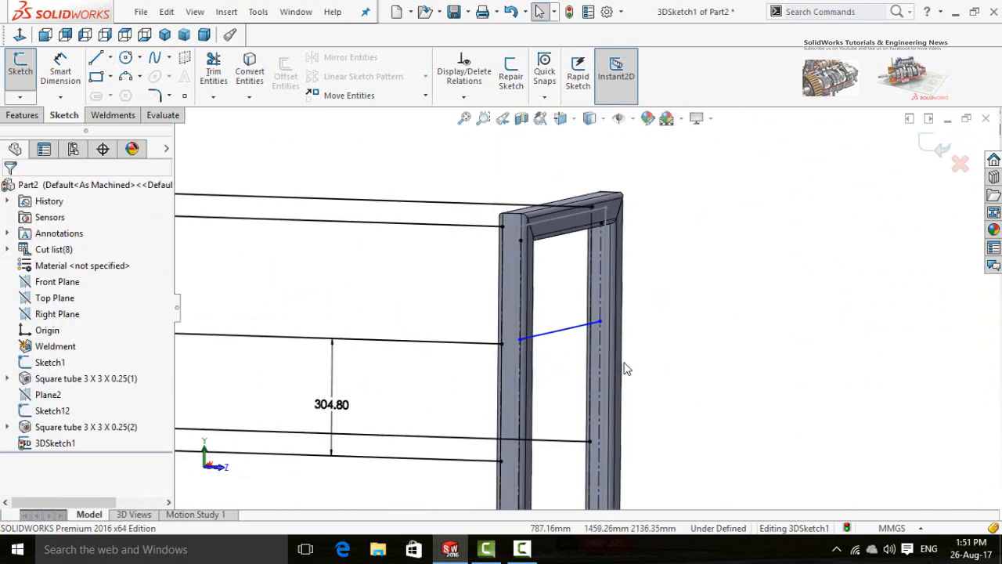
- Make the new crossline parallel to the far frame's top sketch line
{"action": "mouse_move", "coordinate": [626, 363]}
{"action": "middle_mouse_down"}
{"action": "mouse_move", "coordinate": [682, 353]}
{"action": "mouse_move", "coordinate": [623, 351]}
{"action": "mouse_move", "coordinate": [635, 362]}
{"action": "mouse_move", "coordinate": [507, 280]}
{"action": "middle_mouse_up"}
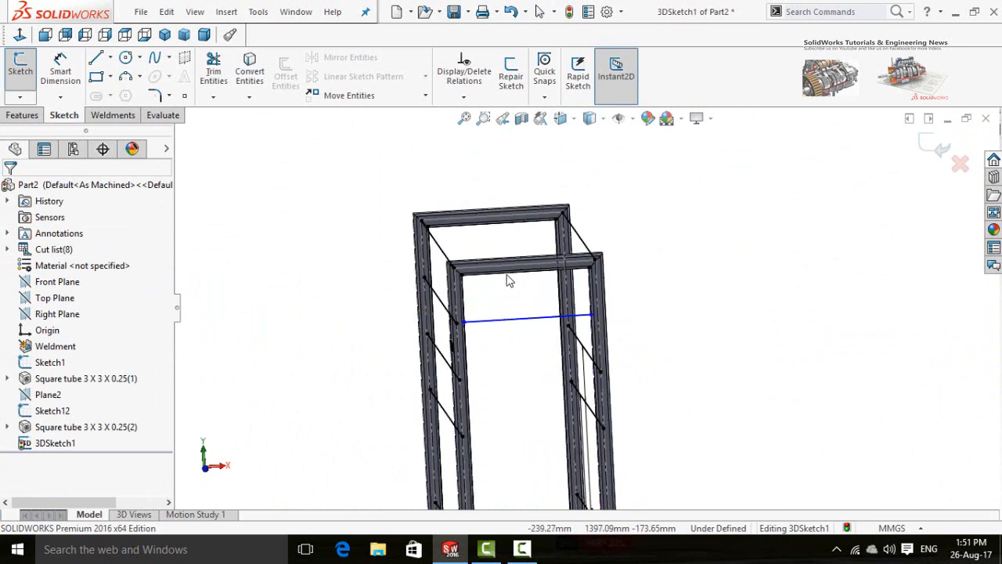
{"action": "left_click", "coordinate": [514, 325]}
{"action": "left_click", "coordinate": [514, 325], "text": "ctrl"}
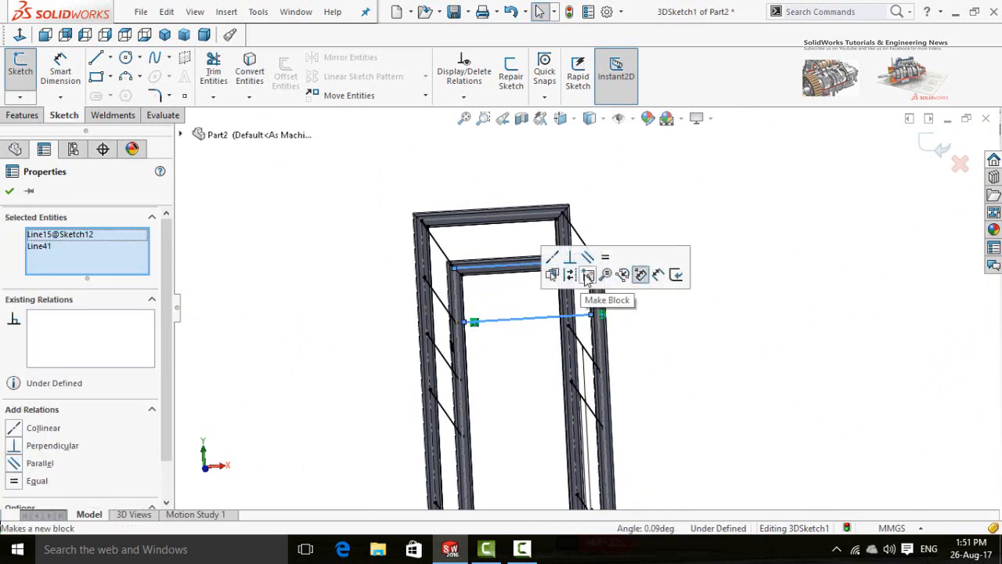
{"action": "left_click", "coordinate": [718, 359]}
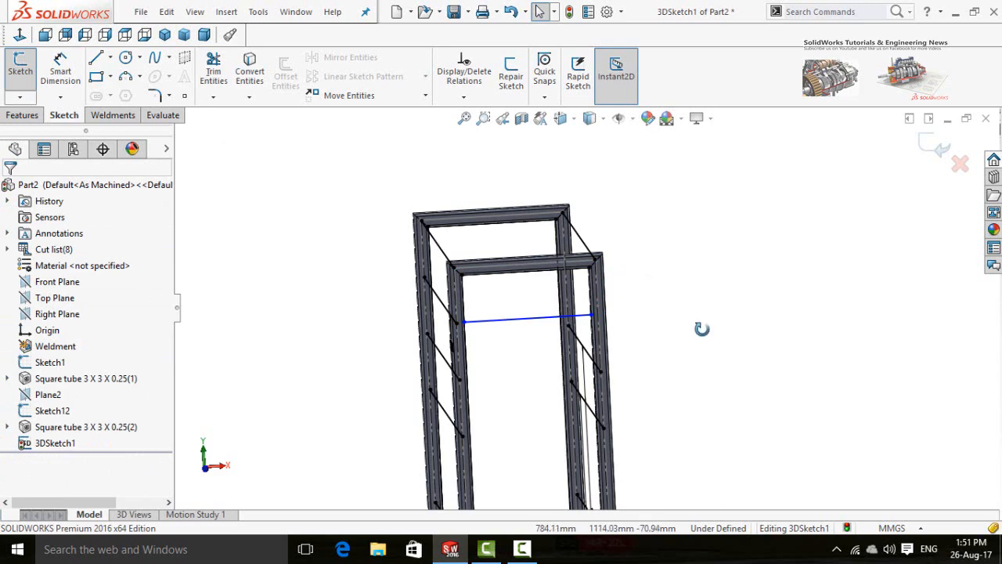
- Sketch a line across the upper part of the origin frame, joining the inner-face centerlines of its two uprights
{"action": "middle_click_drag", "start_coordinate": [702, 328], "coordinate": [523, 358]}
{"action": "scroll", "coordinate": [558, 379], "scroll_direction": "up", "scroll_amount": 1}
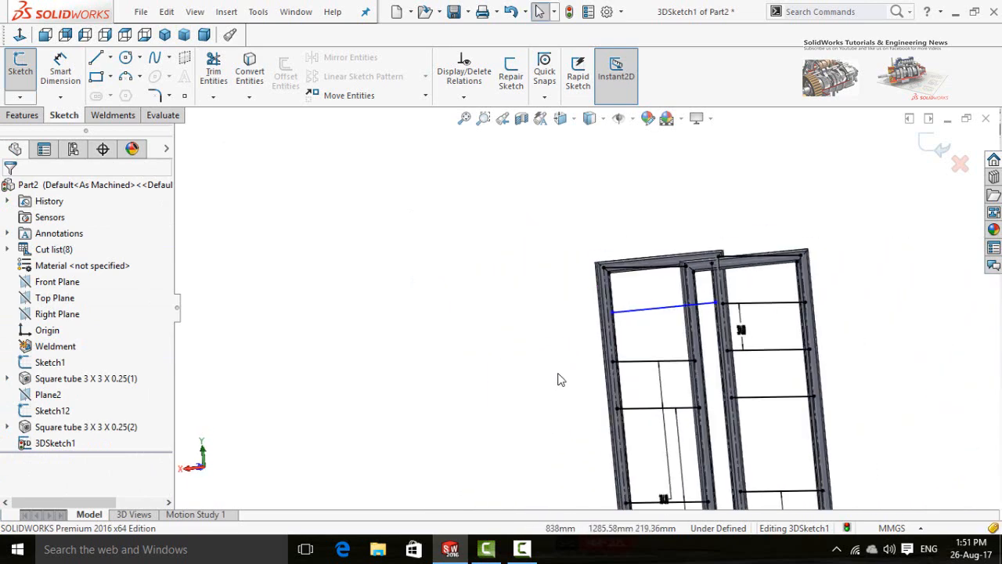
{"action": "middle_click_drag", "start_coordinate": [608, 353], "coordinate": [540, 354]}
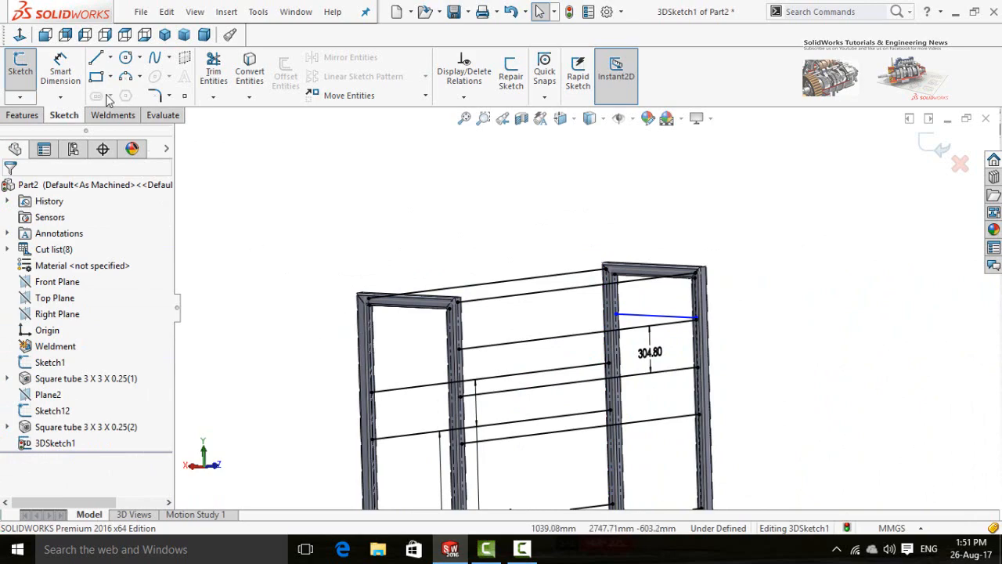
{"action": "left_click", "coordinate": [101, 66]}
{"action": "scroll", "coordinate": [342, 344], "scroll_direction": "down", "scroll_amount": 5}
{"action": "middle_click_drag", "start_coordinate": [342, 334], "coordinate": [688, 307]}
{"action": "left_click", "coordinate": [425, 325]}
{"action": "scroll", "coordinate": [423, 327], "scroll_direction": "down", "scroll_amount": 5}
{"action": "scroll", "coordinate": [597, 317], "scroll_direction": "up", "scroll_amount": 4}
{"action": "scroll", "coordinate": [606, 322], "scroll_direction": "up", "scroll_amount": 2}
{"action": "scroll", "coordinate": [617, 291], "scroll_direction": "down", "scroll_amount": 5}
{"action": "left_click", "coordinate": [635, 277]}
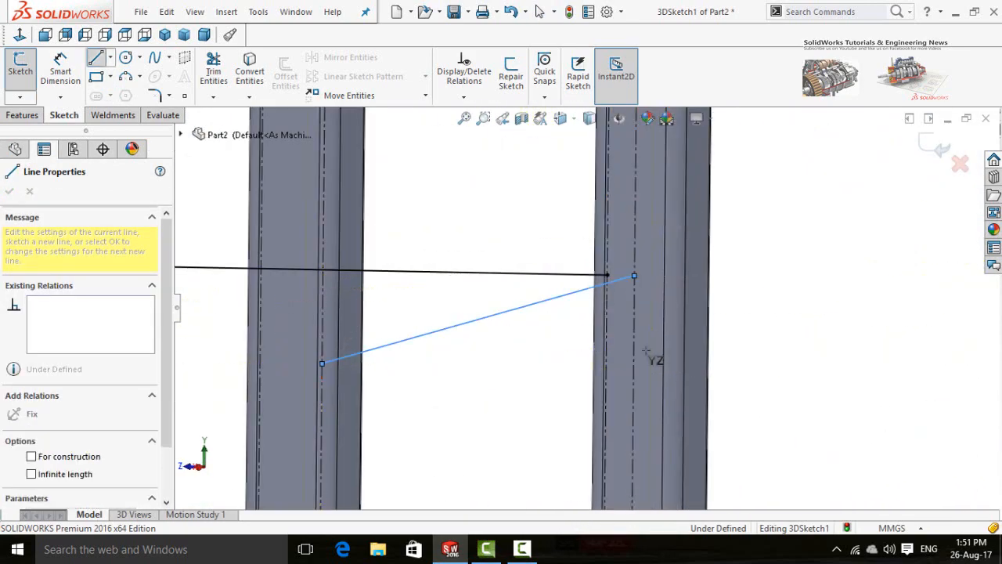
{"action": "key", "text": "Escape"}
- Make the origin frame's new crossline parallel to that frame's top sketch line
{"action": "scroll", "coordinate": [591, 307], "scroll_direction": "up", "scroll_amount": 1}
{"action": "scroll", "coordinate": [567, 348], "scroll_direction": "up", "scroll_amount": 3}
{"action": "middle_click_drag", "start_coordinate": [566, 347], "coordinate": [626, 313]}
{"action": "left_click", "coordinate": [586, 318]}
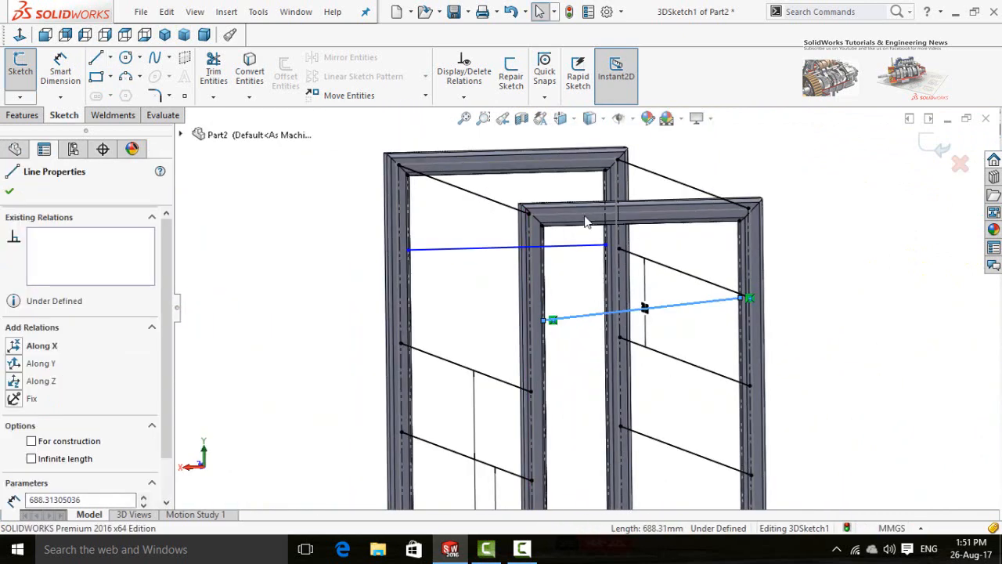
{"action": "left_click", "coordinate": [587, 217], "text": "ctrl"}
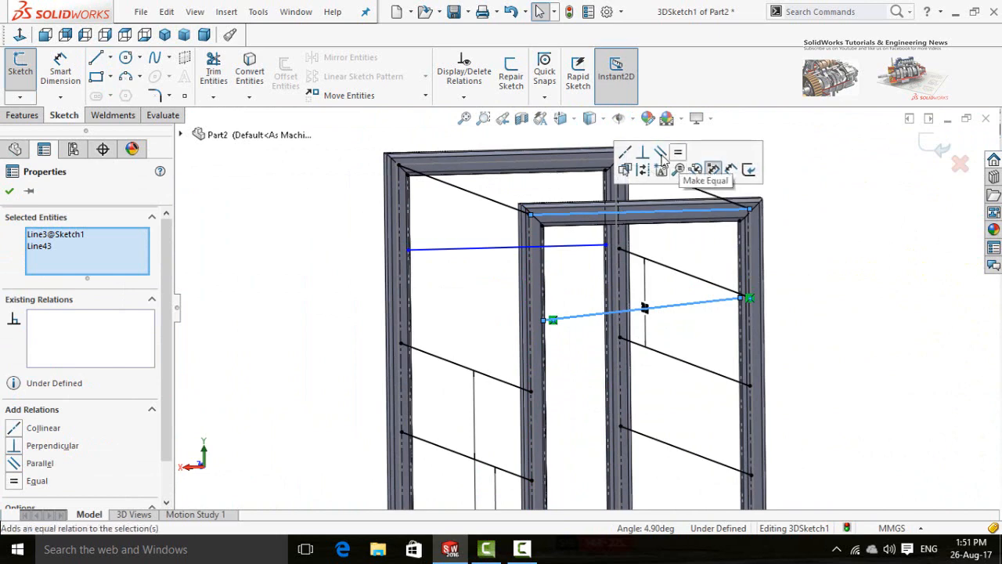
{"action": "left_click", "coordinate": [659, 159]}
{"action": "left_click", "coordinate": [246, 353]}
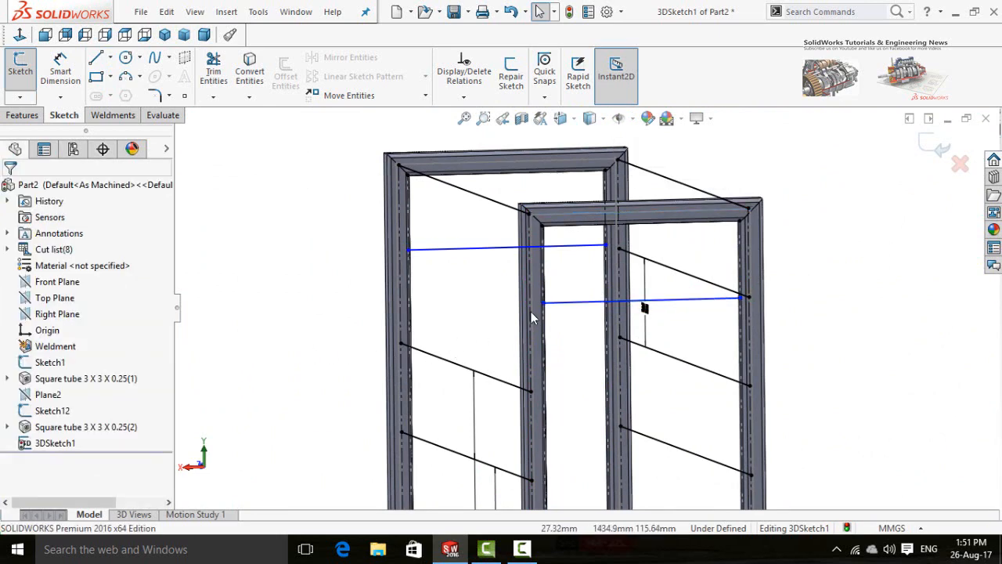
- Align the matching endpoints of the two frames' crosslines with an Along Z relation
{"action": "scroll", "coordinate": [531, 317], "scroll_direction": "down", "scroll_amount": 3}
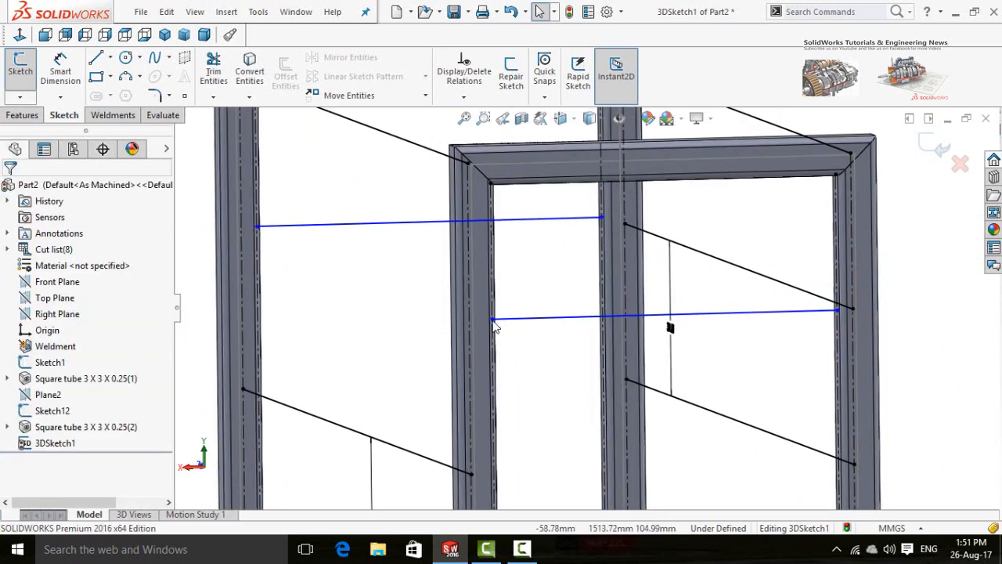
{"action": "left_click", "coordinate": [492, 320]}
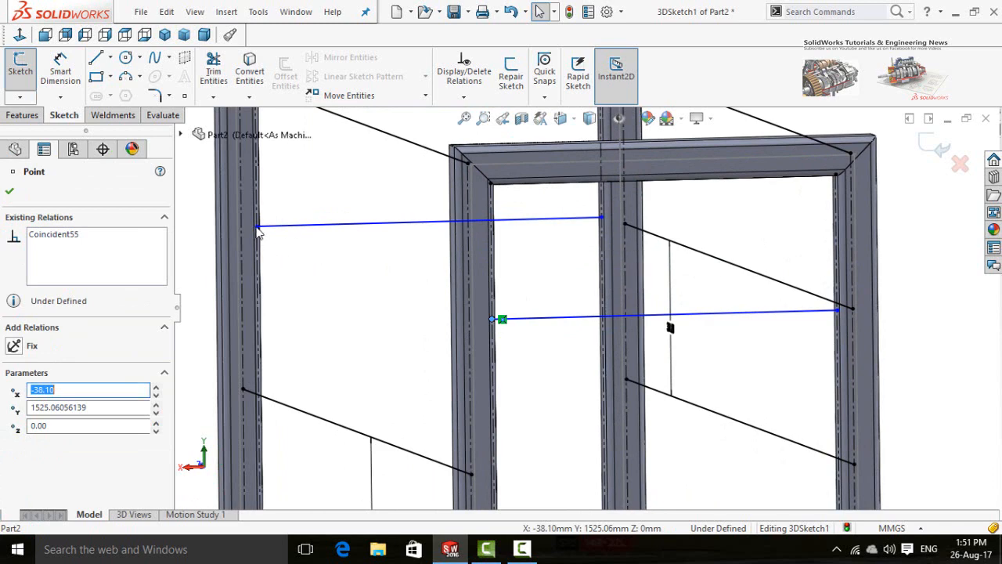
{"action": "left_click", "coordinate": [258, 226], "text": "ctrl"}
{"action": "scroll", "coordinate": [400, 345], "scroll_direction": "up", "scroll_amount": 3}
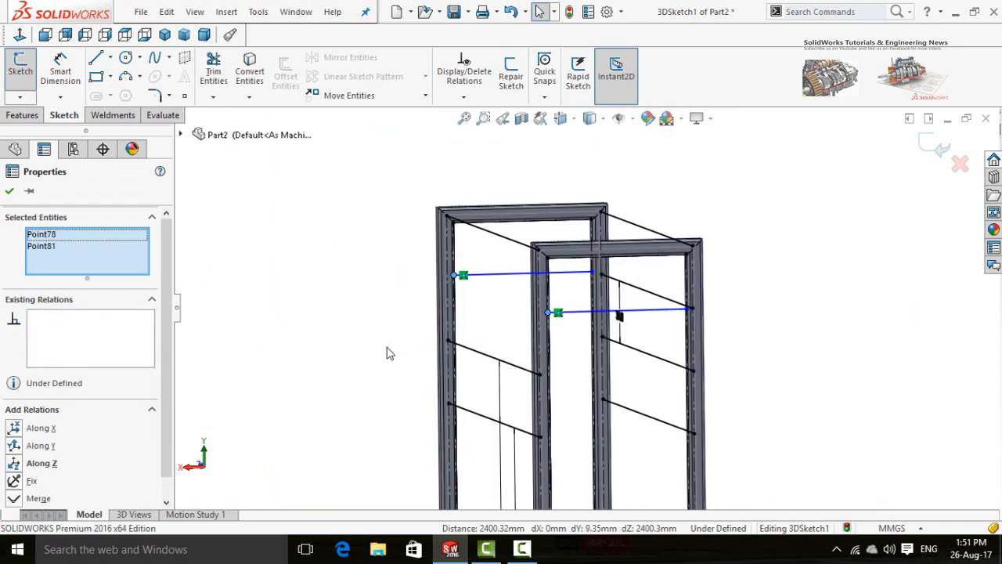
{"action": "middle_click_drag", "start_coordinate": [386, 354], "coordinate": [454, 338]}
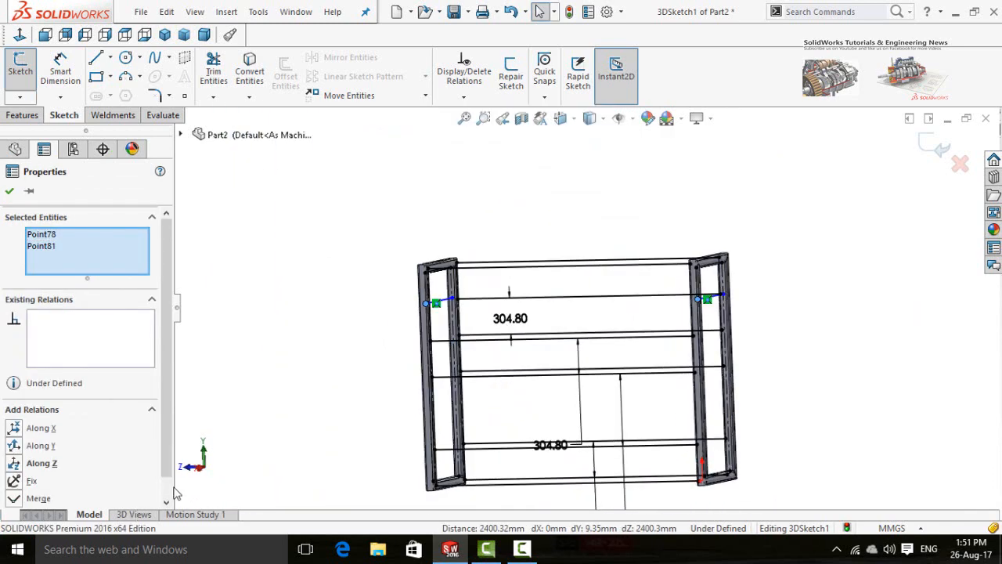
{"action": "left_click", "coordinate": [14, 463]}
- Dimension the distance between the origin frame's top sketch line and its new crossline as 304.8 mm
{"action": "middle_click_drag", "start_coordinate": [464, 217], "coordinate": [518, 337]}
{"action": "right_click_drag", "start_coordinate": [519, 339], "coordinate": [505, 319]}
{"action": "scroll", "coordinate": [503, 318], "scroll_direction": "down", "scroll_amount": 8}
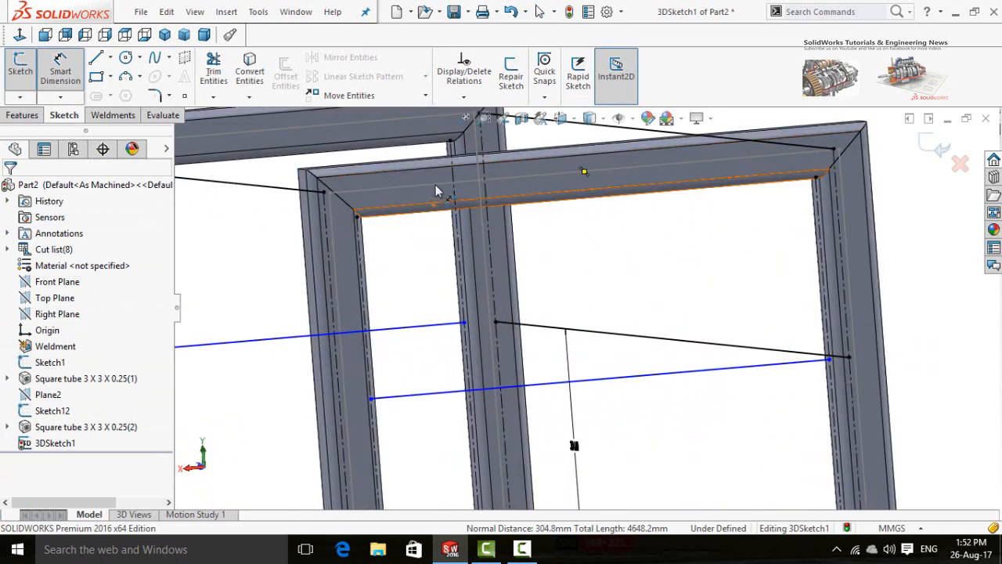
{"action": "left_click", "coordinate": [436, 186]}
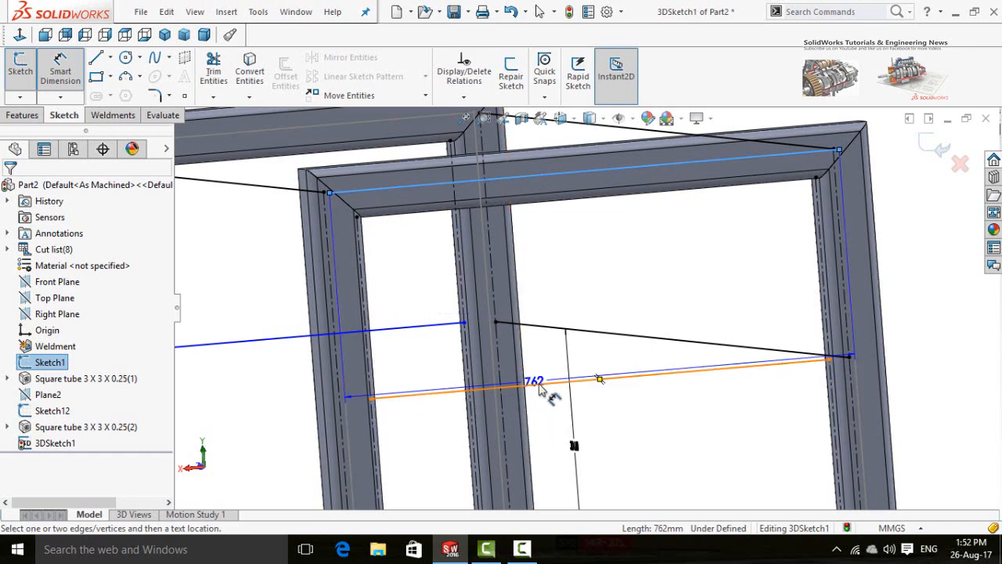
{"action": "left_click", "coordinate": [539, 387]}
{"action": "scroll", "coordinate": [617, 357], "scroll_direction": "up", "scroll_amount": 2}
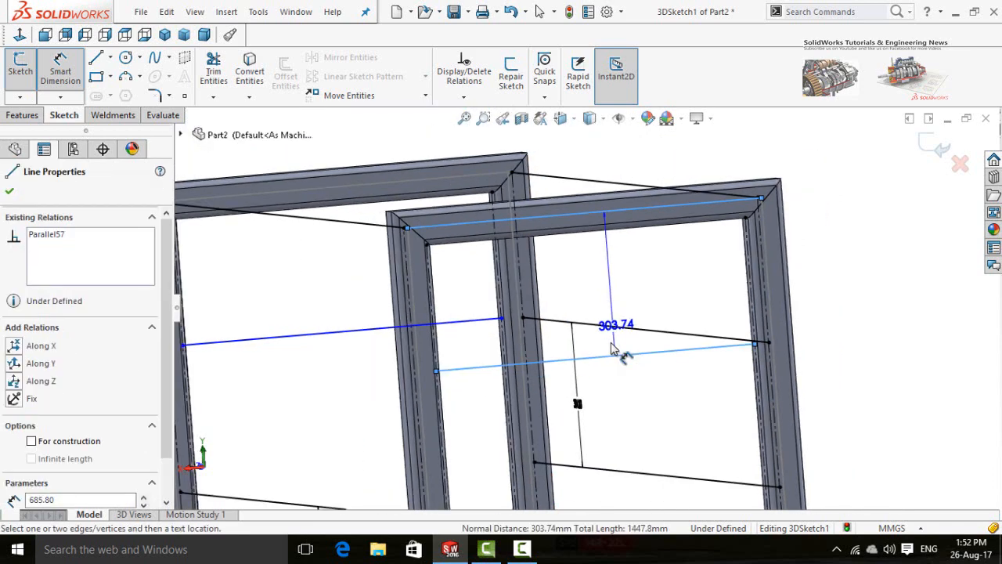
{"action": "scroll", "coordinate": [614, 350], "scroll_direction": "up", "scroll_amount": 2}
{"action": "left_click", "coordinate": [821, 301]}
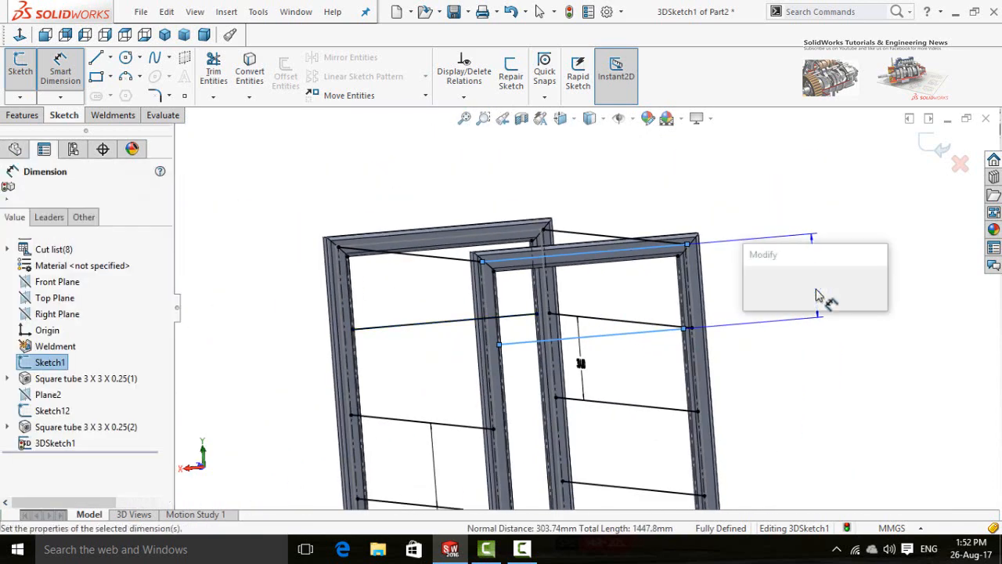
{"action": "type", "text": "304.8"}
{"action": "key", "text": "Return"}
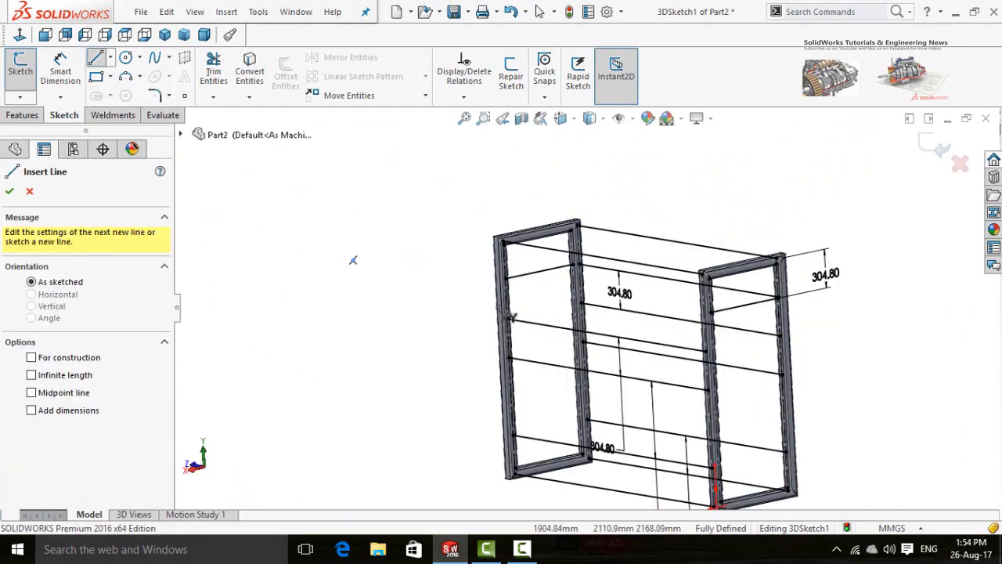
- Sketch a line joining the midpoints of the two frames' upper crosslines and finish the 3D sketch
{"action": "left_click", "coordinate": [537, 271]}
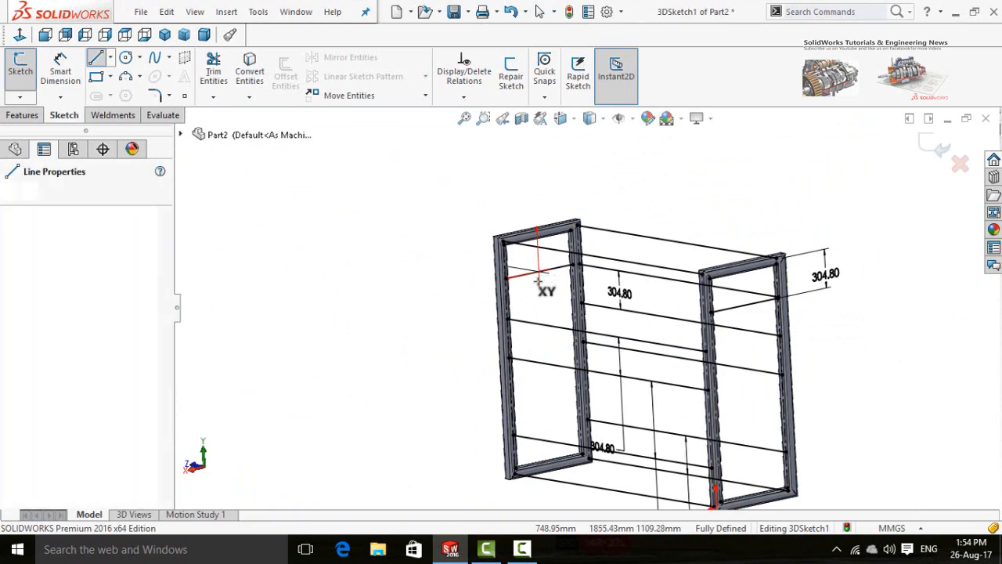
{"action": "left_click", "coordinate": [744, 304]}
{"action": "key", "text": "Escape"}
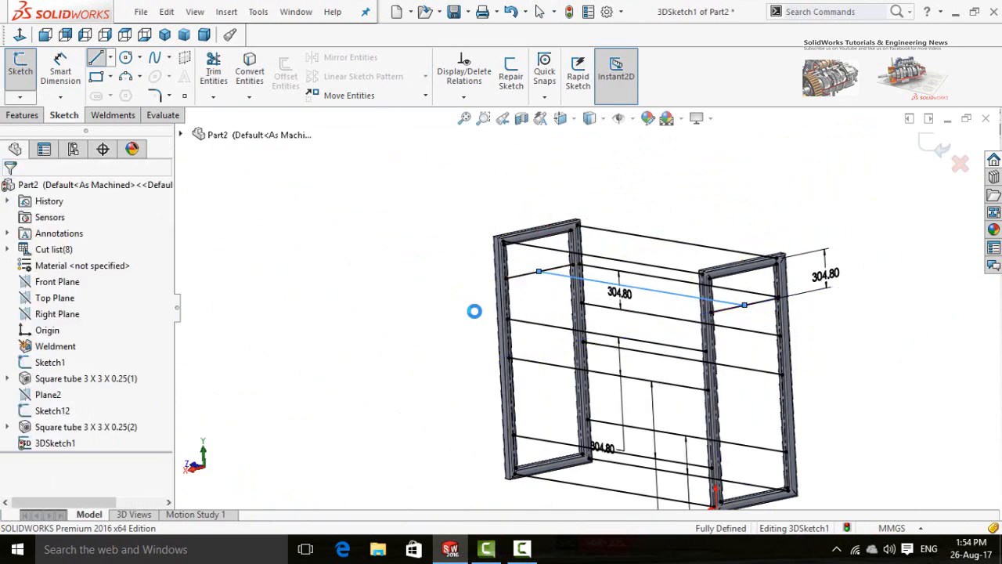
{"action": "middle_click_drag", "start_coordinate": [404, 322], "coordinate": [541, 329]}
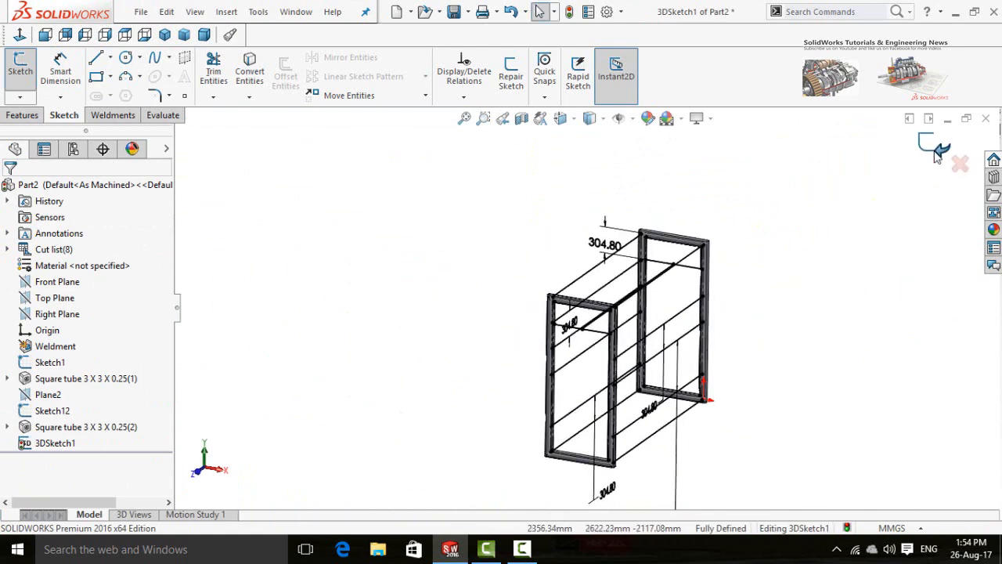
{"action": "left_click", "coordinate": [937, 155]}
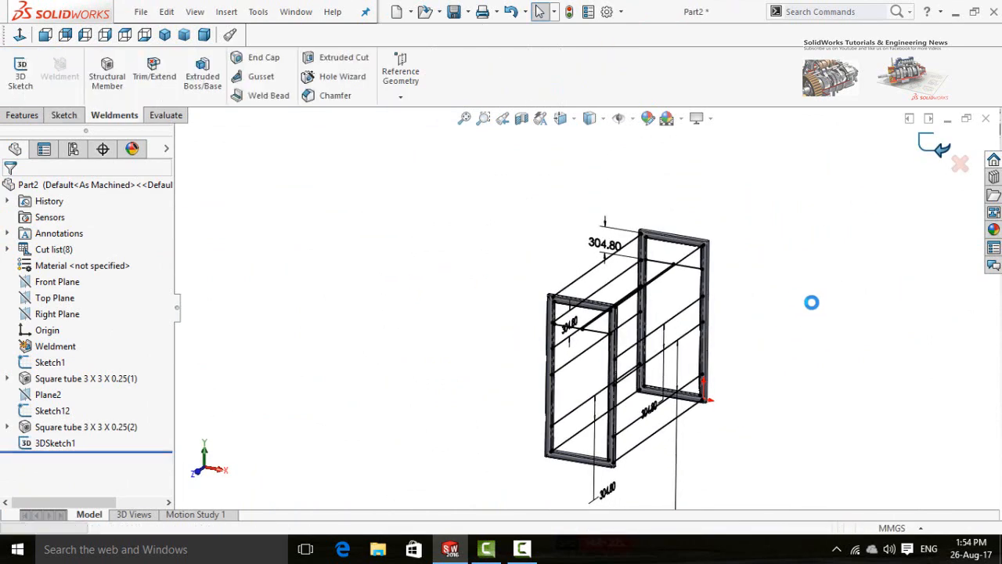
{"action": "left_click", "coordinate": [536, 552]}
{"action": "left_click", "coordinate": [929, 485]}
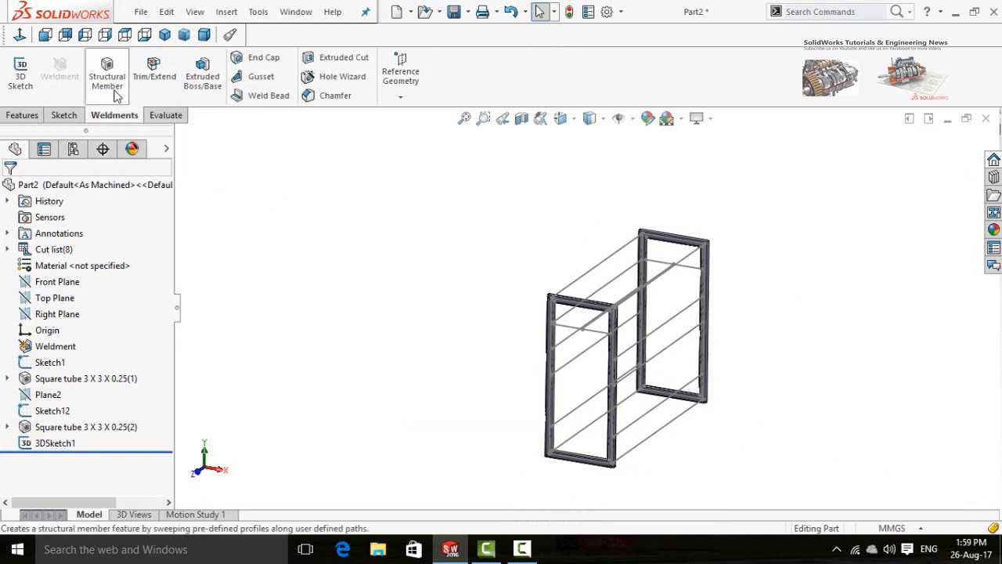
- Start an ansi inch square tube structural member, size 2 x 2 x 0.25, along the five lines joining the frames on one side
{"action": "left_click", "coordinate": [114, 90]}
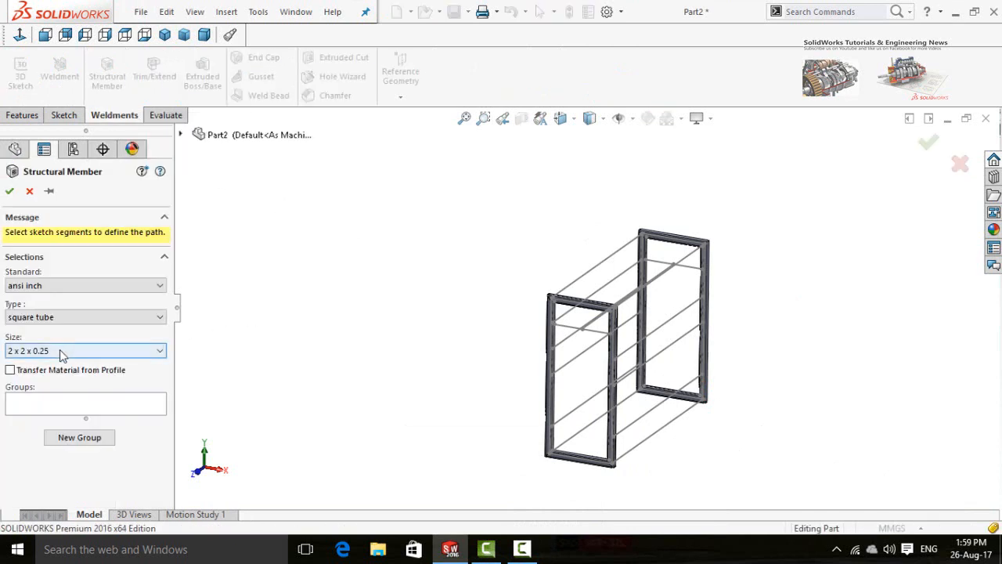
{"action": "left_click", "coordinate": [71, 352]}
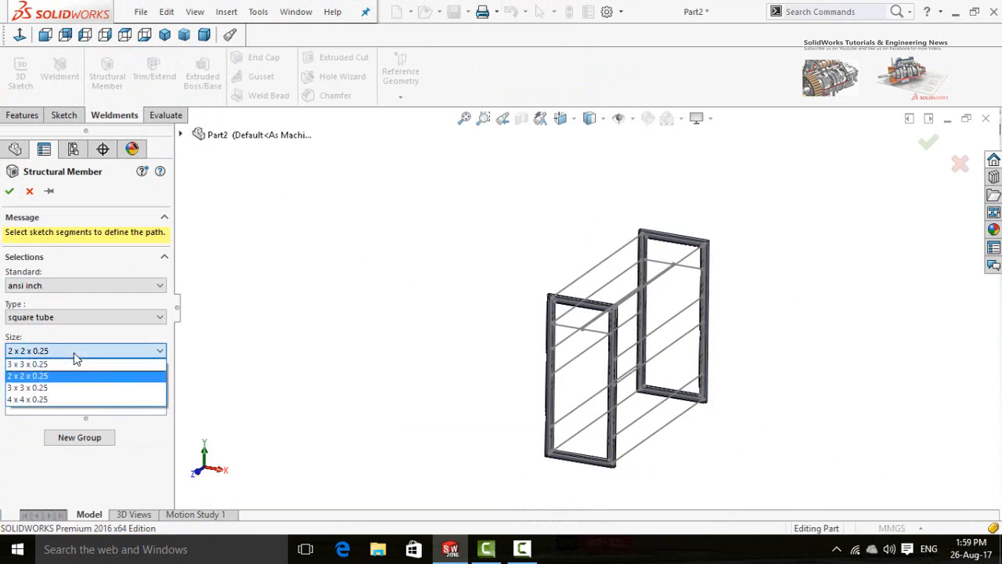
{"action": "left_click", "coordinate": [31, 379]}
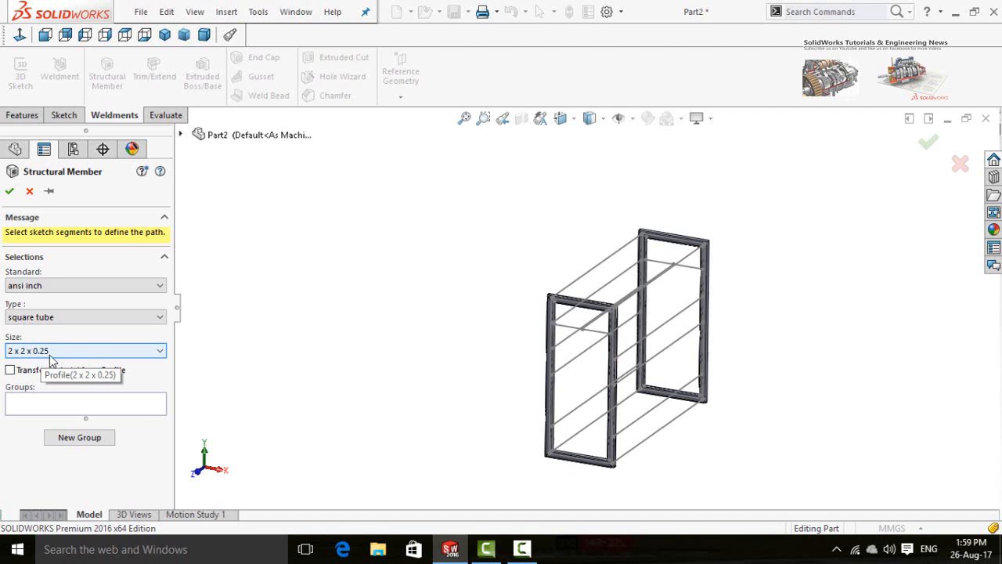
{"action": "scroll", "coordinate": [647, 465], "scroll_direction": "down", "scroll_amount": 3}
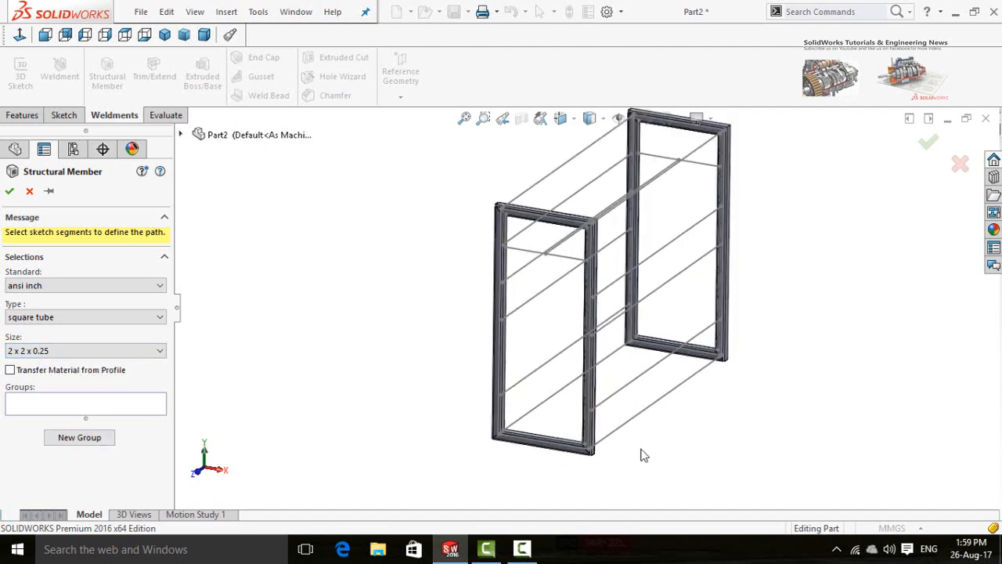
{"action": "left_click", "coordinate": [625, 424]}
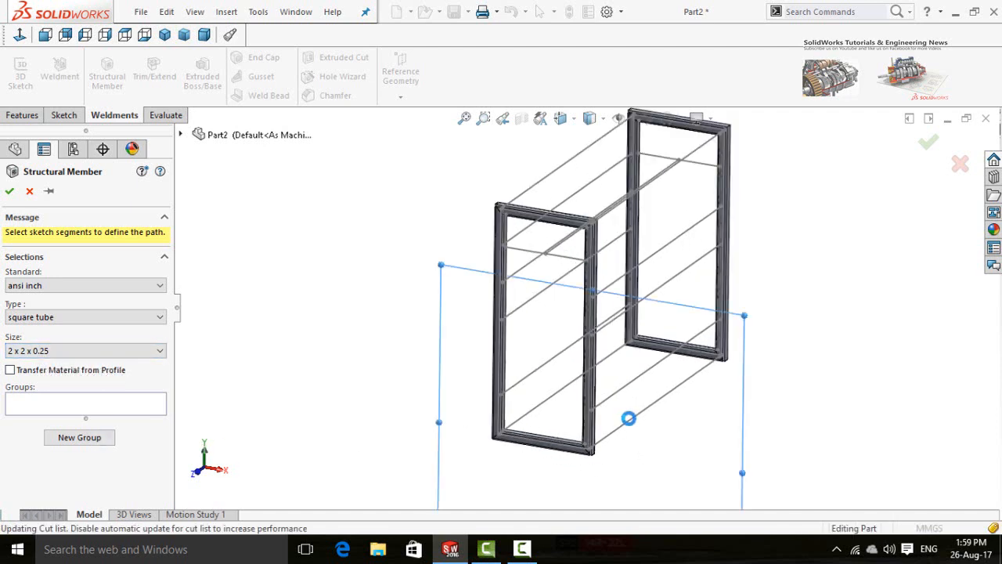
{"action": "left_click", "coordinate": [650, 368]}
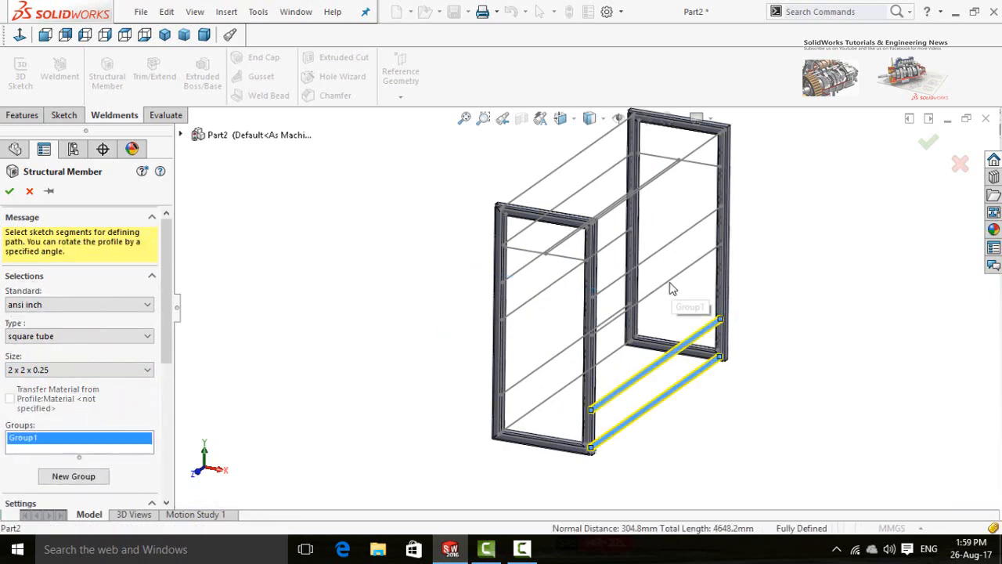
{"action": "left_click", "coordinate": [671, 279]}
{"action": "left_click", "coordinate": [665, 244]}
{"action": "scroll", "coordinate": [660, 224], "scroll_direction": "up", "scroll_amount": 3}
{"action": "middle_click_drag", "start_coordinate": [623, 228], "coordinate": [639, 229]}
{"action": "left_click", "coordinate": [637, 225]}
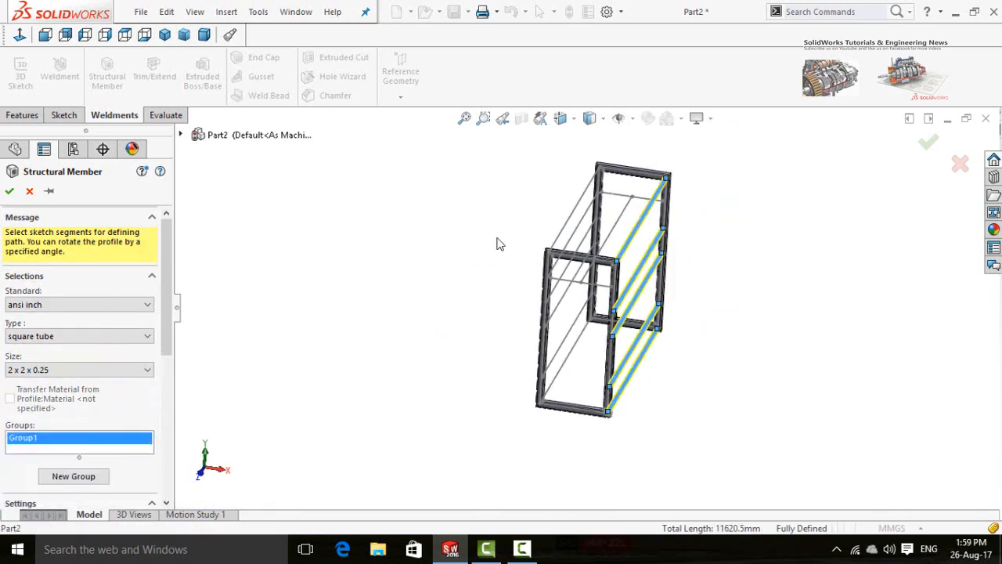
- Add the lines joining the frames on the opposite side and the line between the crossline midpoints to the group, and create the tubes
{"action": "middle_click_drag", "start_coordinate": [496, 240], "coordinate": [569, 235]}
{"action": "left_click", "coordinate": [560, 225]}
{"action": "middle_click_drag", "start_coordinate": [450, 290], "coordinate": [410, 279]}
{"action": "left_click", "coordinate": [534, 233]}
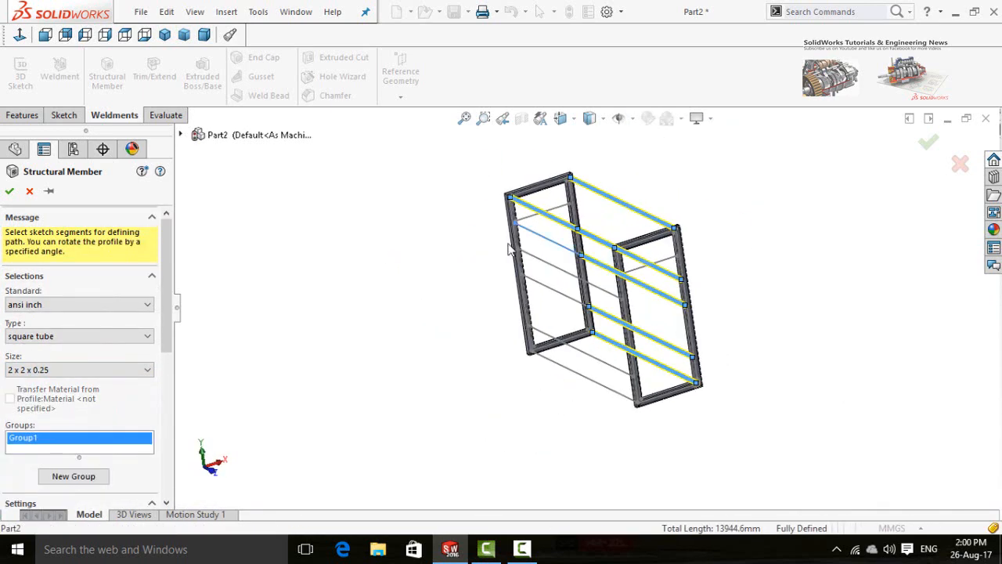
{"action": "middle_click_drag", "start_coordinate": [484, 274], "coordinate": [450, 303]}
{"action": "left_click", "coordinate": [587, 221]}
{"action": "scroll", "coordinate": [611, 356], "scroll_direction": "down", "scroll_amount": 3}
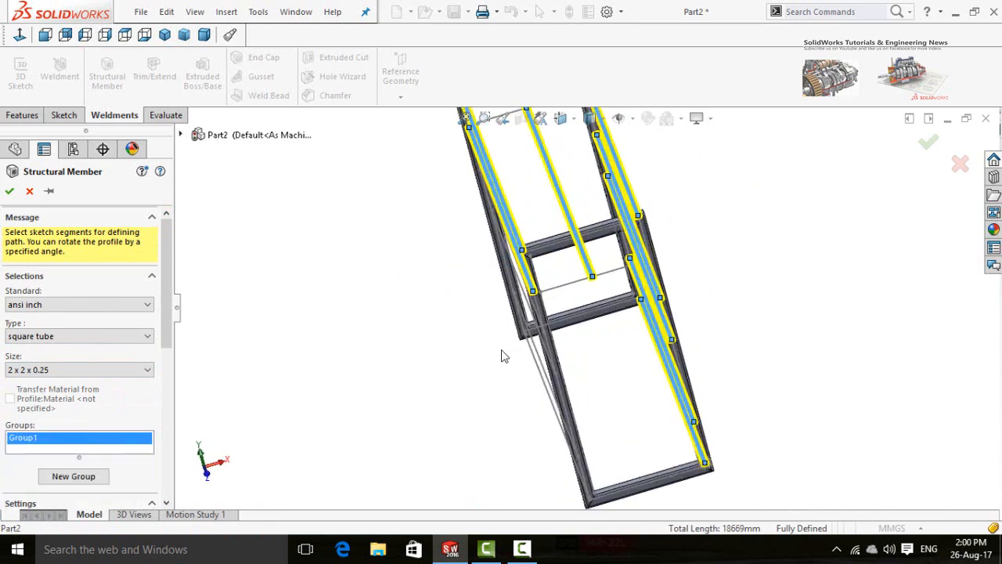
{"action": "scroll", "coordinate": [503, 350], "scroll_direction": "up", "scroll_amount": 3}
{"action": "middle_click_drag", "start_coordinate": [502, 351], "coordinate": [523, 287]}
{"action": "middle_click_drag", "start_coordinate": [391, 262], "coordinate": [390, 290]}
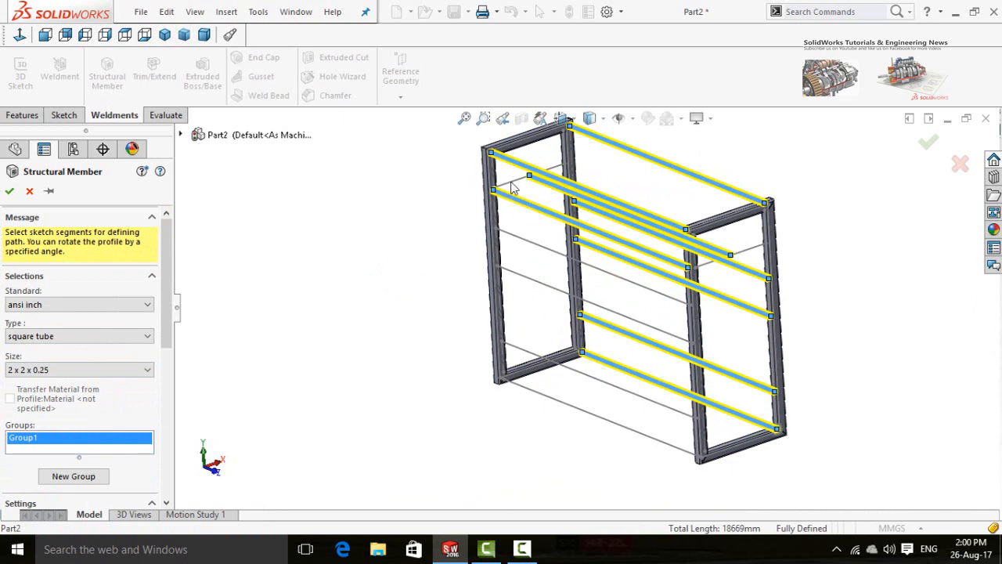
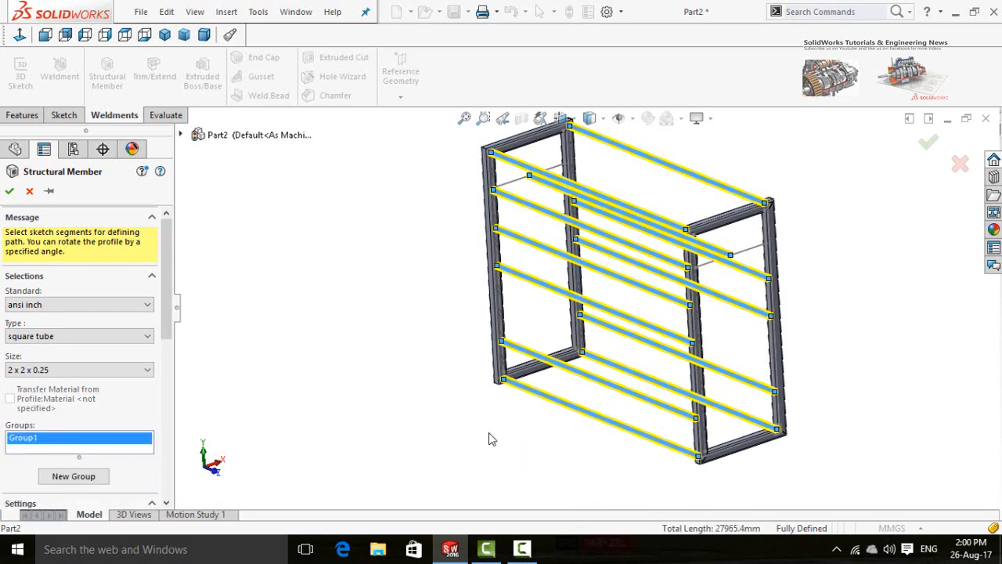
{"action": "middle_click_drag", "start_coordinate": [482, 361], "coordinate": [419, 371]}
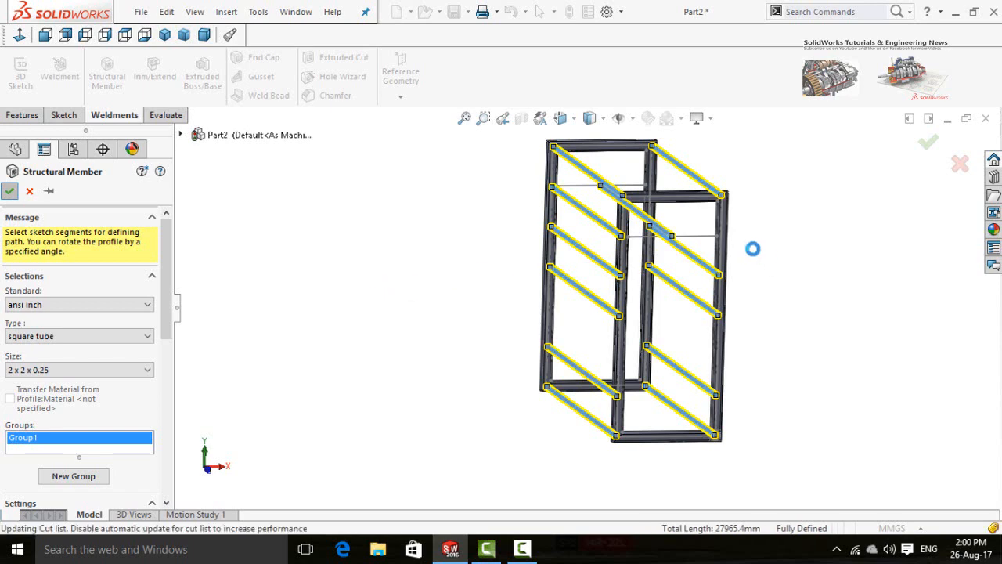
- Create 2 x 2 x 0.25 square tube structural members along the upper crosslines of both end frames
{"action": "scroll", "coordinate": [756, 252], "scroll_direction": "down", "scroll_amount": 5}
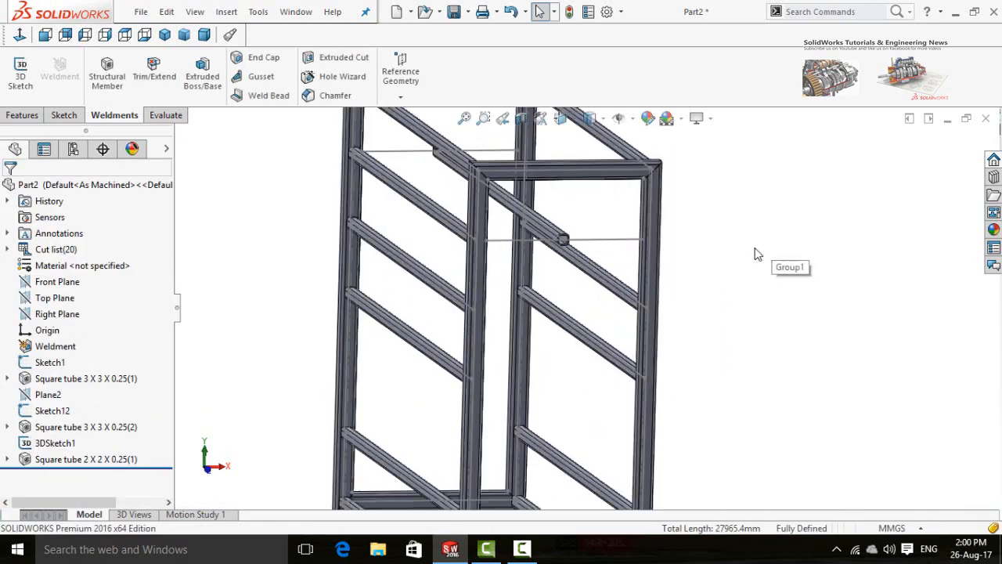
{"action": "key", "text": "Left"}
{"action": "key", "text": "Left"}
{"action": "key", "text": "Left"}
{"action": "key", "text": "Left"}
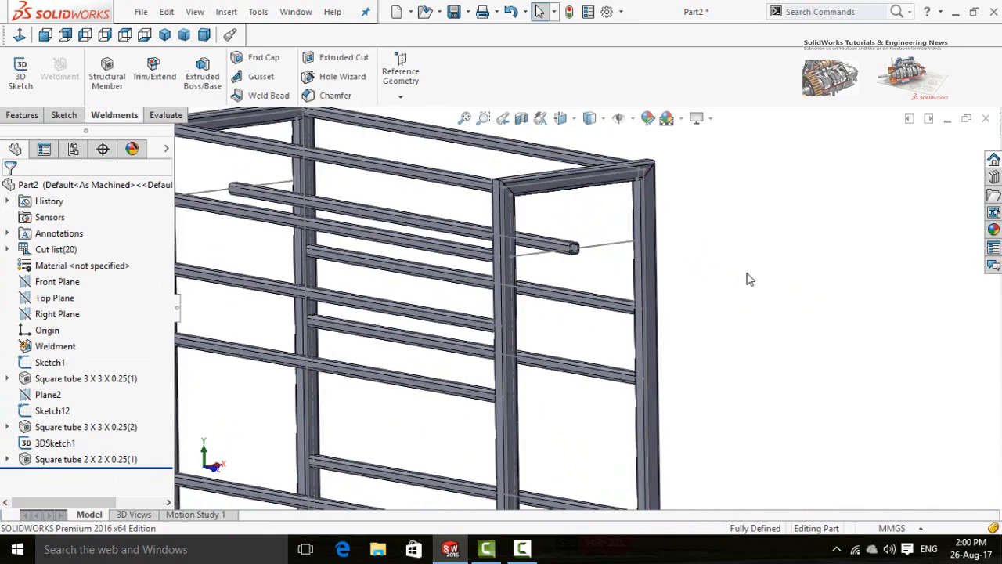
{"action": "left_click", "coordinate": [115, 84]}
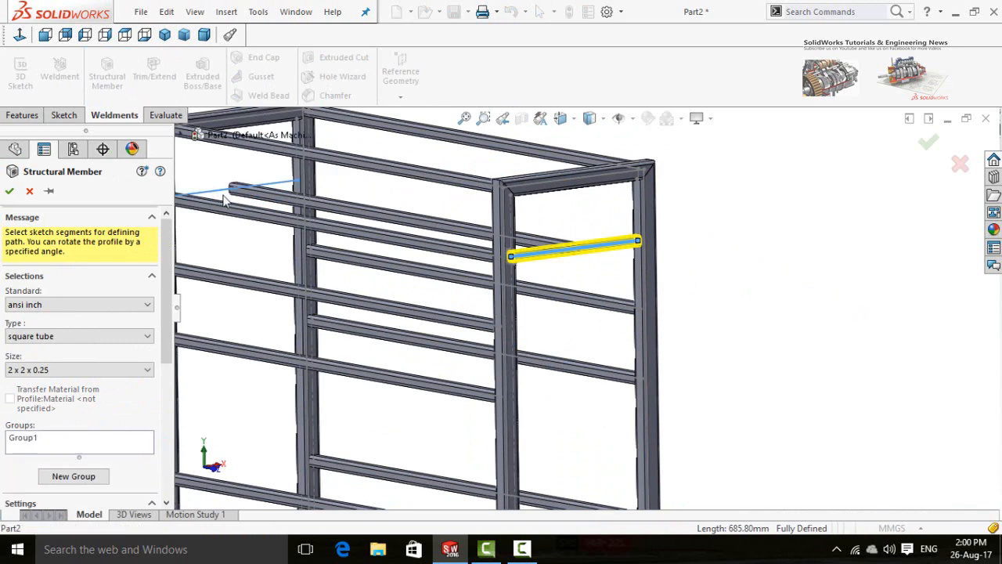
{"action": "left_click", "coordinate": [217, 194]}
{"action": "key", "text": "z"}
{"action": "key", "text": "z"}
{"action": "middle_click_drag", "start_coordinate": [332, 278], "coordinate": [250, 291]}
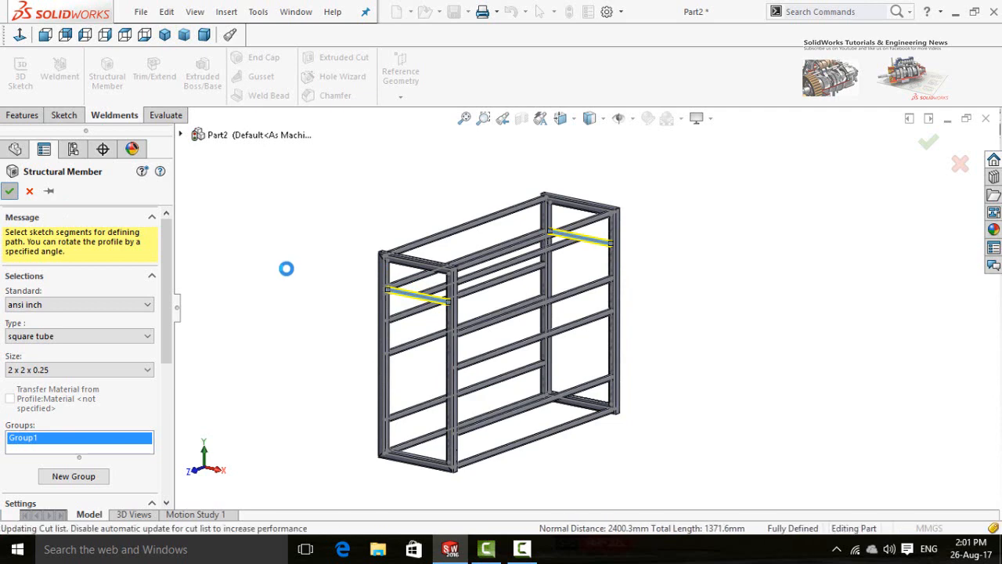
{"action": "scroll", "coordinate": [689, 403], "scroll_direction": "up", "scroll_amount": 2}
{"action": "scroll", "coordinate": [680, 399], "scroll_direction": "down", "scroll_amount": 2}
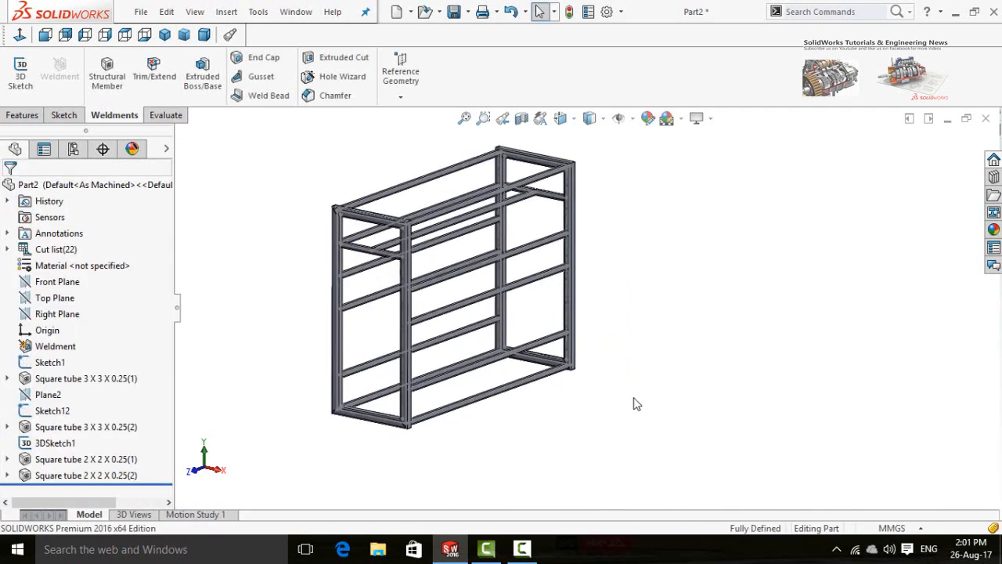
- Hide the sketches 3DSketch1, Sketch12 and Sketch1
{"action": "middle_click_drag", "start_coordinate": [562, 412], "coordinate": [454, 408]}
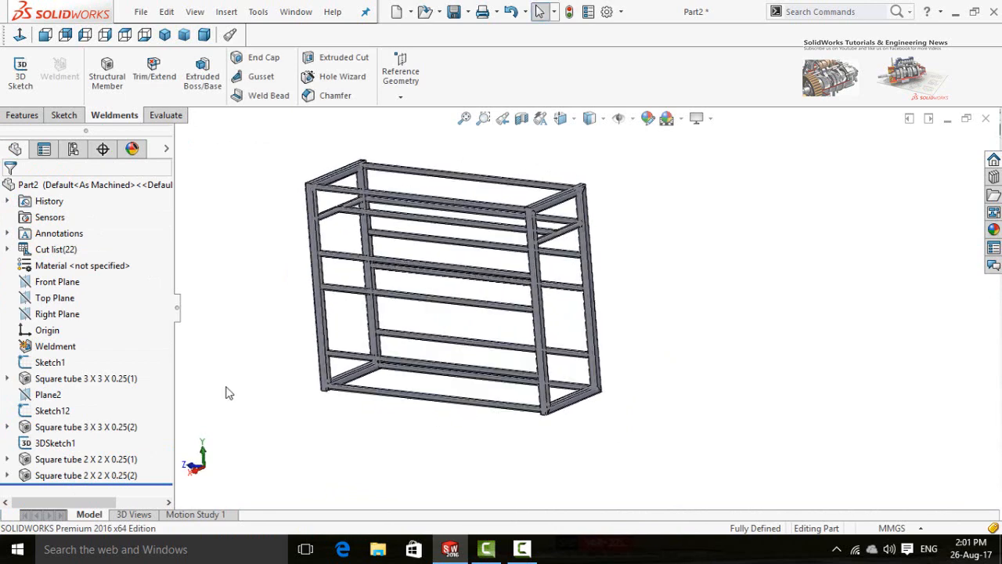
{"action": "left_click", "coordinate": [51, 443]}
{"action": "right_click", "coordinate": [51, 444]}
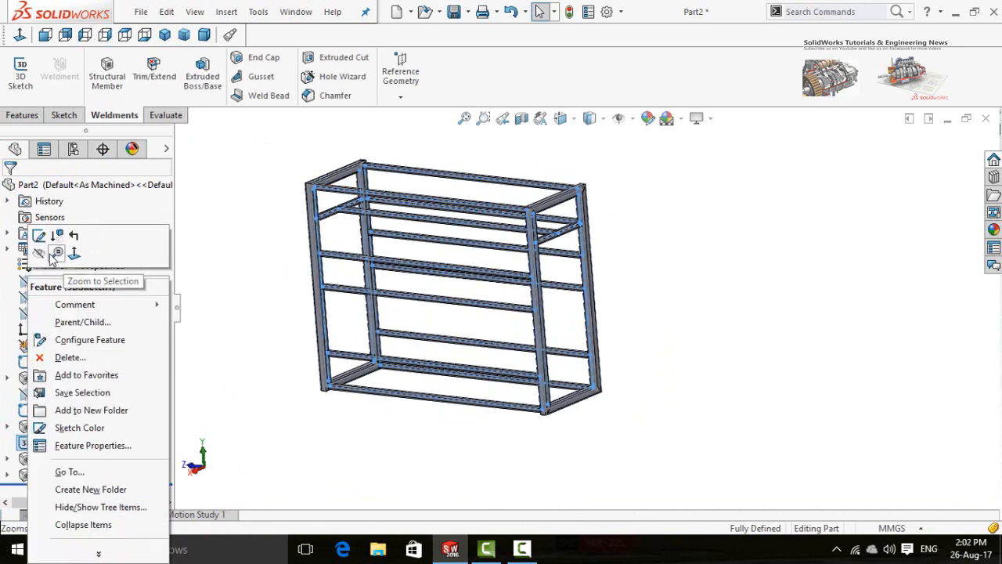
{"action": "left_click", "coordinate": [39, 252]}
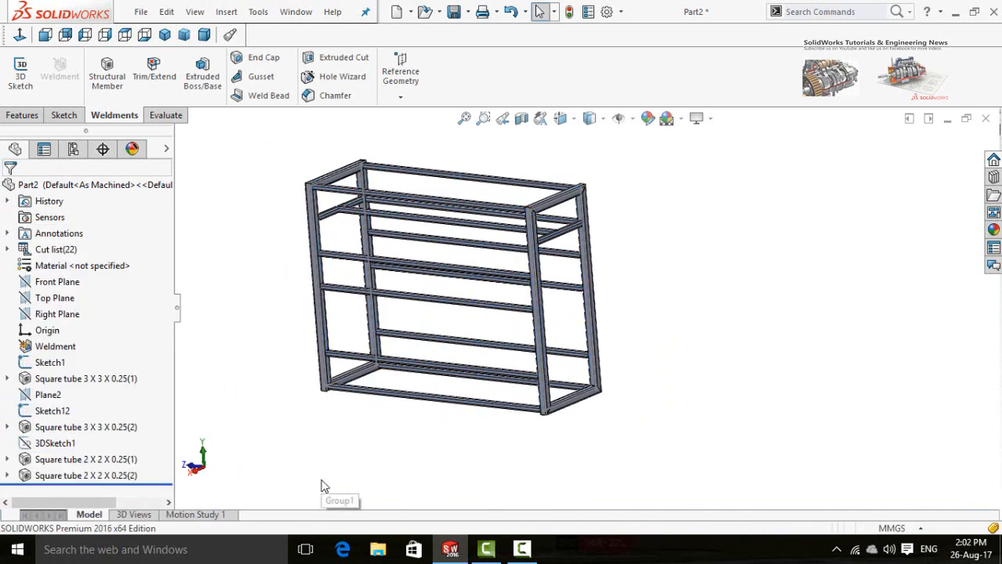
{"action": "scroll", "coordinate": [391, 464], "scroll_direction": "up", "scroll_amount": 5}
{"action": "scroll", "coordinate": [584, 335], "scroll_direction": "up", "scroll_amount": 3}
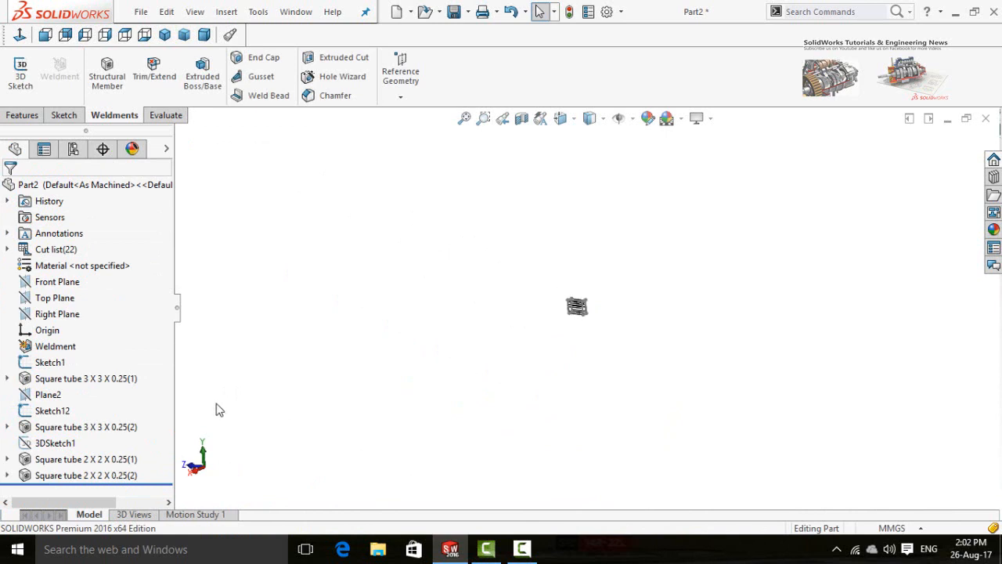
{"action": "left_click", "coordinate": [78, 411]}
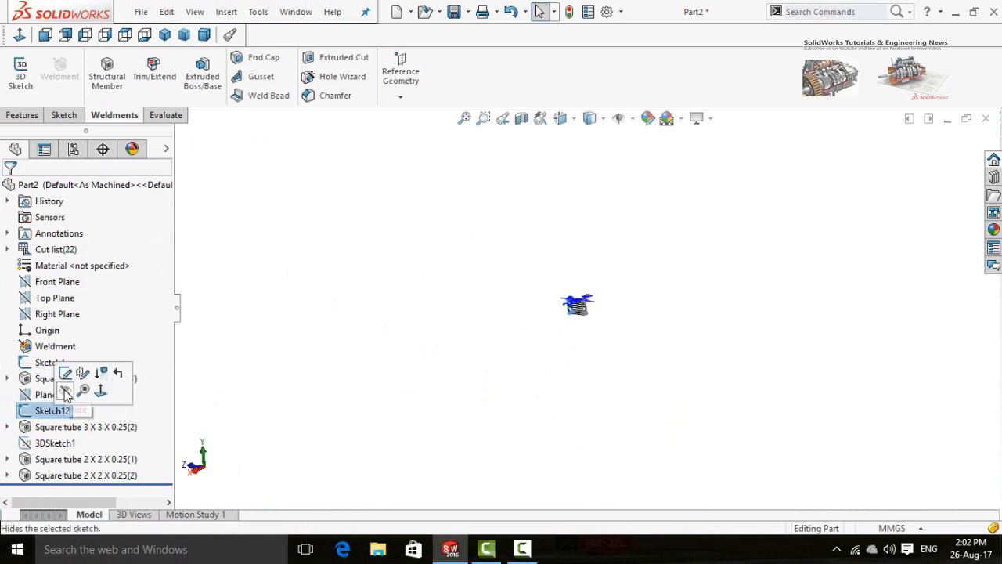
{"action": "left_click", "coordinate": [66, 393]}
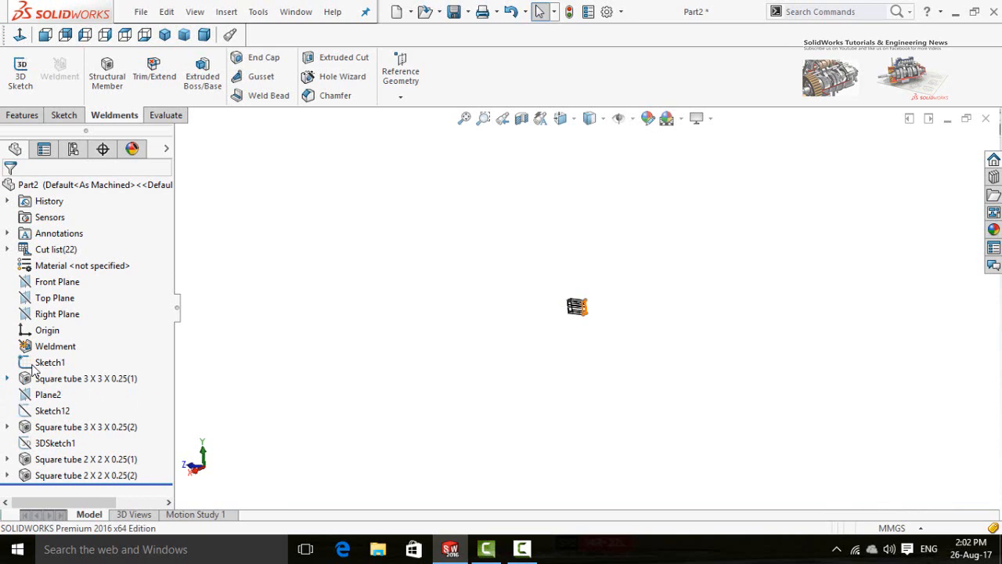
{"action": "left_click", "coordinate": [39, 361]}
{"action": "left_click", "coordinate": [66, 344]}
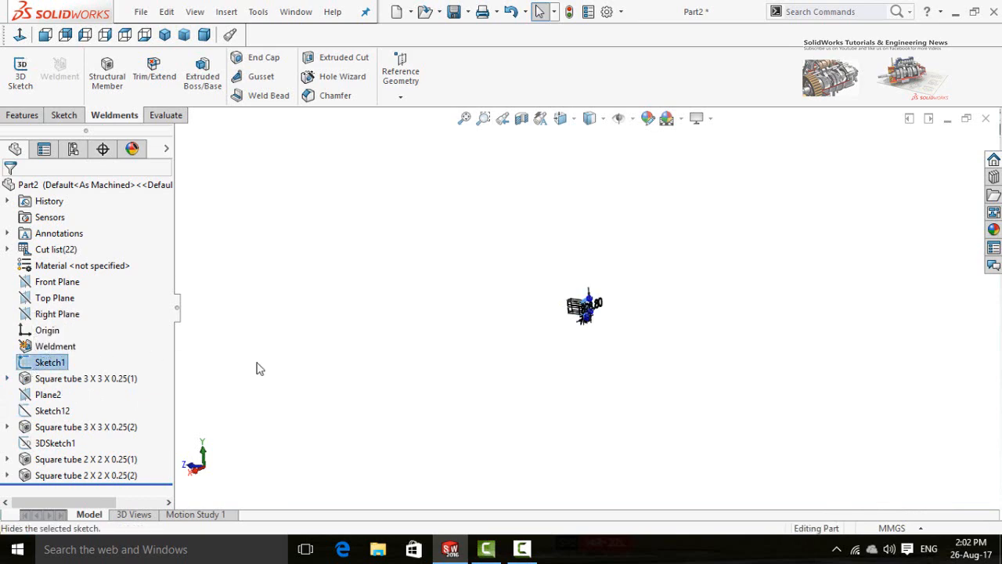
- Examine the complete tube frame from several angles and its lower members up close
{"action": "scroll", "coordinate": [557, 324], "scroll_direction": "down", "scroll_amount": 12}
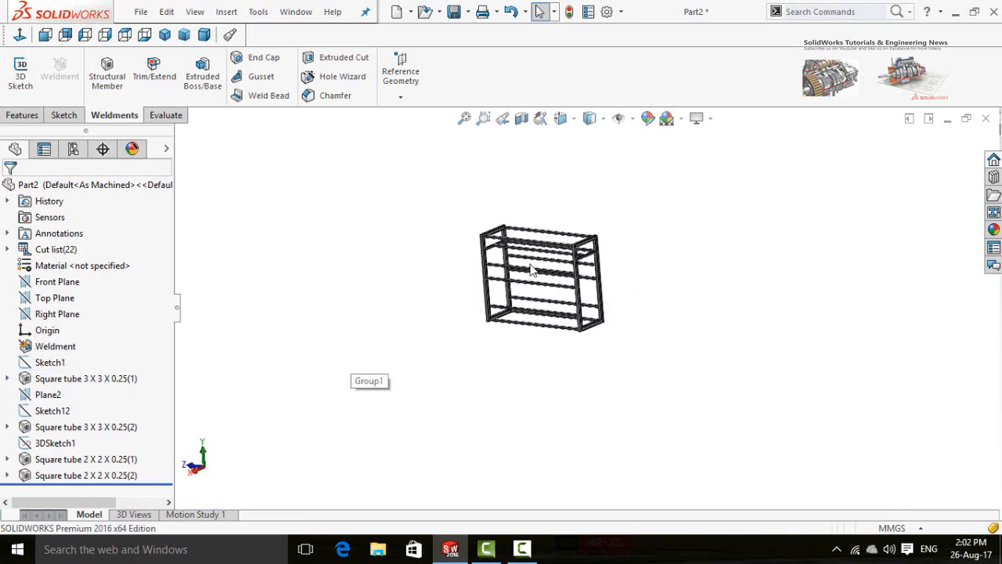
{"action": "scroll", "coordinate": [509, 329], "scroll_direction": "down", "scroll_amount": 5}
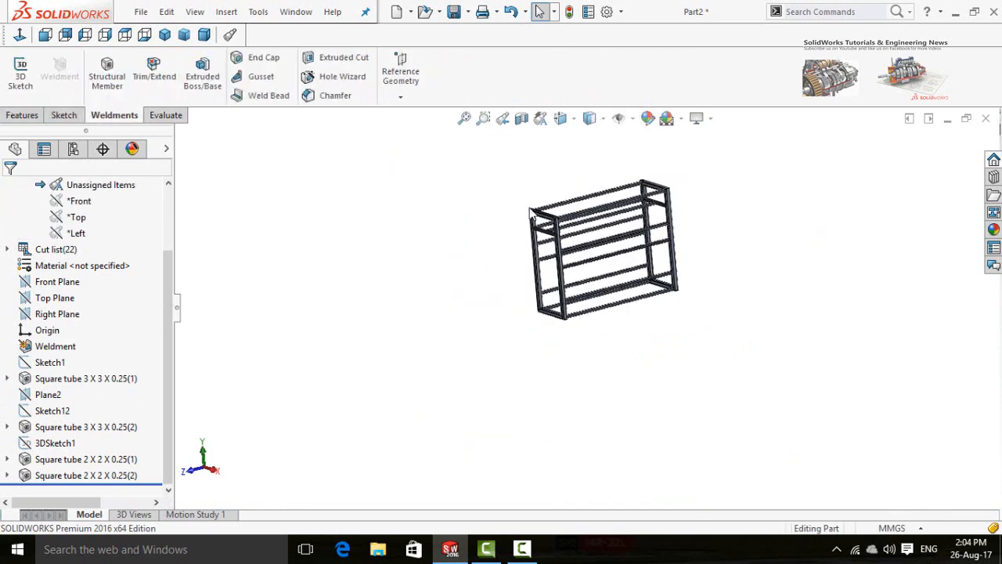
{"action": "scroll", "coordinate": [610, 213], "scroll_direction": "down", "scroll_amount": 3}
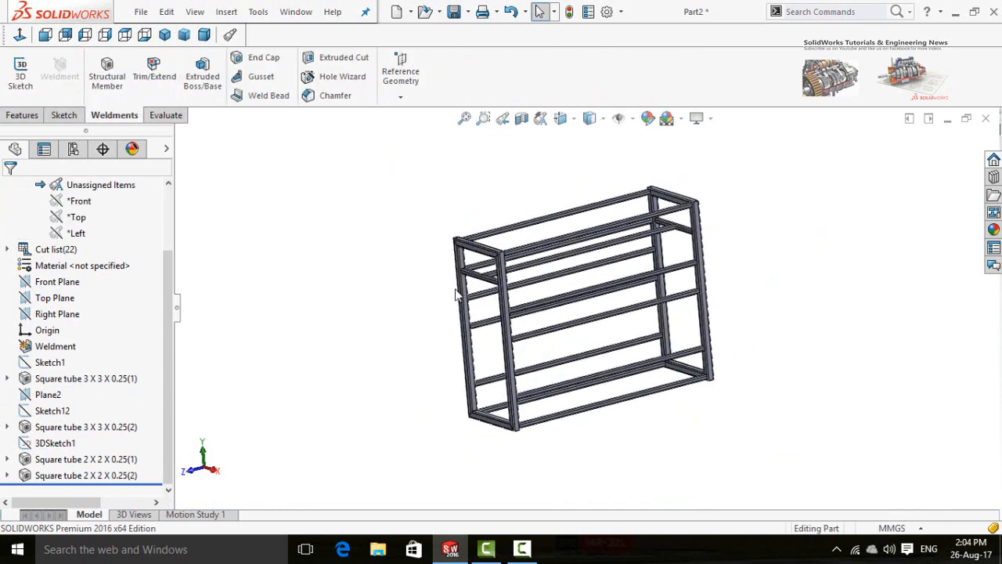
{"action": "middle_click_drag", "start_coordinate": [366, 290], "coordinate": [283, 291]}
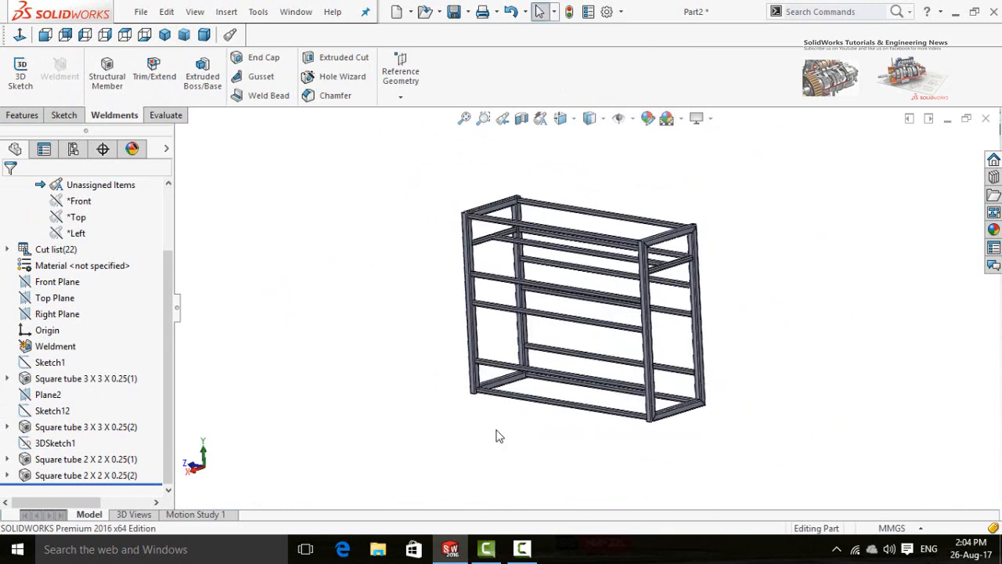
{"action": "scroll", "coordinate": [571, 404], "scroll_direction": "down", "scroll_amount": 5}
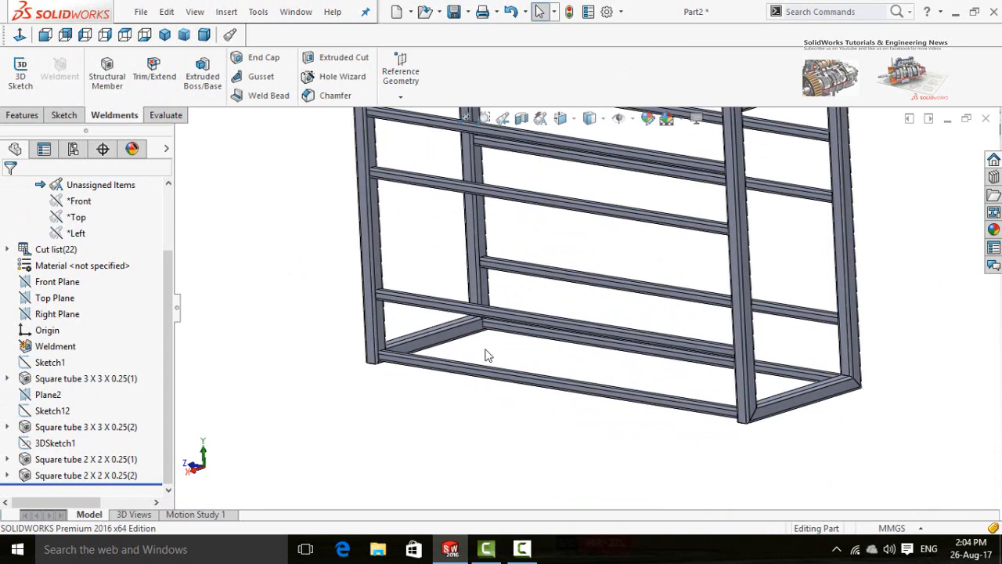
{"action": "scroll", "coordinate": [313, 363], "scroll_direction": "up", "scroll_amount": 2}
{"action": "scroll", "coordinate": [532, 339], "scroll_direction": "down", "scroll_amount": 5}
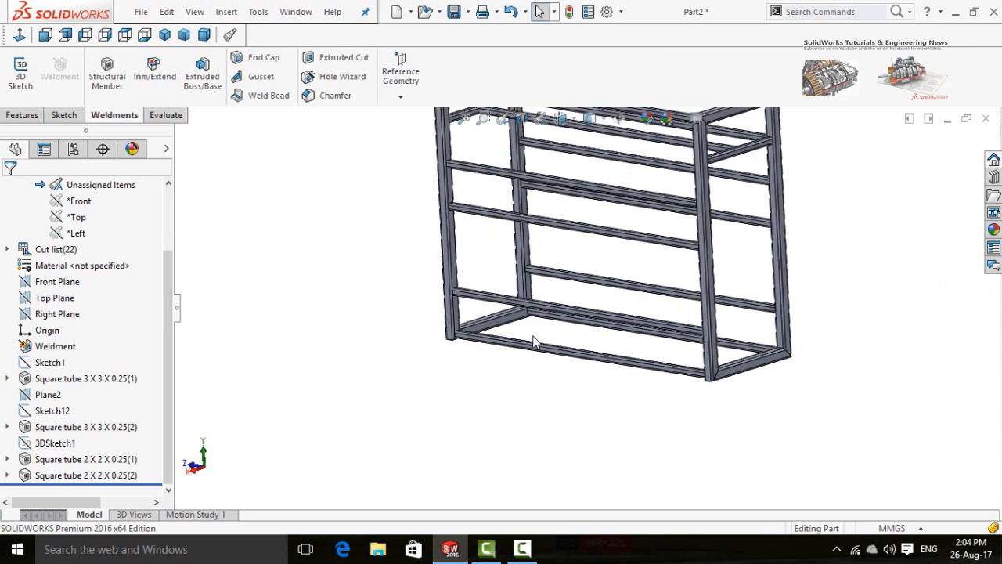
- Start a sketch on the top face of the bottom side tube and view it straight on
{"action": "scroll", "coordinate": [435, 387], "scroll_direction": "up", "scroll_amount": 2}
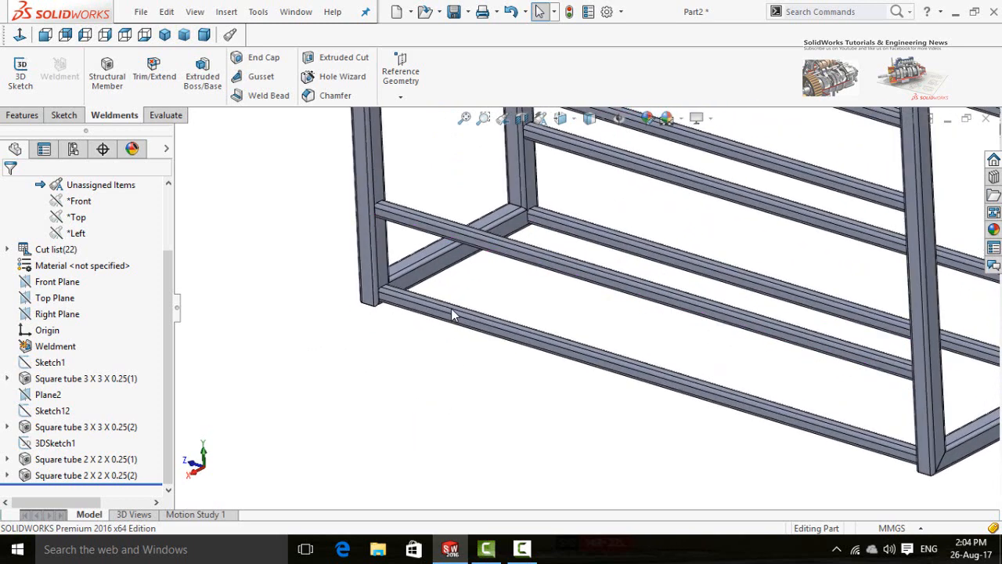
{"action": "scroll", "coordinate": [415, 307], "scroll_direction": "down", "scroll_amount": 5}
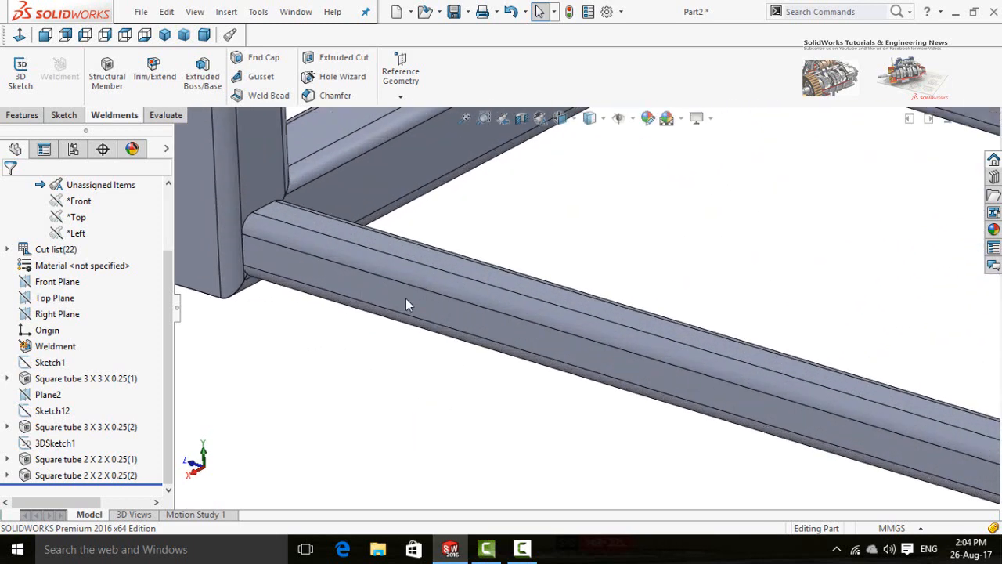
{"action": "left_click", "coordinate": [324, 225]}
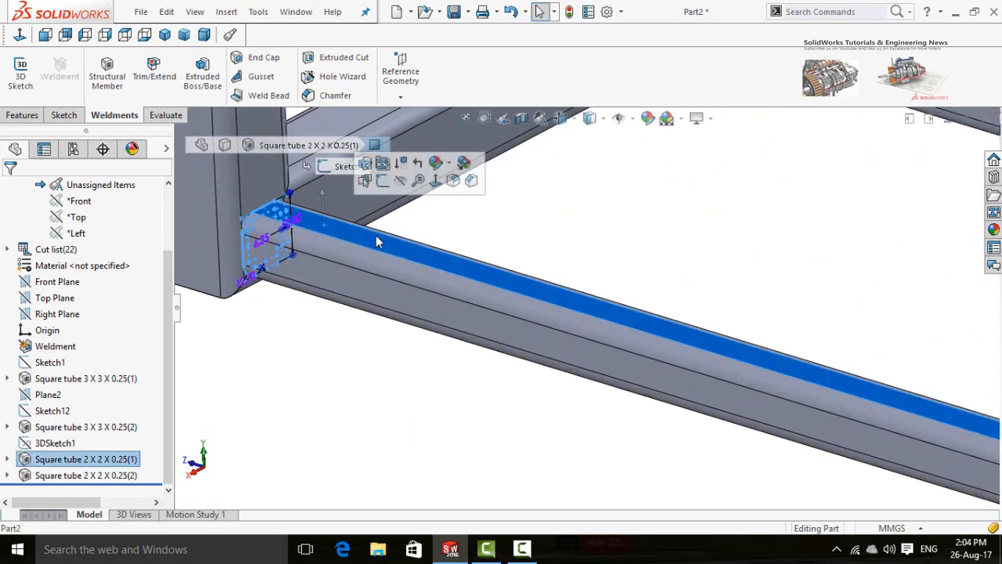
{"action": "left_click", "coordinate": [383, 183]}
{"action": "scroll", "coordinate": [266, 325], "scroll_direction": "up", "scroll_amount": 5}
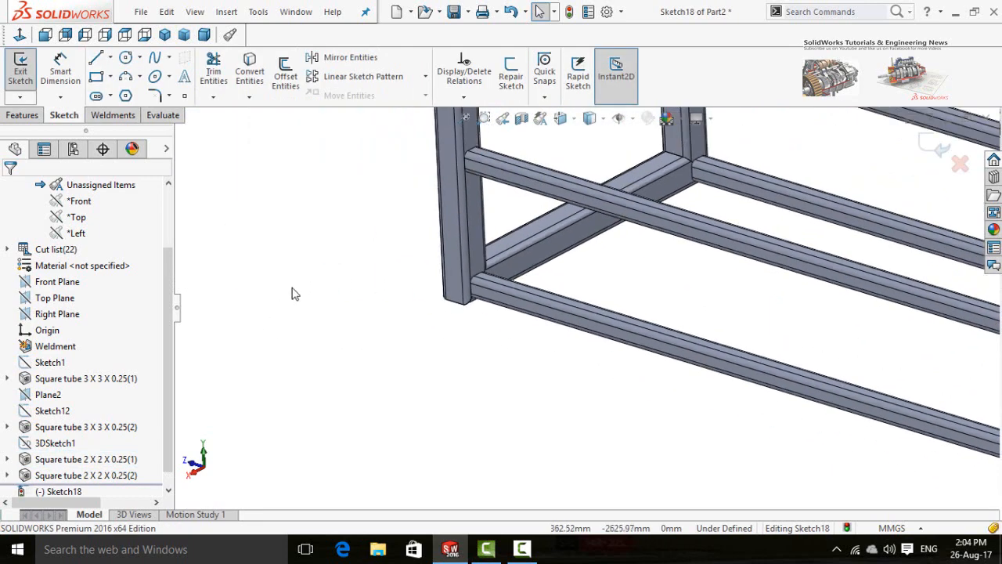
{"action": "left_click", "coordinate": [19, 34]}
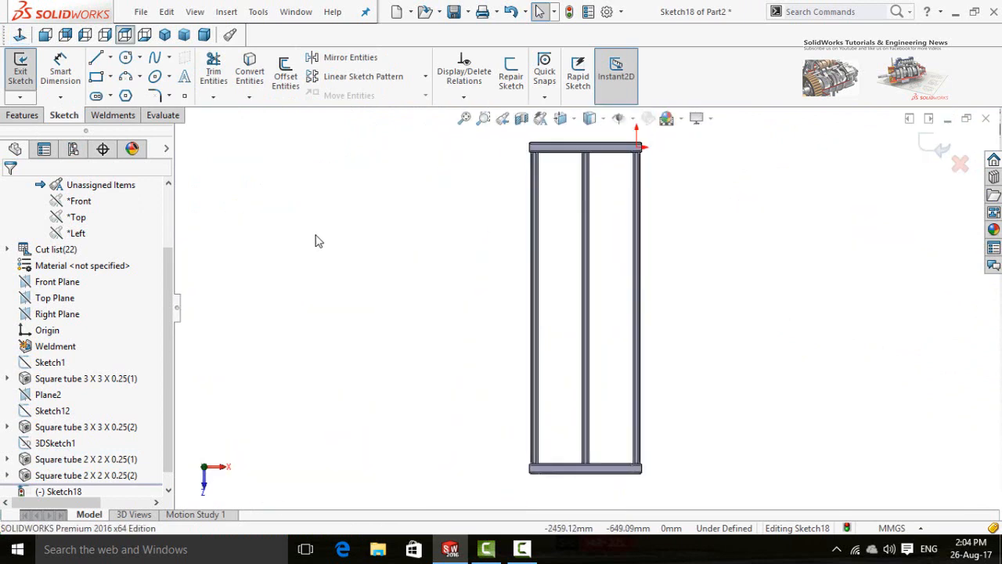
- Sketch the panel outline around the first post's corner and along the end crossmember to the opposite post with the Line tool
{"action": "scroll", "coordinate": [562, 157], "scroll_direction": "down", "scroll_amount": 6}
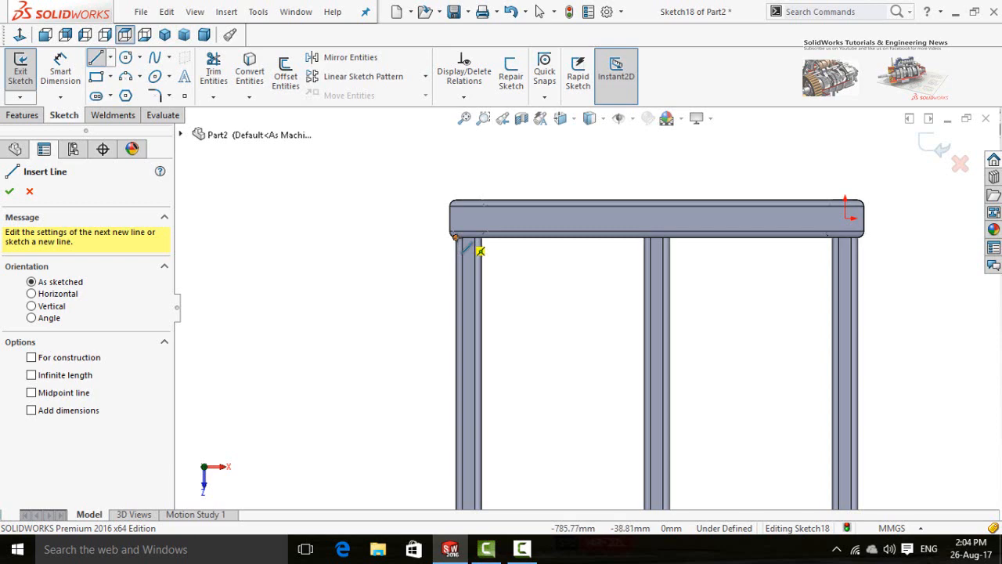
{"action": "left_click", "coordinate": [457, 238]}
{"action": "scroll", "coordinate": [483, 240], "scroll_direction": "down", "scroll_amount": 5}
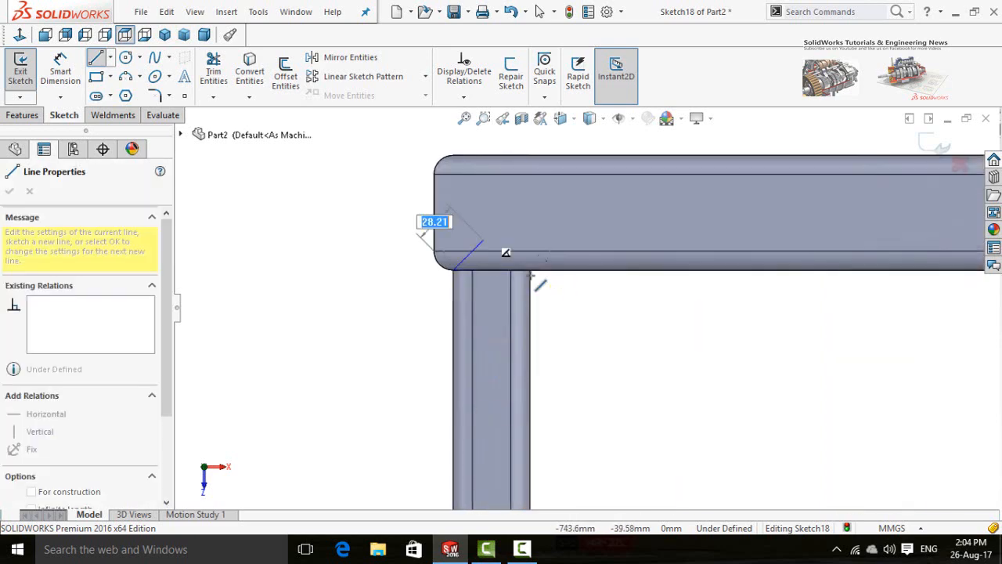
{"action": "left_click", "coordinate": [530, 270]}
{"action": "left_click", "coordinate": [530, 174]}
{"action": "scroll", "coordinate": [660, 212], "scroll_direction": "up", "scroll_amount": 6}
{"action": "scroll", "coordinate": [830, 280], "scroll_direction": "down", "scroll_amount": 3}
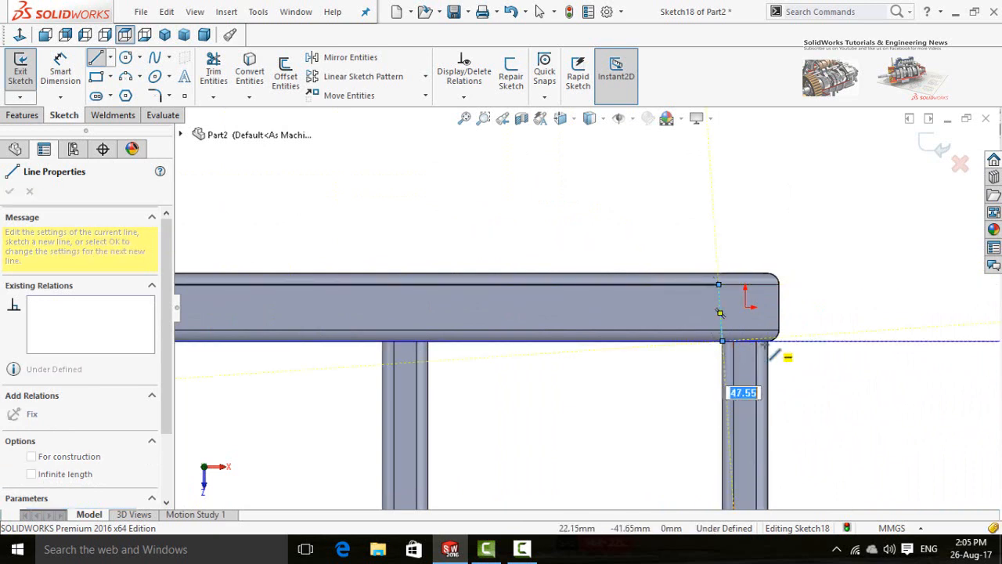
- End the line chain and make the short line beside the opposite post vertical
{"action": "key", "text": "Escape"}
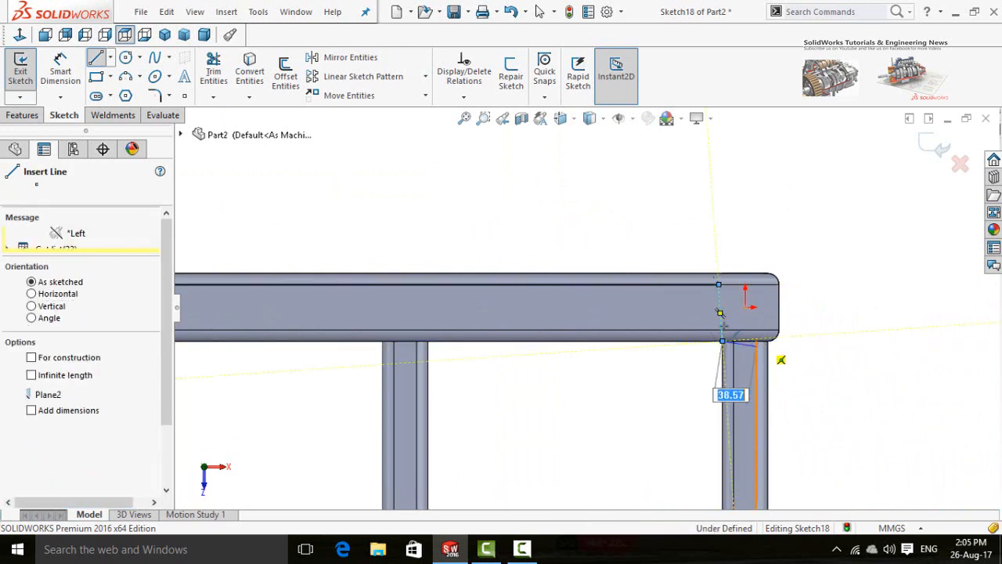
{"action": "left_click", "coordinate": [722, 322]}
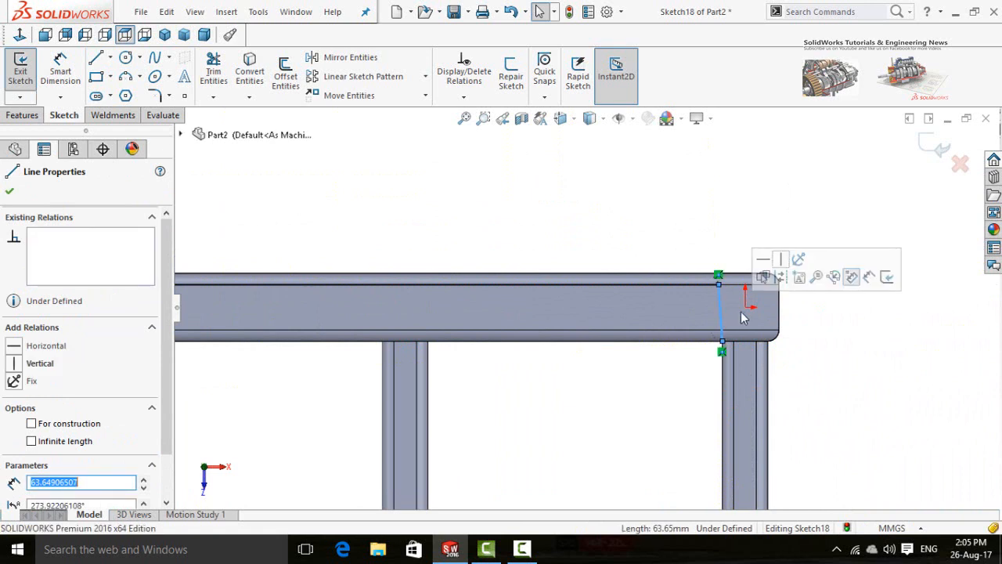
{"action": "left_click", "coordinate": [781, 266]}
{"action": "left_click", "coordinate": [838, 391]}
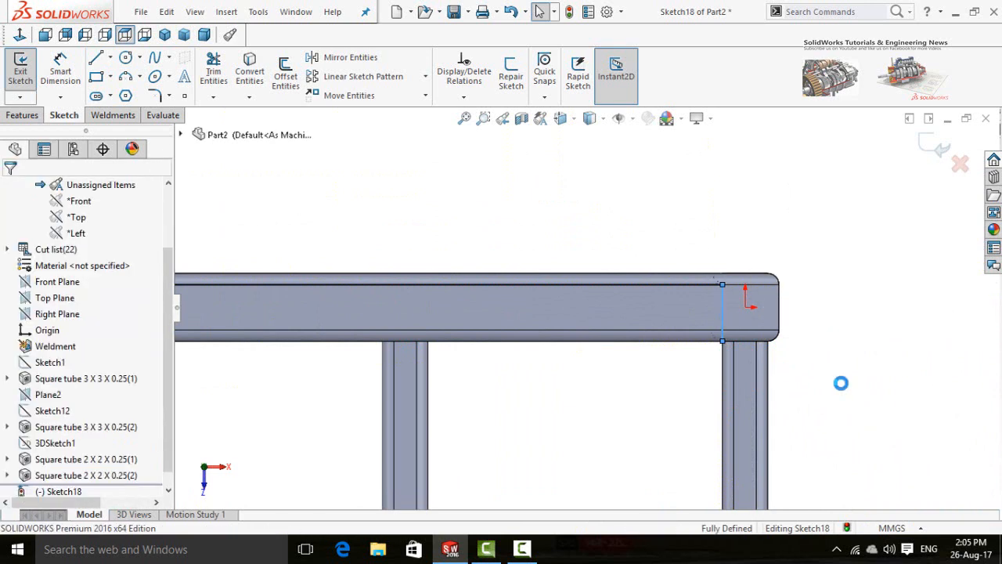
- Continue the outline across the side tube's width, along its outer edge to the other end frame, and around that post along the crossmember
{"action": "key", "text": "l"}
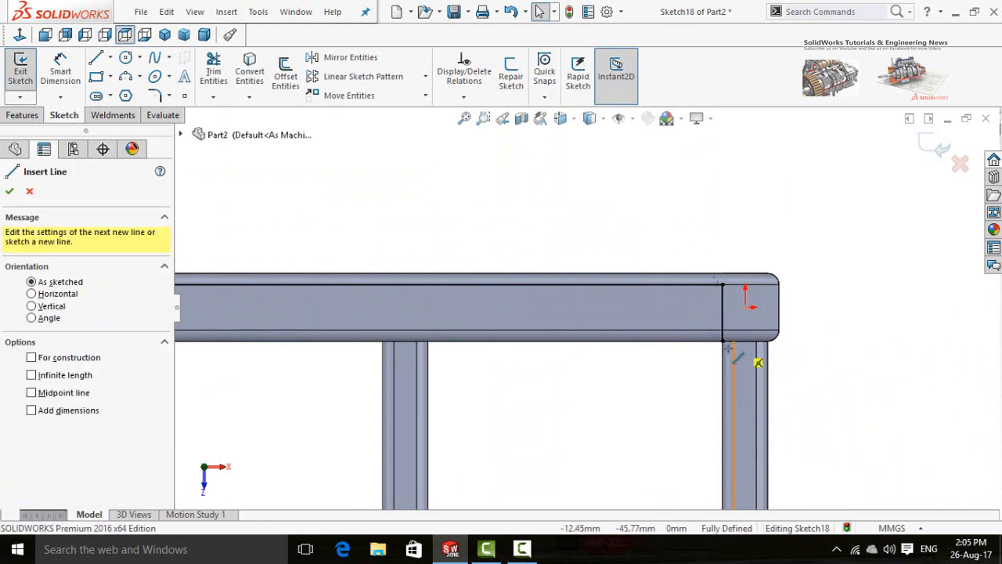
{"action": "scroll", "coordinate": [734, 350], "scroll_direction": "down", "scroll_amount": 4}
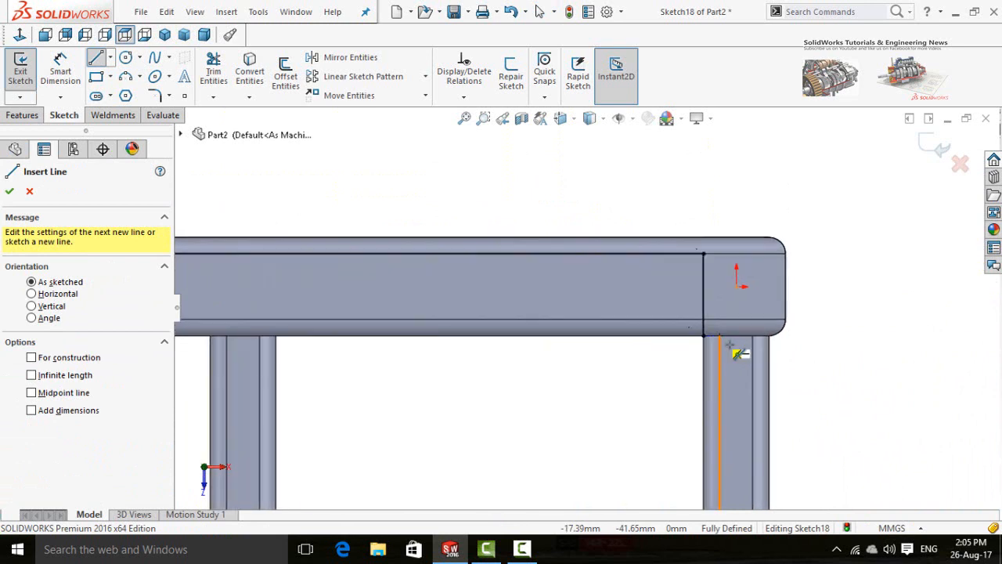
{"action": "left_click", "coordinate": [675, 329]}
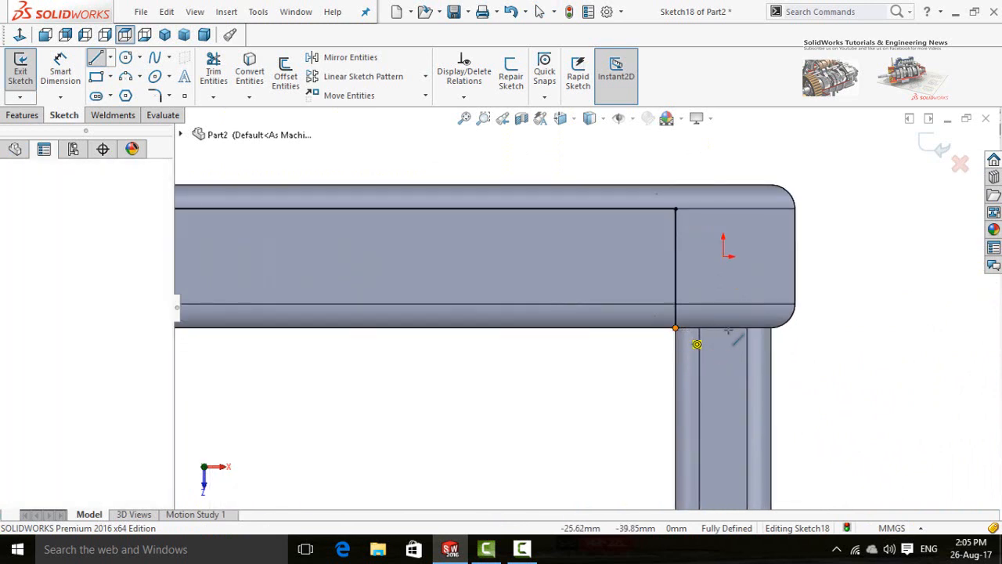
{"action": "left_click", "coordinate": [771, 328]}
{"action": "scroll", "coordinate": [705, 392], "scroll_direction": "up", "scroll_amount": 10}
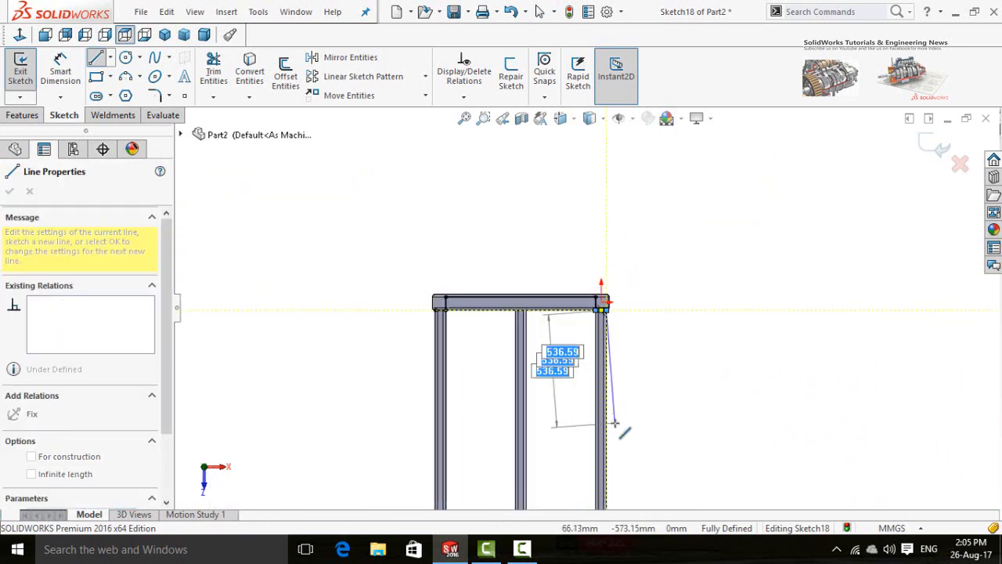
{"action": "scroll", "coordinate": [608, 449], "scroll_direction": "down", "scroll_amount": 8}
{"action": "scroll", "coordinate": [677, 309], "scroll_direction": "down", "scroll_amount": 3}
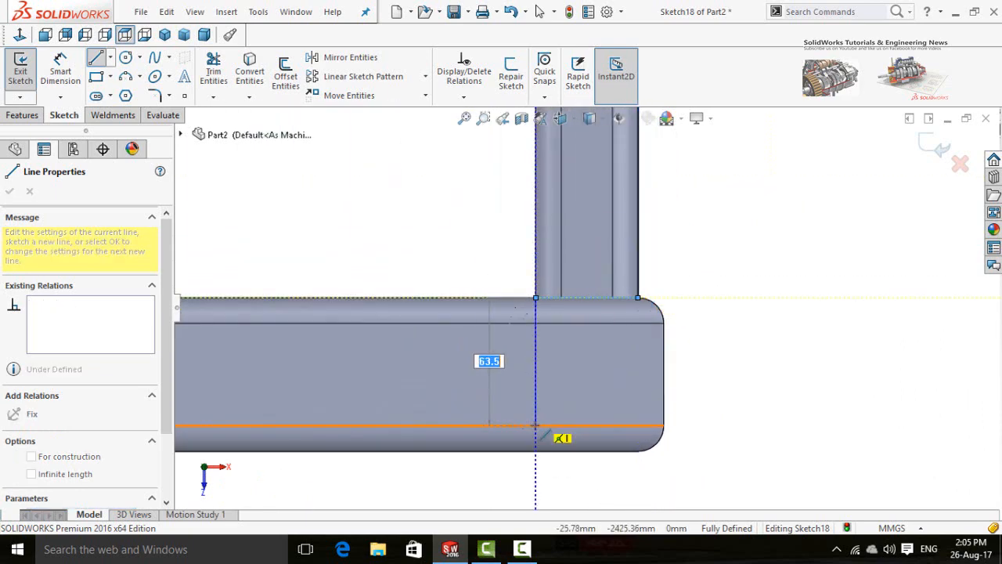
{"action": "scroll", "coordinate": [533, 425], "scroll_direction": "up", "scroll_amount": 5}
{"action": "scroll", "coordinate": [557, 313], "scroll_direction": "down", "scroll_amount": 6}
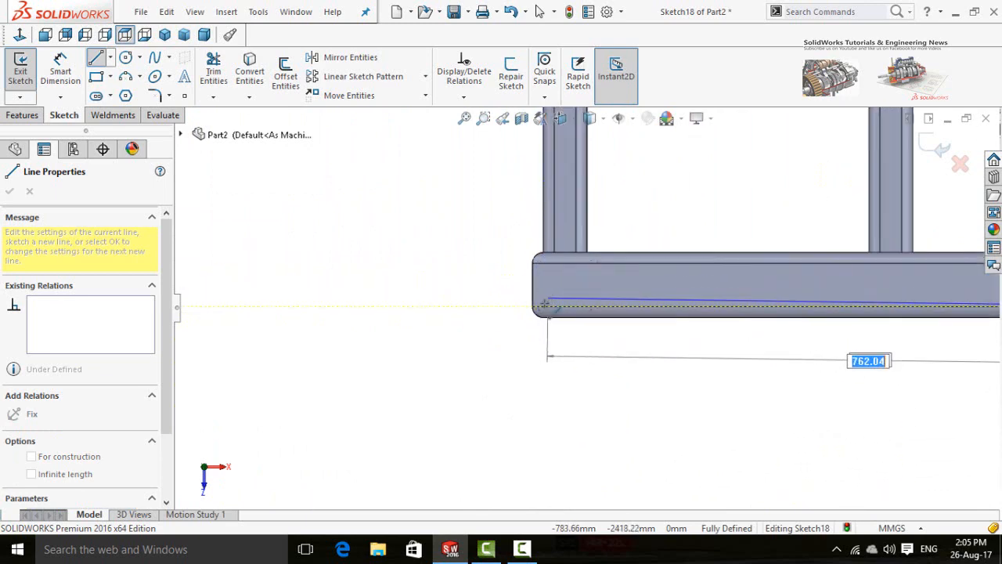
- Align the far crossmember line's endpoint with the last side tube's inner edge and sketch the notch around that post
{"action": "key", "text": "Escape"}
{"action": "left_click_drag", "start_coordinate": [504, 325], "coordinate": [580, 325]}
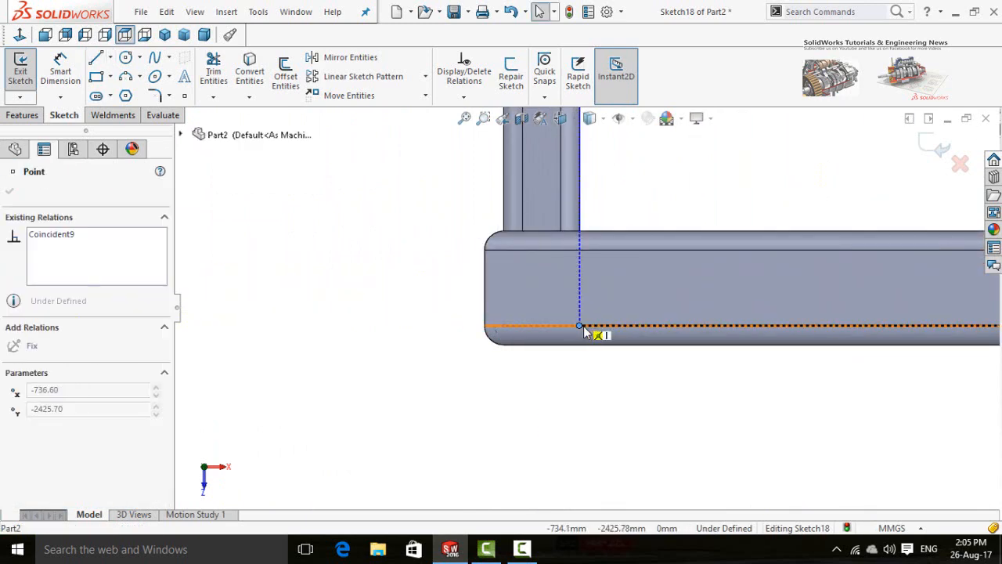
{"action": "key", "text": "l"}
{"action": "left_click", "coordinate": [580, 324]}
{"action": "left_click", "coordinate": [580, 233]}
{"action": "scroll", "coordinate": [534, 231], "scroll_direction": "up", "scroll_amount": 10}
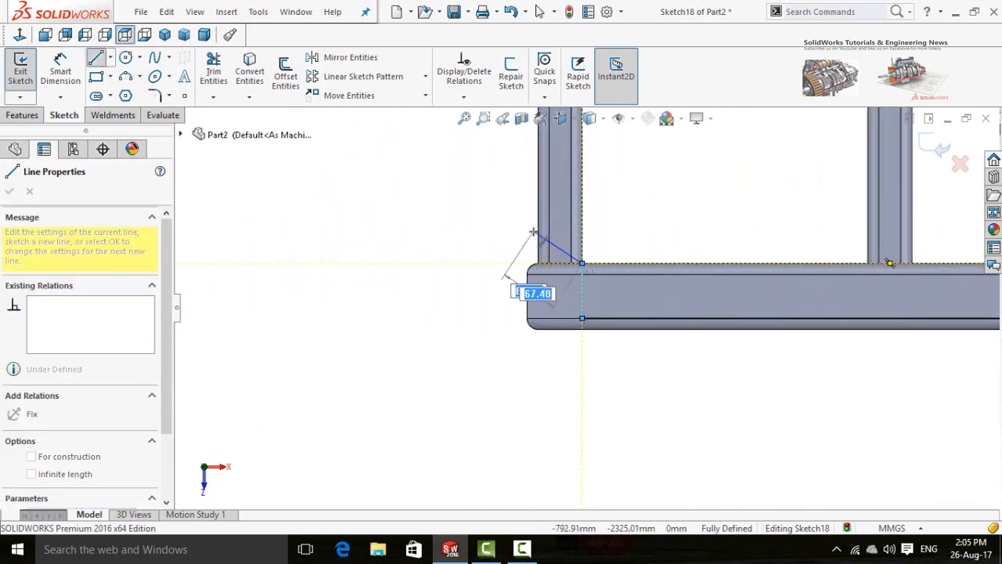
{"action": "scroll", "coordinate": [584, 187], "scroll_direction": "down", "scroll_amount": 6}
{"action": "scroll", "coordinate": [596, 291], "scroll_direction": "up", "scroll_amount": 7}
{"action": "scroll", "coordinate": [593, 438], "scroll_direction": "down", "scroll_amount": 12}
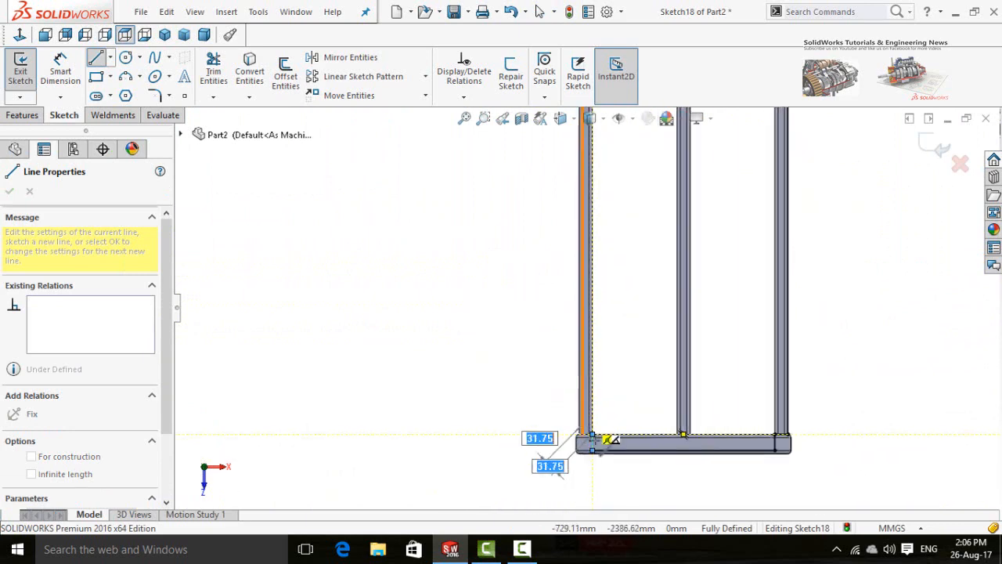
{"action": "left_click", "coordinate": [576, 333]}
- Close the panel outline with a line along the side tube's outer edge back to the starting corner
{"action": "scroll", "coordinate": [565, 290], "scroll_direction": "up", "scroll_amount": 7}
{"action": "scroll", "coordinate": [615, 217], "scroll_direction": "down", "scroll_amount": 12}
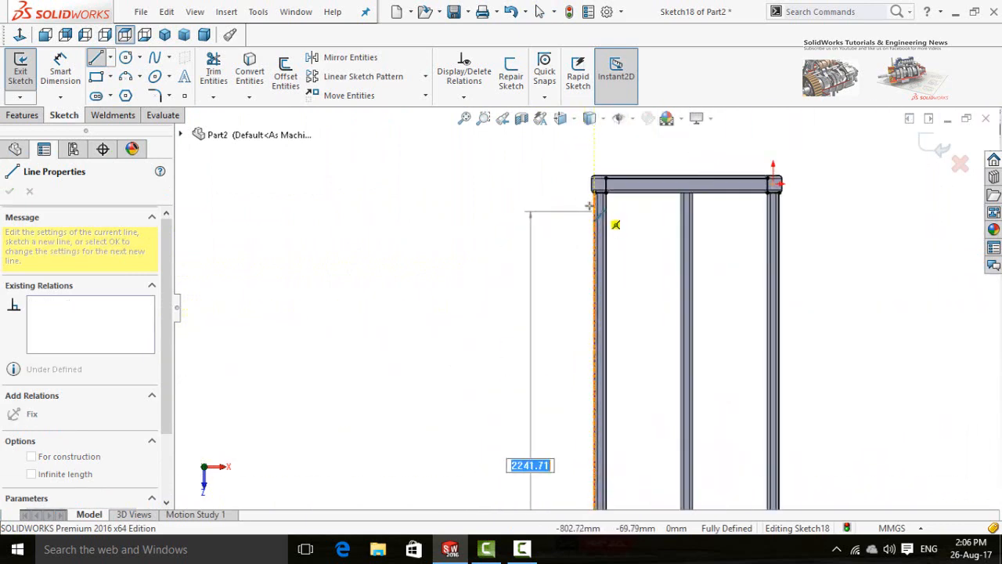
{"action": "left_click", "coordinate": [618, 222]}
{"action": "key", "text": "Escape"}
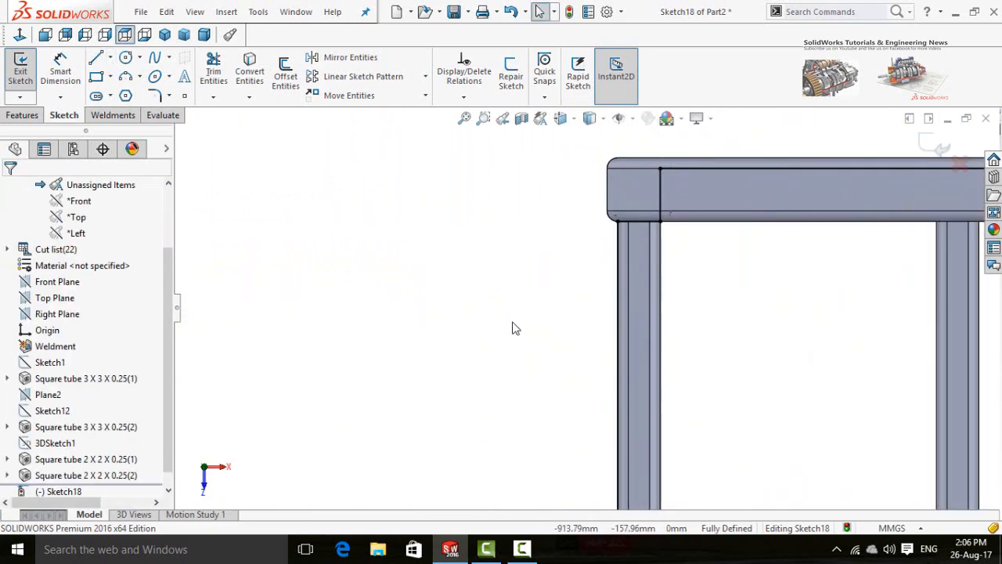
- Extrude the closed outline 10 mm blind as a bottom panel, without merging it into the frame
{"action": "scroll", "coordinate": [514, 328], "scroll_direction": "up", "scroll_amount": 8}
{"action": "middle_click_drag", "start_coordinate": [515, 419], "coordinate": [552, 363]}
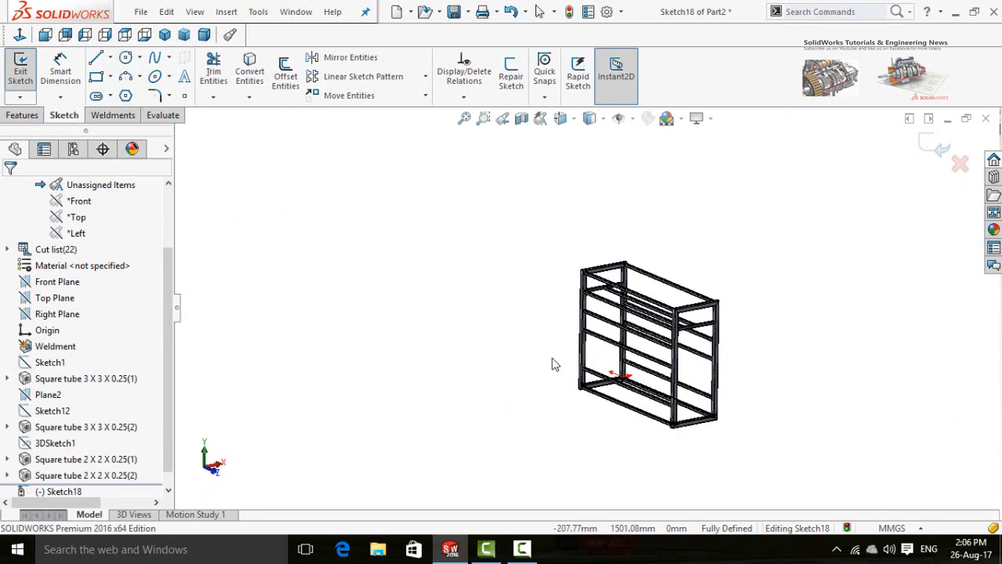
{"action": "left_click", "coordinate": [19, 116]}
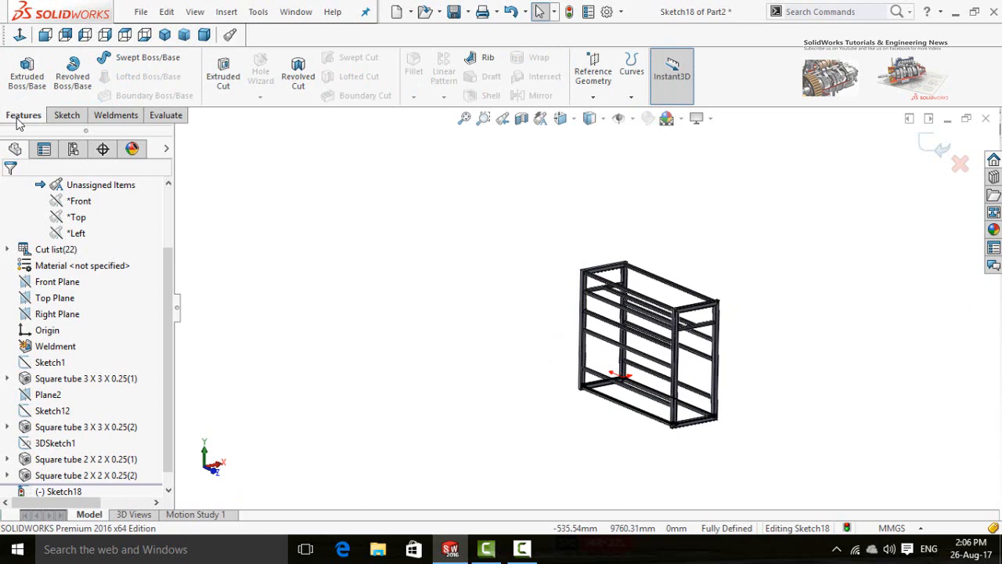
{"action": "left_click", "coordinate": [23, 88]}
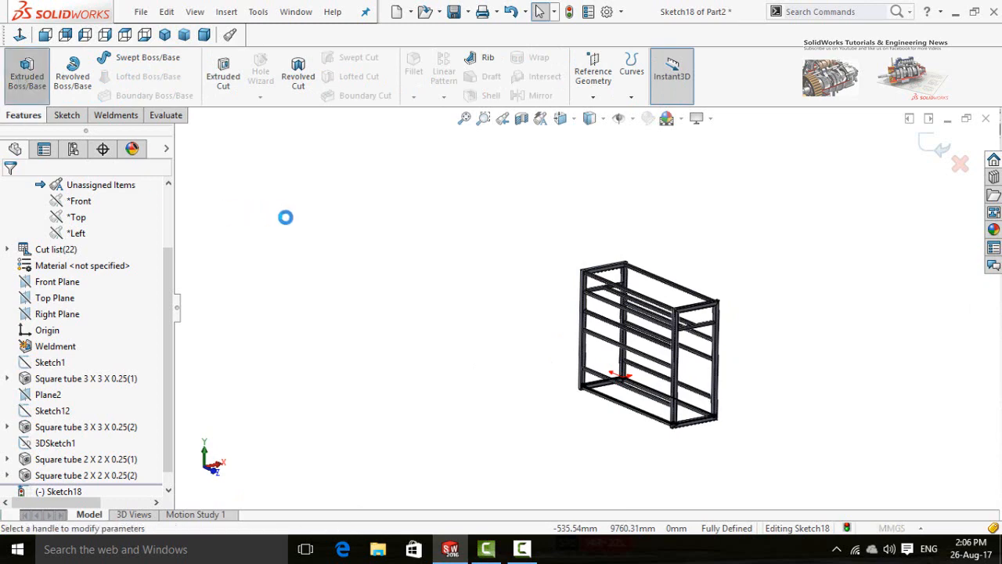
{"action": "scroll", "coordinate": [645, 394], "scroll_direction": "down", "scroll_amount": 6}
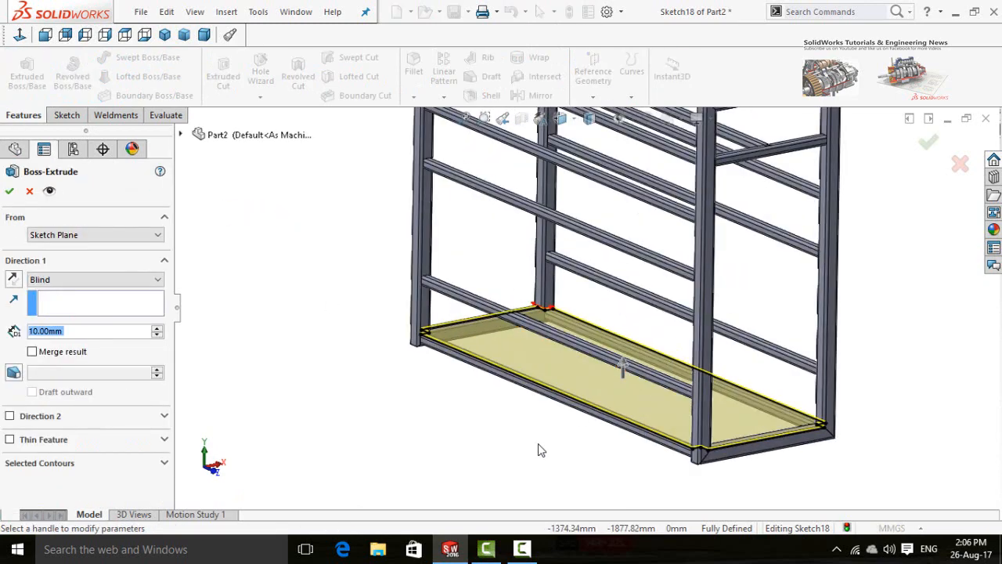
{"action": "middle_click_drag", "start_coordinate": [538, 447], "coordinate": [580, 410]}
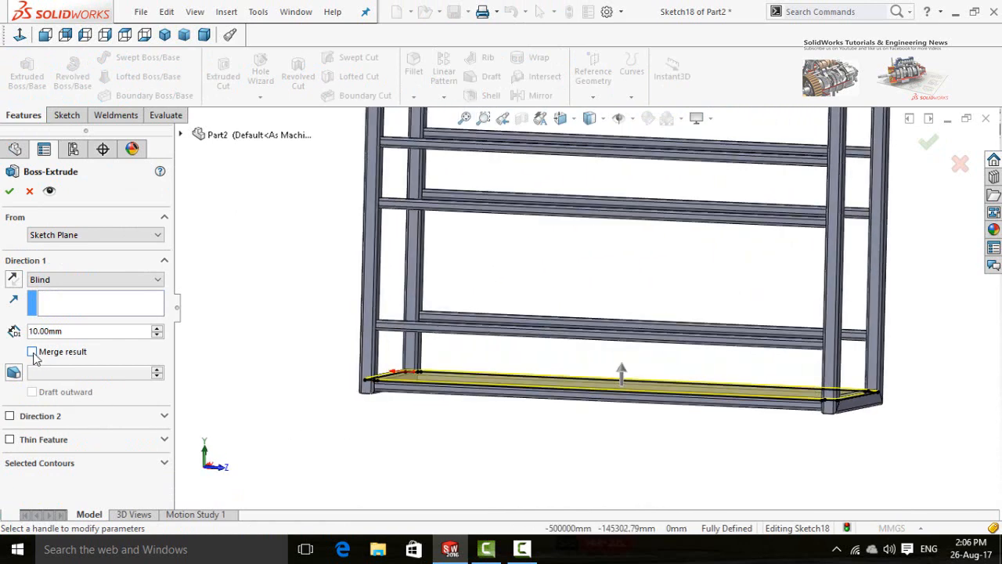
{"action": "left_click", "coordinate": [9, 191]}
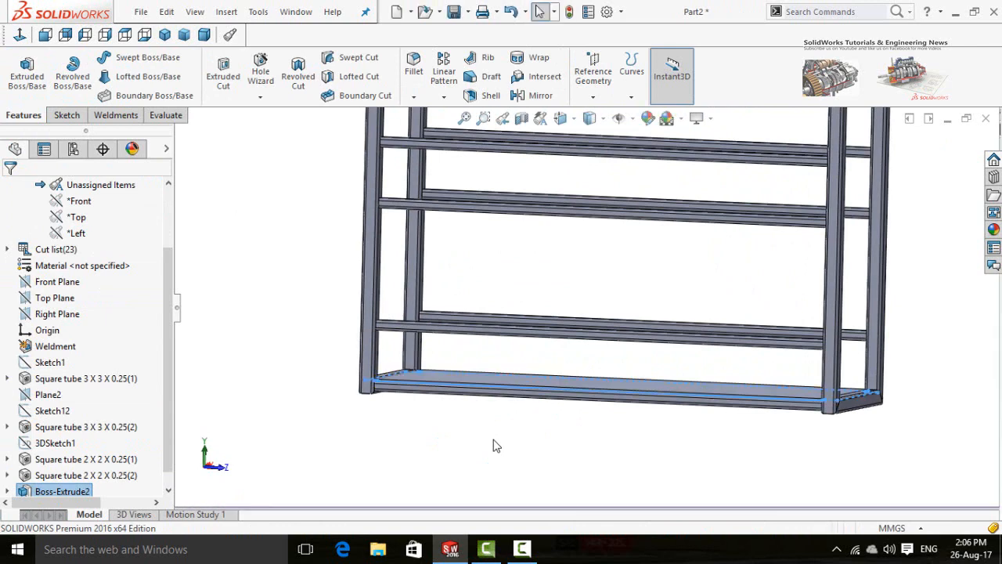
- Start a sketch on the top face of the lowest side rail above the bottom panel
{"action": "scroll", "coordinate": [441, 406], "scroll_direction": "down", "scroll_amount": 3}
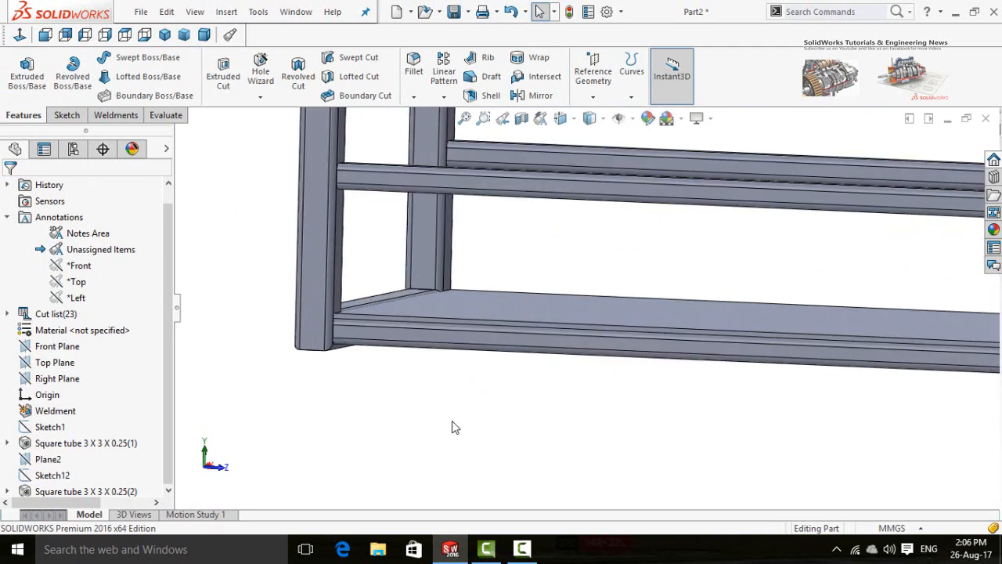
{"action": "middle_click_drag", "start_coordinate": [452, 426], "coordinate": [495, 272]}
{"action": "scroll", "coordinate": [501, 237], "scroll_direction": "down", "scroll_amount": 5}
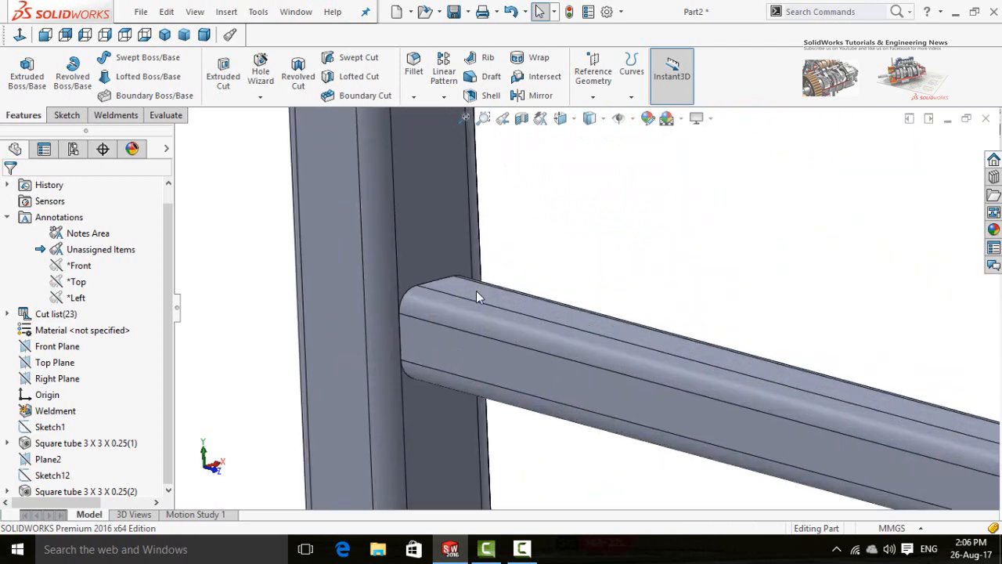
{"action": "left_click", "coordinate": [477, 297]}
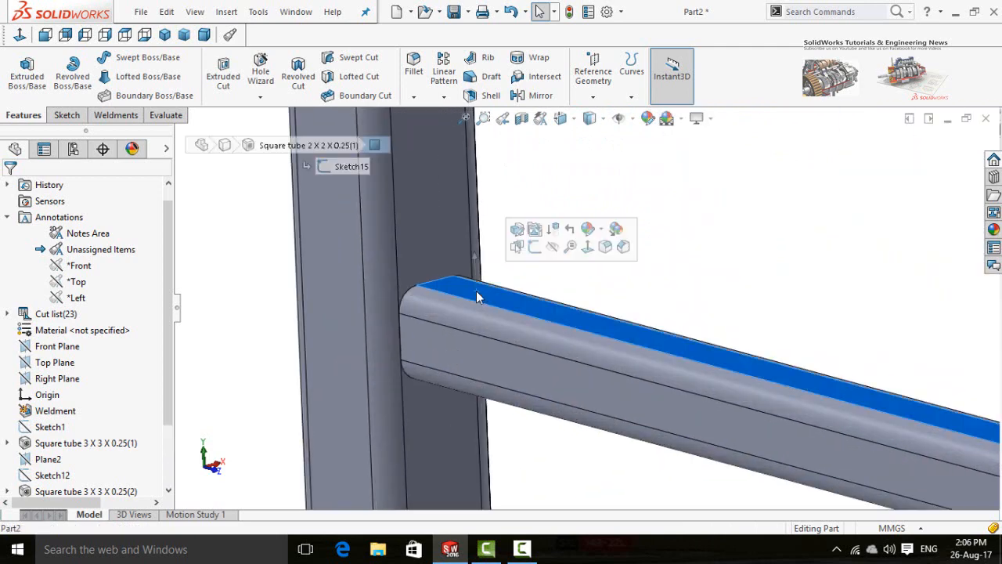
{"action": "left_click", "coordinate": [536, 249]}
{"action": "scroll", "coordinate": [337, 259], "scroll_direction": "up", "scroll_amount": 5}
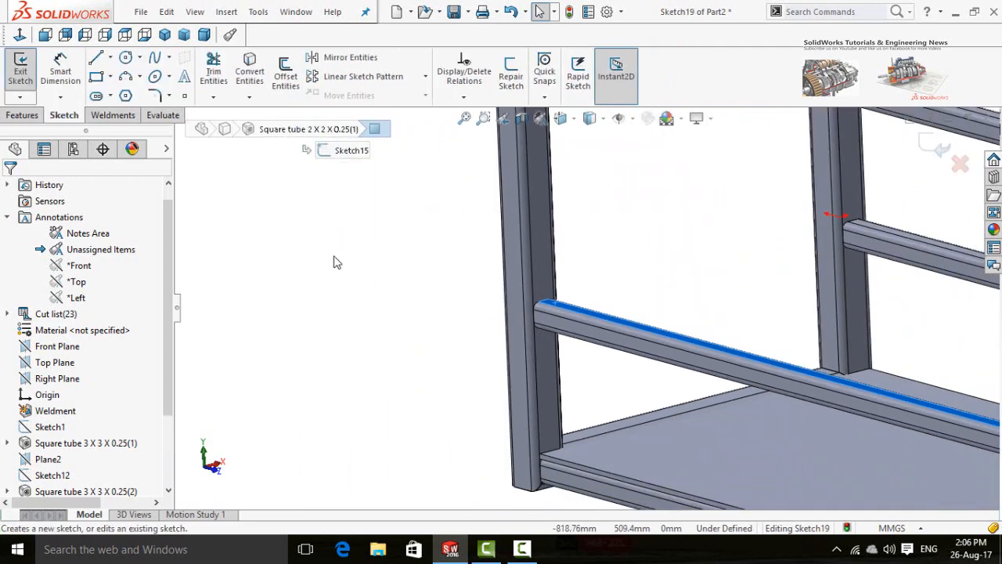
- Convert the bottom panel's outline, Sketch18, into the open sketch on the lowest side rail above that panel
{"action": "scroll", "coordinate": [314, 289], "scroll_direction": "up", "scroll_amount": 3}
{"action": "left_click_drag", "start_coordinate": [164, 331], "coordinate": [171, 400]}
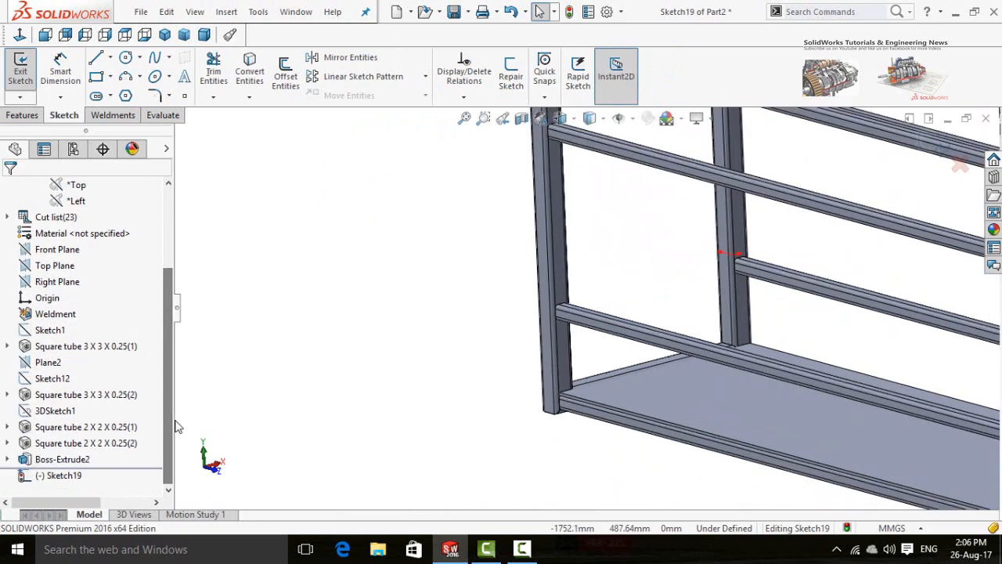
{"action": "left_click", "coordinate": [7, 460]}
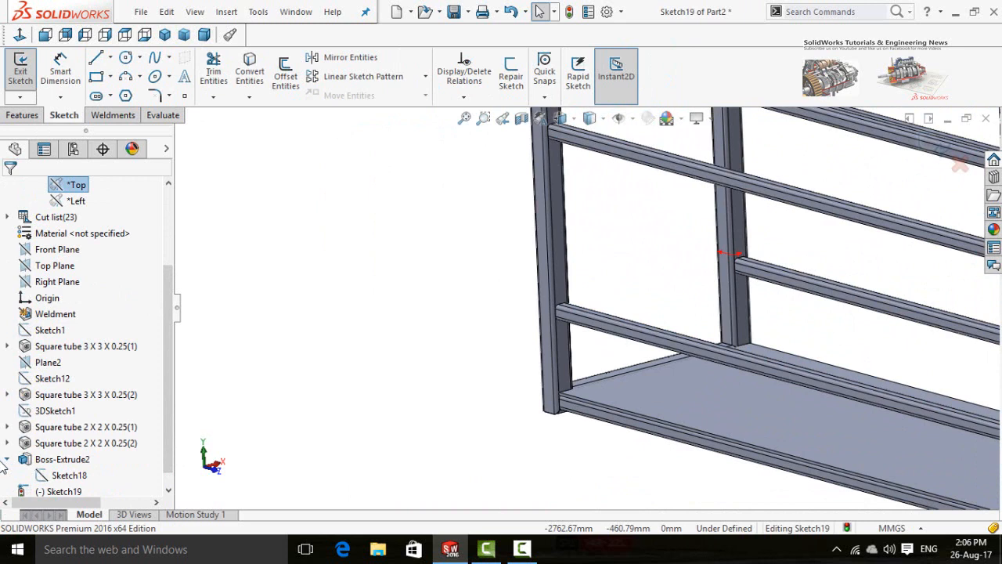
{"action": "scroll", "coordinate": [3, 477], "scroll_direction": "down", "scroll_amount": 1}
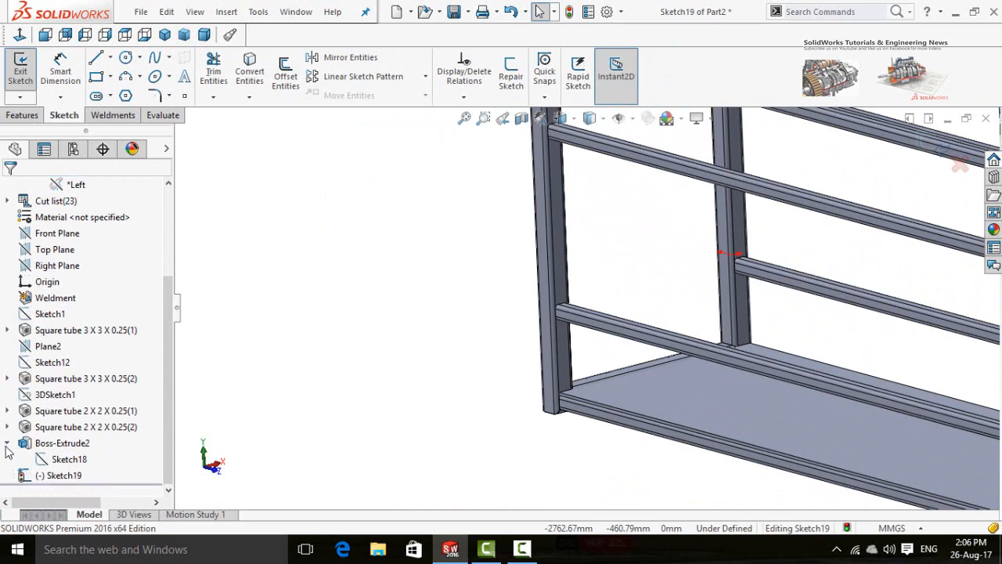
{"action": "left_click", "coordinate": [54, 467]}
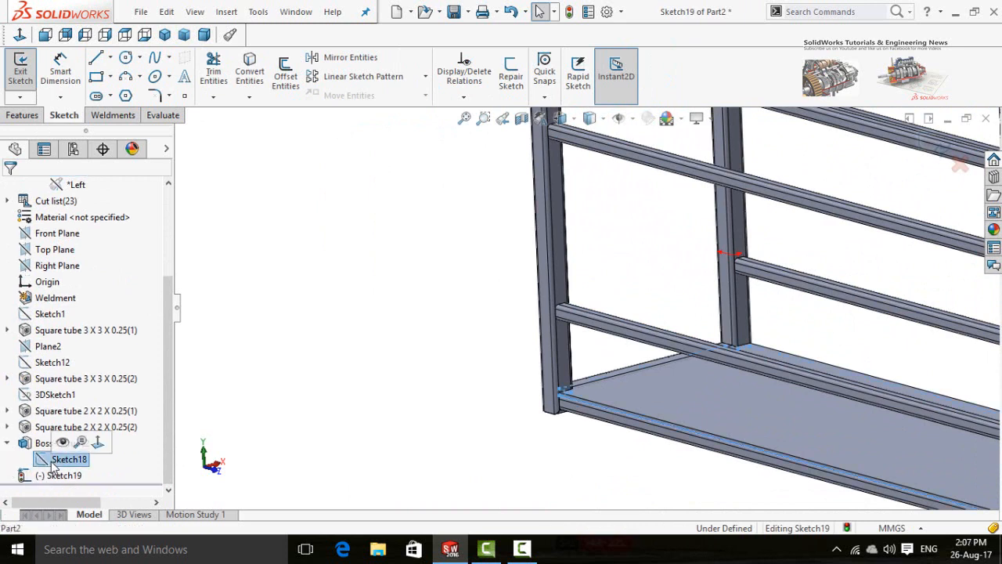
{"action": "left_click", "coordinate": [250, 77]}
{"action": "scroll", "coordinate": [306, 255], "scroll_direction": "up", "scroll_amount": 2}
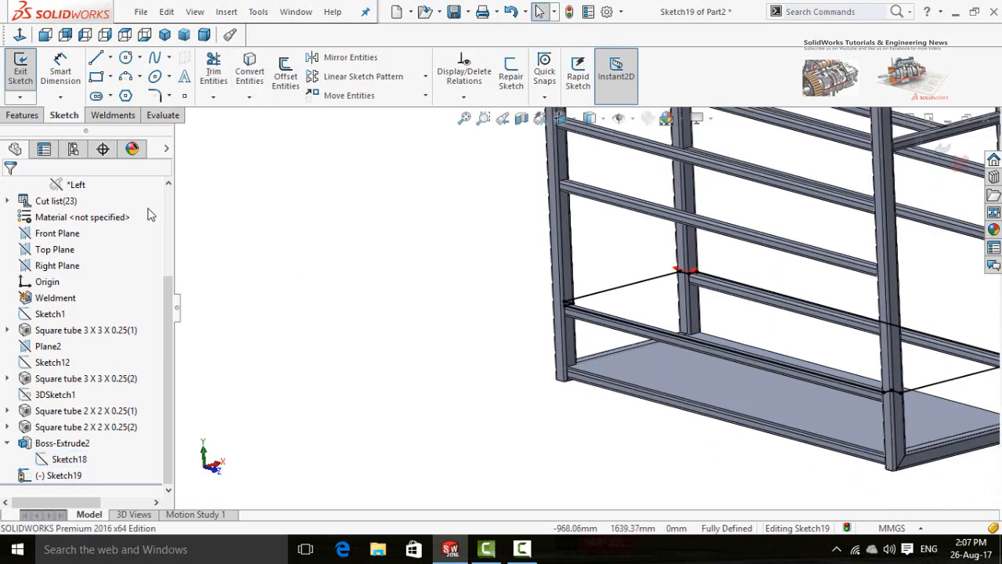
- Extrude the converted outline 10 mm blind as the first shelf panel above the bottom, without merging it
{"action": "left_click", "coordinate": [22, 116]}
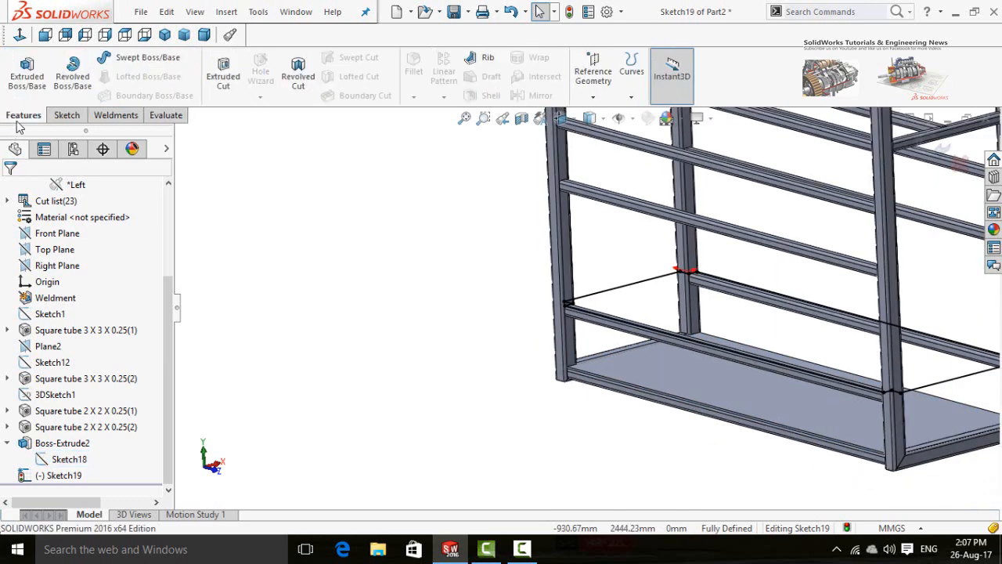
{"action": "left_click", "coordinate": [25, 81]}
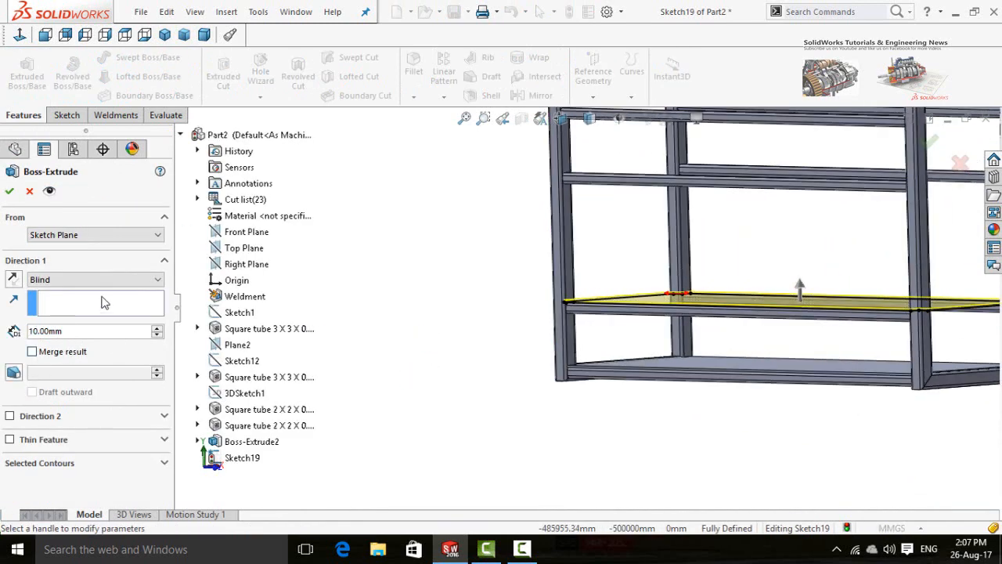
{"action": "left_click", "coordinate": [8, 192]}
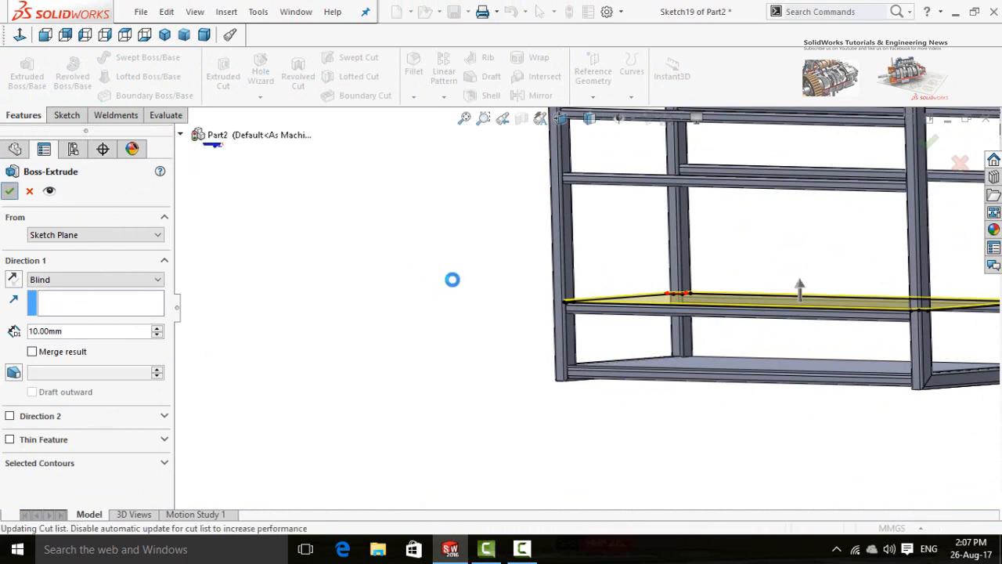
{"action": "scroll", "coordinate": [474, 260], "scroll_direction": "up", "scroll_amount": 4}
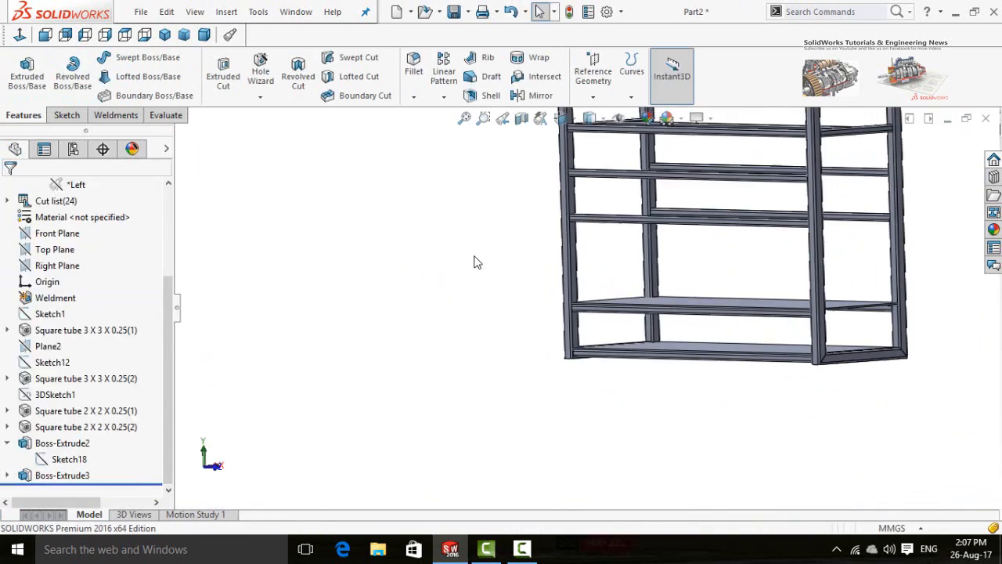
- Sketch on the top face of the second side rail above the bottom and convert the Sketch18 panel outline into it
{"action": "scroll", "coordinate": [582, 188], "scroll_direction": "down", "scroll_amount": 5}
{"action": "middle_click_drag", "start_coordinate": [502, 269], "coordinate": [757, 390]}
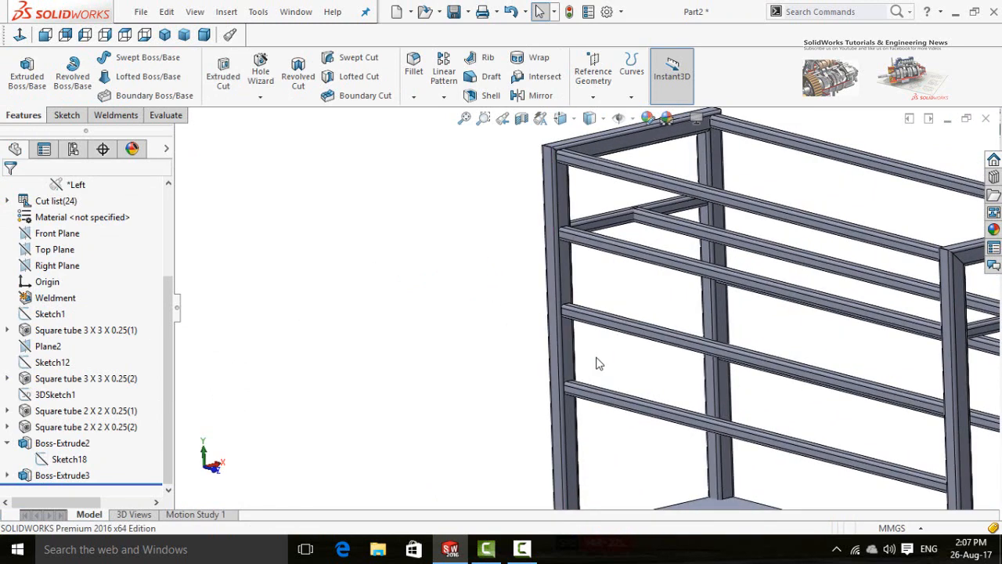
{"action": "scroll", "coordinate": [596, 363], "scroll_direction": "down", "scroll_amount": 5}
{"action": "left_click", "coordinate": [552, 390]}
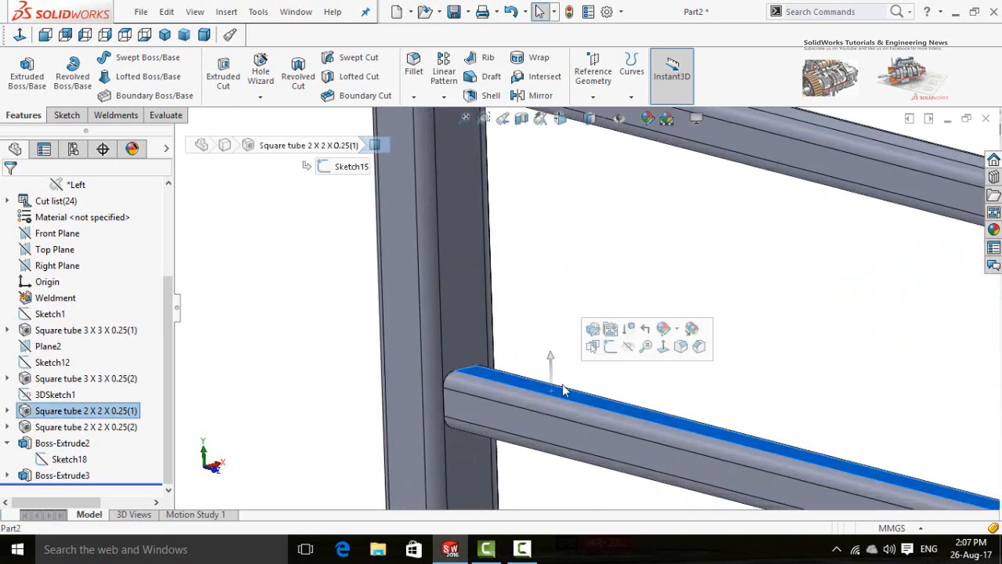
{"action": "left_click", "coordinate": [603, 346]}
{"action": "left_click", "coordinate": [310, 343]}
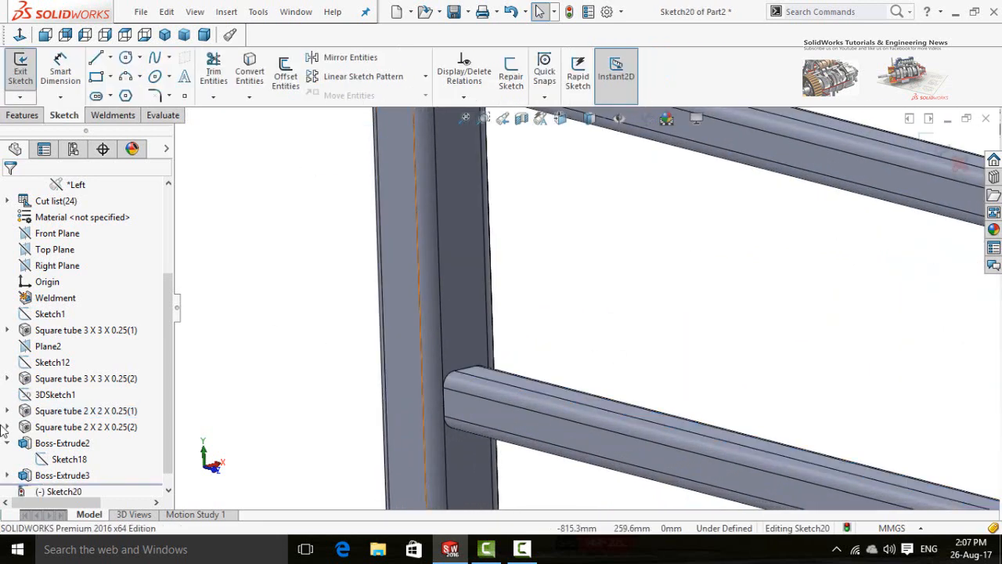
{"action": "left_click", "coordinate": [71, 460]}
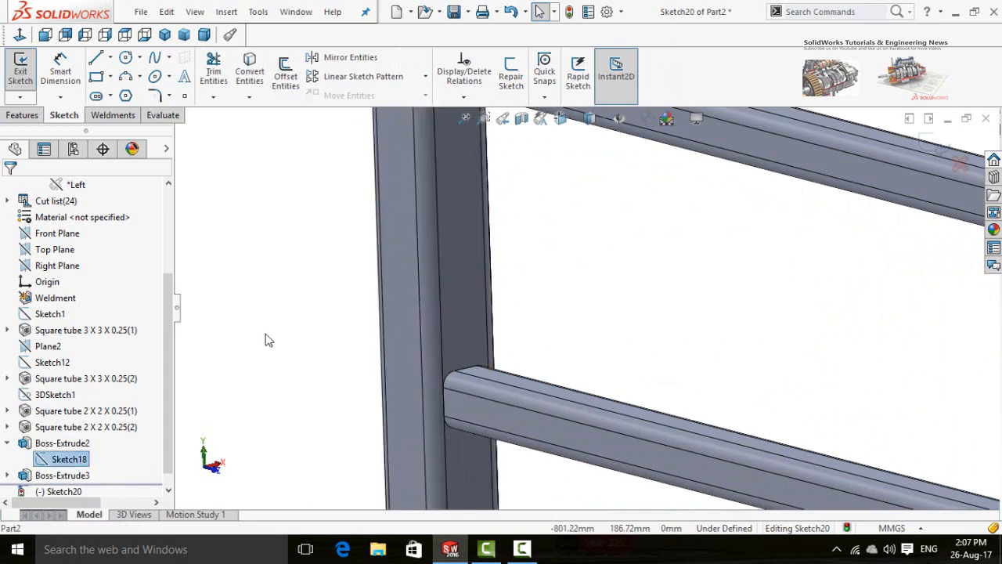
{"action": "left_click", "coordinate": [249, 72]}
{"action": "scroll", "coordinate": [296, 311], "scroll_direction": "up", "scroll_amount": 7}
- Extrude the outline on the second side rail 10 mm blind as an unmerged shelf panel
{"action": "left_click", "coordinate": [30, 118]}
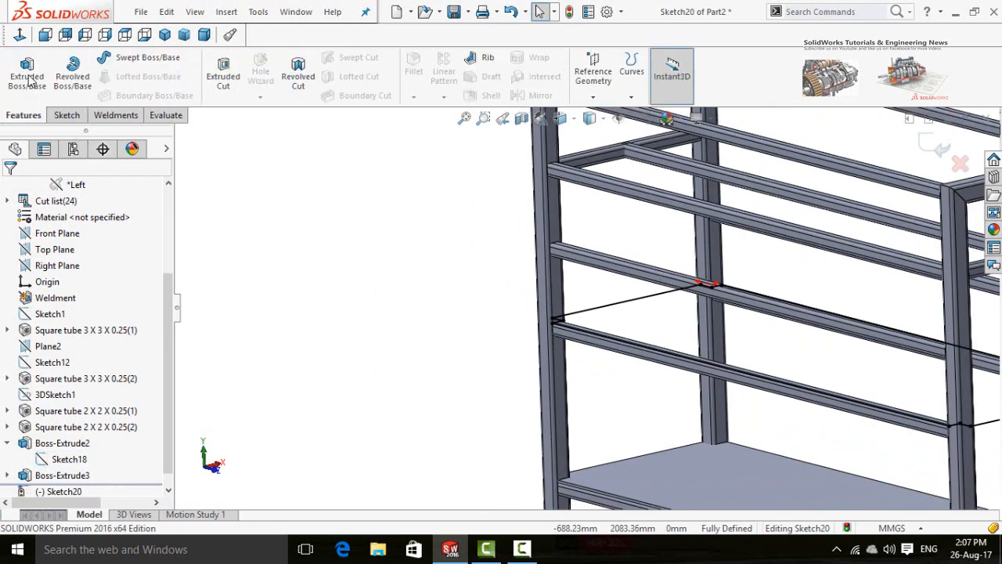
{"action": "left_click", "coordinate": [27, 75]}
{"action": "left_click", "coordinate": [10, 190]}
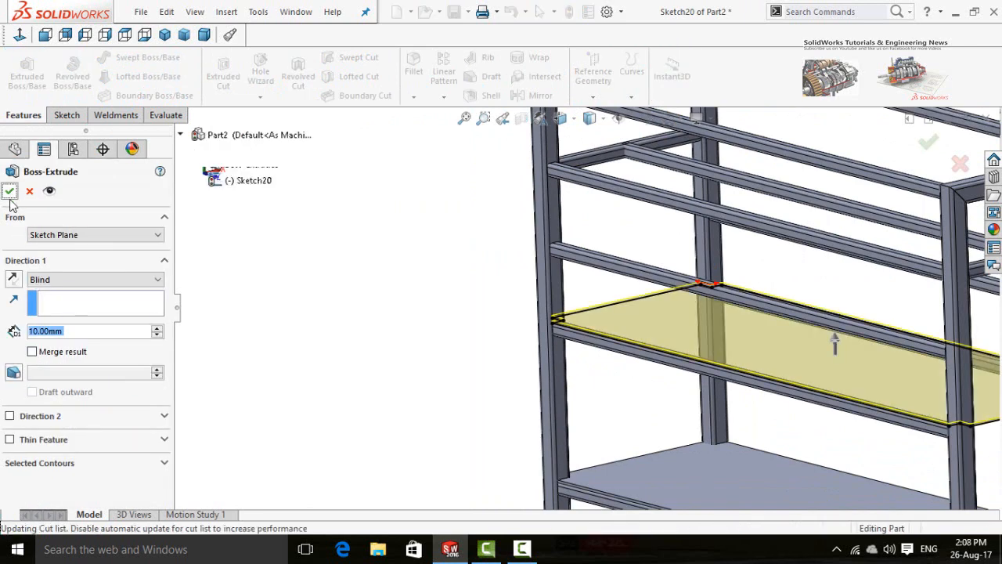
{"action": "scroll", "coordinate": [430, 269], "scroll_direction": "up", "scroll_amount": 5}
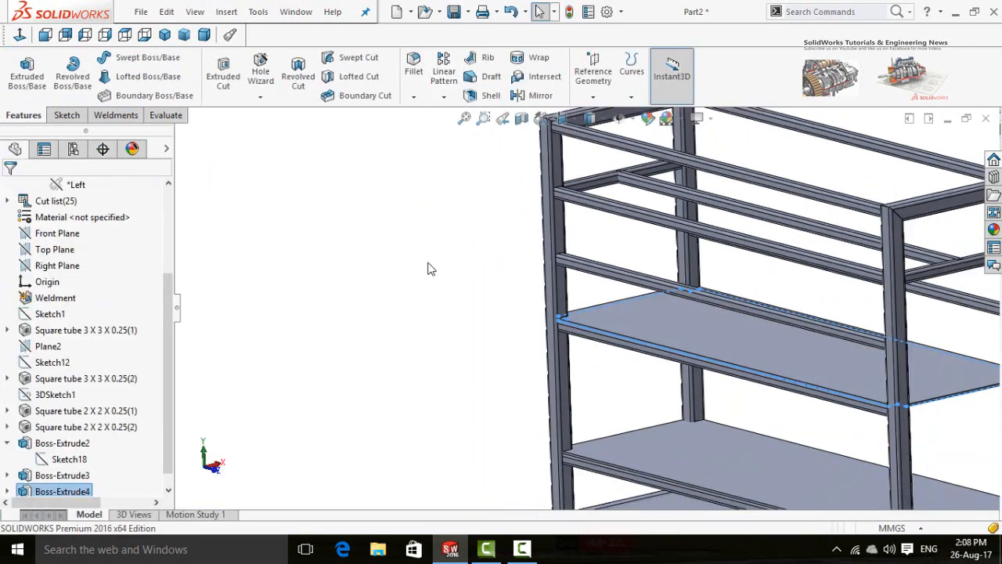
- Sketch on the top face of the third side rail above the bottom and convert the Sketch18 panel outline into it
{"action": "middle_click_drag", "start_coordinate": [505, 266], "coordinate": [485, 286]}
{"action": "scroll", "coordinate": [462, 268], "scroll_direction": "down", "scroll_amount": 5}
{"action": "scroll", "coordinate": [521, 306], "scroll_direction": "down", "scroll_amount": 5}
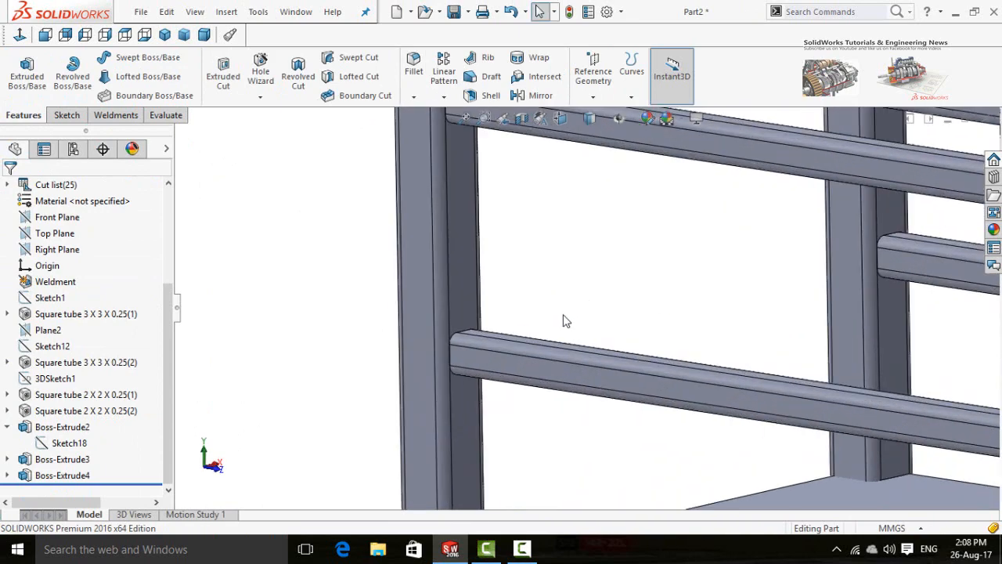
{"action": "scroll", "coordinate": [566, 320], "scroll_direction": "down", "scroll_amount": 3}
{"action": "middle_click_drag", "start_coordinate": [563, 347], "coordinate": [516, 313]}
{"action": "scroll", "coordinate": [517, 313], "scroll_direction": "down", "scroll_amount": 3}
{"action": "left_click", "coordinate": [526, 319]}
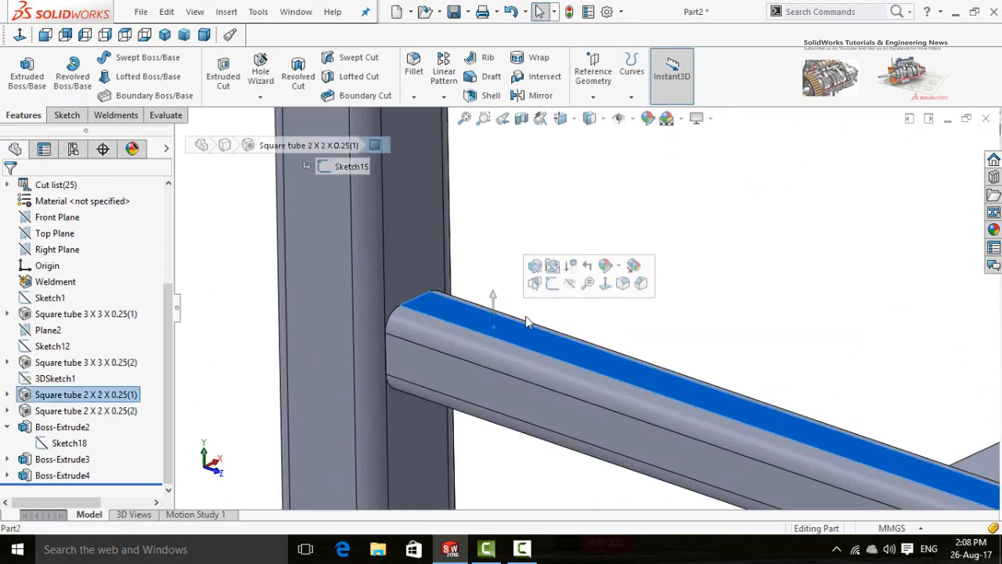
{"action": "left_click", "coordinate": [552, 281]}
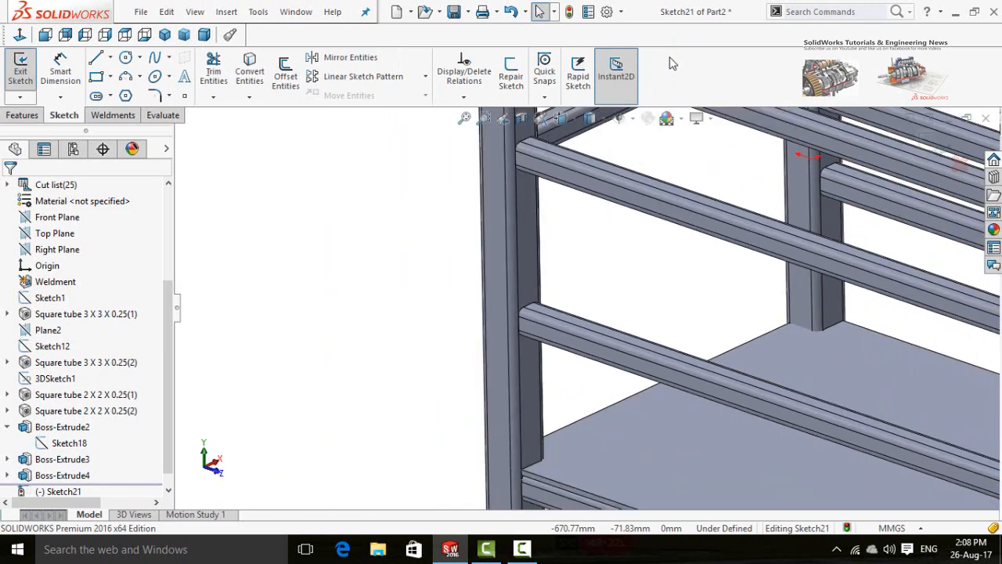
{"action": "left_click", "coordinate": [37, 443]}
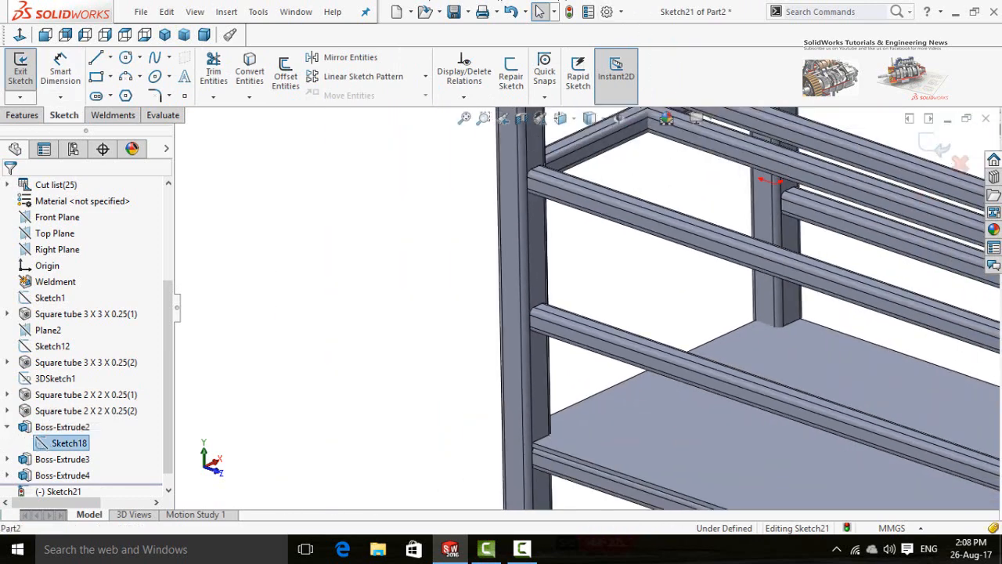
{"action": "left_click", "coordinate": [260, 76]}
- Extrude the outline on the third side rail as another shelf panel
{"action": "left_click", "coordinate": [11, 113]}
{"action": "left_click", "coordinate": [24, 72]}
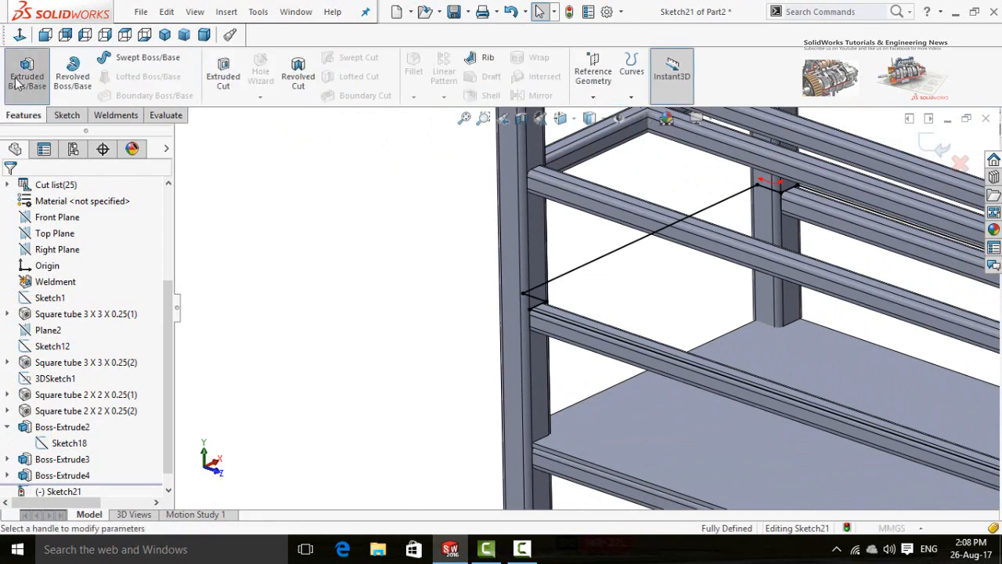
{"action": "left_click", "coordinate": [9, 192]}
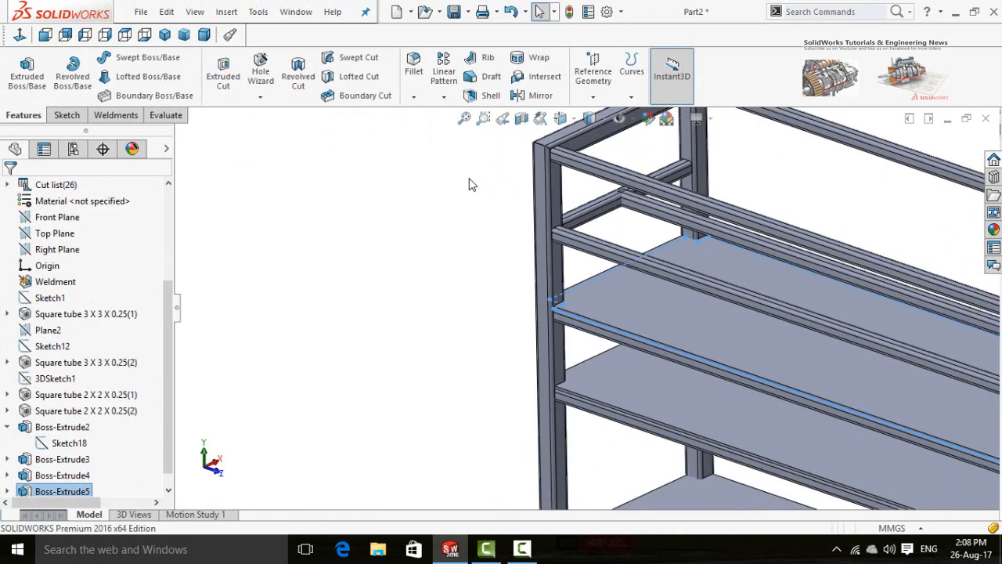
- Start a sketch on the top face of the fourth side rail, just below the rack's top frame
{"action": "scroll", "coordinate": [614, 202], "scroll_direction": "down", "scroll_amount": 2}
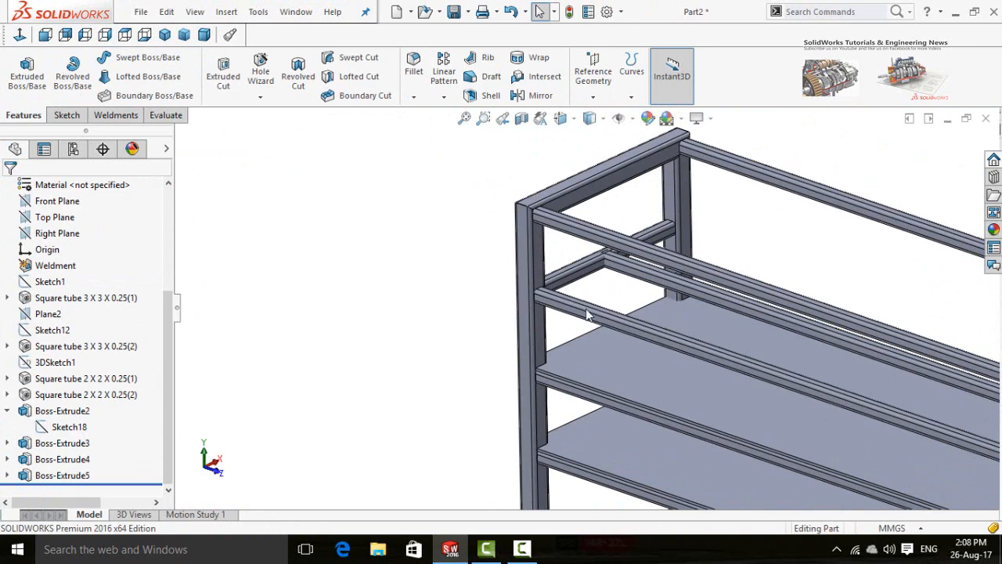
{"action": "scroll", "coordinate": [573, 301], "scroll_direction": "down", "scroll_amount": 1}
{"action": "scroll", "coordinate": [533, 291], "scroll_direction": "up", "scroll_amount": 1}
{"action": "middle_click_drag", "start_coordinate": [473, 314], "coordinate": [644, 355]}
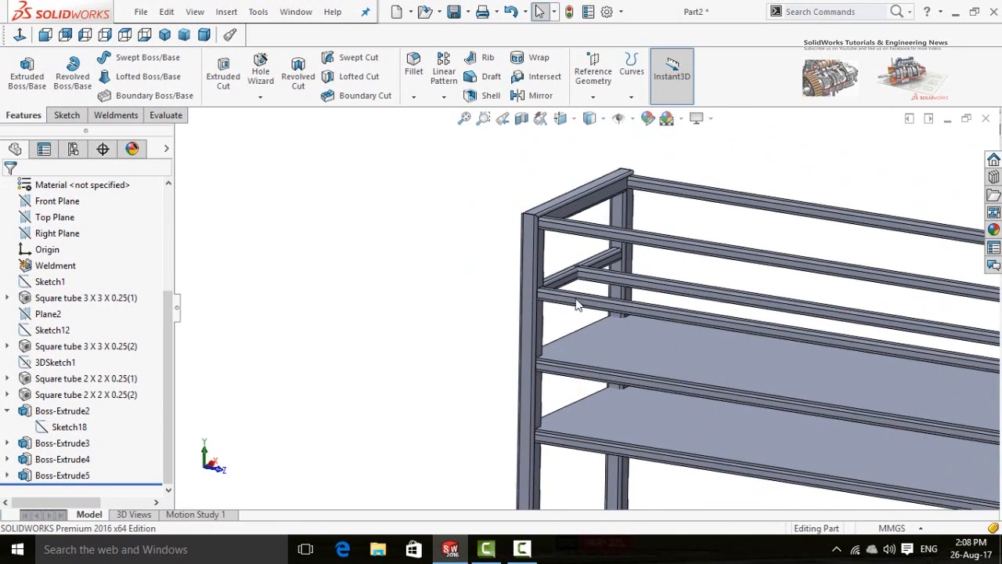
{"action": "middle_click_drag", "start_coordinate": [482, 329], "coordinate": [462, 342]}
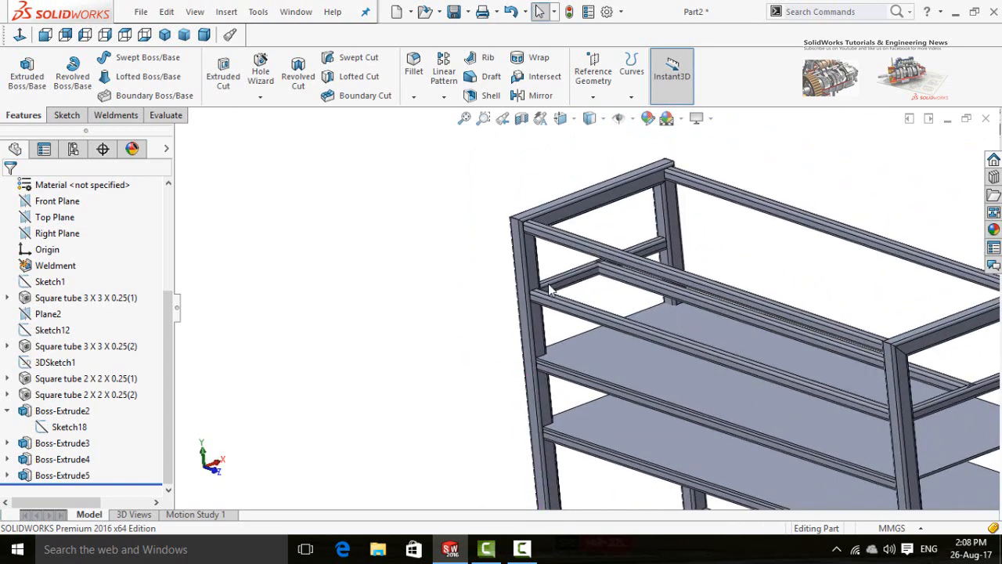
{"action": "scroll", "coordinate": [556, 302], "scroll_direction": "down", "scroll_amount": 4}
{"action": "left_click", "coordinate": [558, 286]}
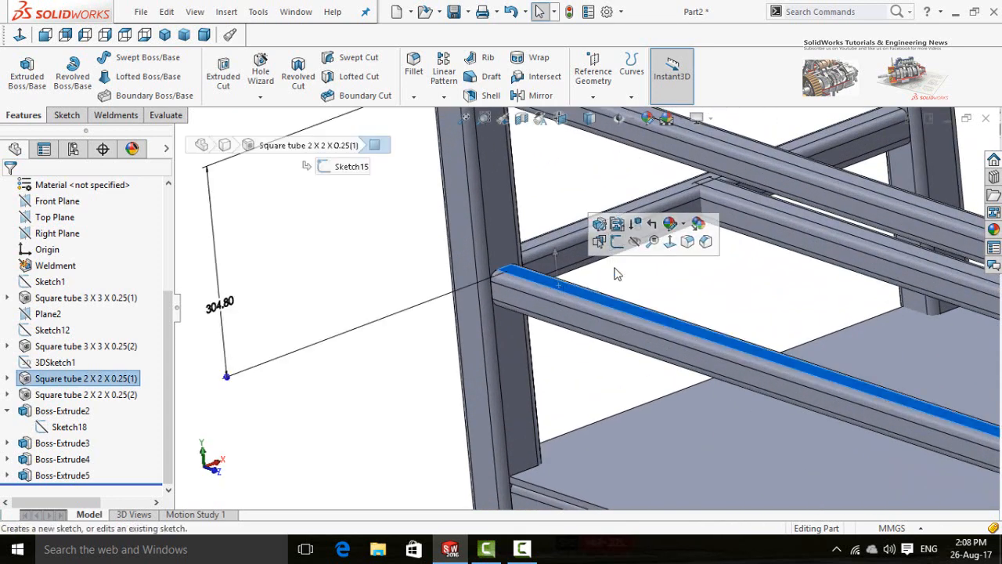
{"action": "left_click", "coordinate": [616, 242]}
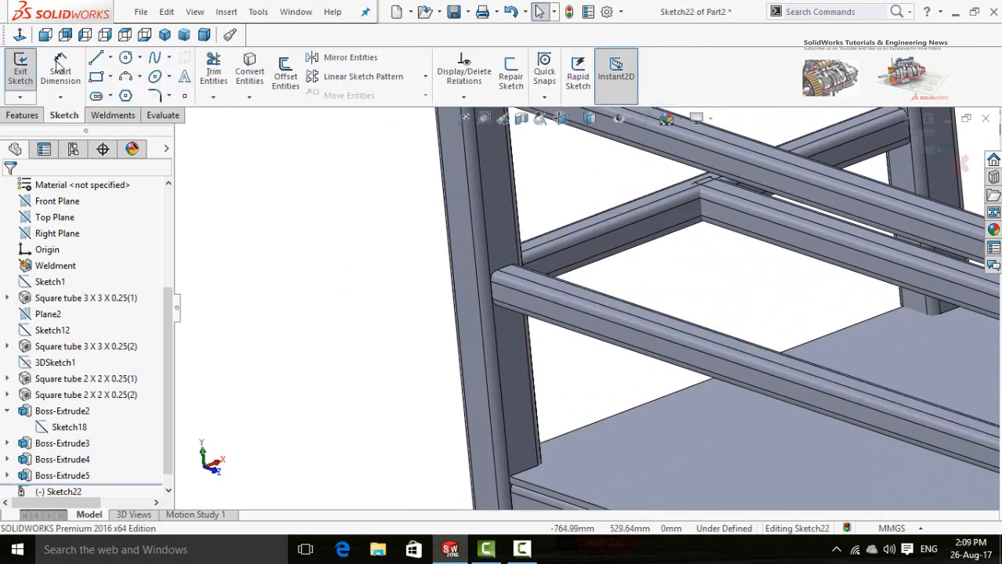
- View the new sketch plane straight on and convert the Sketch18 panel outline into the fourth rail's sketch
{"action": "left_click", "coordinate": [20, 35]}
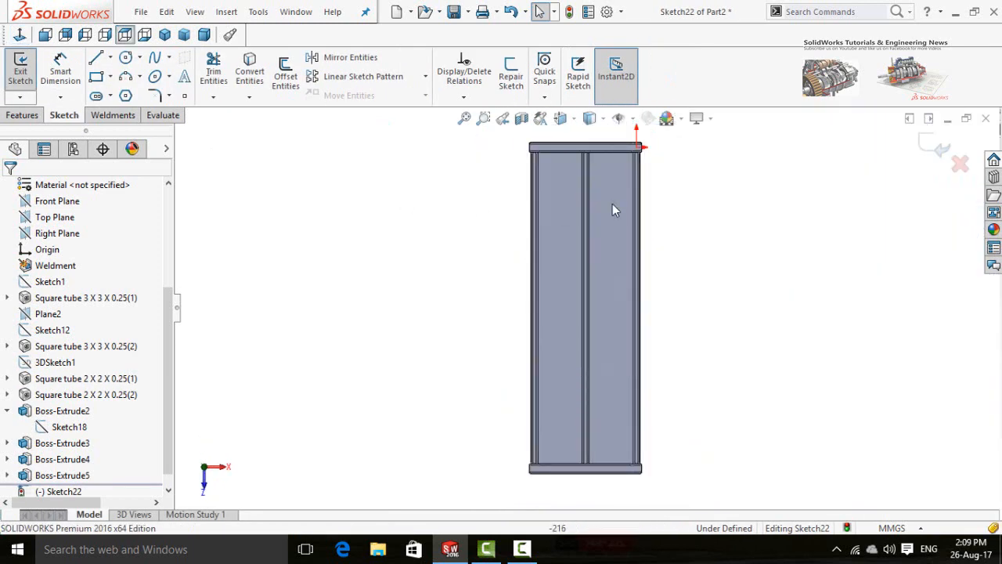
{"action": "scroll", "coordinate": [606, 208], "scroll_direction": "down", "scroll_amount": 1}
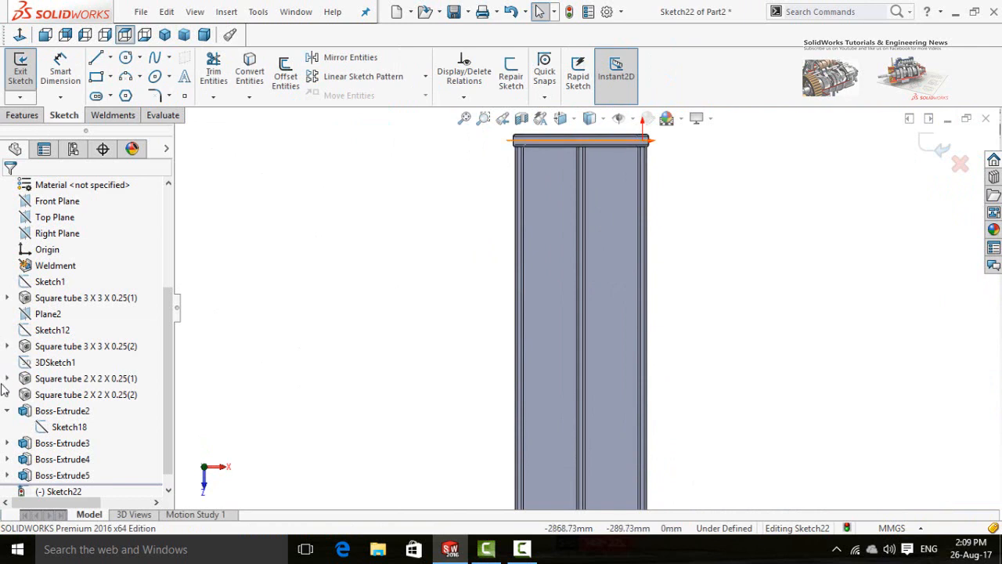
{"action": "left_click", "coordinate": [56, 432]}
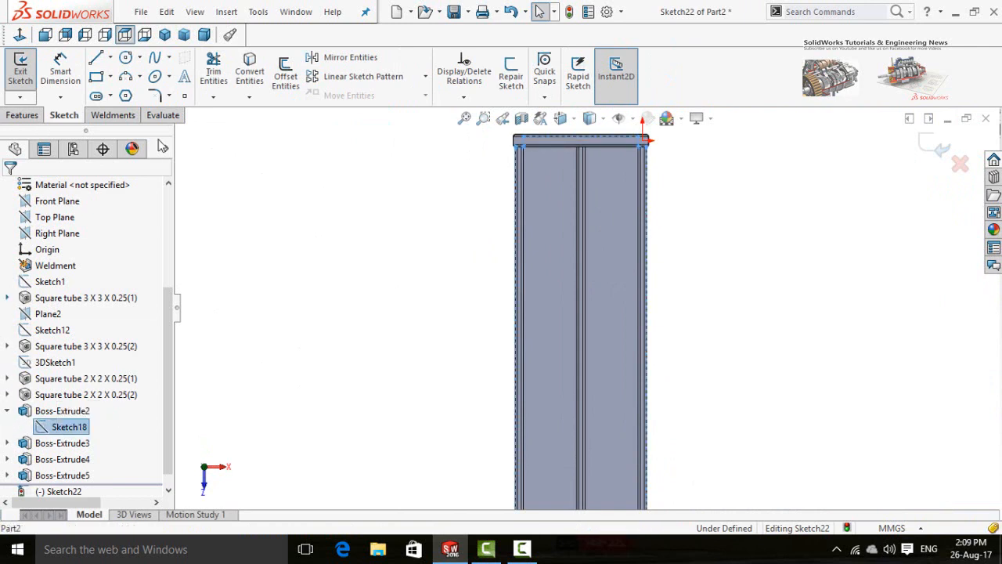
{"action": "left_click", "coordinate": [243, 76]}
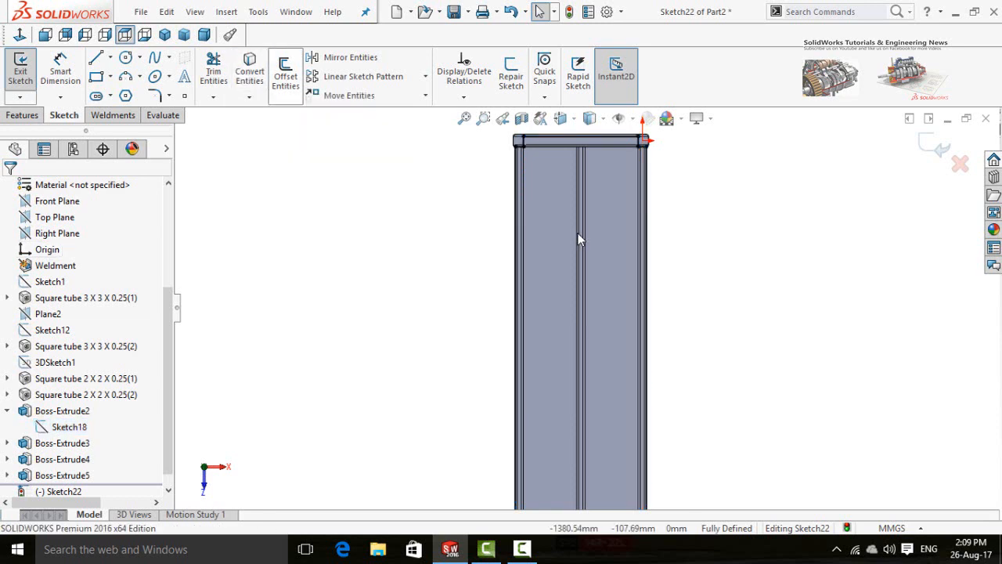
- Draw a lengthwise centre line across the converted outline between the midpoints of its two short end edges
{"action": "scroll", "coordinate": [532, 274], "scroll_direction": "up", "scroll_amount": 3}
{"action": "scroll", "coordinate": [604, 321], "scroll_direction": "down", "scroll_amount": 5}
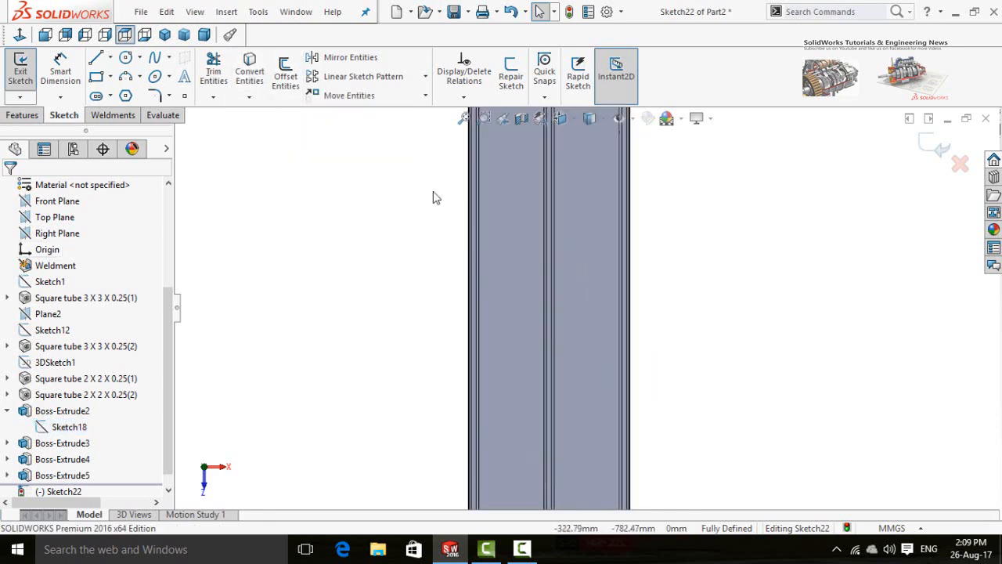
{"action": "key", "text": "f"}
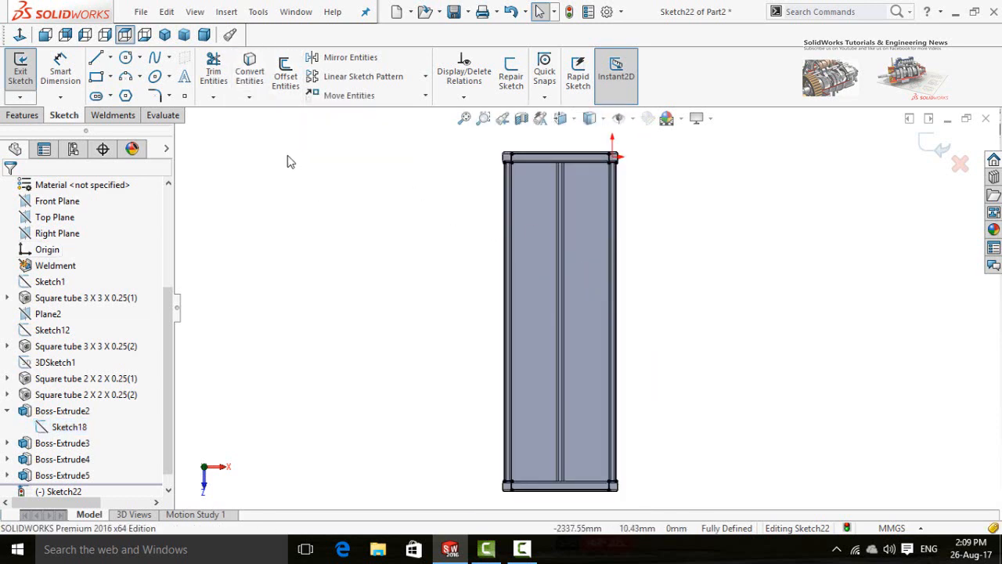
{"action": "left_click", "coordinate": [96, 58]}
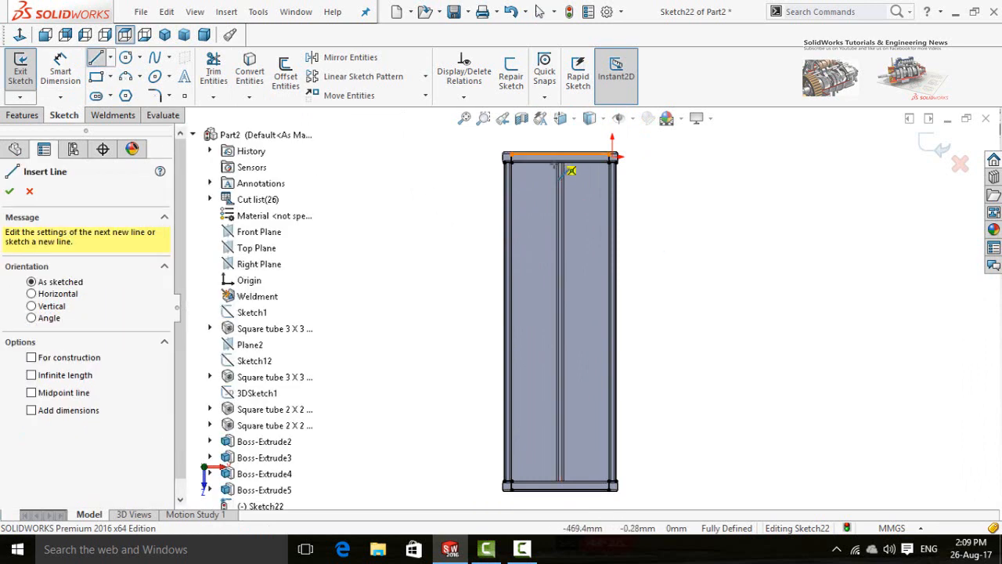
{"action": "scroll", "coordinate": [583, 161], "scroll_direction": "down", "scroll_amount": 2}
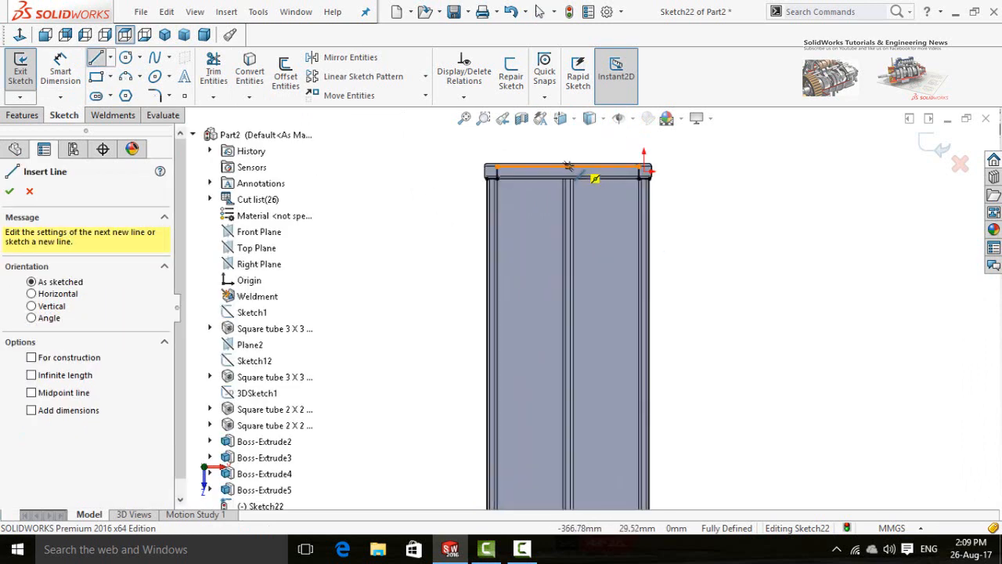
{"action": "left_click", "coordinate": [568, 166]}
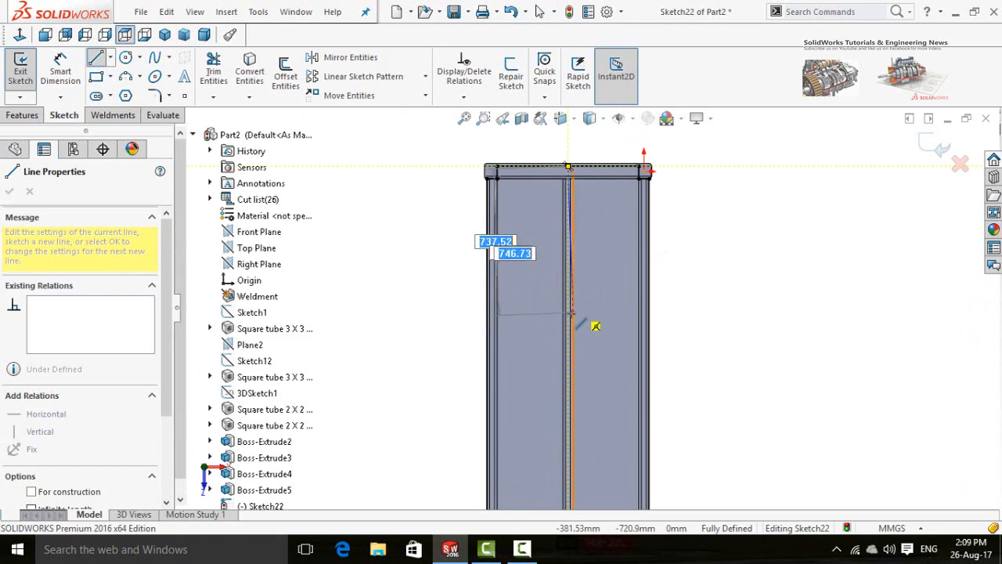
{"action": "scroll", "coordinate": [575, 317], "scroll_direction": "up", "scroll_amount": 2}
{"action": "left_click", "coordinate": [575, 498]}
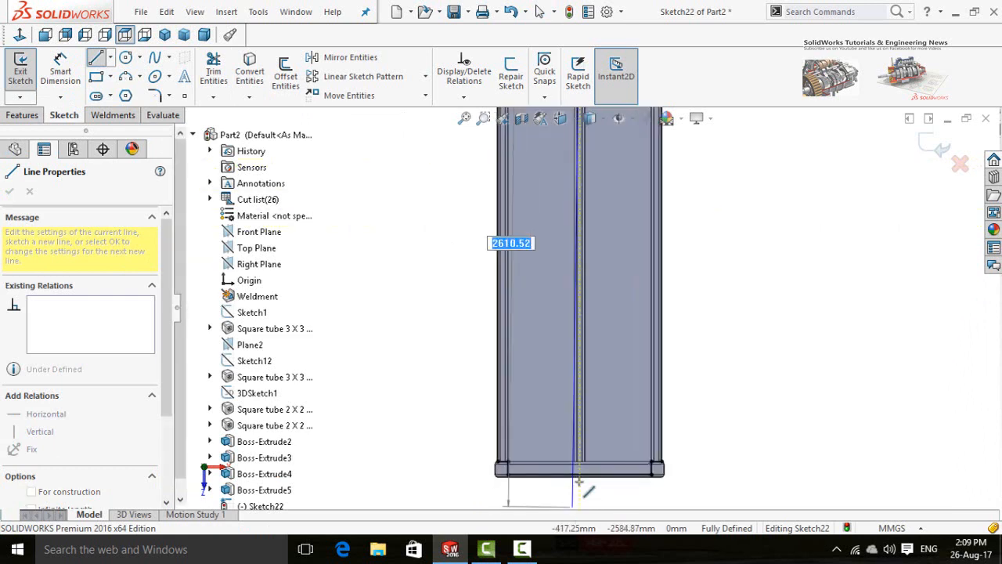
{"action": "scroll", "coordinate": [603, 485], "scroll_direction": "down", "scroll_amount": 2}
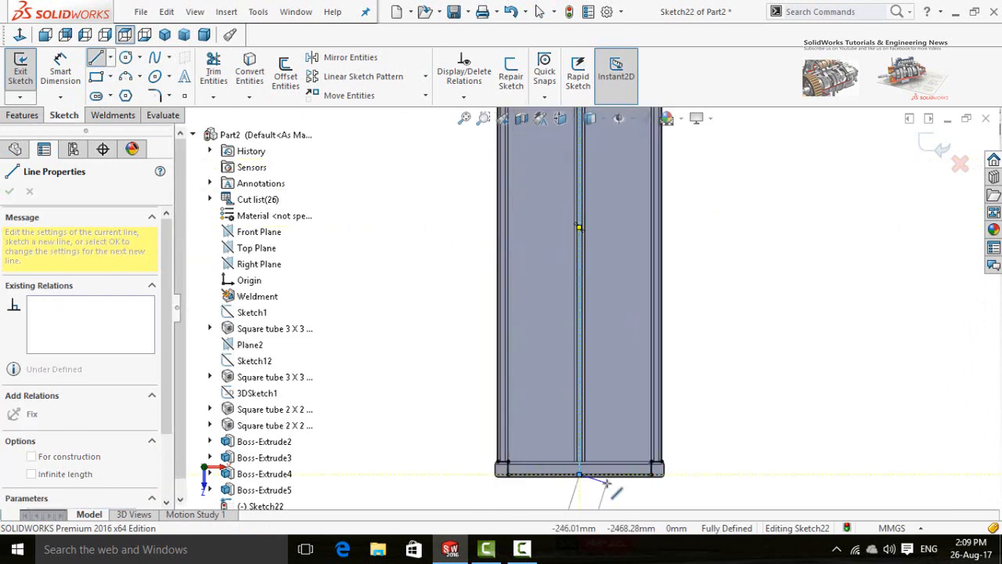
{"action": "key", "text": "Escape"}
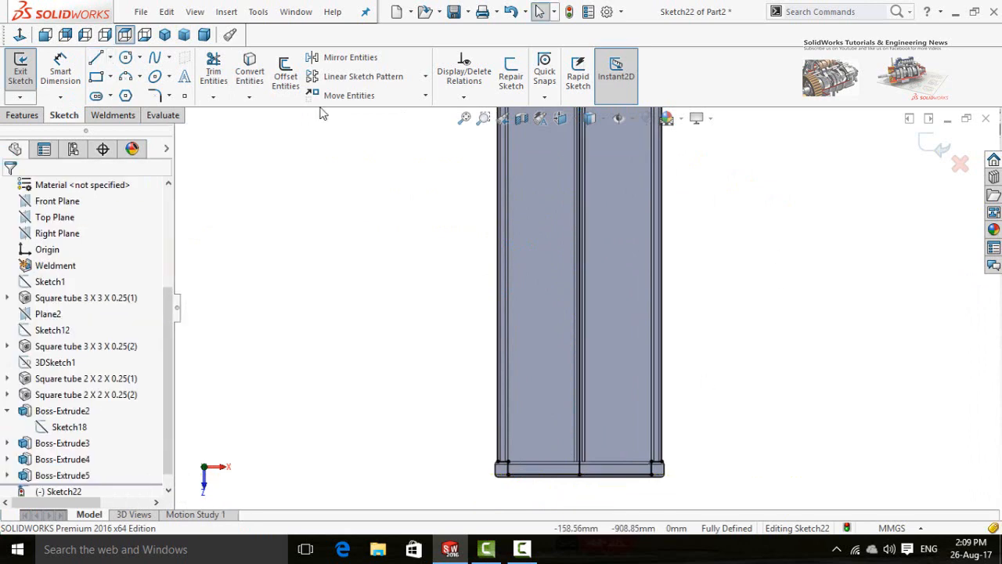
- Power-trim the outline segments on the origin side of the centre line to leave a half-width panel profile
{"action": "left_click", "coordinate": [213, 71]}
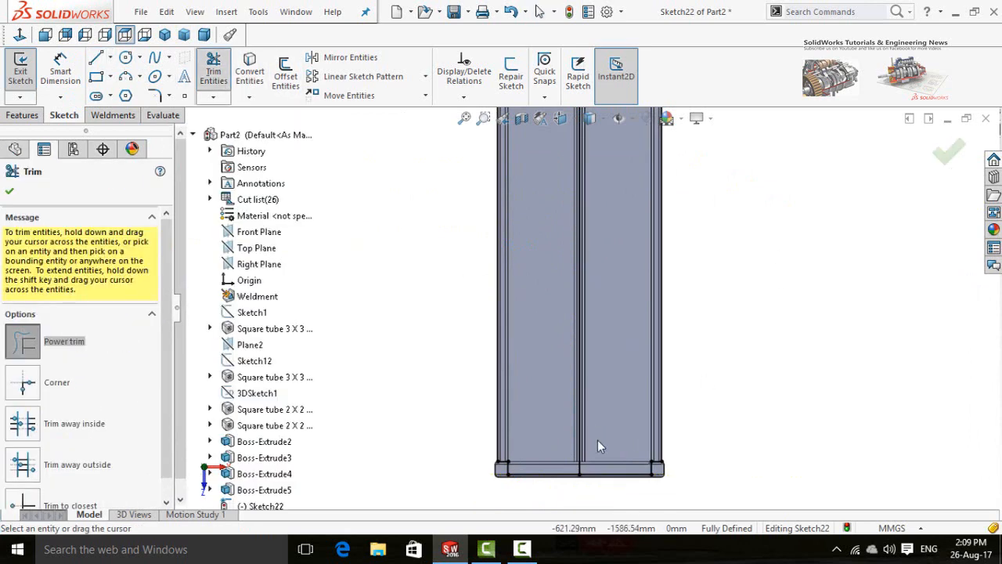
{"action": "left_click_drag", "start_coordinate": [613, 507], "coordinate": [656, 468]}
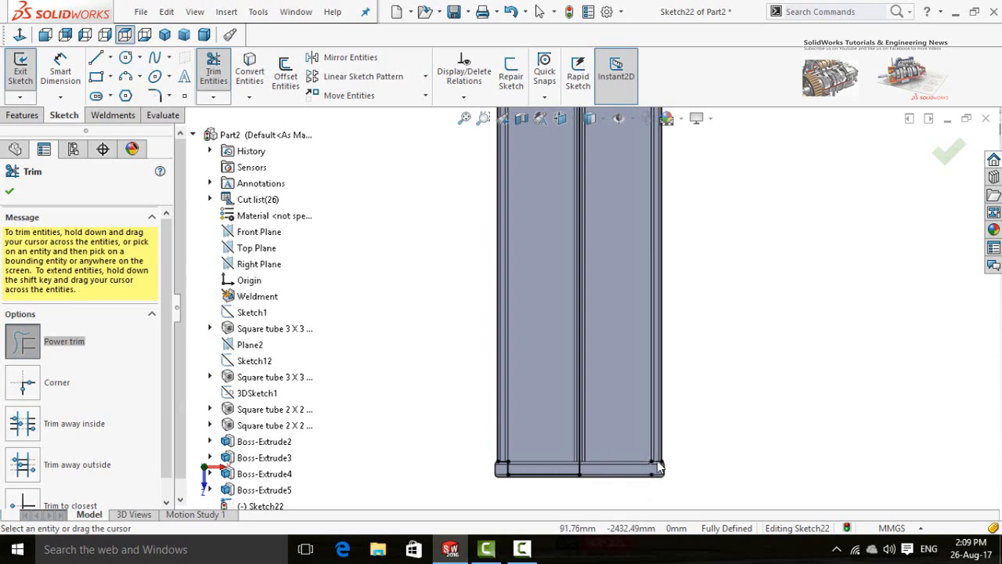
{"action": "scroll", "coordinate": [660, 467], "scroll_direction": "down", "scroll_amount": 4}
{"action": "scroll", "coordinate": [593, 316], "scroll_direction": "up", "scroll_amount": 8}
{"action": "scroll", "coordinate": [569, 156], "scroll_direction": "down", "scroll_amount": 5}
{"action": "left_click_drag", "start_coordinate": [586, 196], "coordinate": [606, 225]}
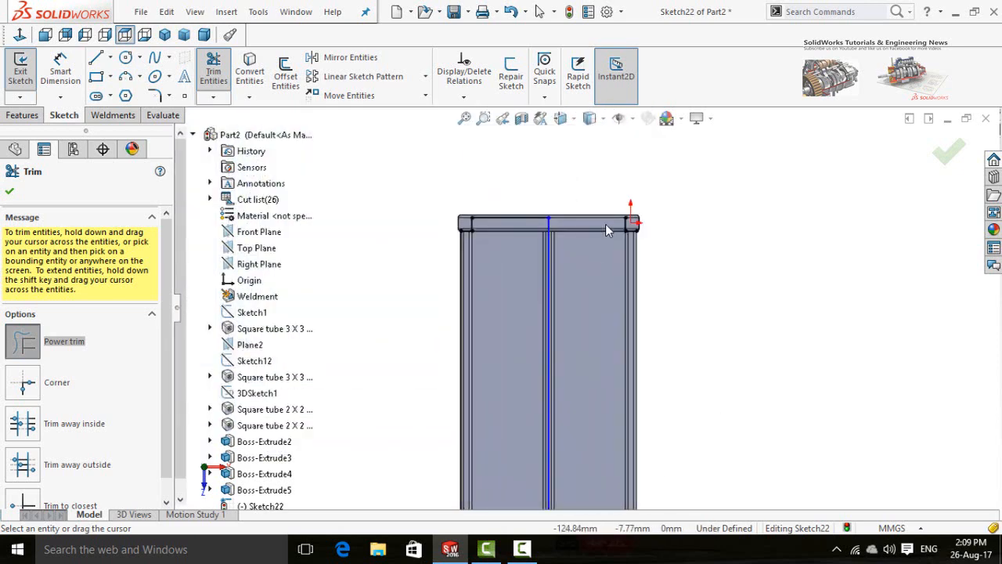
{"action": "scroll", "coordinate": [586, 309], "scroll_direction": "up", "scroll_amount": 3}
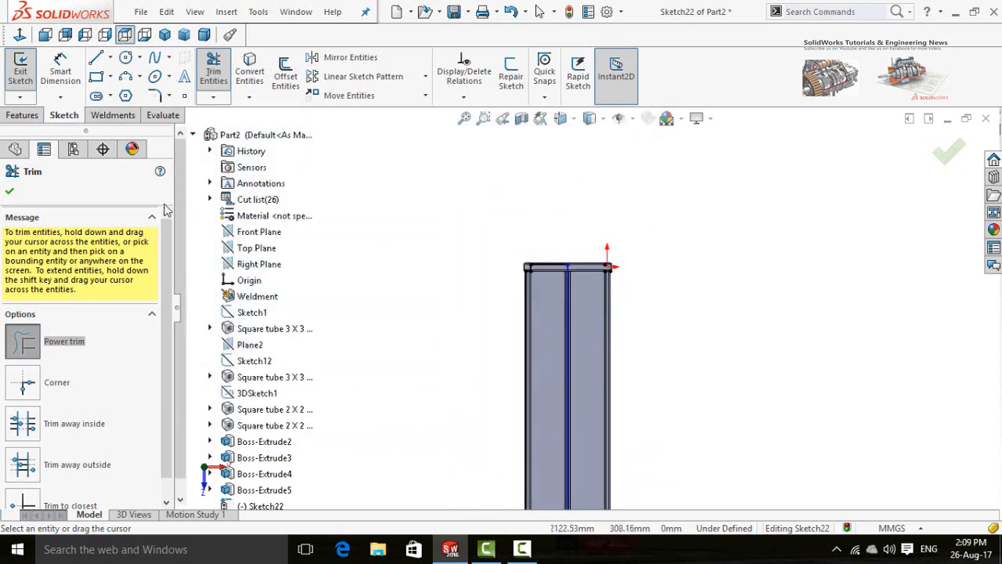
{"action": "left_click", "coordinate": [10, 193]}
- Extrude the half-width profile 10 mm blind as a separate shelf panel without merging the result
{"action": "left_click", "coordinate": [21, 115]}
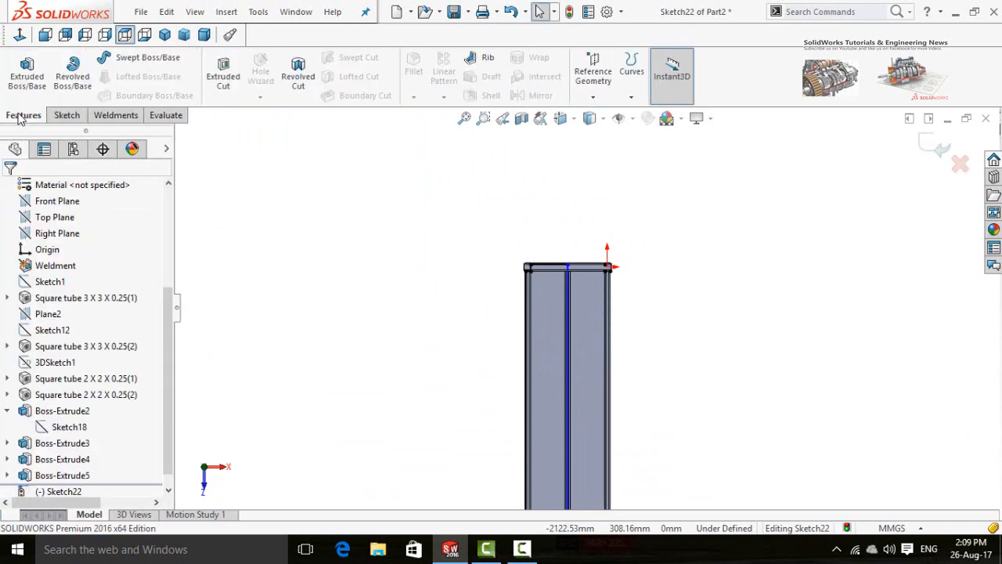
{"action": "scroll", "coordinate": [383, 318], "scroll_direction": "up", "scroll_amount": 3}
{"action": "middle_click_drag", "start_coordinate": [402, 365], "coordinate": [357, 226]}
{"action": "left_click", "coordinate": [21, 74]}
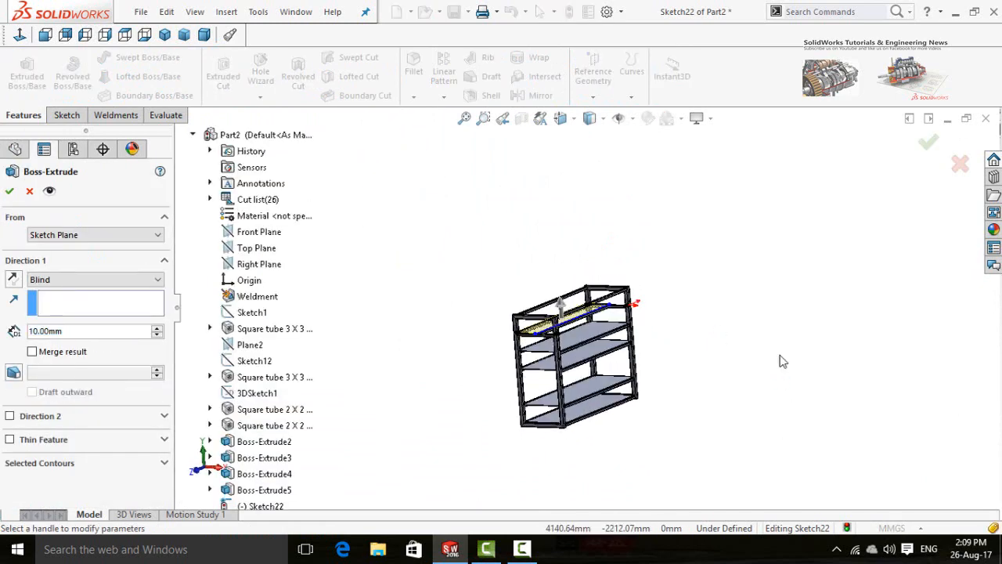
{"action": "left_click", "coordinate": [8, 193]}
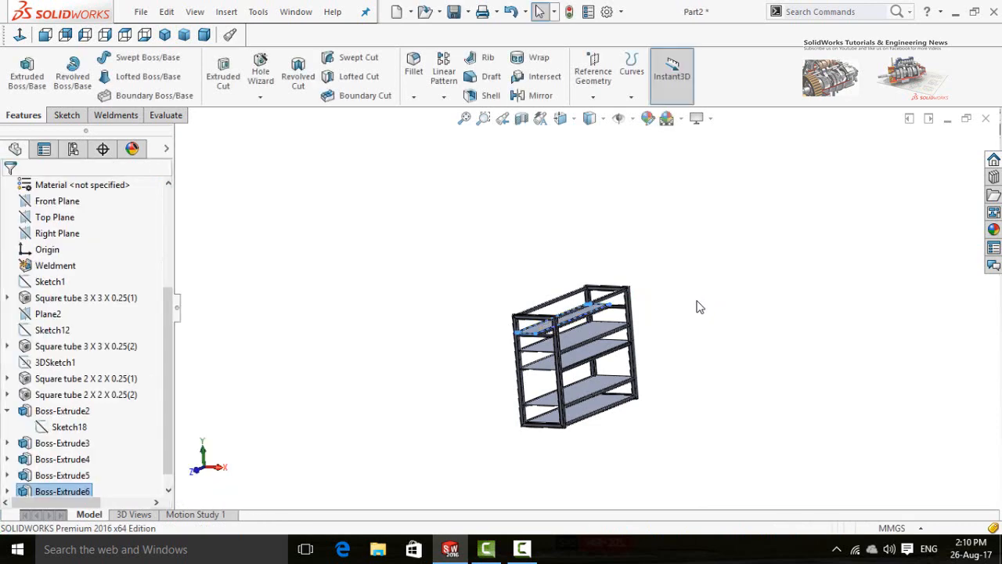
{"action": "scroll", "coordinate": [689, 314], "scroll_direction": "down", "scroll_amount": 2}
{"action": "left_click", "coordinate": [701, 387]}
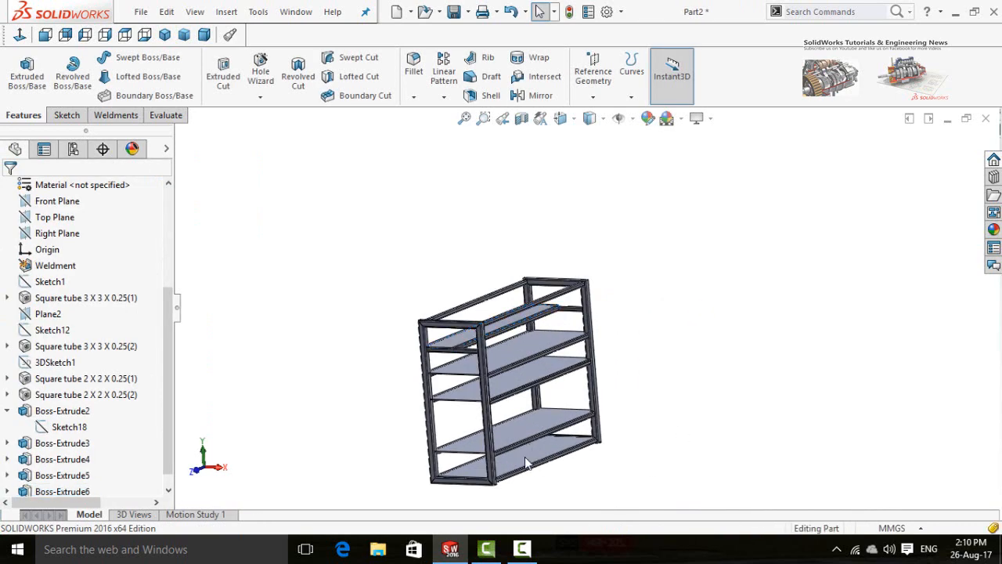
- Sketch on the top face of the rack's top frame and convert the Sketch18 panel outline into it
{"action": "scroll", "coordinate": [441, 300], "scroll_direction": "up", "scroll_amount": 4}
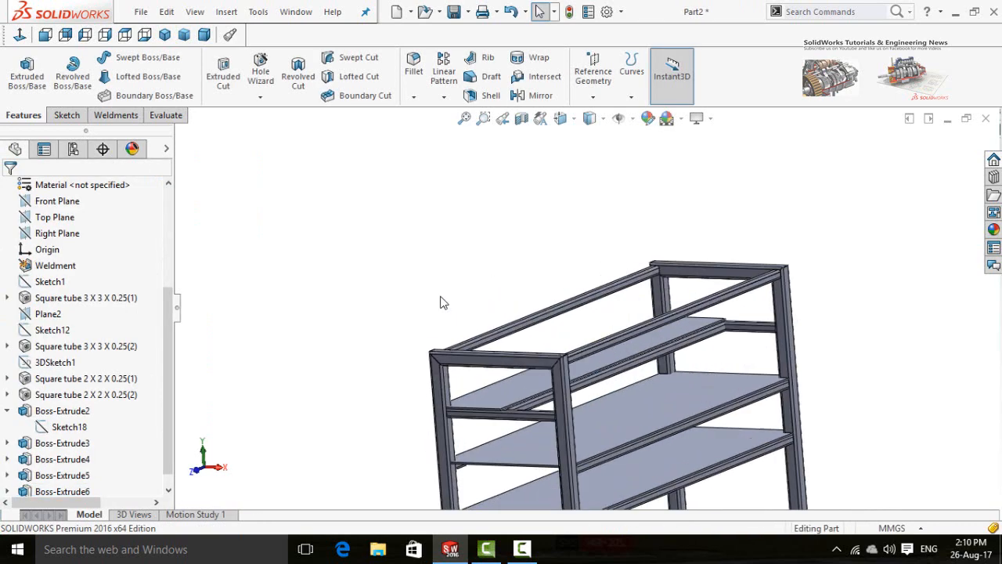
{"action": "middle_click_drag", "start_coordinate": [456, 326], "coordinate": [452, 348]}
{"action": "scroll", "coordinate": [452, 349], "scroll_direction": "up", "scroll_amount": 1}
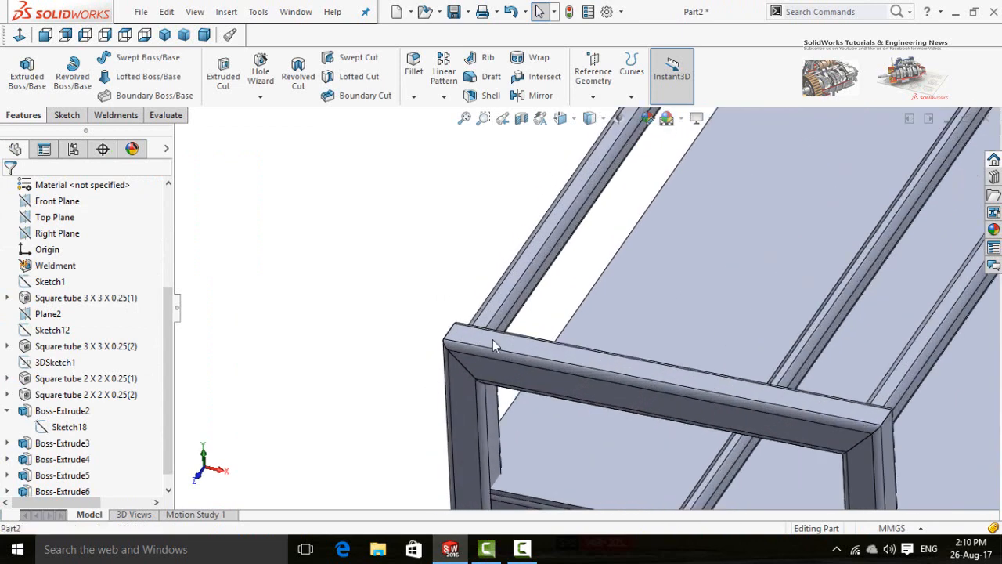
{"action": "left_click", "coordinate": [493, 344]}
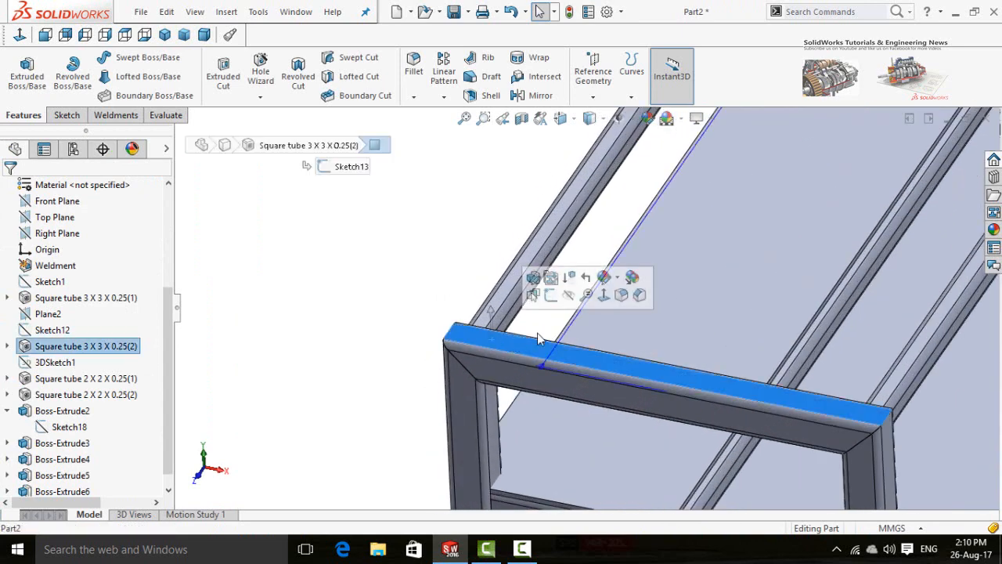
{"action": "left_click", "coordinate": [518, 349]}
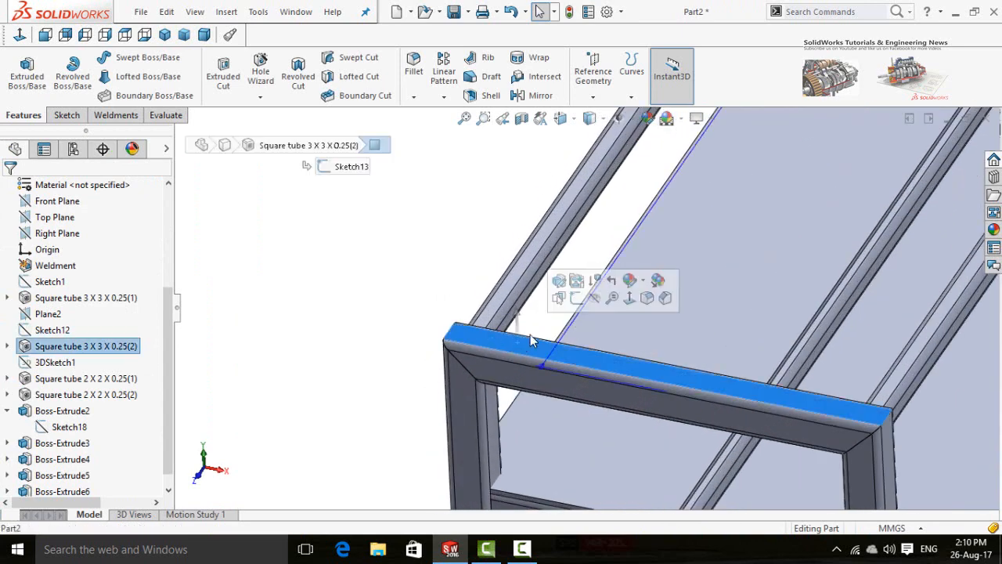
{"action": "left_click", "coordinate": [572, 302]}
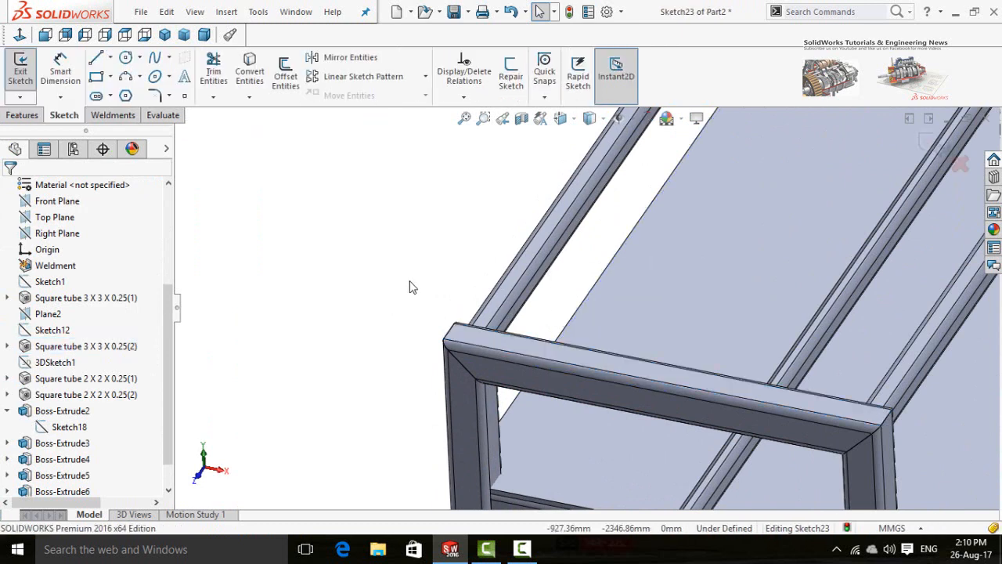
{"action": "left_click", "coordinate": [67, 428]}
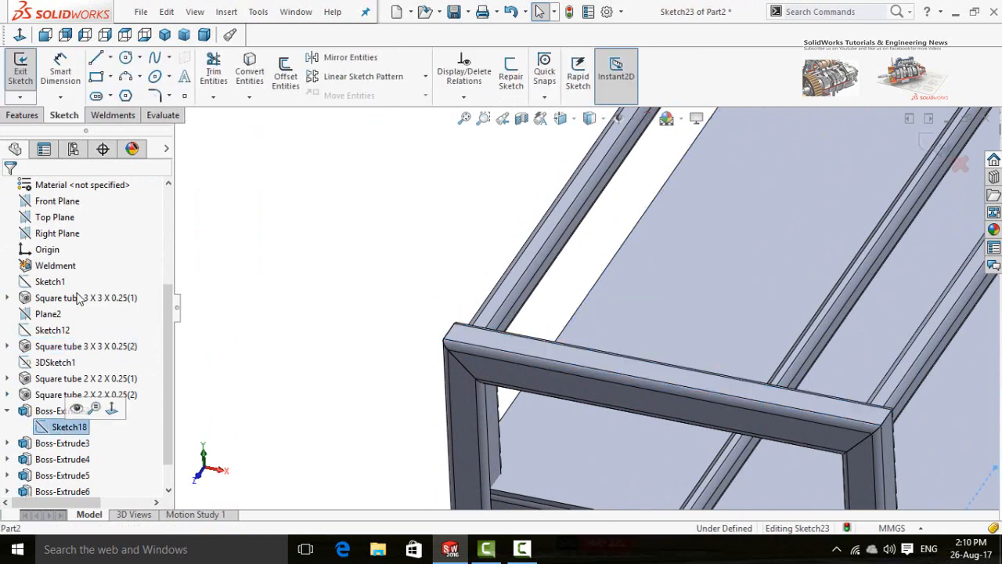
{"action": "left_click", "coordinate": [250, 80]}
{"action": "left_click", "coordinate": [251, 80]}
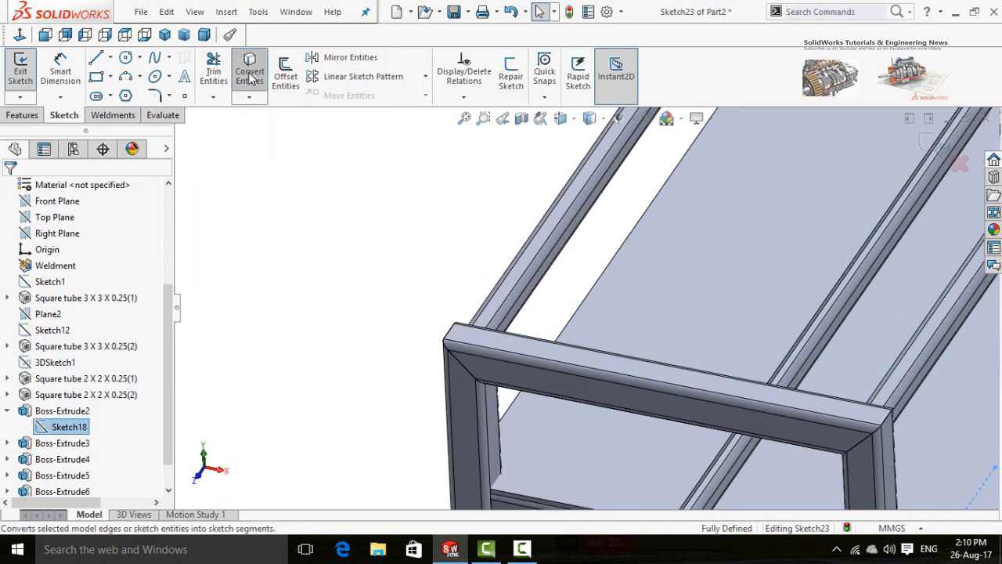
- Extrude the outline on the top frame 10 mm blind as an unmerged top panel
{"action": "left_click", "coordinate": [7, 118]}
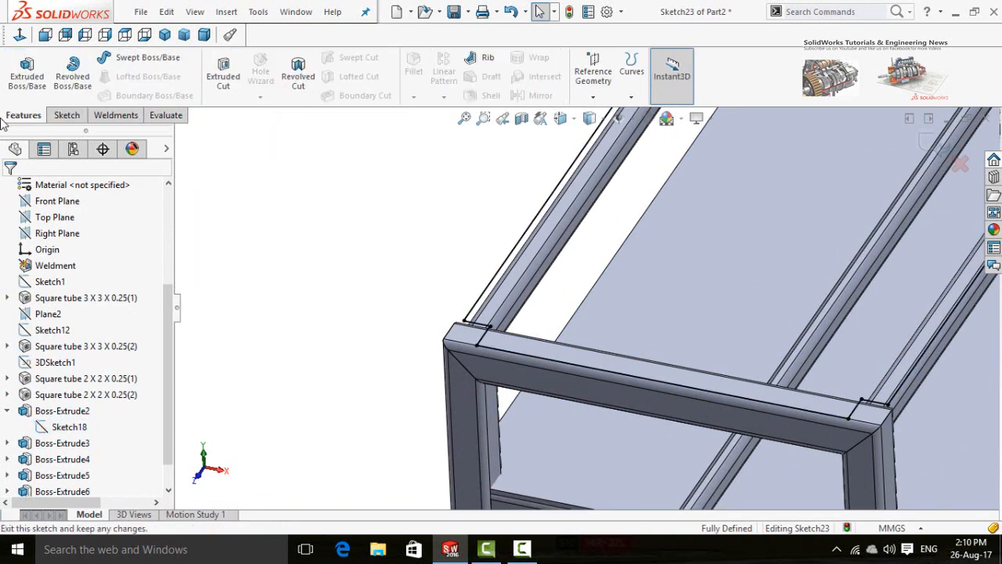
{"action": "left_click", "coordinate": [26, 74]}
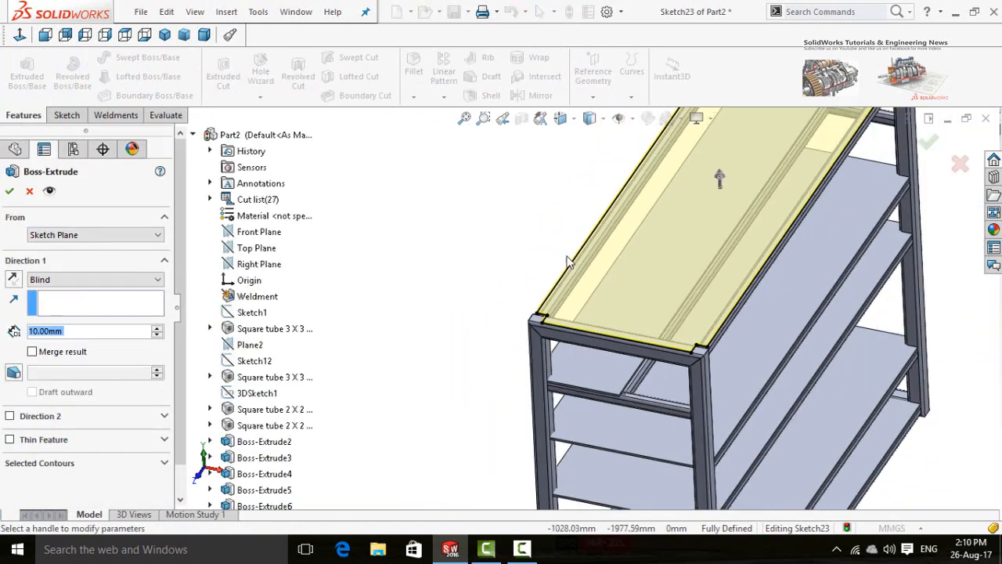
{"action": "middle_click_drag", "start_coordinate": [528, 283], "coordinate": [541, 231]}
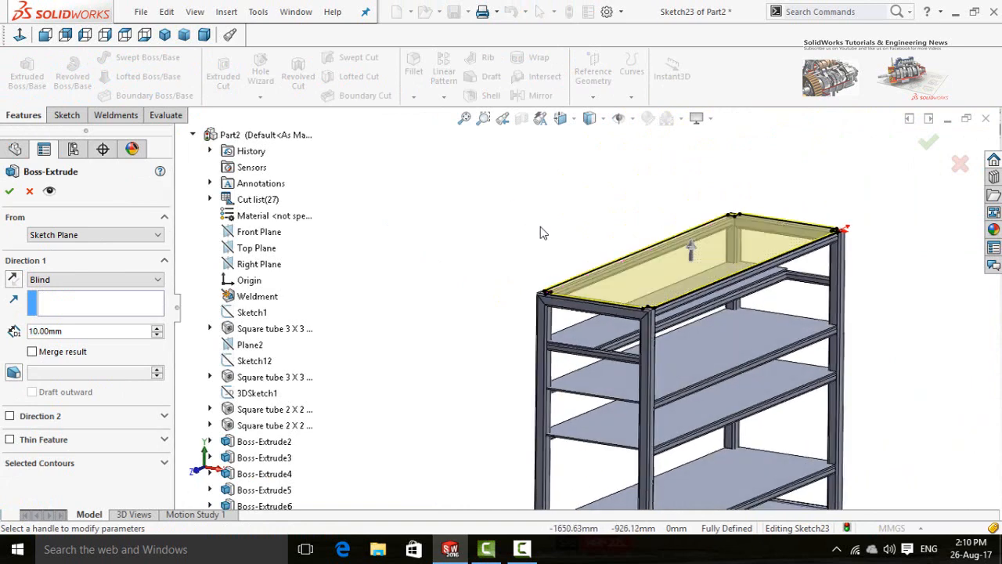
{"action": "left_click", "coordinate": [10, 191]}
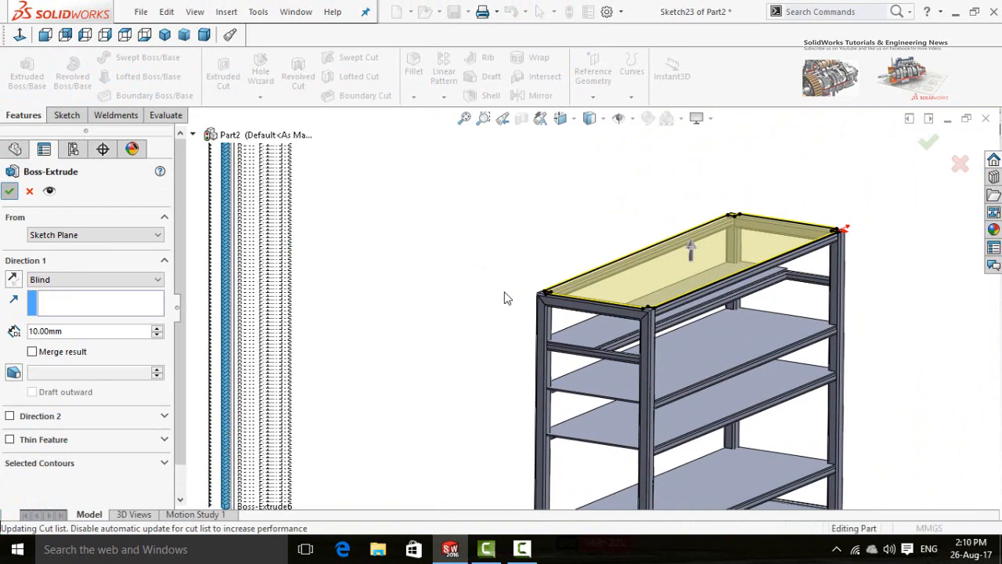
{"action": "scroll", "coordinate": [509, 328], "scroll_direction": "up", "scroll_amount": 2}
{"action": "middle_click_drag", "start_coordinate": [505, 366], "coordinate": [631, 258]}
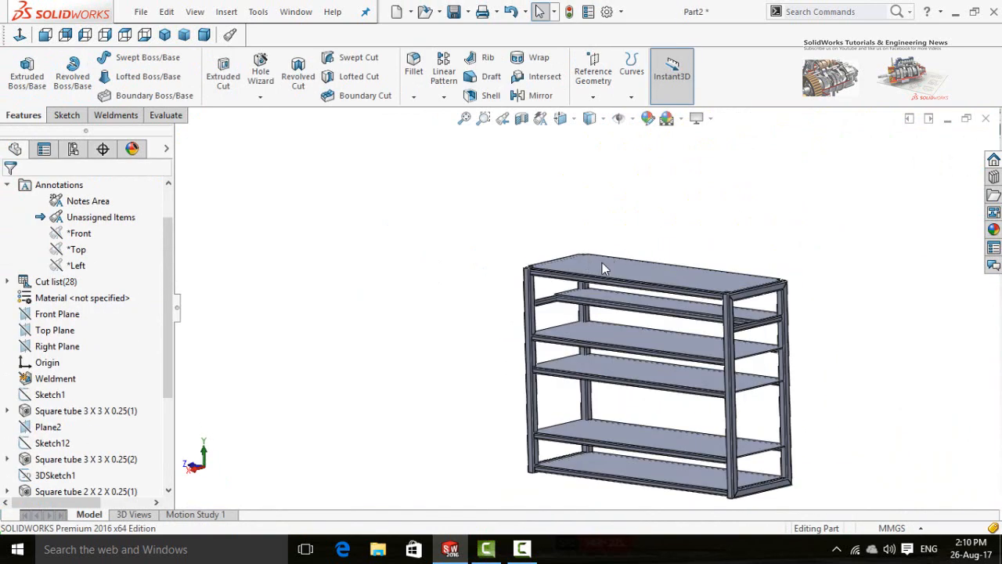
- Apply the polished walnut 2d appearance from the organic wood library to the top panel's extrude feature
{"action": "left_click", "coordinate": [602, 269]}
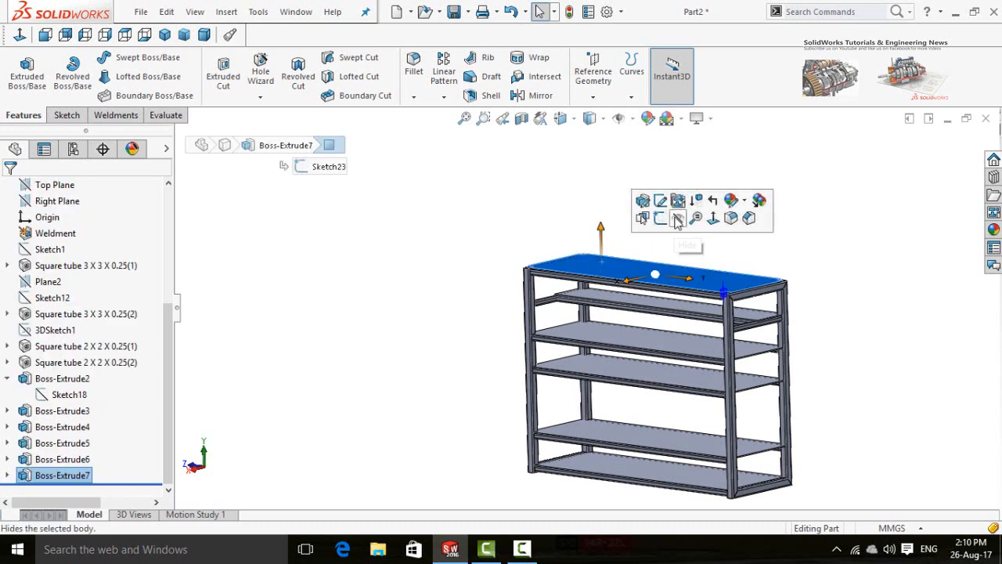
{"action": "left_click", "coordinate": [745, 201]}
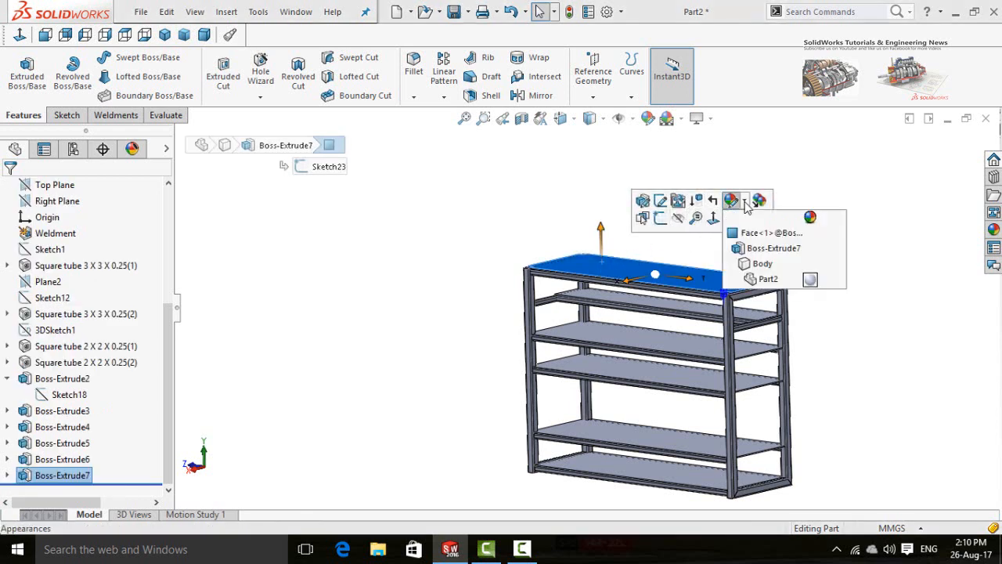
{"action": "left_click", "coordinate": [756, 249]}
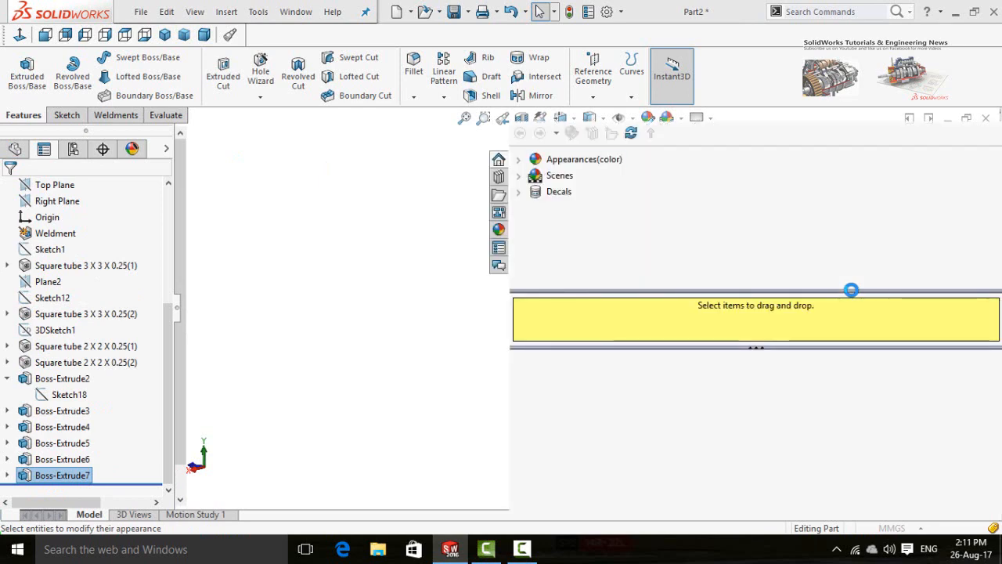
{"action": "left_click", "coordinate": [519, 160]}
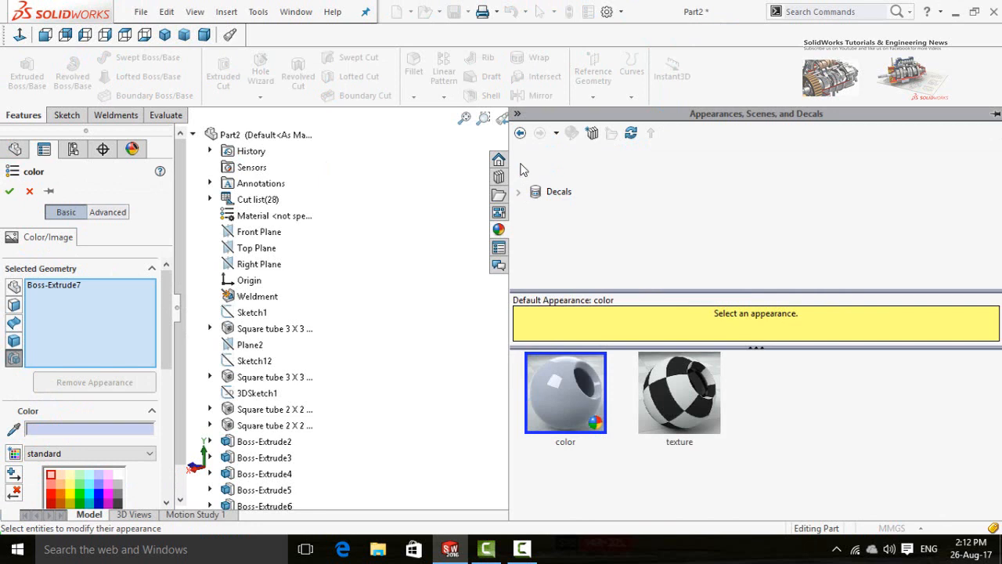
{"action": "scroll", "coordinate": [647, 227], "scroll_direction": "down", "scroll_amount": 2}
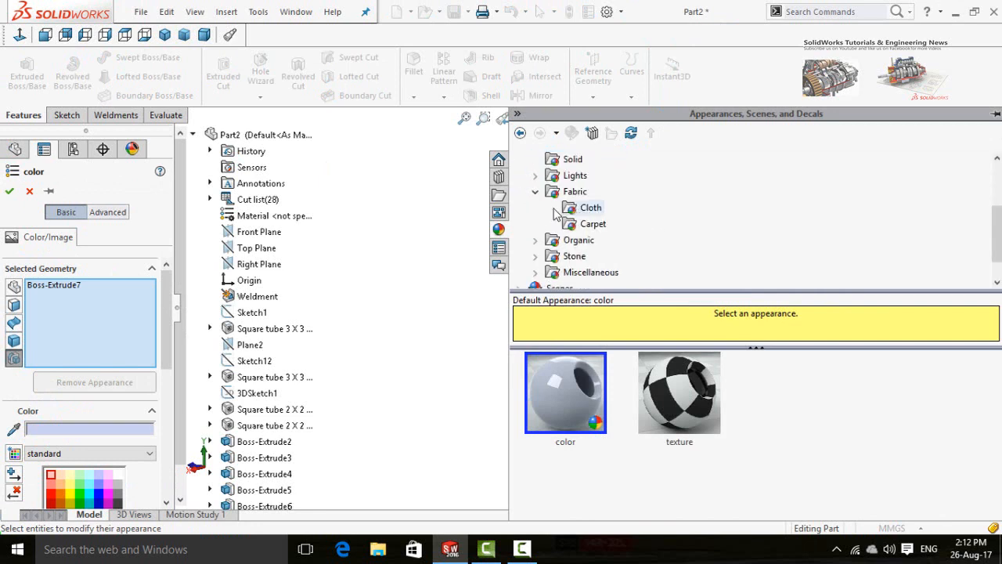
{"action": "left_click", "coordinate": [535, 192]}
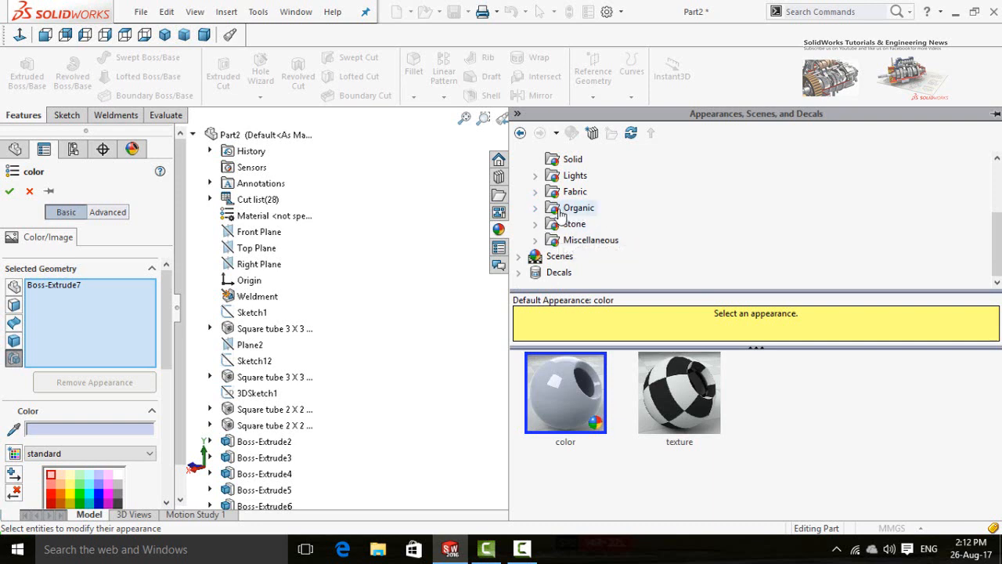
{"action": "left_click", "coordinate": [537, 210]}
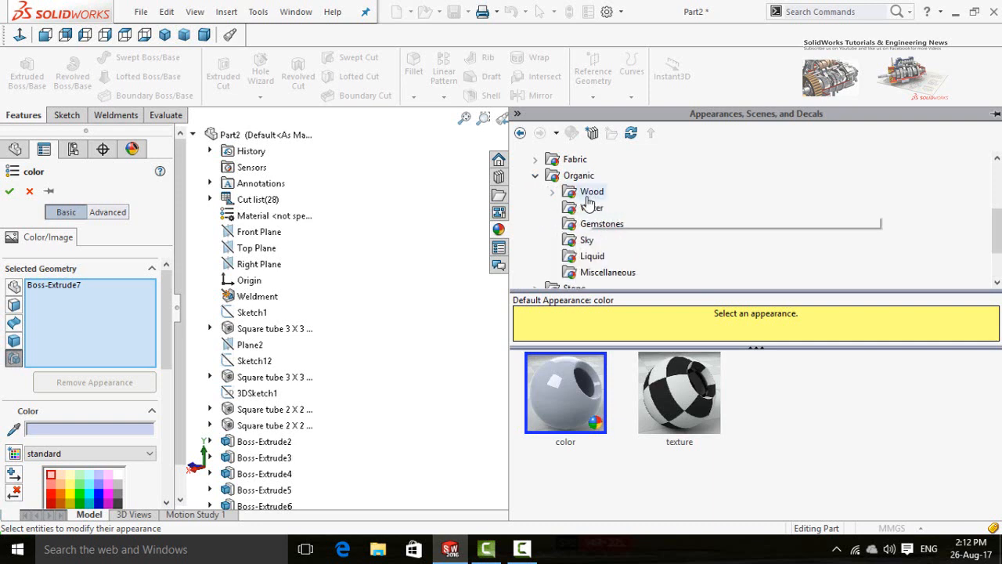
{"action": "left_click", "coordinate": [588, 197]}
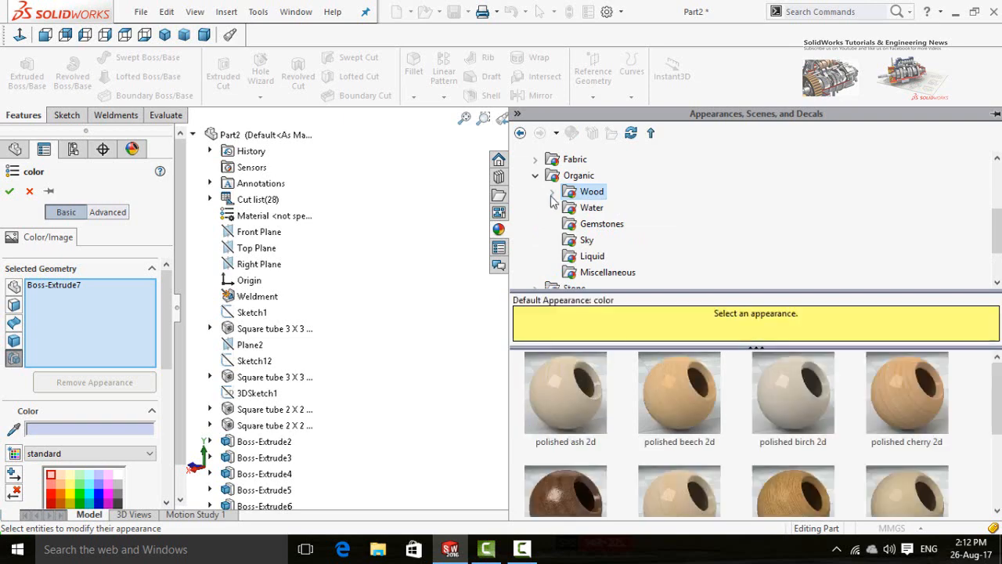
{"action": "scroll", "coordinate": [819, 411], "scroll_direction": "down", "scroll_amount": 1}
{"action": "scroll", "coordinate": [816, 411], "scroll_direction": "down", "scroll_amount": 1}
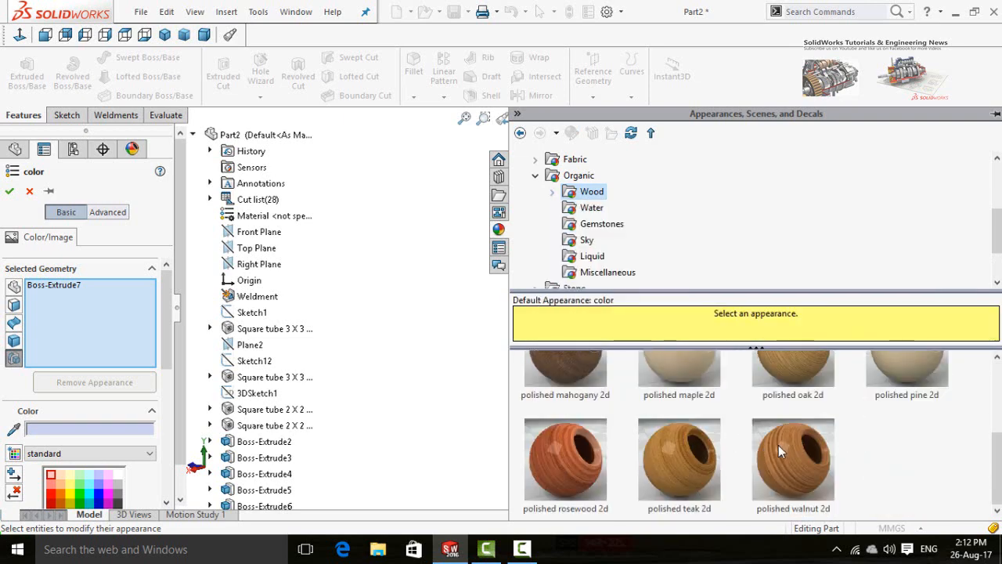
{"action": "left_click", "coordinate": [778, 451]}
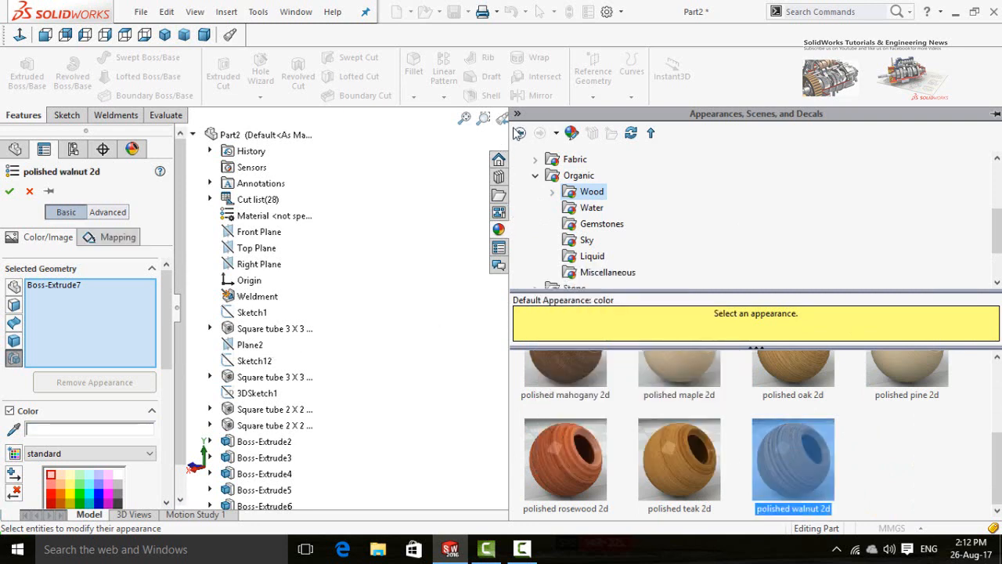
- Extend the polished walnut 2d appearance to the five remaining shelf panels, Boss-Extrude6 through Boss-Extrude2, and accept it
{"action": "left_click_drag", "start_coordinate": [507, 137], "coordinate": [841, 159]}
{"action": "scroll", "coordinate": [602, 313], "scroll_direction": "down", "scroll_amount": 2}
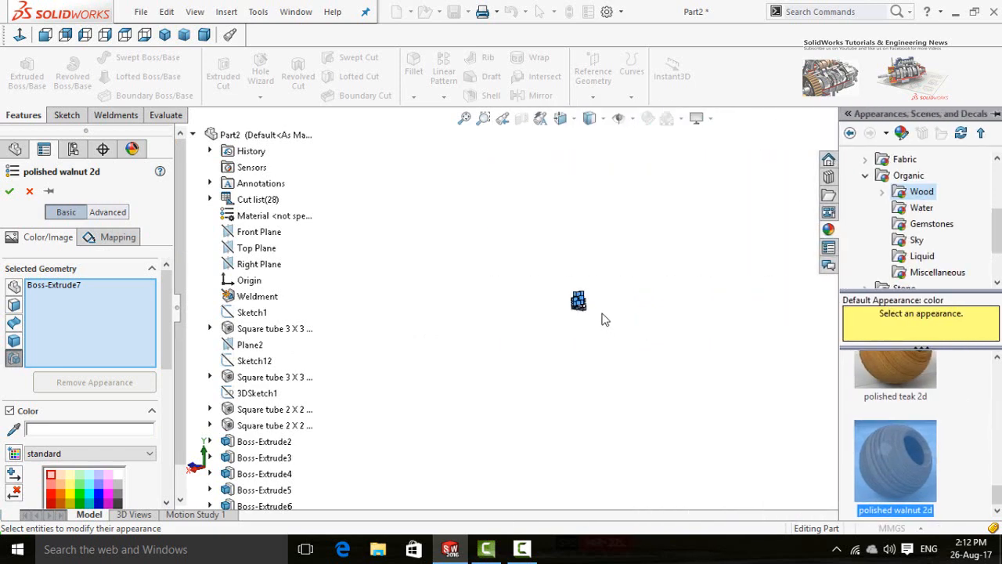
{"action": "scroll", "coordinate": [378, 300], "scroll_direction": "down", "scroll_amount": 5}
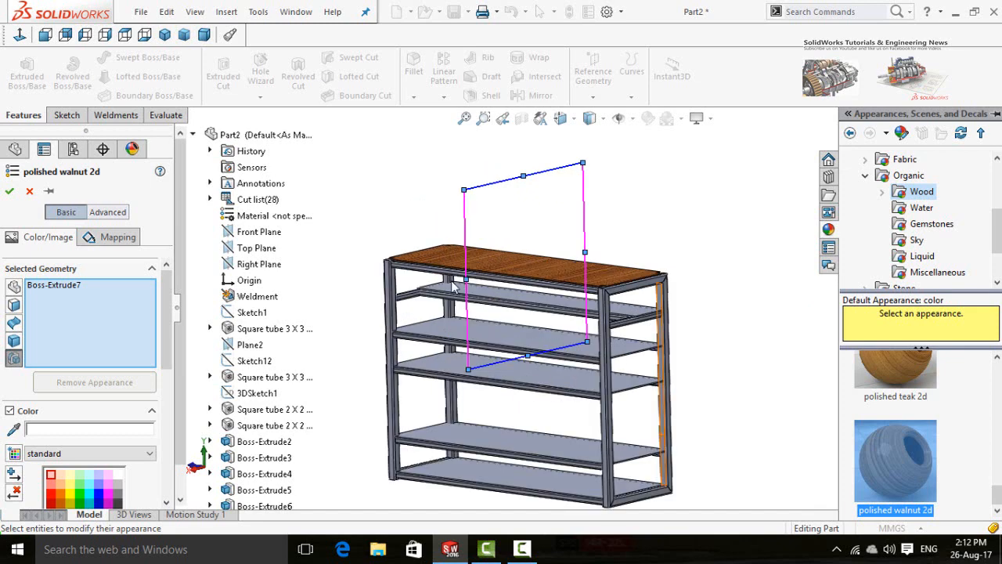
{"action": "scroll", "coordinate": [405, 329], "scroll_direction": "up", "scroll_amount": 1}
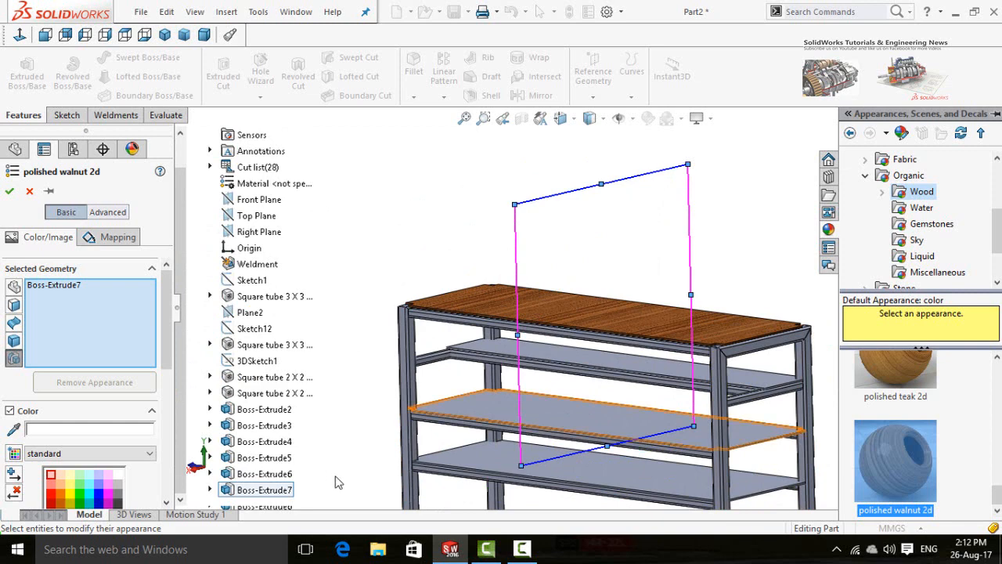
{"action": "left_click", "coordinate": [282, 474]}
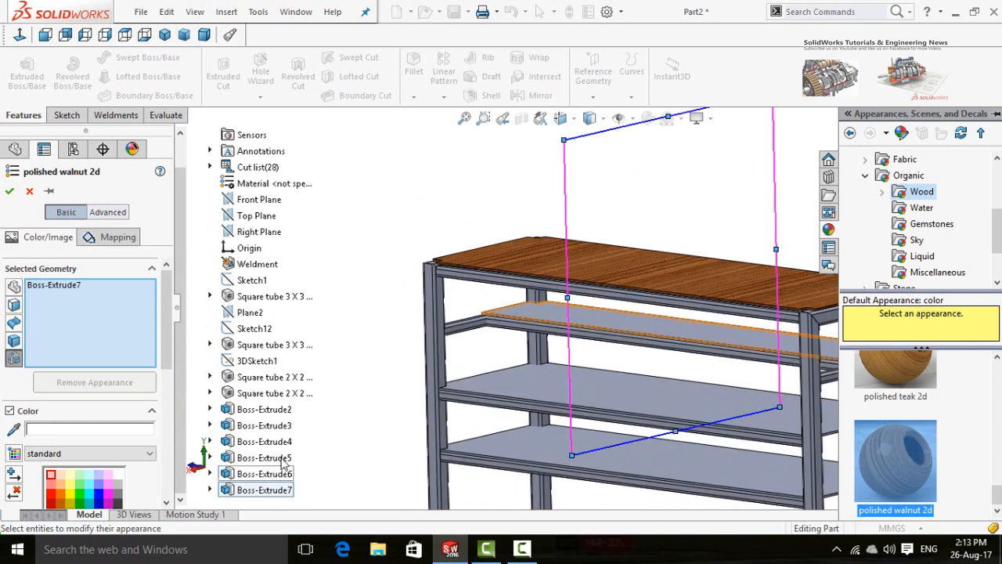
{"action": "left_click", "coordinate": [266, 458]}
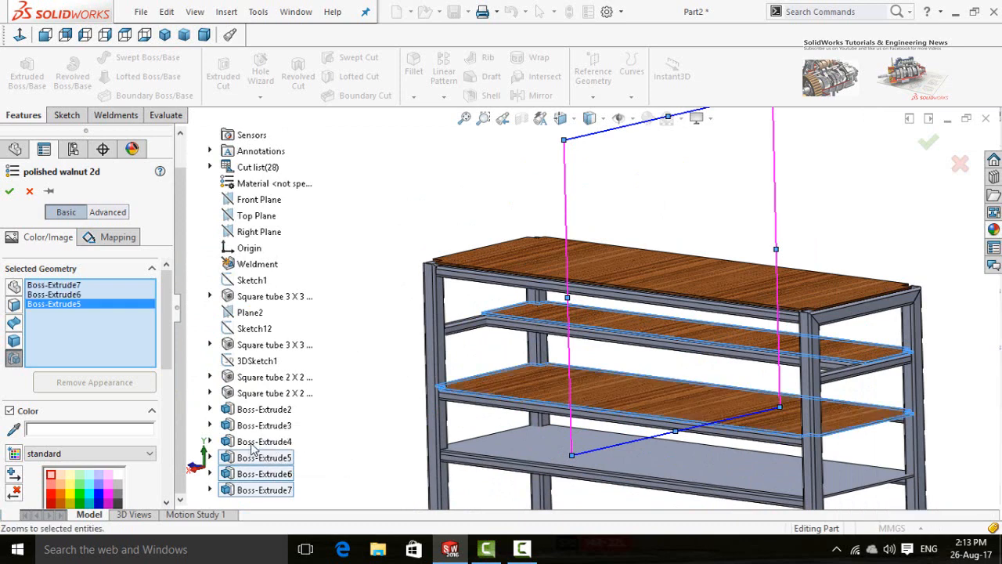
{"action": "left_click", "coordinate": [259, 443]}
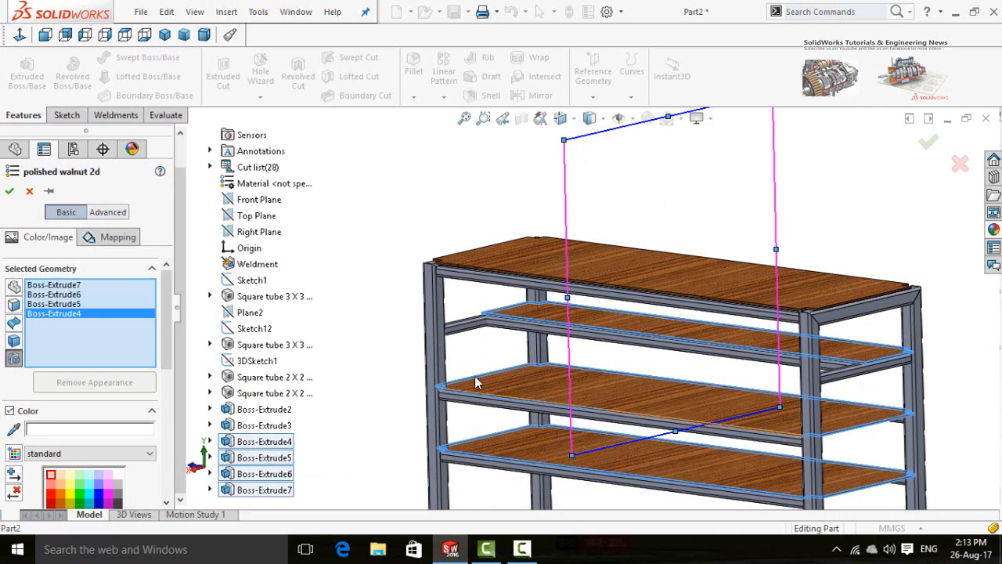
{"action": "left_click", "coordinate": [264, 425]}
{"action": "key", "text": "f"}
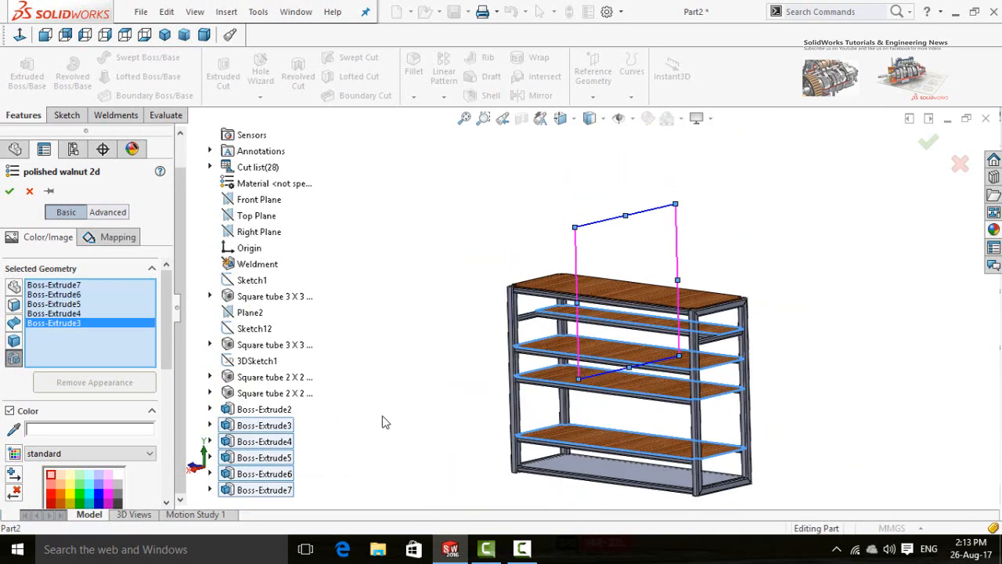
{"action": "left_click", "coordinate": [266, 409]}
{"action": "scroll", "coordinate": [648, 465], "scroll_direction": "down", "scroll_amount": 2}
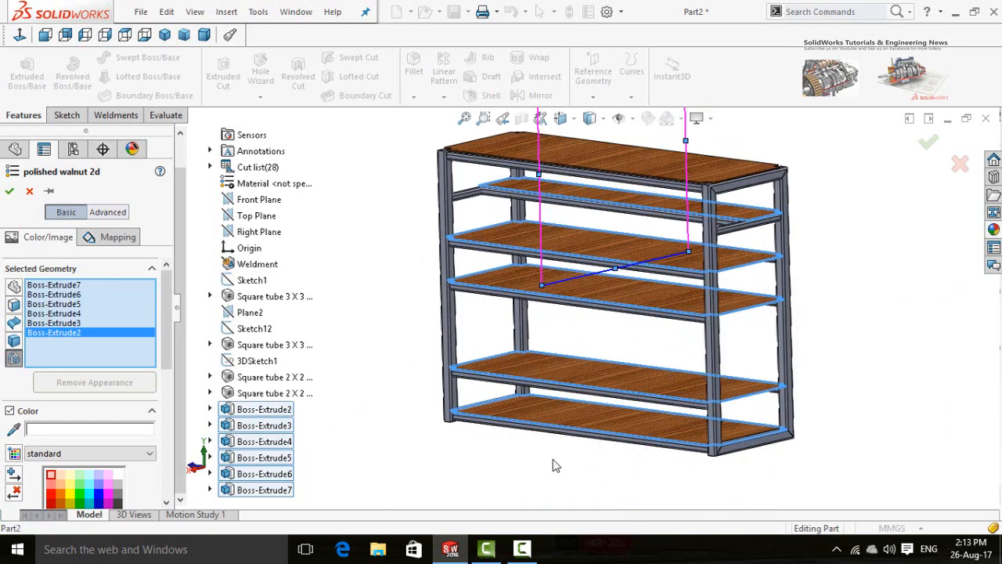
{"action": "left_click", "coordinate": [9, 193]}
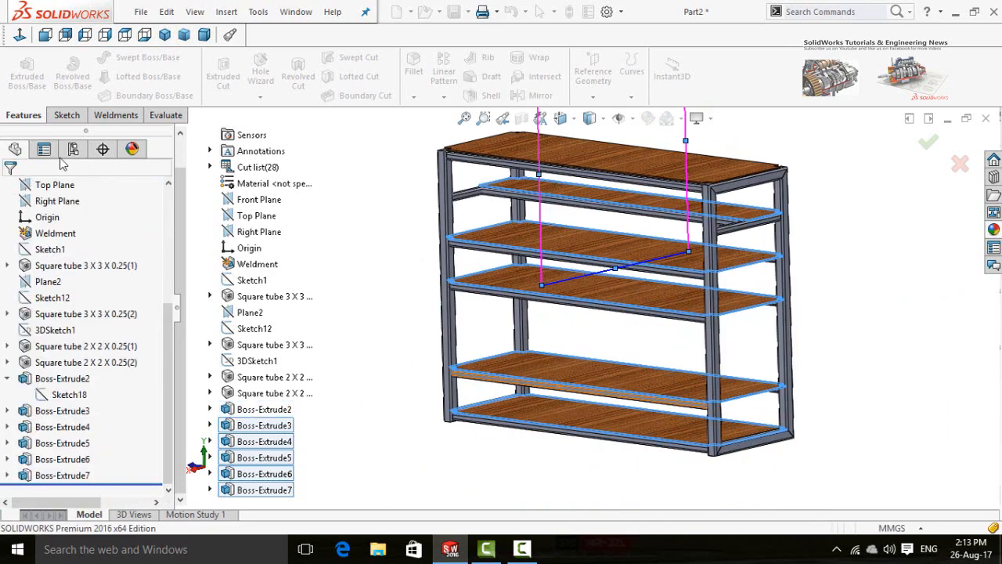
- Edit the appearance of the Square tube 3 X 3 X 0.25(1) feature and set its colour to standard bright cyan
{"action": "middle_click_drag", "start_coordinate": [807, 389], "coordinate": [893, 372]}
{"action": "scroll", "coordinate": [793, 328], "scroll_direction": "down", "scroll_amount": 5}
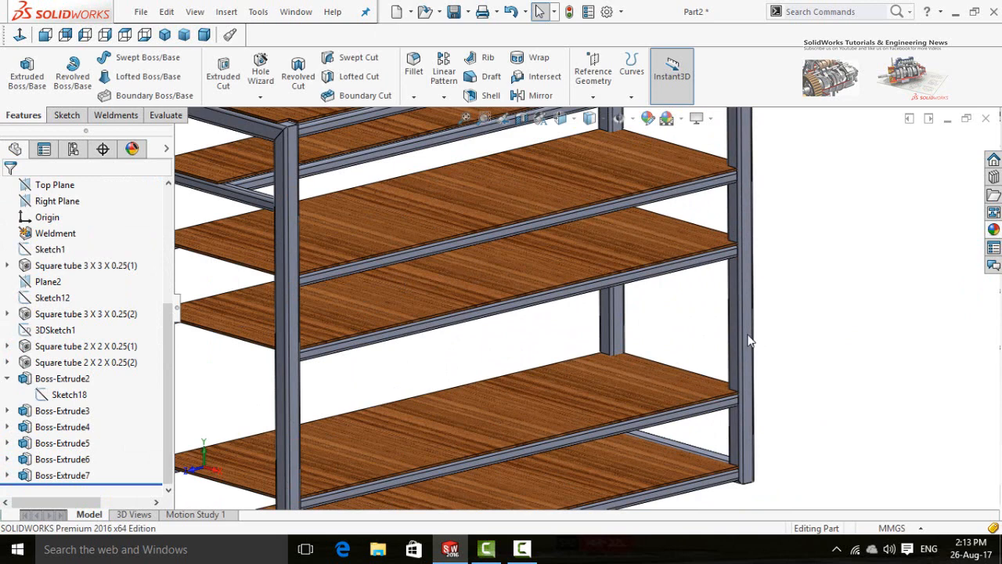
{"action": "left_click", "coordinate": [750, 340]}
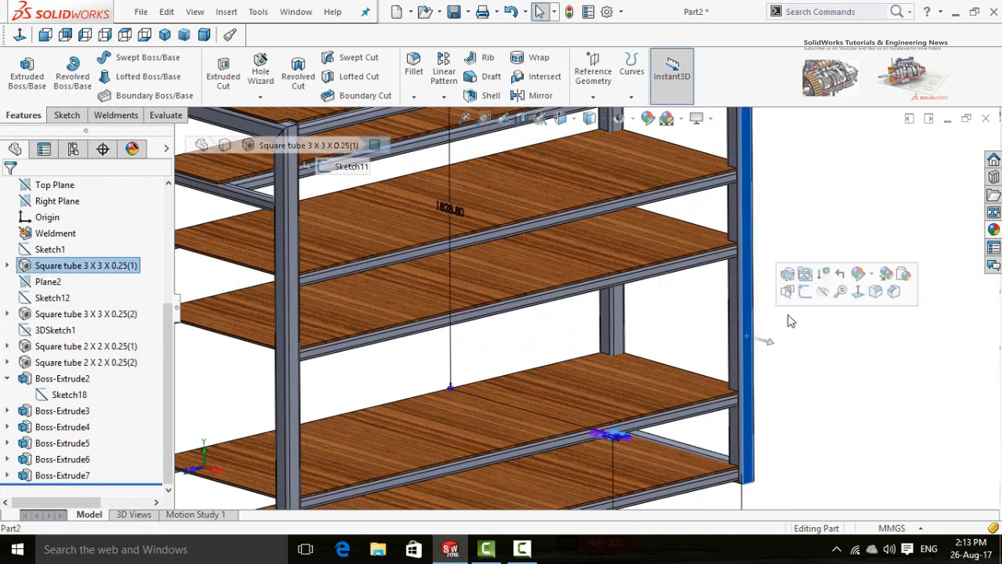
{"action": "left_click", "coordinate": [873, 276]}
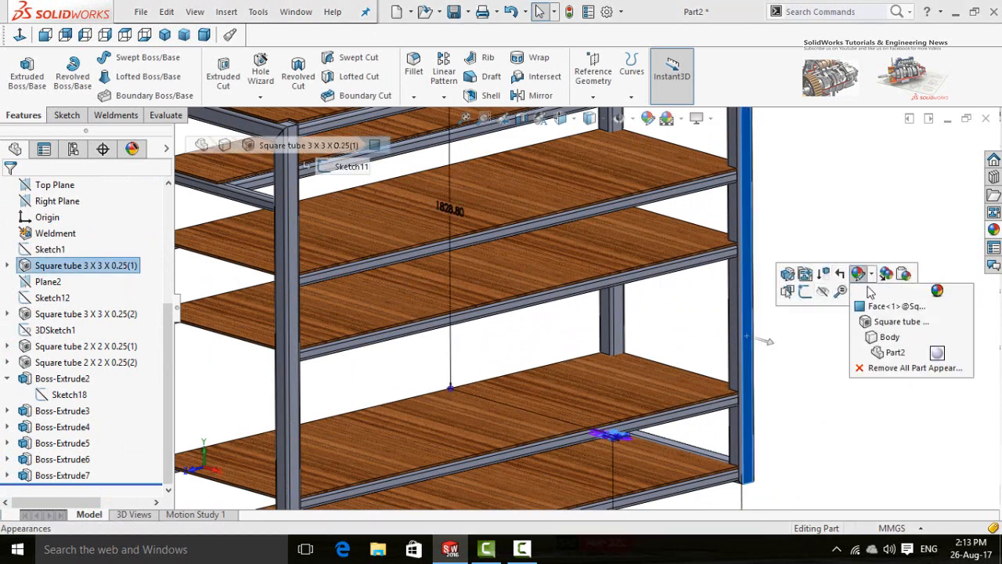
{"action": "left_click", "coordinate": [889, 324]}
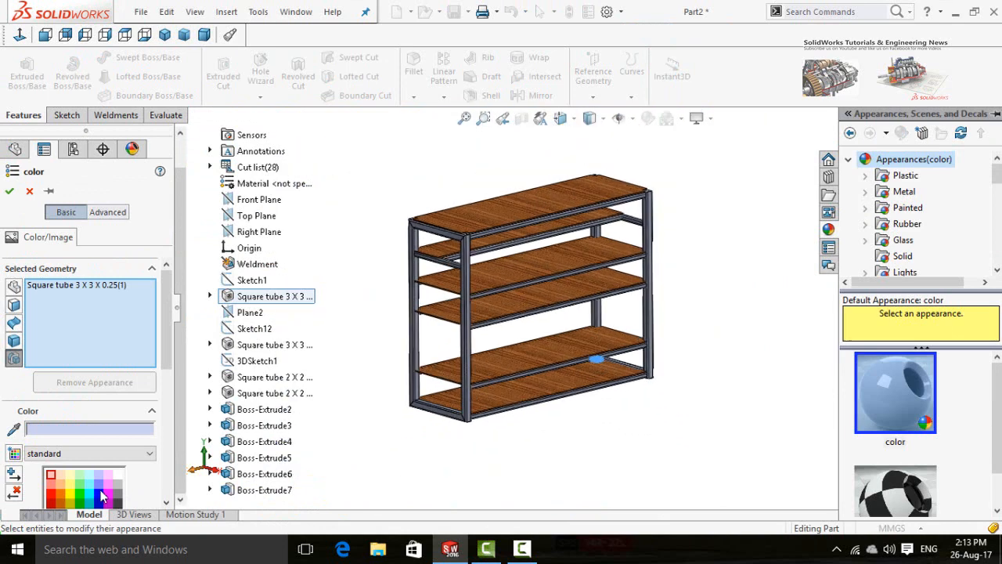
{"action": "scroll", "coordinate": [115, 394], "scroll_direction": "down", "scroll_amount": 5}
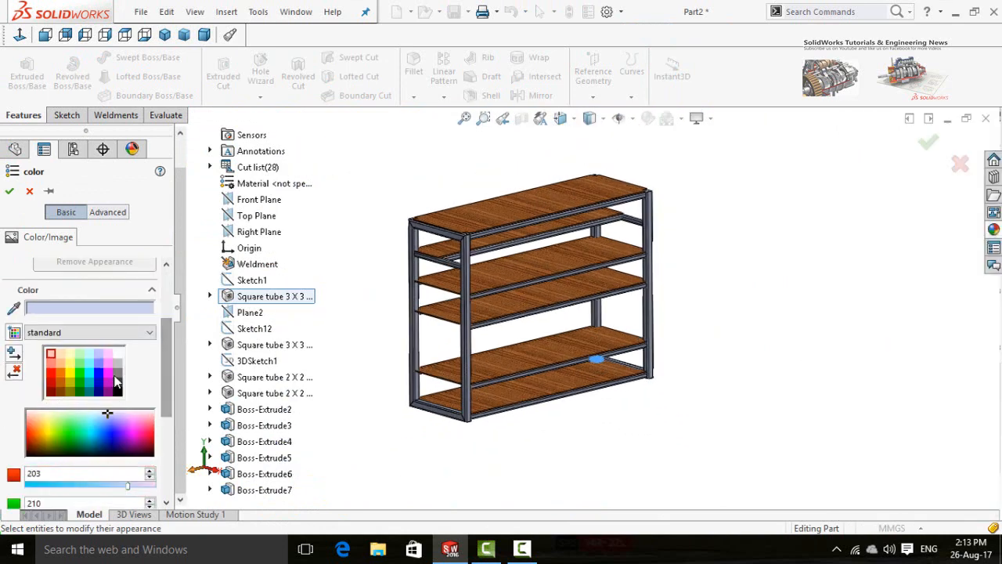
{"action": "left_click", "coordinate": [117, 379]}
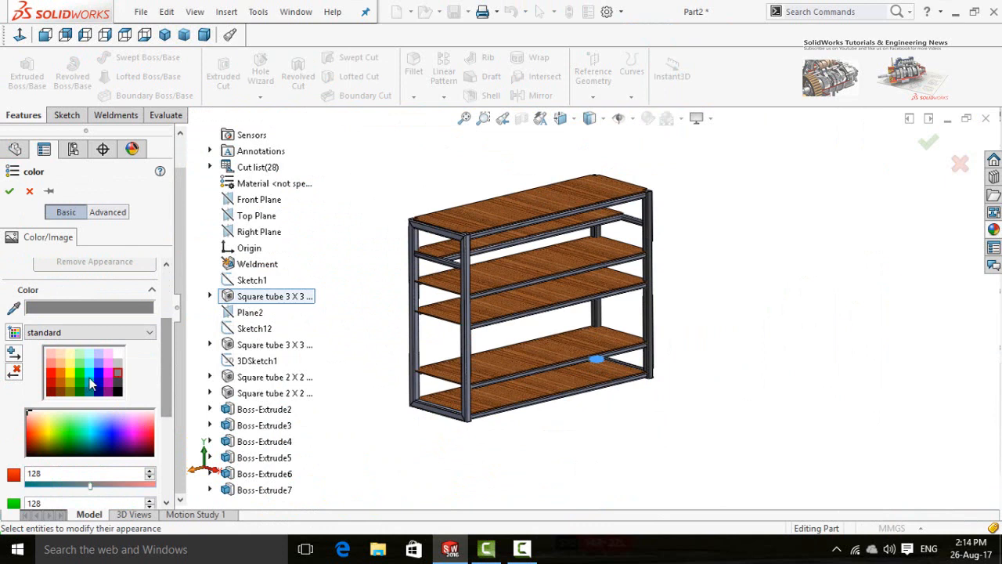
{"action": "left_click", "coordinate": [97, 362]}
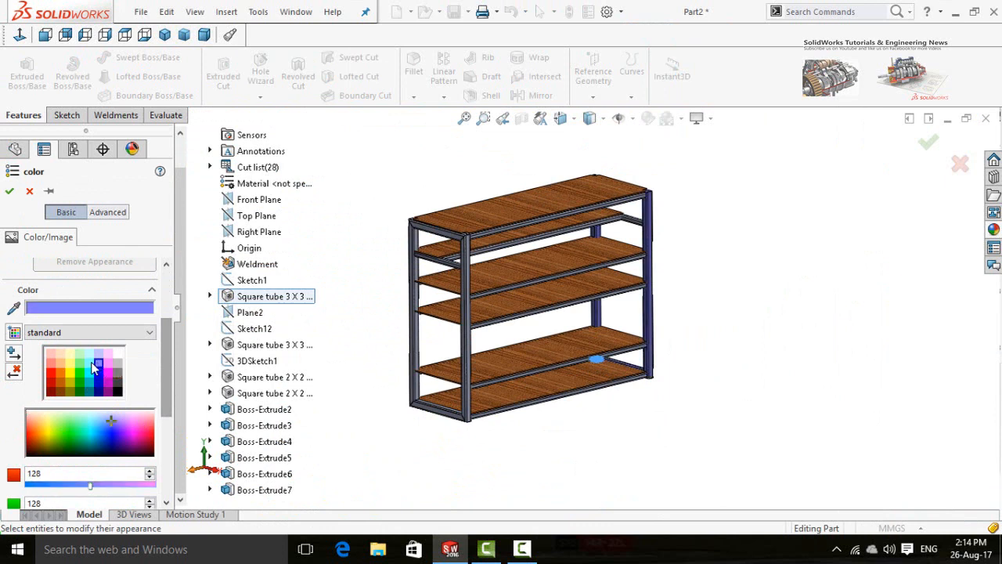
{"action": "left_click", "coordinate": [88, 374]}
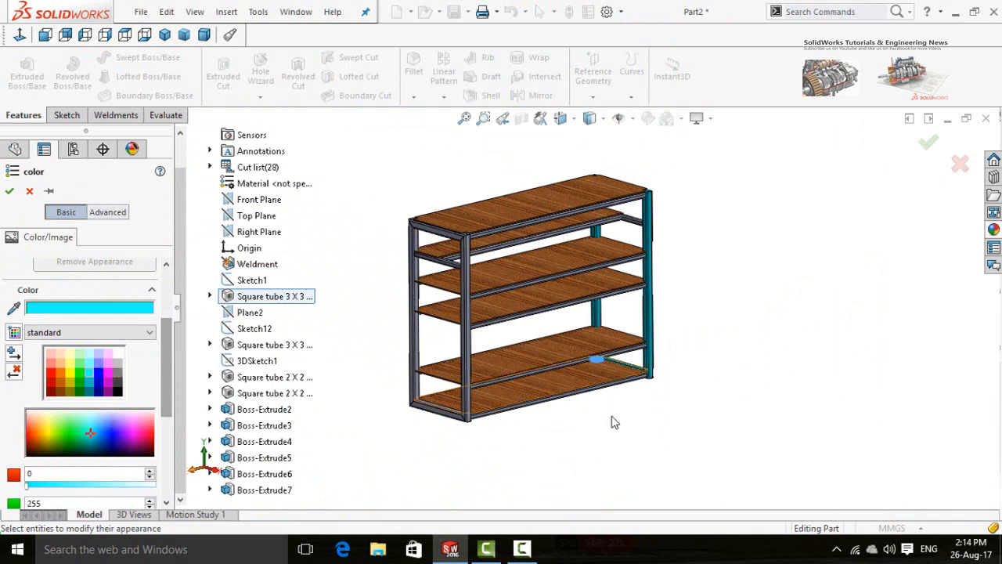
- Add the other 3 X 3 tube feature and both 2 X 2 tube features to the cyan colour and accept it
{"action": "scroll", "coordinate": [588, 398], "scroll_direction": "down", "scroll_amount": 5}
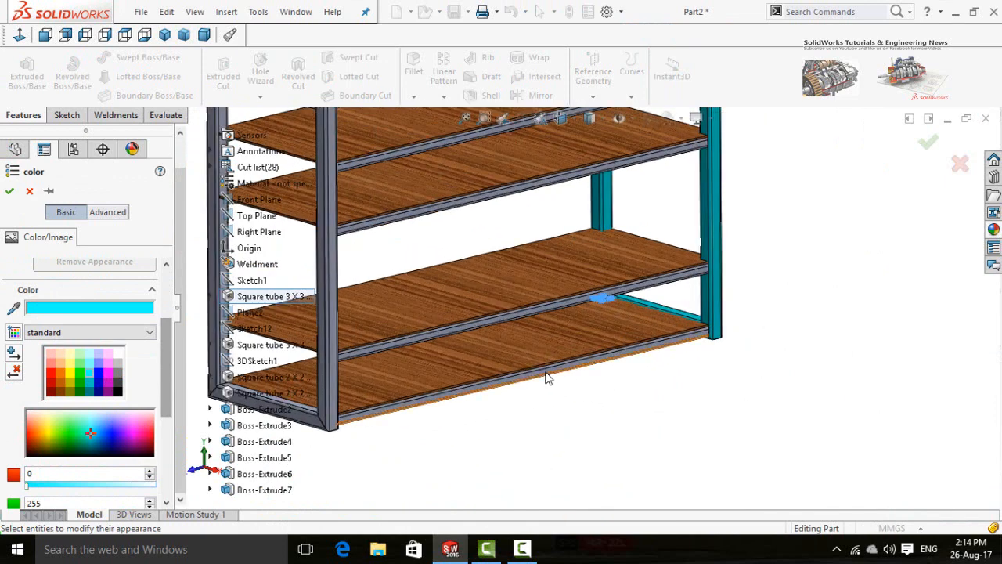
{"action": "left_click", "coordinate": [554, 397]}
{"action": "scroll", "coordinate": [553, 398], "scroll_direction": "up", "scroll_amount": 2}
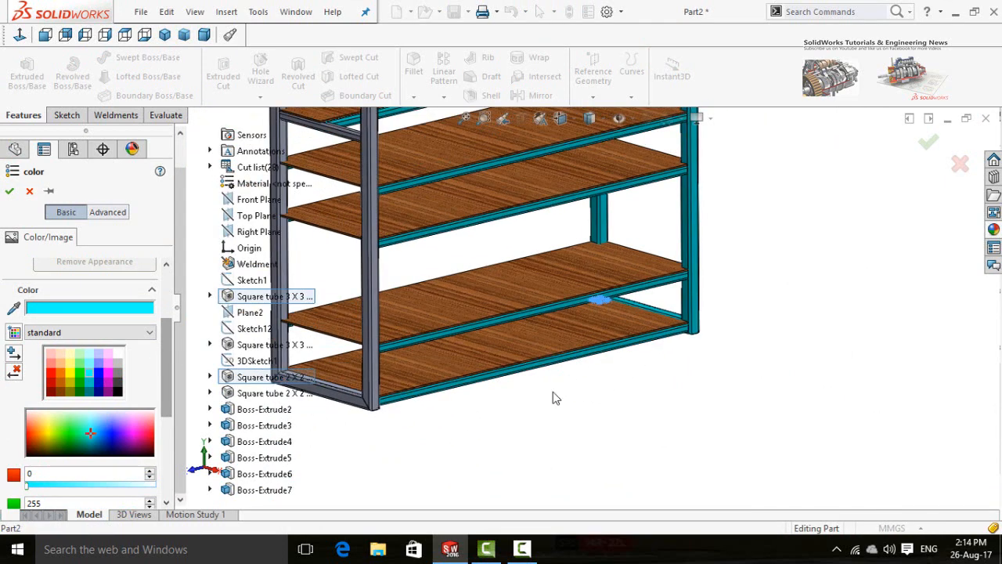
{"action": "scroll", "coordinate": [552, 398], "scroll_direction": "up", "scroll_amount": 3}
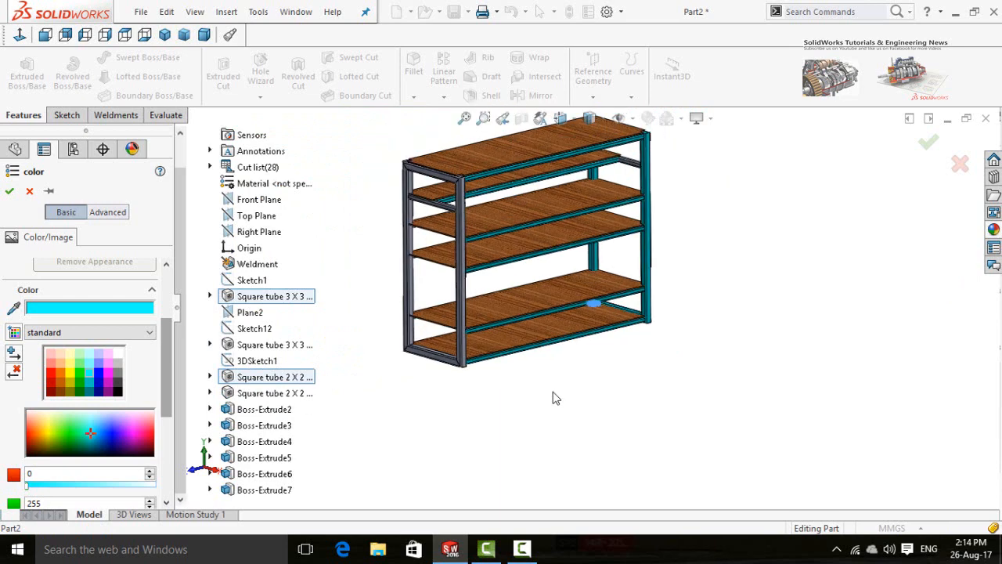
{"action": "left_click", "coordinate": [443, 365]}
{"action": "middle_click_drag", "start_coordinate": [468, 401], "coordinate": [466, 392]}
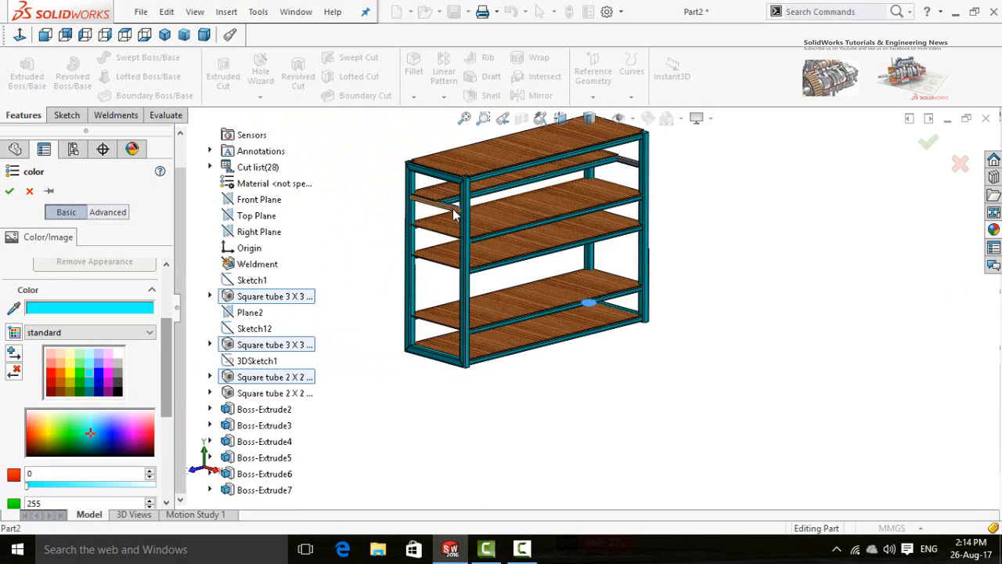
{"action": "left_click", "coordinate": [455, 213]}
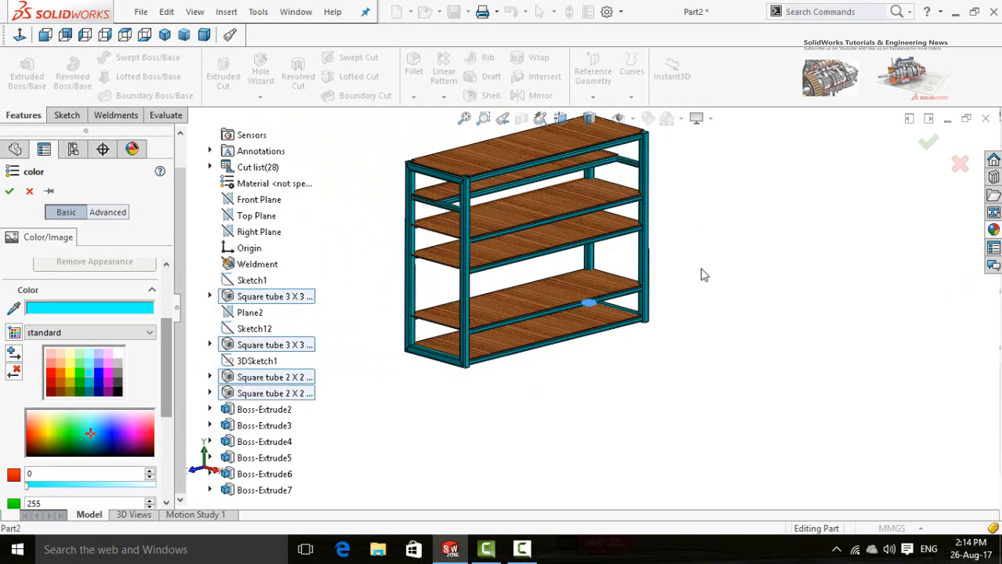
{"action": "middle_click_drag", "start_coordinate": [700, 274], "coordinate": [749, 282]}
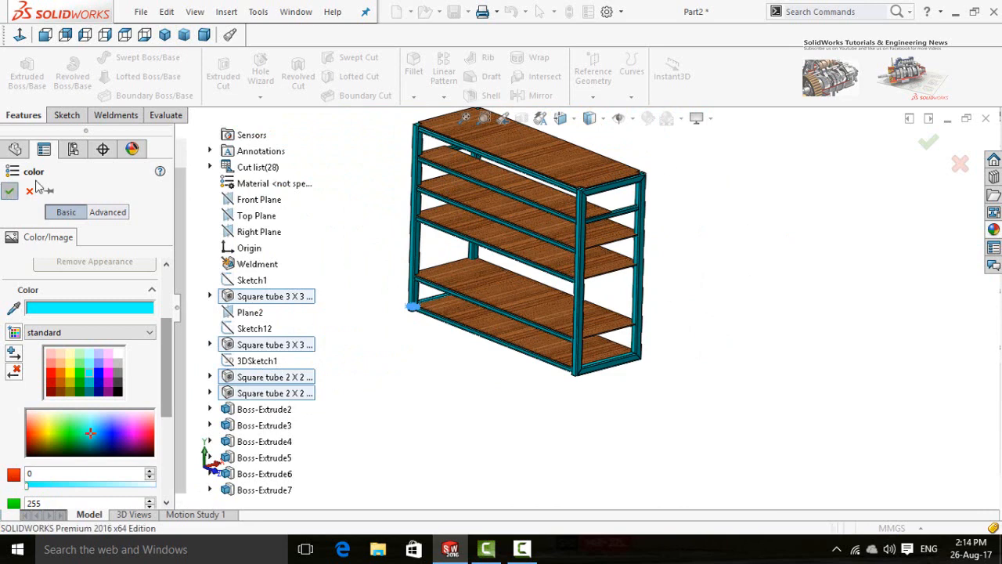
{"action": "left_click", "coordinate": [10, 190]}
{"action": "middle_click_drag", "start_coordinate": [671, 353], "coordinate": [510, 296]}
{"action": "scroll", "coordinate": [515, 226], "scroll_direction": "down", "scroll_amount": 4}
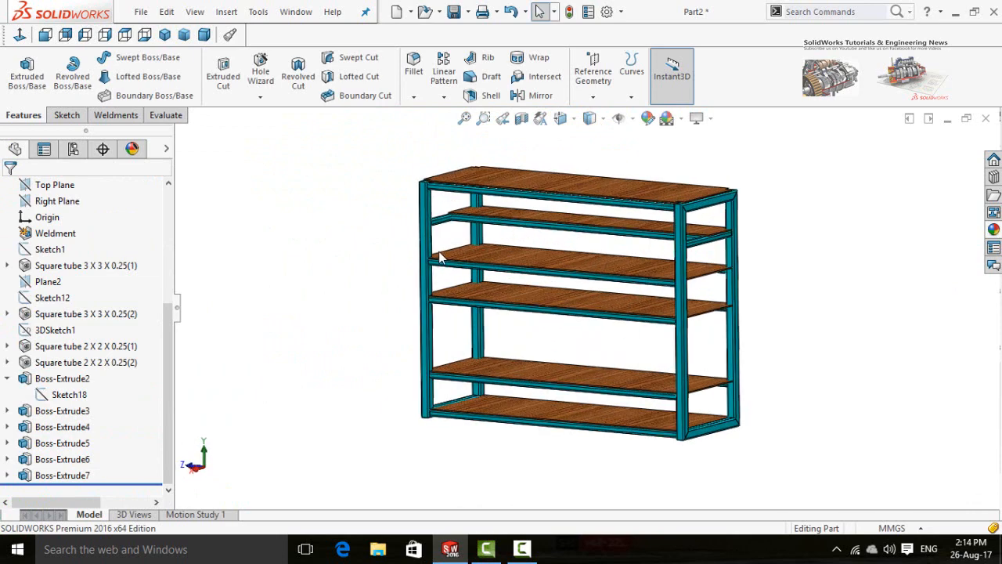
{"action": "scroll", "coordinate": [383, 264], "scroll_direction": "down", "scroll_amount": 1}
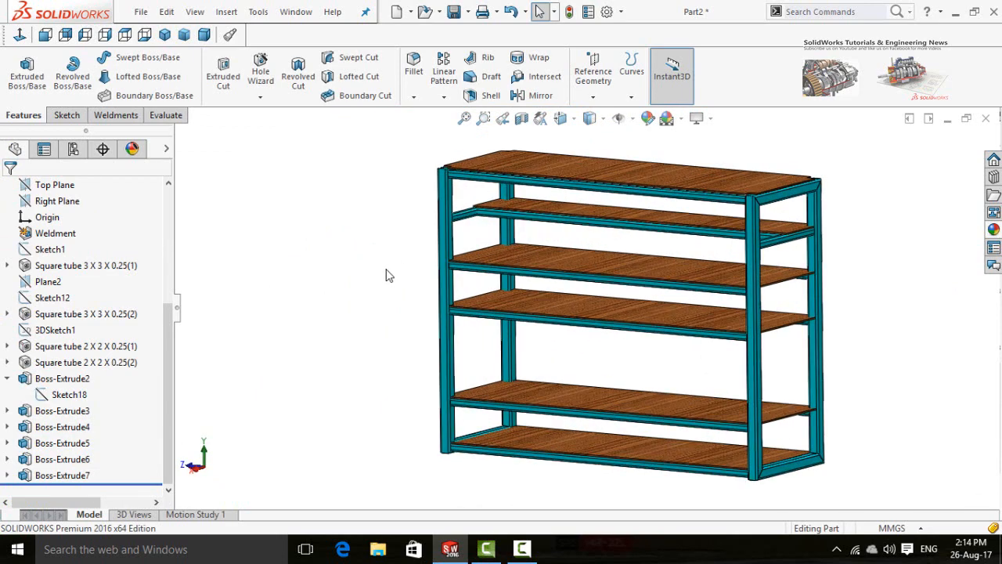
{"action": "mouse_move", "coordinate": [407, 282]}
{"action": "middle_mouse_down"}
{"action": "mouse_move", "coordinate": [392, 277]}
{"action": "mouse_move", "coordinate": [402, 287]}
{"action": "mouse_move", "coordinate": [405, 275]}
{"action": "mouse_move", "coordinate": [418, 279]}
{"action": "middle_mouse_up"}
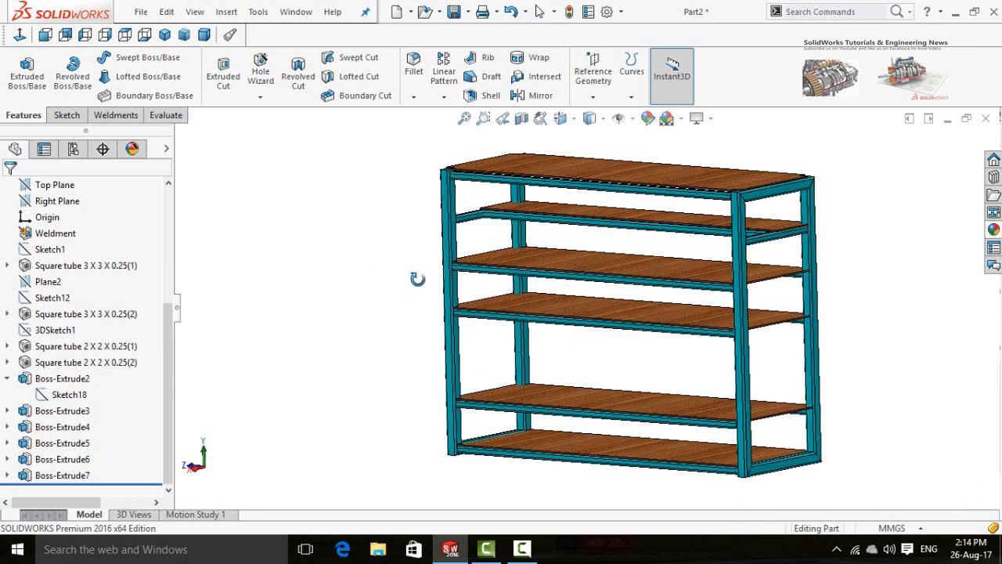
{"action": "key", "text": "Escape"}
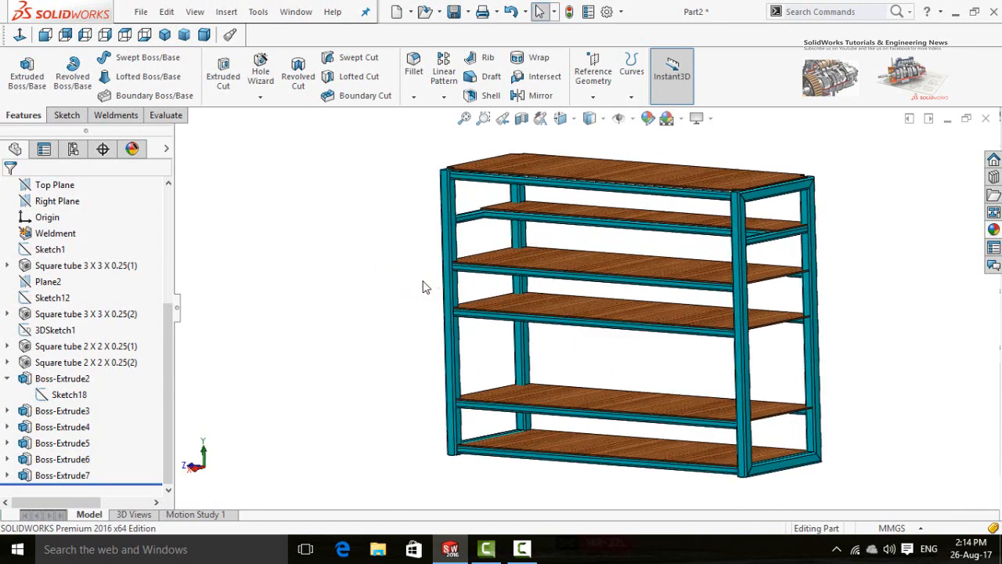